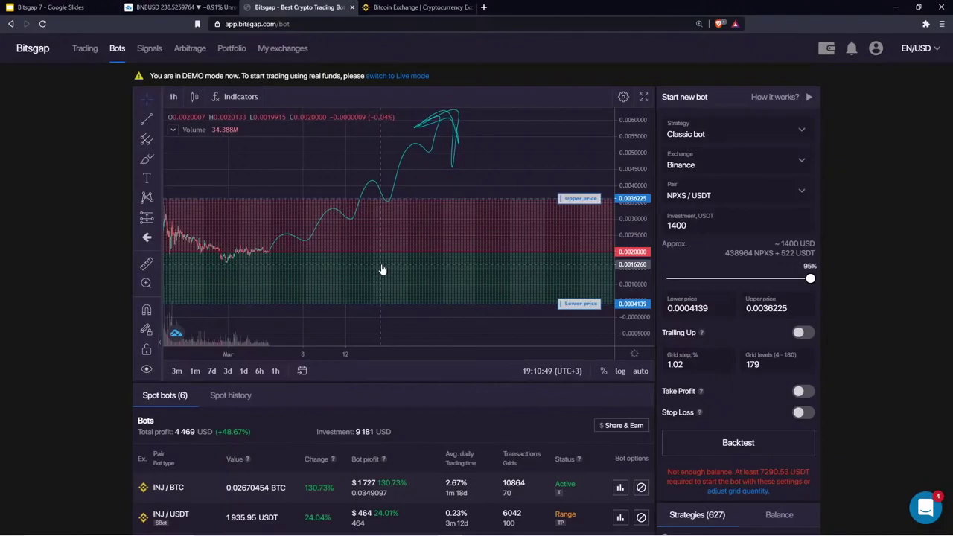
pyautogui.scroll(-1, 411, 408)
pyautogui.scroll(1, 411, 404)
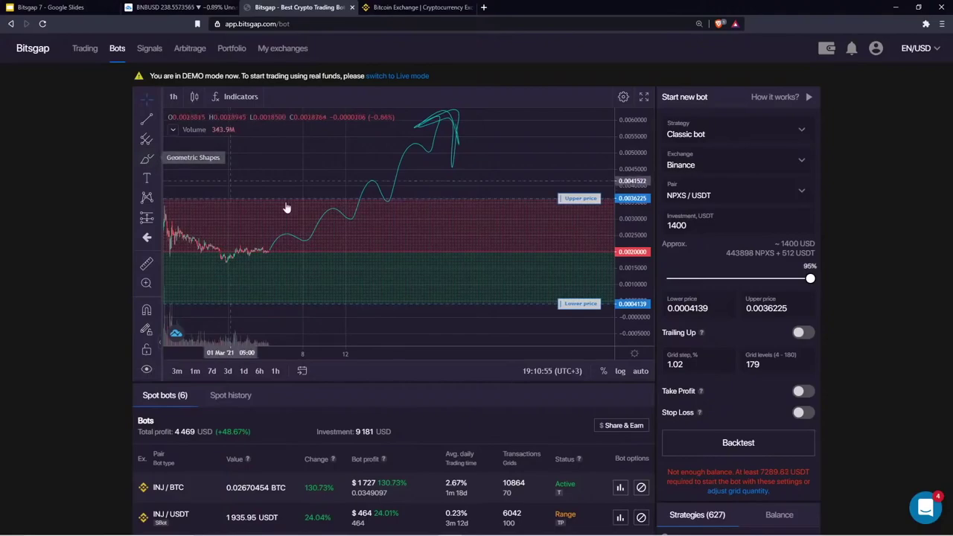
pyautogui.moveTo(634, 338); pyautogui.dragTo(632, 238)
pyautogui.moveTo(484, 287); pyautogui.dragTo(495, 232)
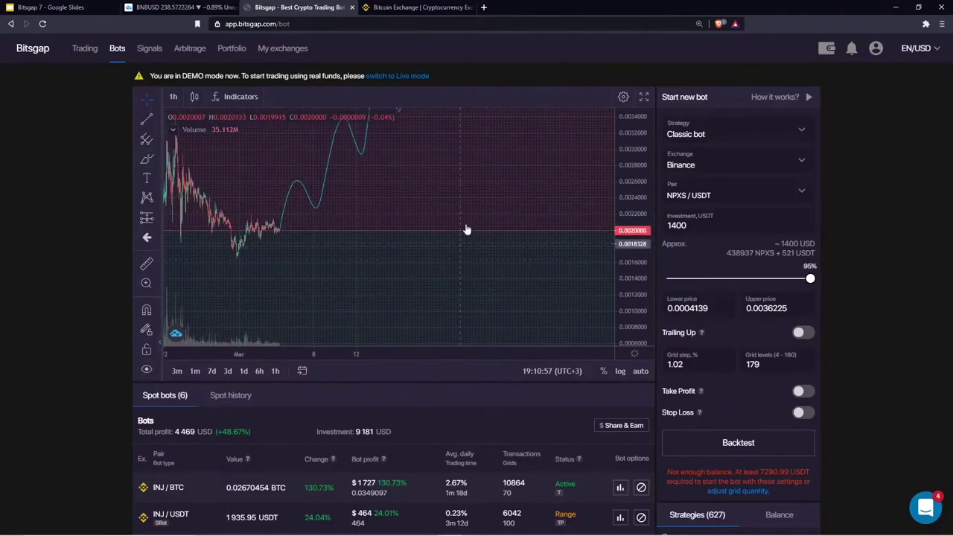
pyautogui.doubleClick(616, 188)
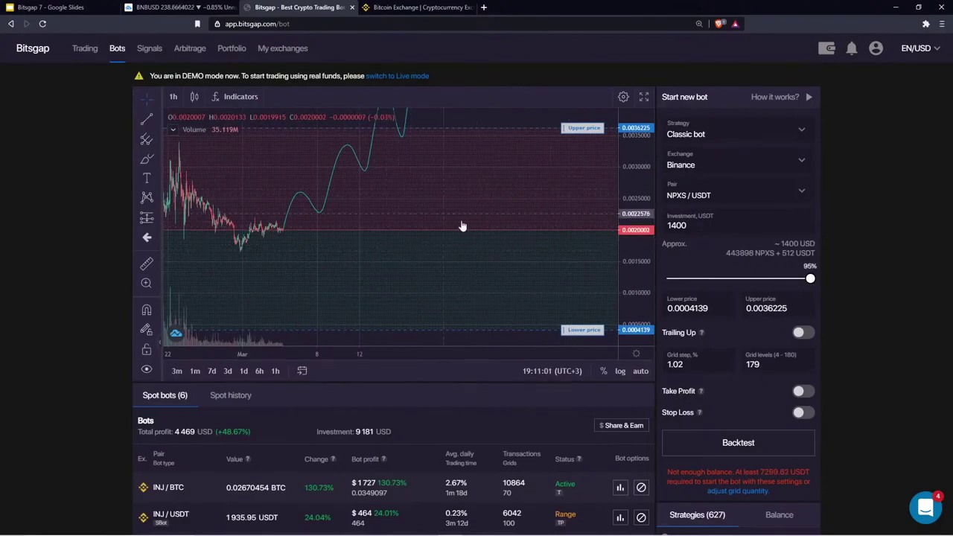
# Switch to the BNBUSD chart in TradingView and examine the red upper-limit lines and the green lower-limit lines
pyautogui.click(179, 7)
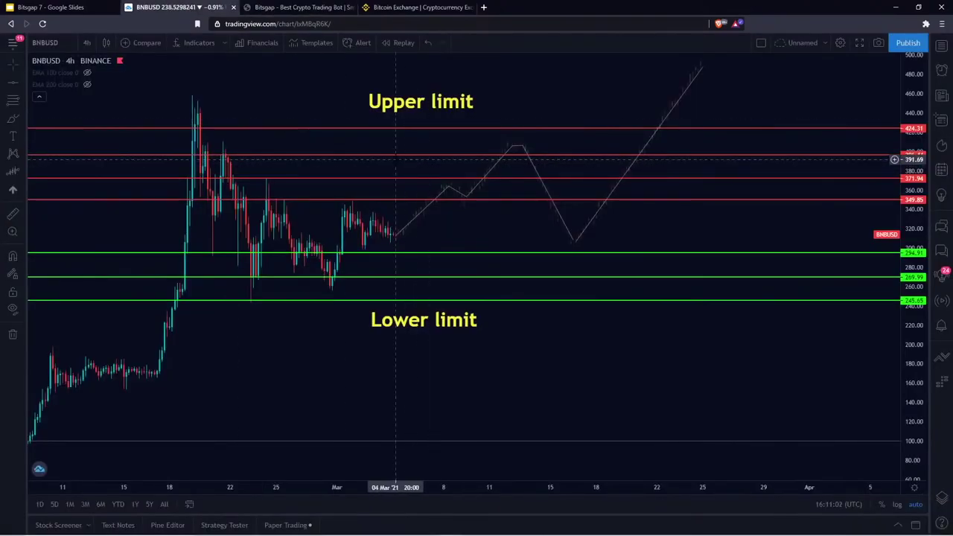
pyautogui.click(425, 156)
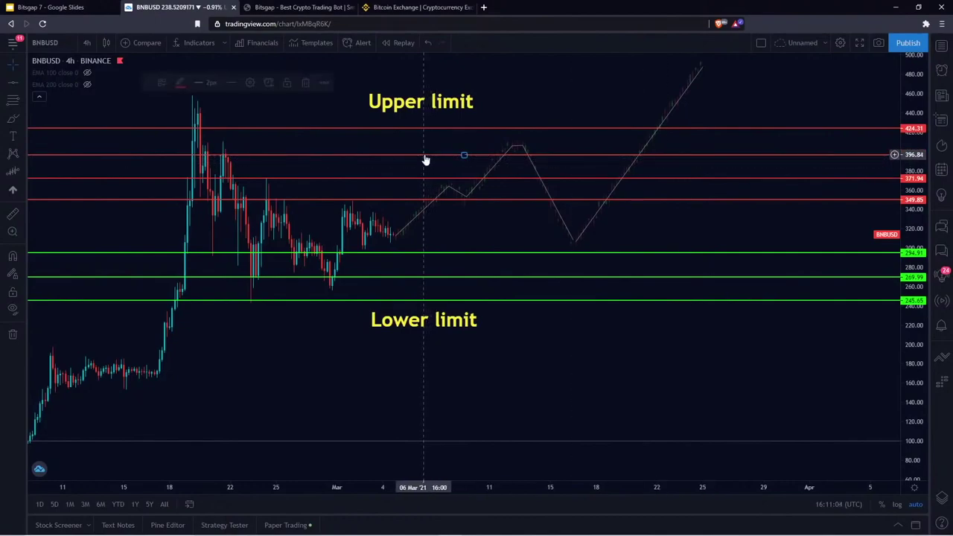
pyautogui.click(430, 199)
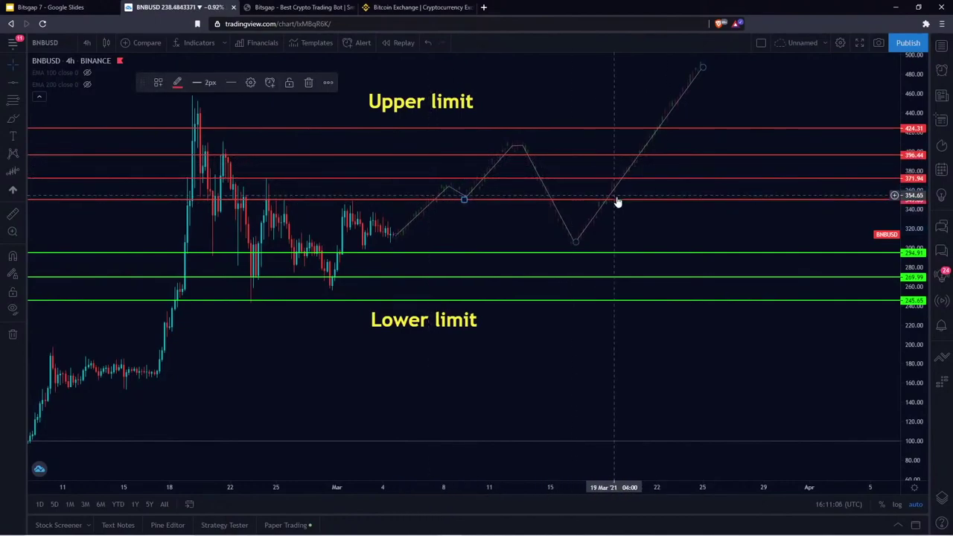
pyautogui.click(692, 179)
pyautogui.click(692, 155)
pyautogui.click(693, 128)
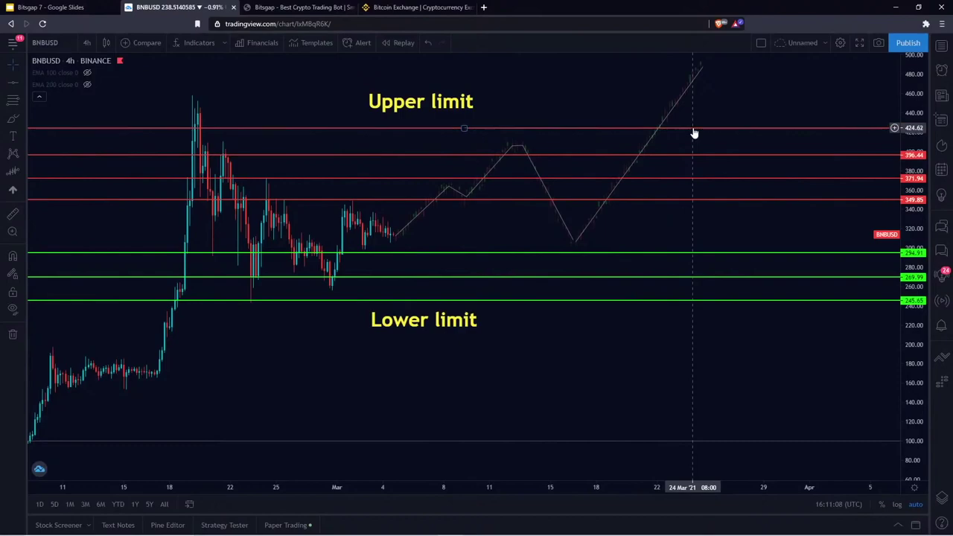
pyautogui.click(631, 264)
pyautogui.click(638, 253)
pyautogui.click(643, 277)
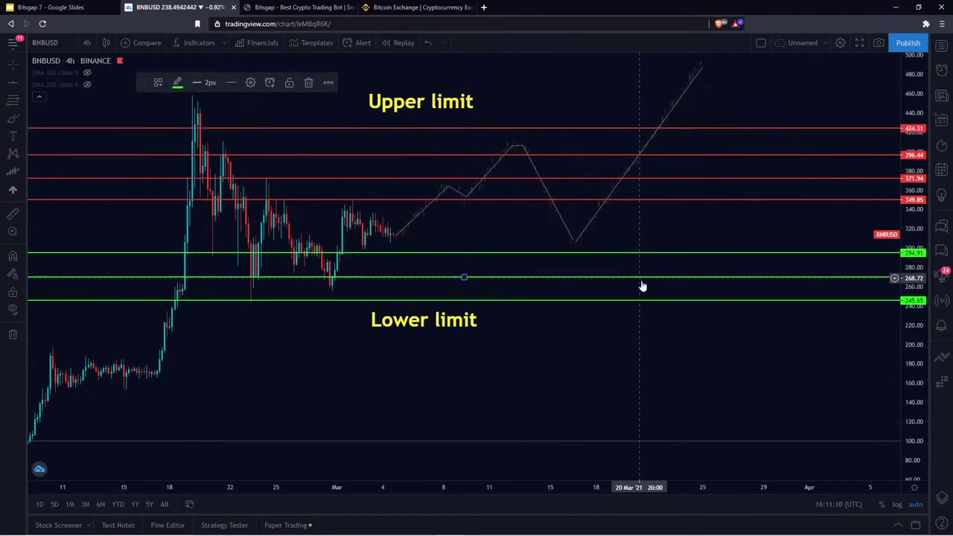
pyautogui.click(647, 300)
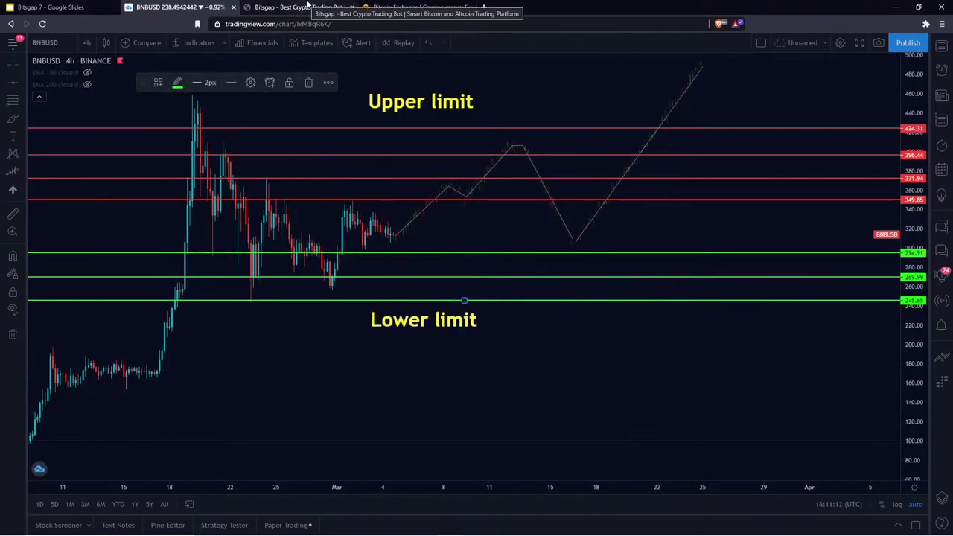
# Switch back to Bitsgap and set the new NPXS/USDT bot's strategy to SBot
pyautogui.click(261, 7)
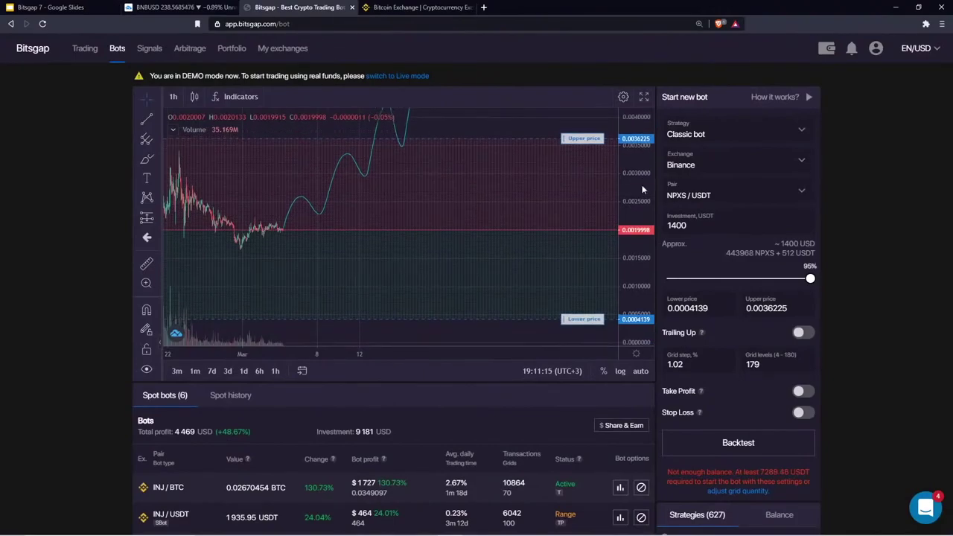
pyautogui.click(755, 138)
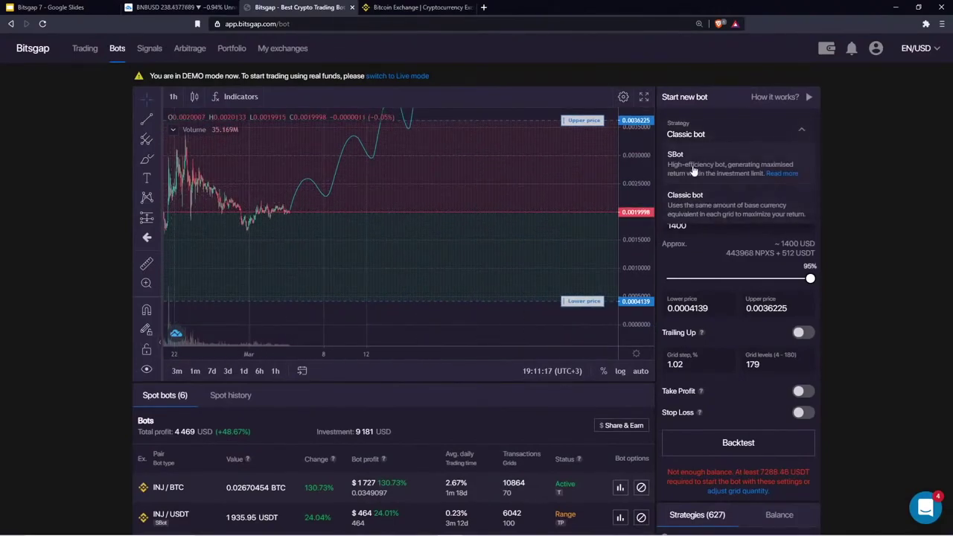
pyautogui.click(446, 191)
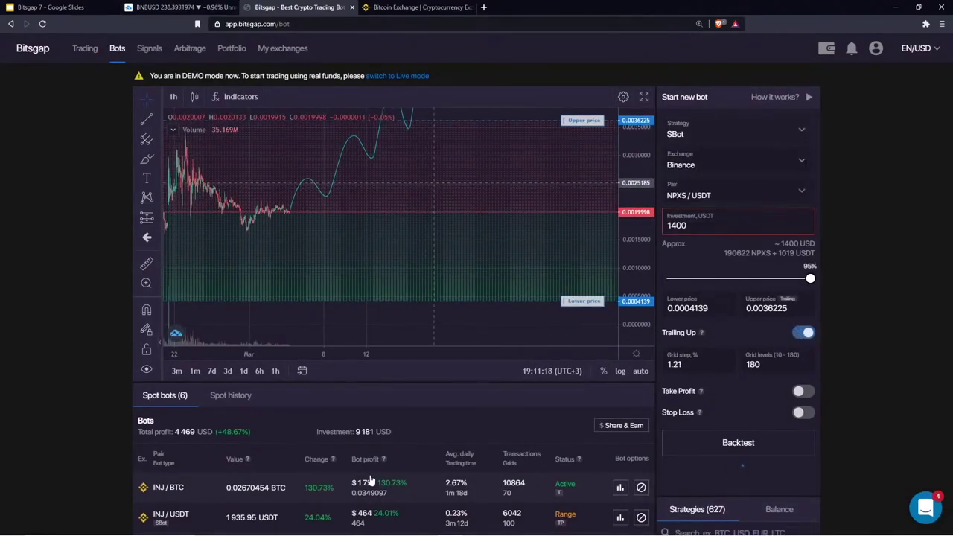
# Open the details of the running INJ/USDT SBot and show its open orders
pyautogui.scroll(-1, 402, 447)
pyautogui.scroll(-1, 394, 406)
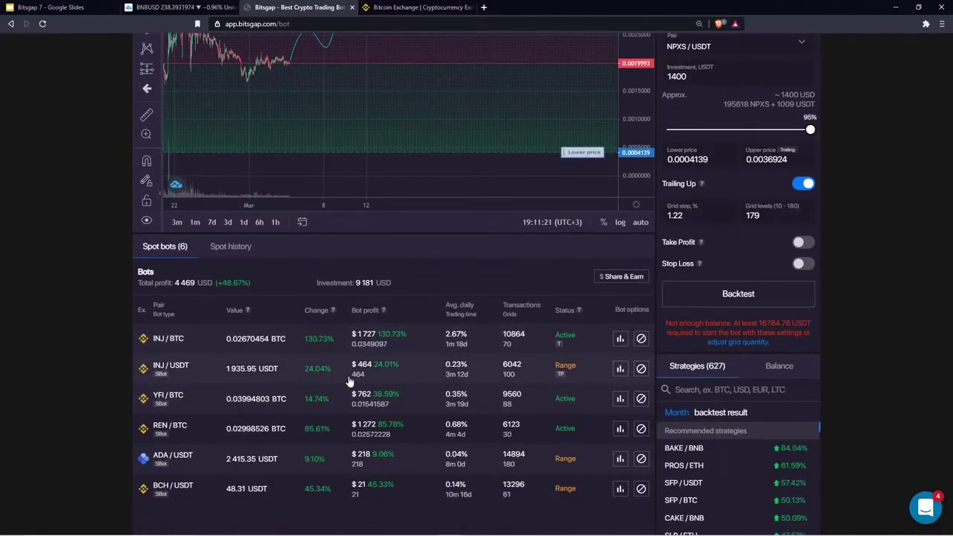
pyautogui.click(620, 369)
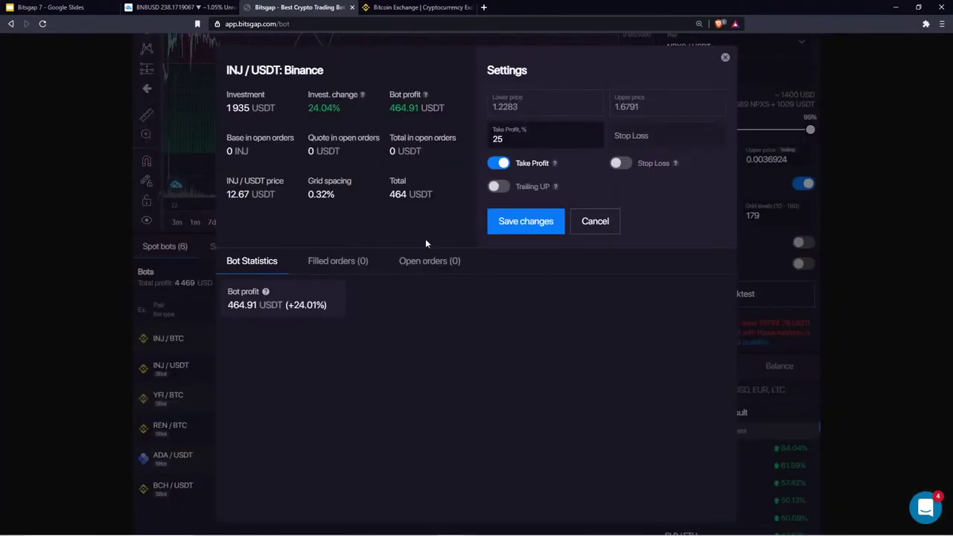
pyautogui.click(440, 263)
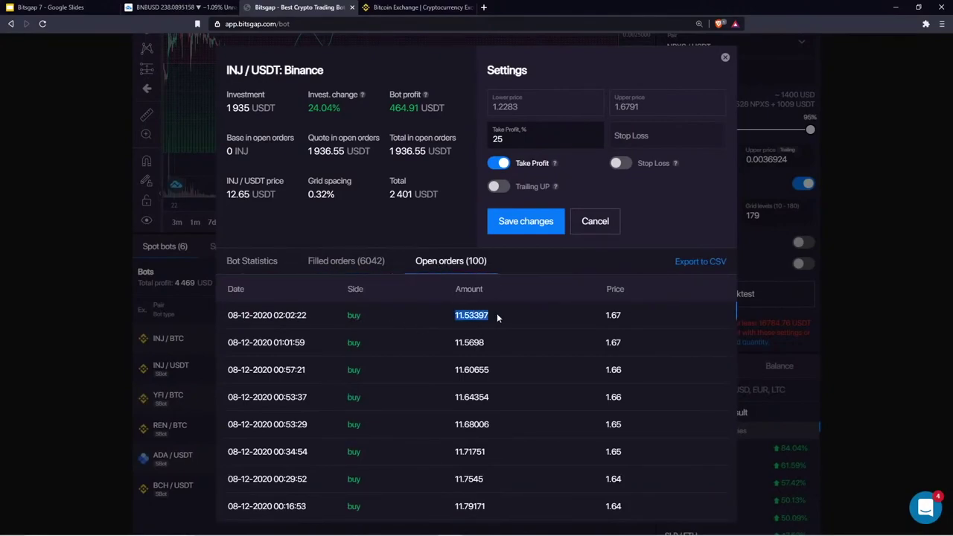
# Compare the amounts and prices of the first three open buy orders of the INJ/USDT bot, and close its details
pyautogui.moveTo(464, 342); pyautogui.dragTo(474, 342)
pyautogui.moveTo(605, 315); pyautogui.dragTo(616, 315)
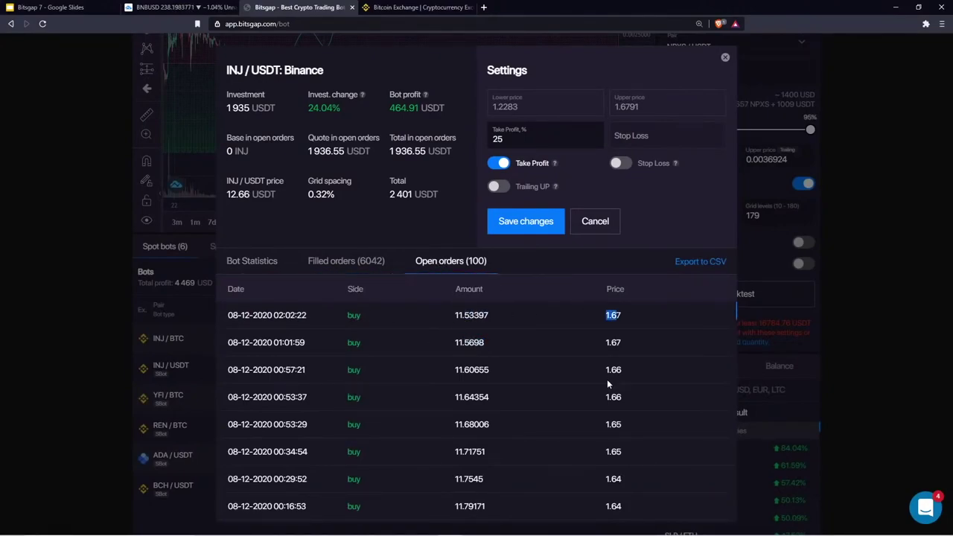
pyautogui.click(493, 369)
pyautogui.moveTo(601, 342); pyautogui.dragTo(622, 343)
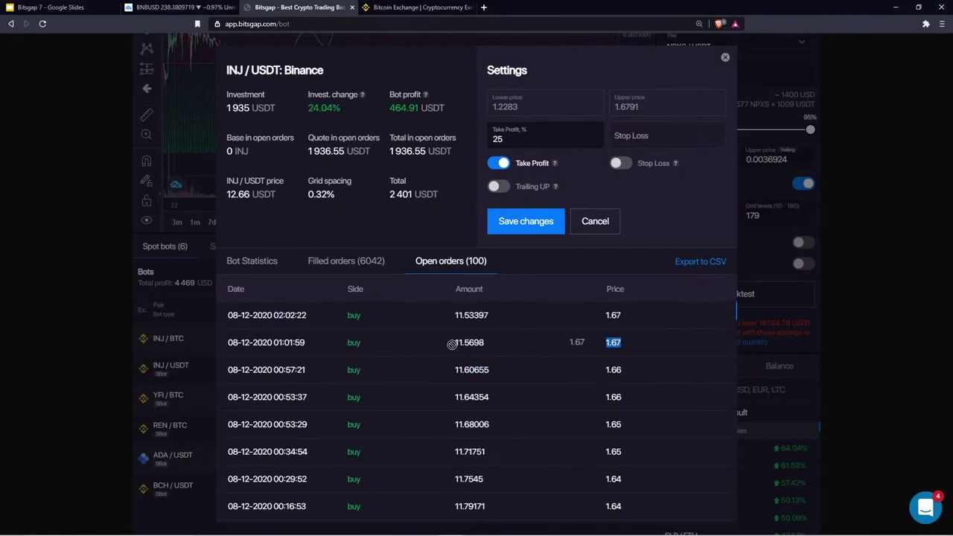
pyautogui.moveTo(485, 341); pyautogui.dragTo(459, 342)
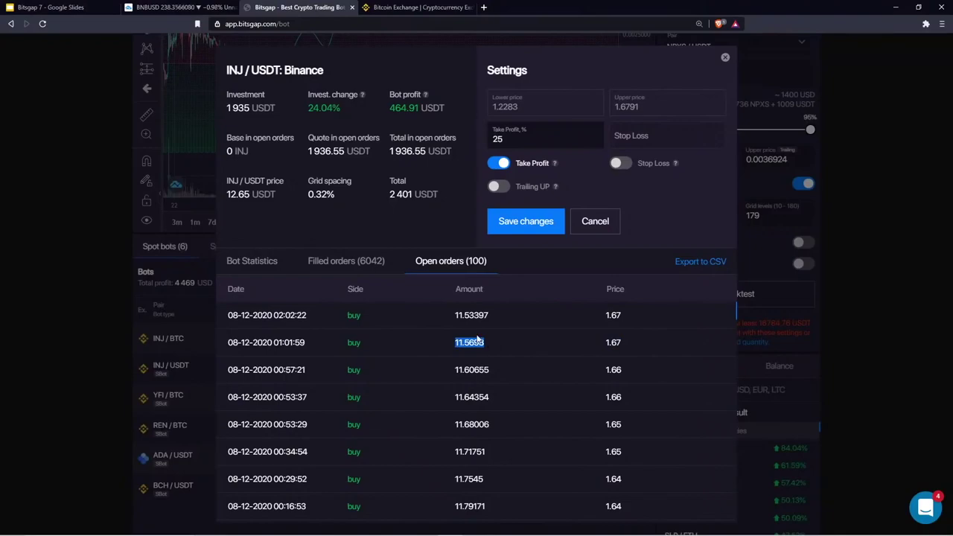
pyautogui.click(498, 343)
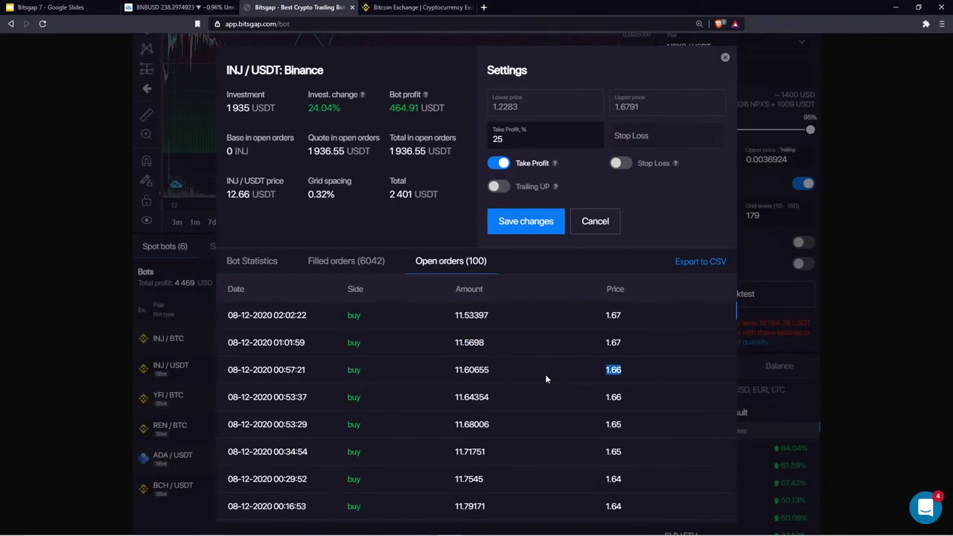
pyautogui.moveTo(495, 370); pyautogui.dragTo(455, 370)
pyautogui.moveTo(451, 315); pyautogui.dragTo(489, 314)
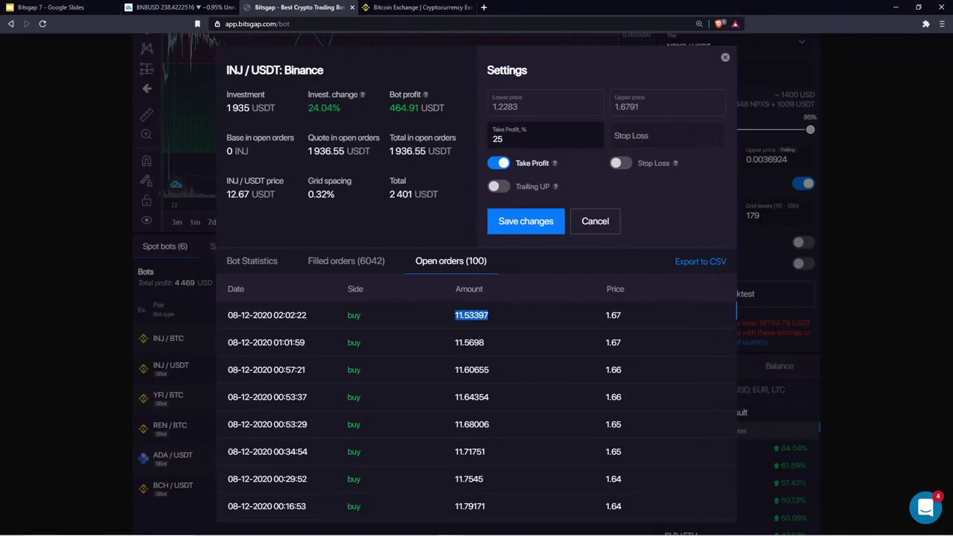
pyautogui.moveTo(457, 342); pyautogui.dragTo(484, 343)
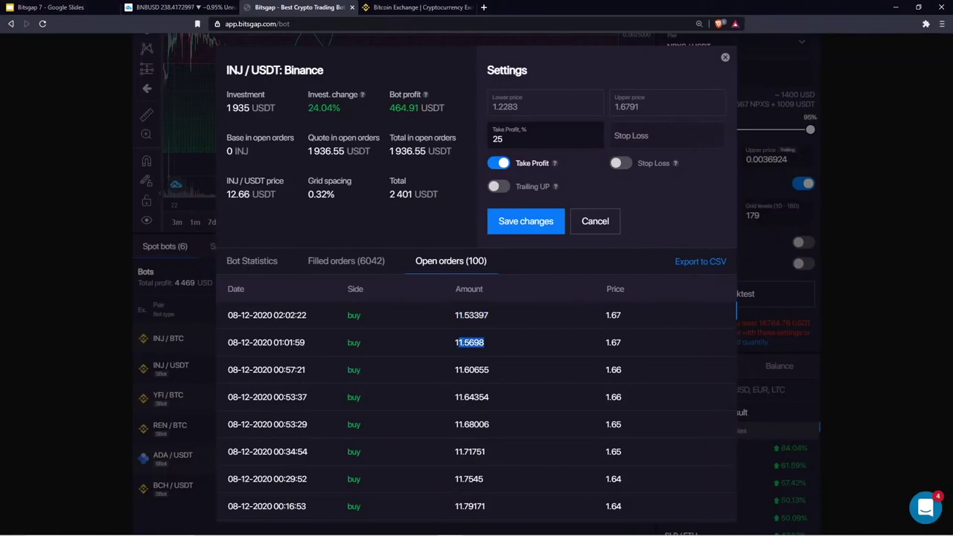
pyautogui.moveTo(603, 316); pyautogui.dragTo(622, 317)
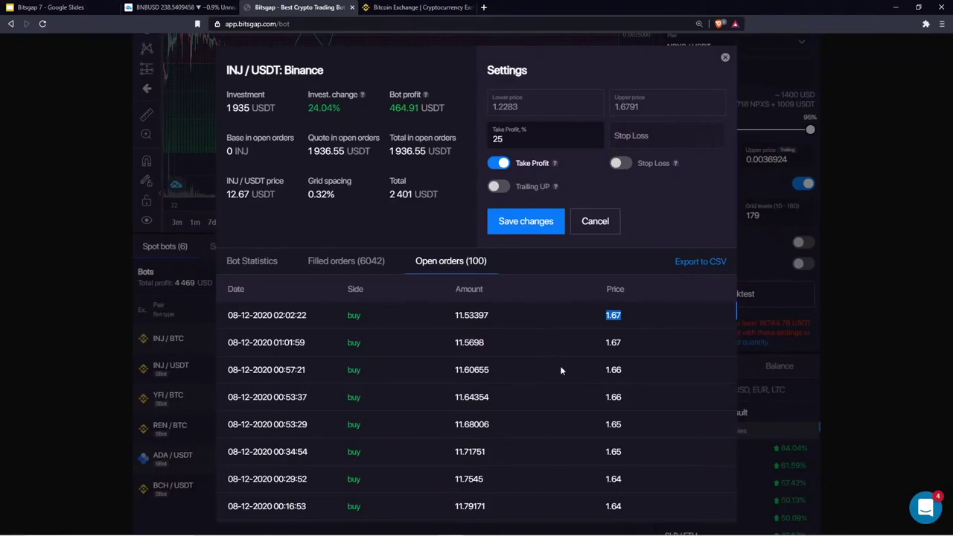
pyautogui.click(724, 57)
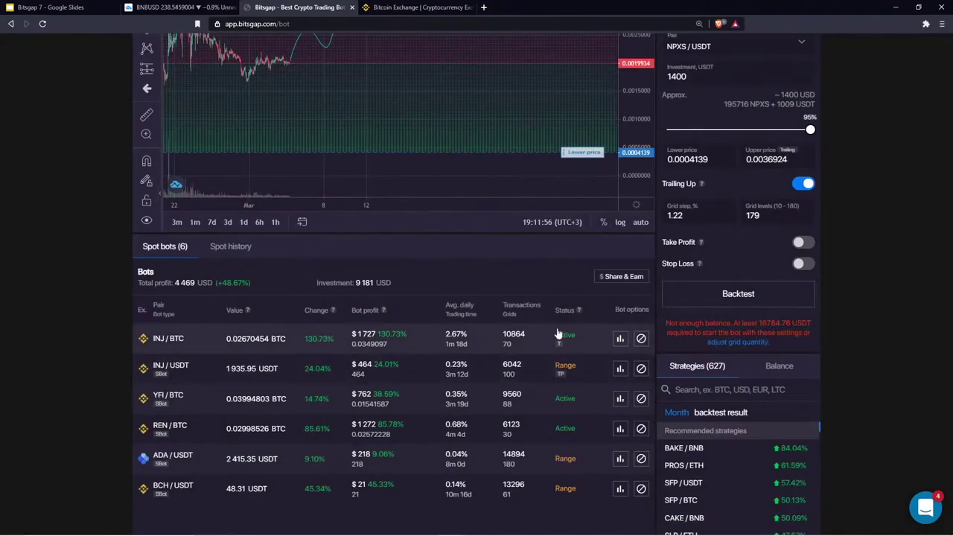
# Show the open orders of the running INJ/BTC bot and sort them by side with buy orders first
pyautogui.click(619, 338)
pyautogui.click(451, 262)
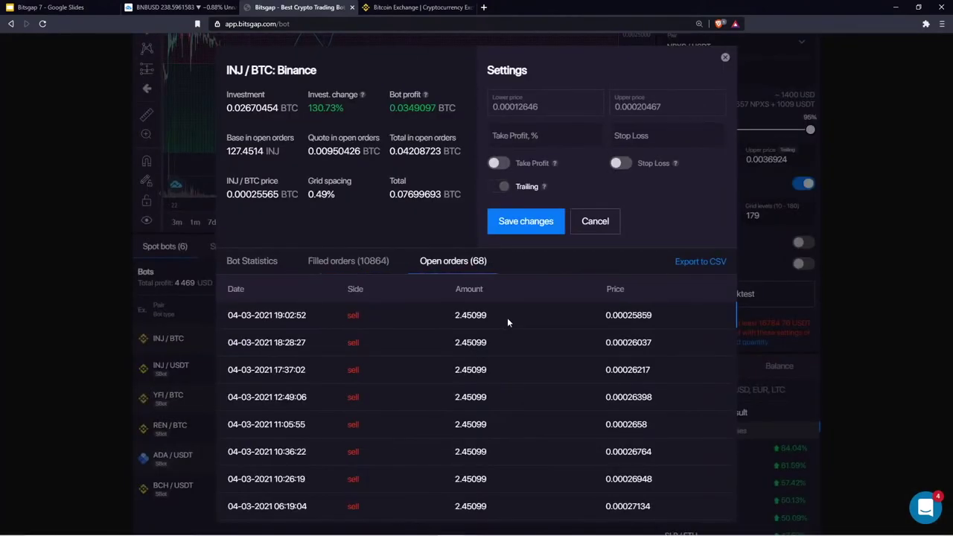
pyautogui.moveTo(454, 315); pyautogui.dragTo(483, 315)
pyautogui.click(354, 289)
pyautogui.click(354, 289)
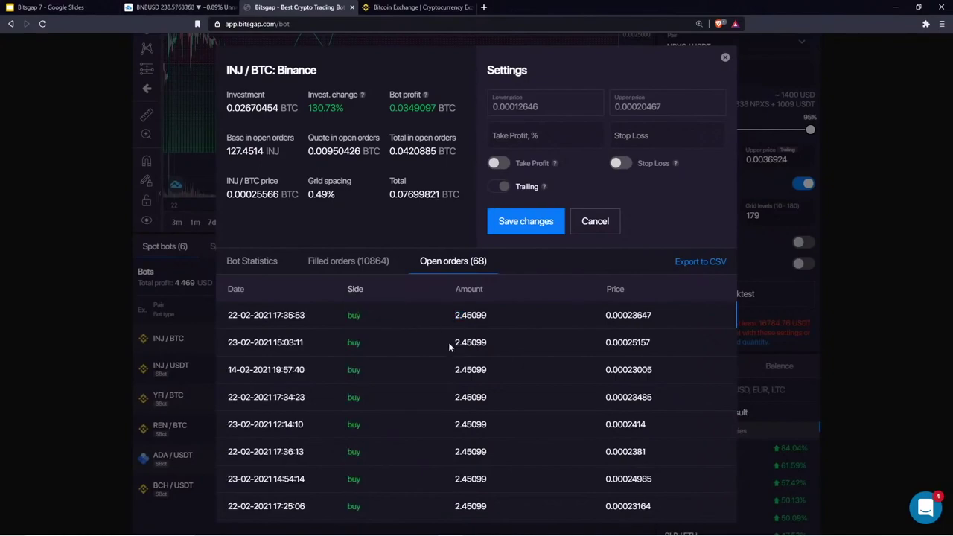
# Compare the amounts and prices of the INJ/BTC bot's open buy orders, and close its details
pyautogui.moveTo(455, 369); pyautogui.dragTo(491, 432)
pyautogui.scroll(-1, 463, 427)
pyautogui.scroll(1, 486, 426)
pyautogui.moveTo(603, 315); pyautogui.dragTo(655, 319)
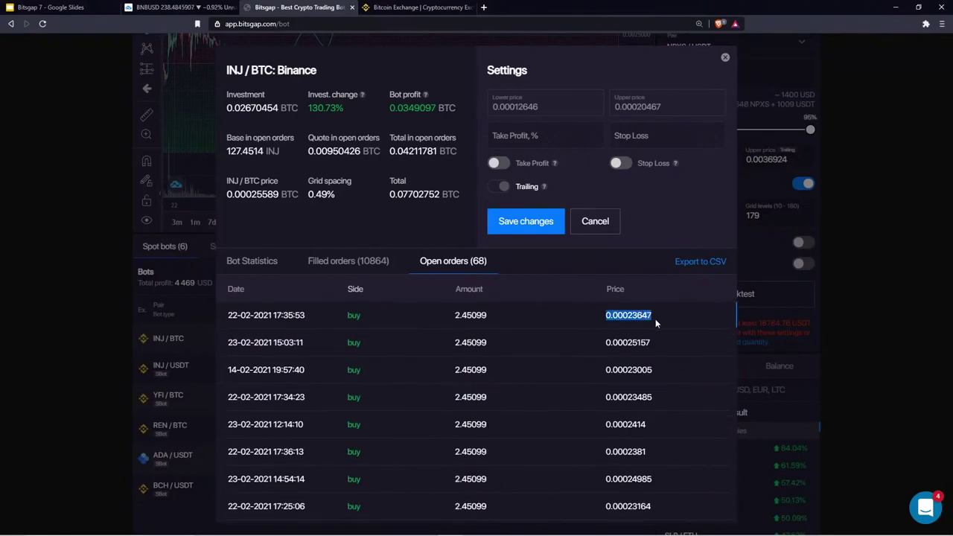
pyautogui.click(655, 319)
pyautogui.moveTo(455, 315); pyautogui.dragTo(487, 316)
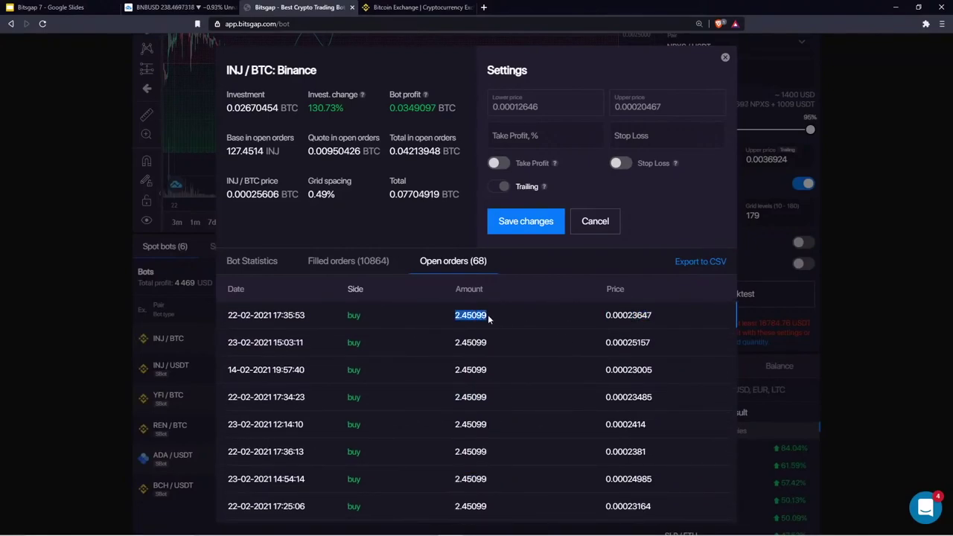
pyautogui.click(576, 317)
pyautogui.moveTo(604, 315); pyautogui.dragTo(631, 317)
pyautogui.click(596, 324)
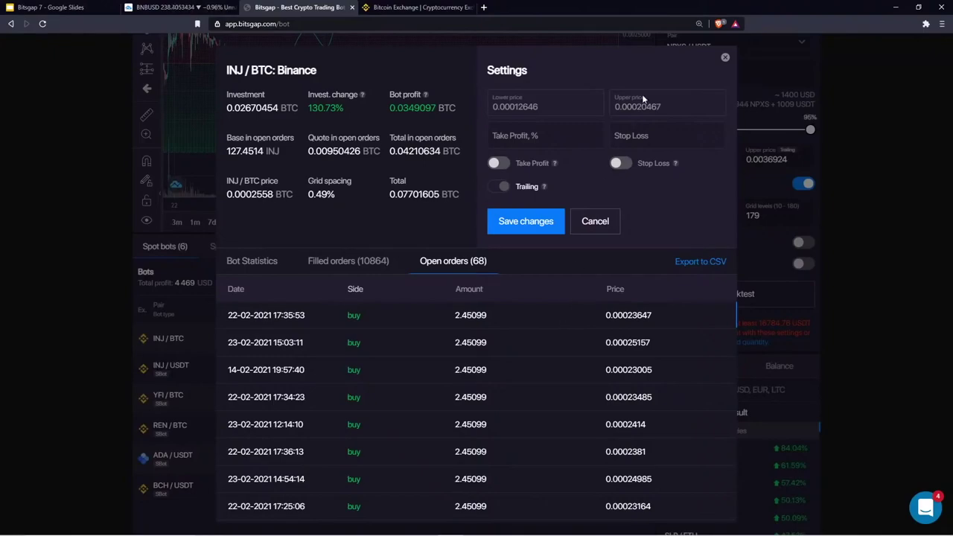
pyautogui.click(725, 57)
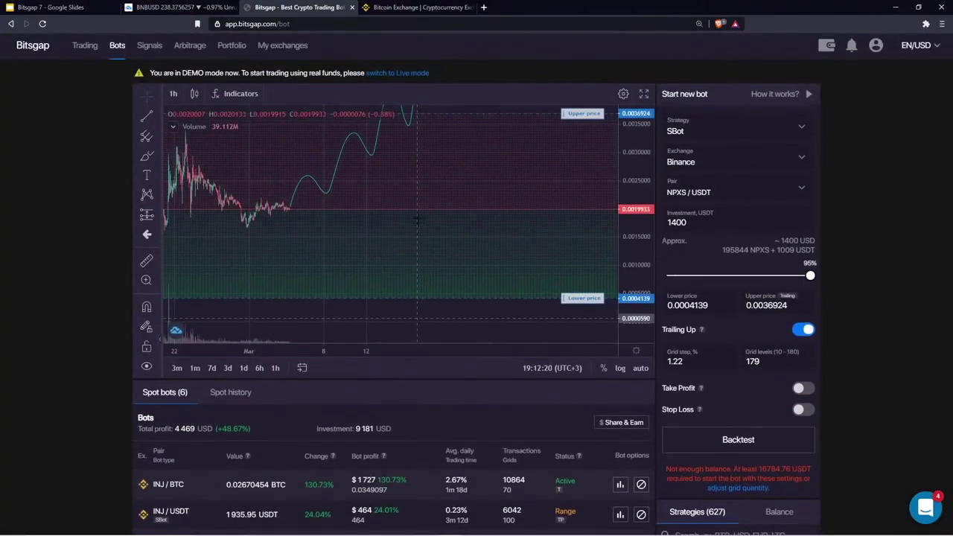
# Set the new NPXS/USDT bot's strategy to Classic bot
pyautogui.click(706, 131)
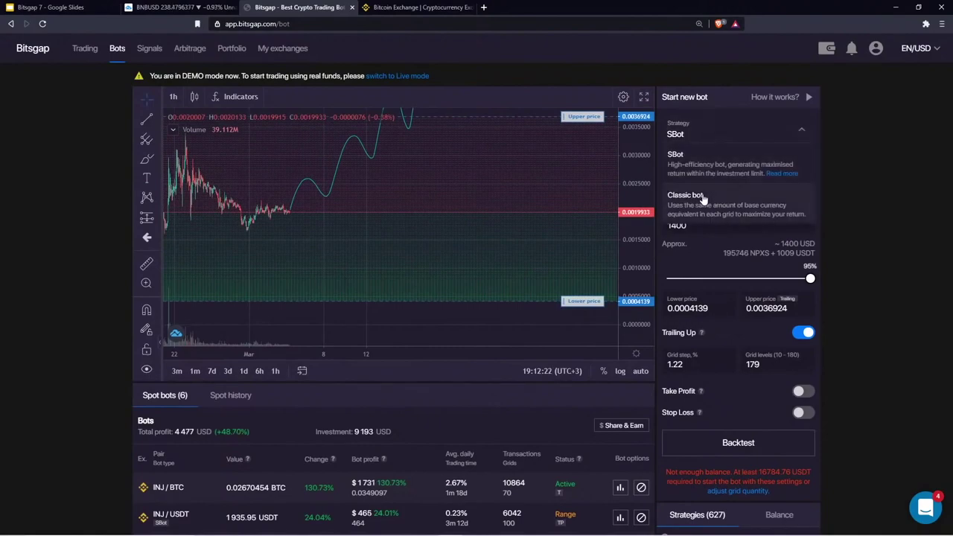
pyautogui.click(703, 197)
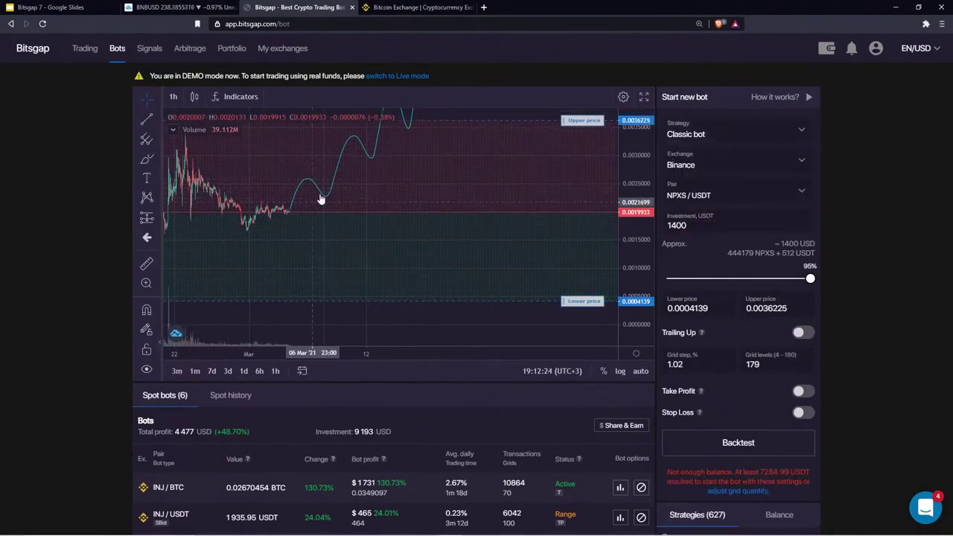
# Draw two horizontal lines on the NPXS/USDT chart above the current price, at about 0.0023 and 0.0029
pyautogui.moveTo(449, 219); pyautogui.dragTo(452, 264)
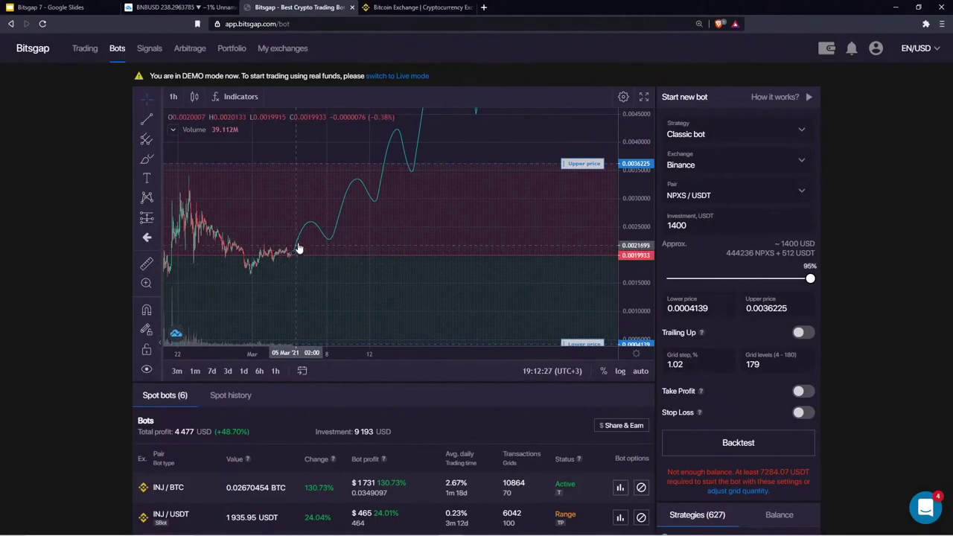
pyautogui.click(152, 126)
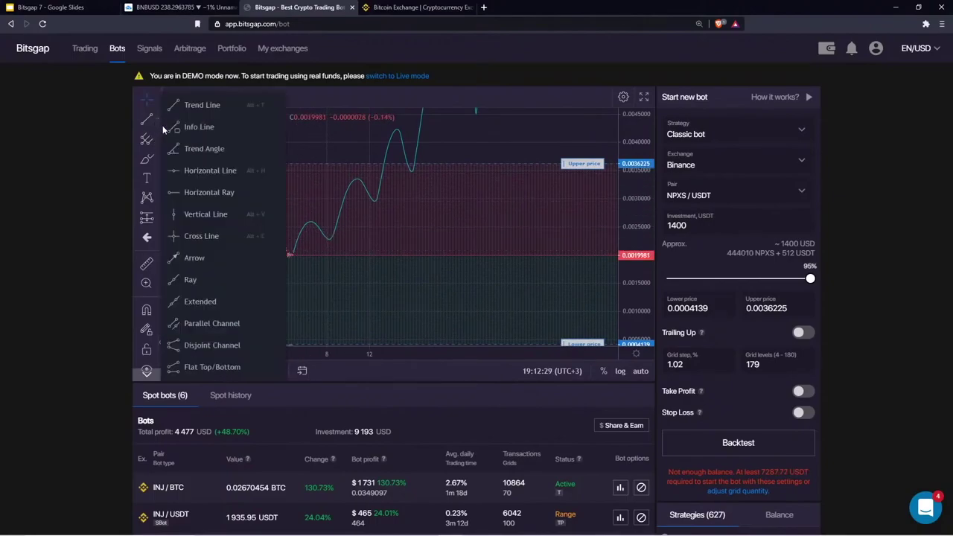
pyautogui.click(223, 171)
pyautogui.click(291, 236)
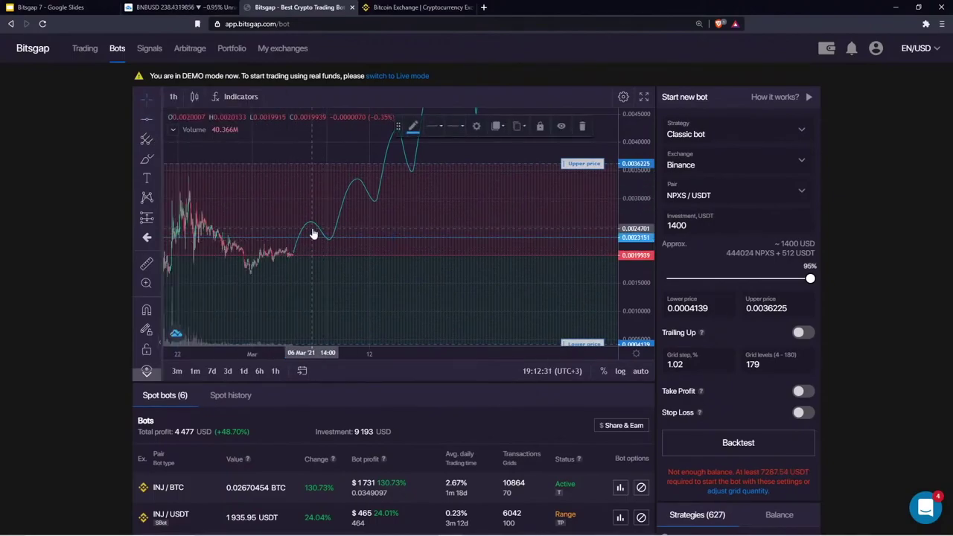
pyautogui.click(152, 120)
pyautogui.click(301, 209)
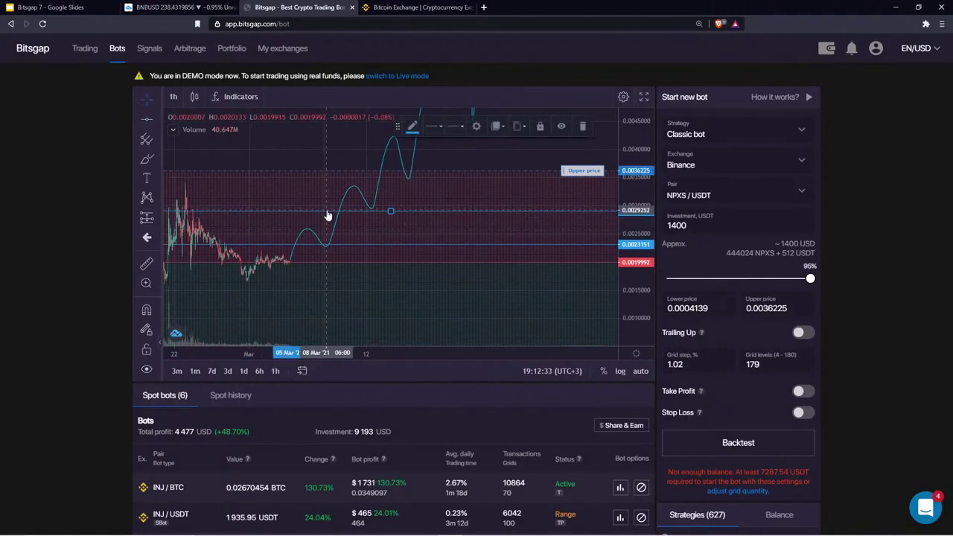
# Move the upper horizontal line down to about 0.0025 on the NPXS/USDT chart and place another horizontal line above it
pyautogui.moveTo(326, 212); pyautogui.dragTo(334, 232)
pyautogui.click(141, 117)
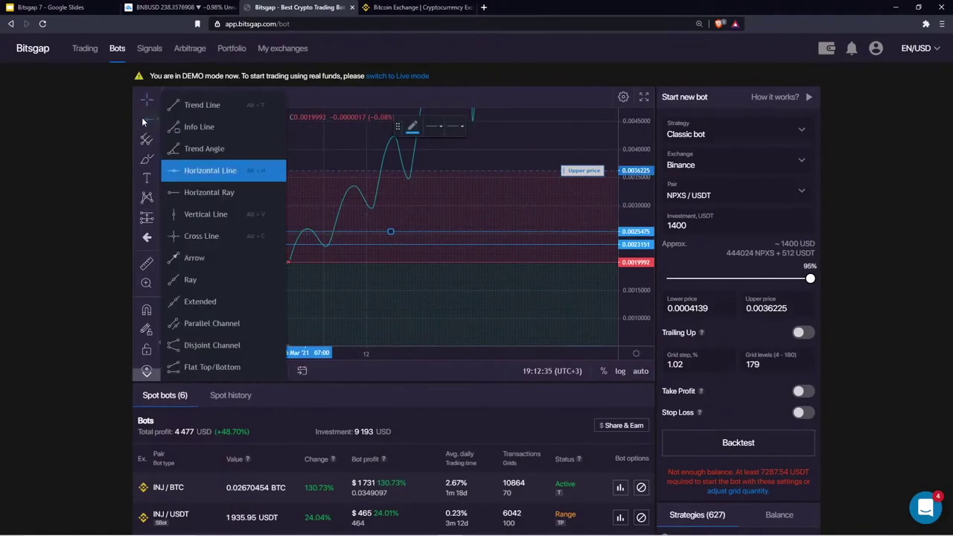
pyautogui.click(209, 169)
pyautogui.click(309, 218)
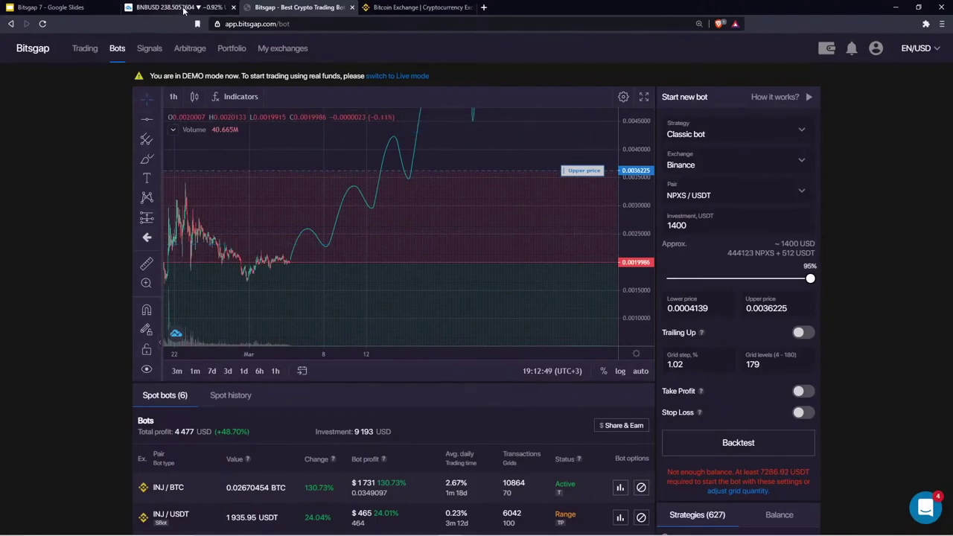
# Compare the market-phases slide in Google Slides with the NPXS/USDT chart in Bitsgap
pyautogui.click(52, 7)
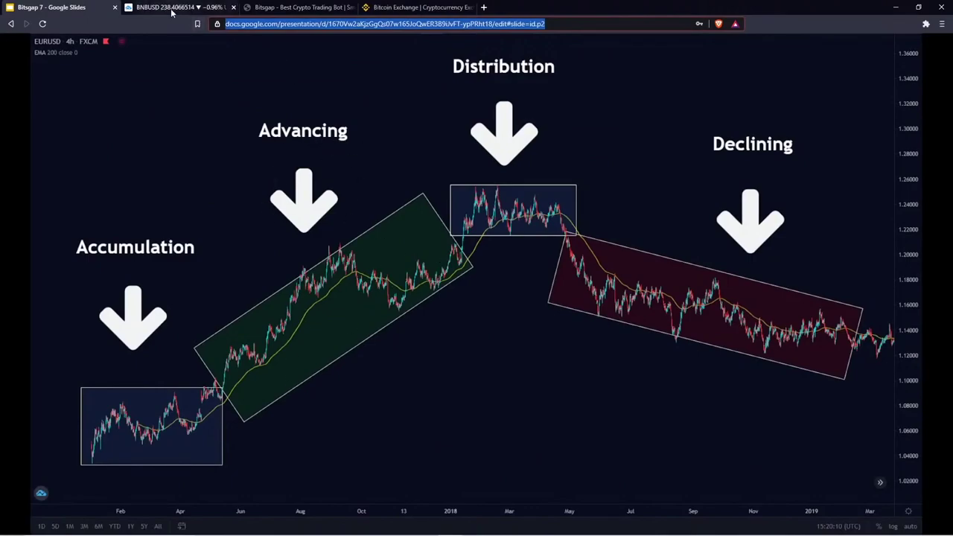
pyautogui.click(302, 8)
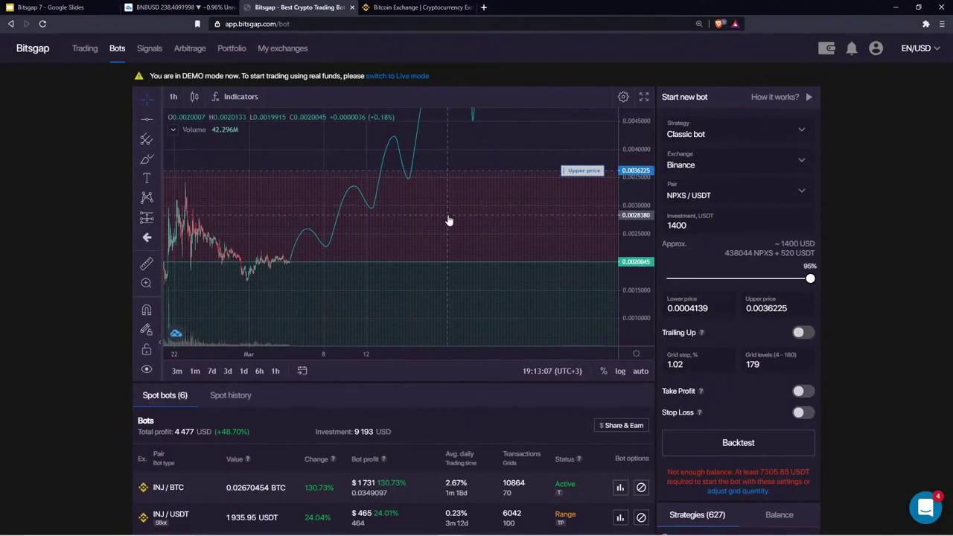
pyautogui.moveTo(491, 145); pyautogui.dragTo(500, 164)
pyautogui.moveTo(637, 152); pyautogui.dragTo(637, 183)
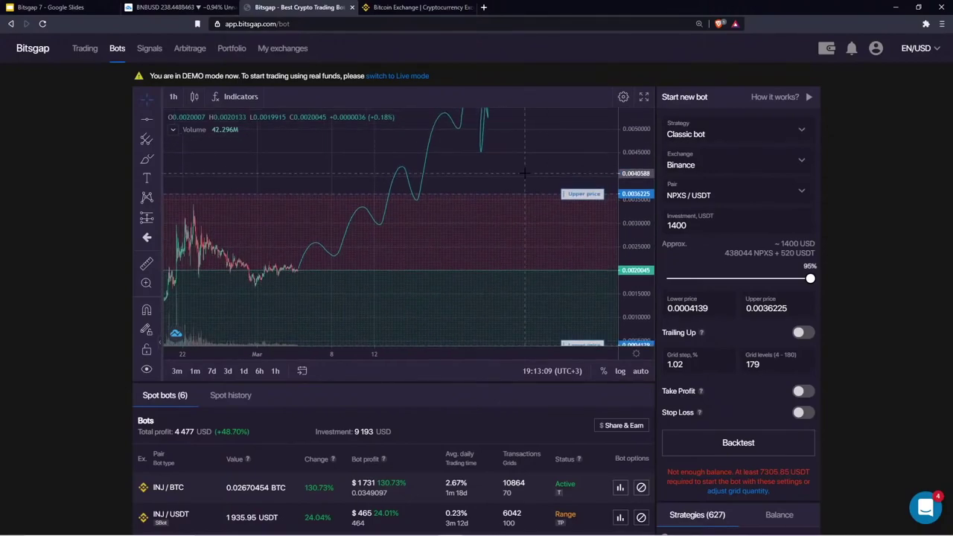
pyautogui.click(52, 7)
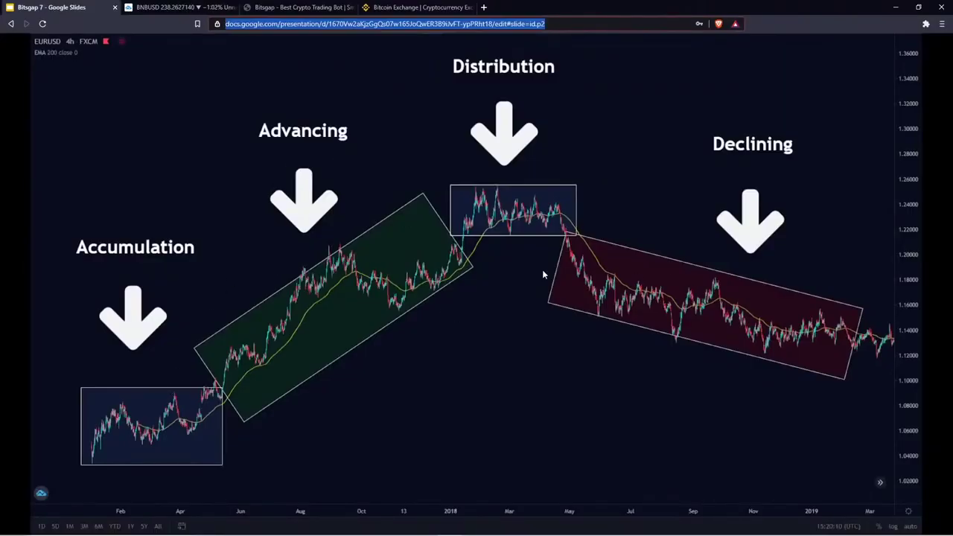
pyautogui.click(298, 8)
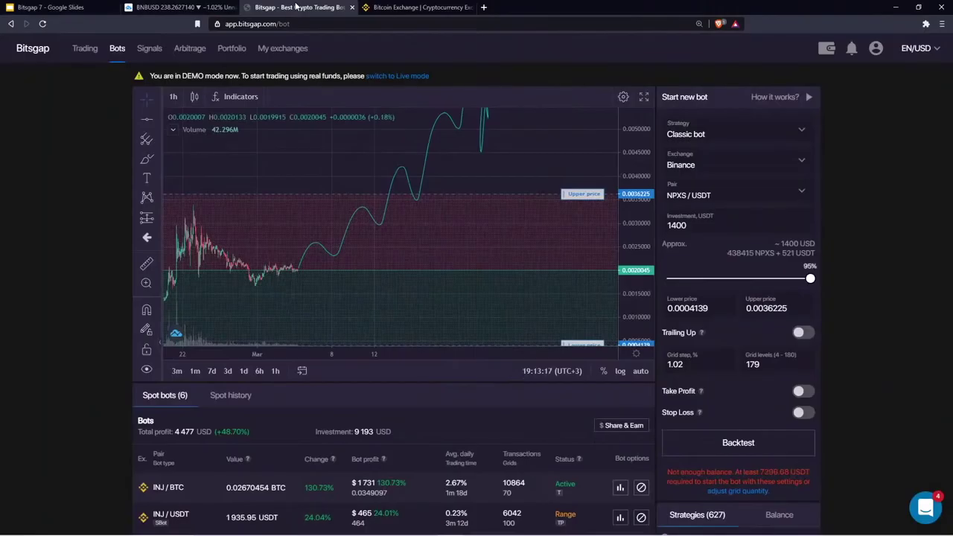
# Show the strategy choices, brush a freehand price path below the current price on the chart, and delete that path
pyautogui.click(722, 136)
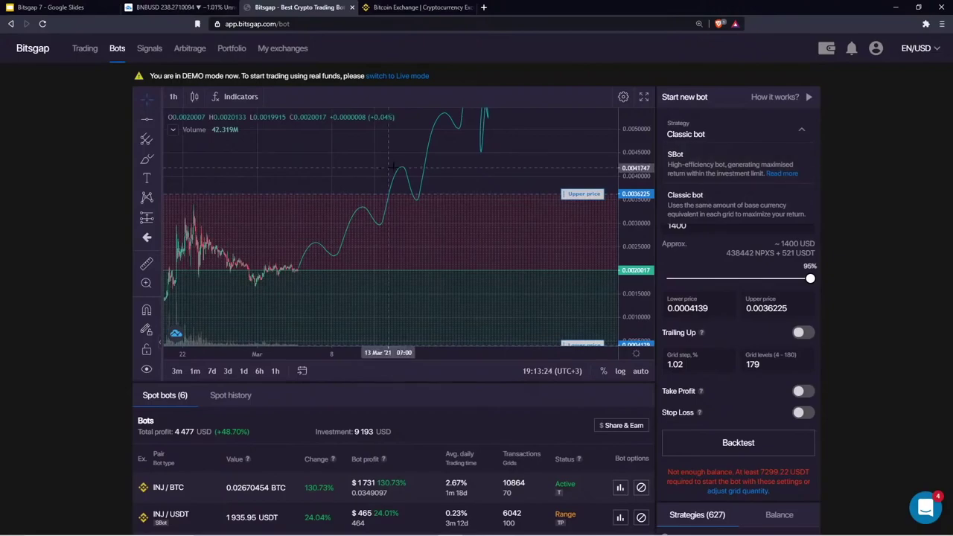
pyautogui.moveTo(531, 145); pyautogui.dragTo(489, 121)
pyautogui.click(146, 159)
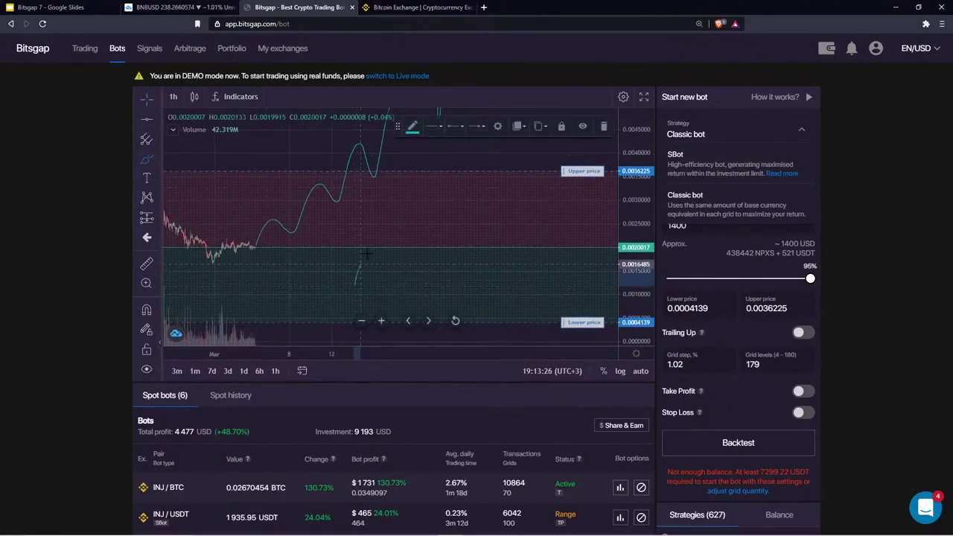
pyautogui.moveTo(355, 284); pyautogui.dragTo(565, 249)
pyautogui.click(603, 126)
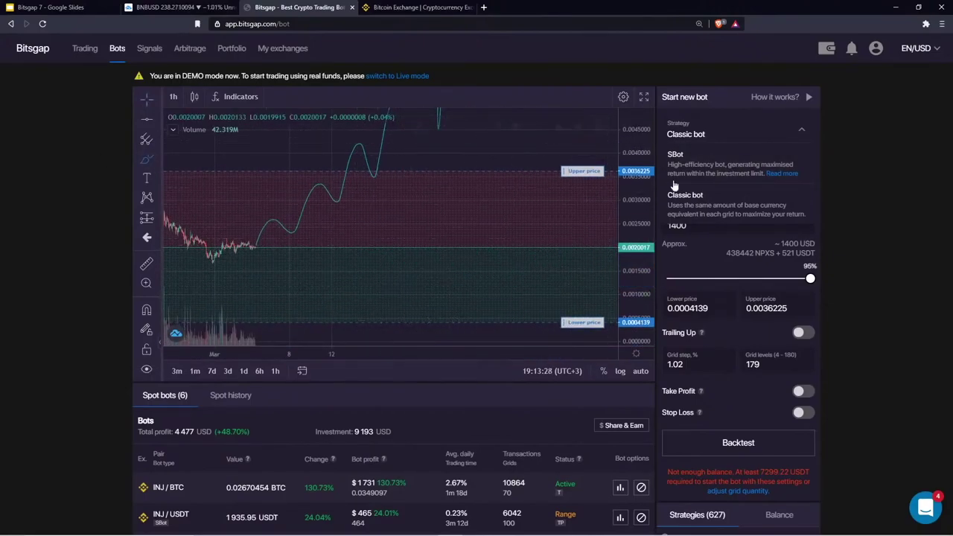
# Brush a short stroke around the upper price limit, delete it, and close the strategy choices
pyautogui.moveTo(642, 151); pyautogui.dragTo(642, 195)
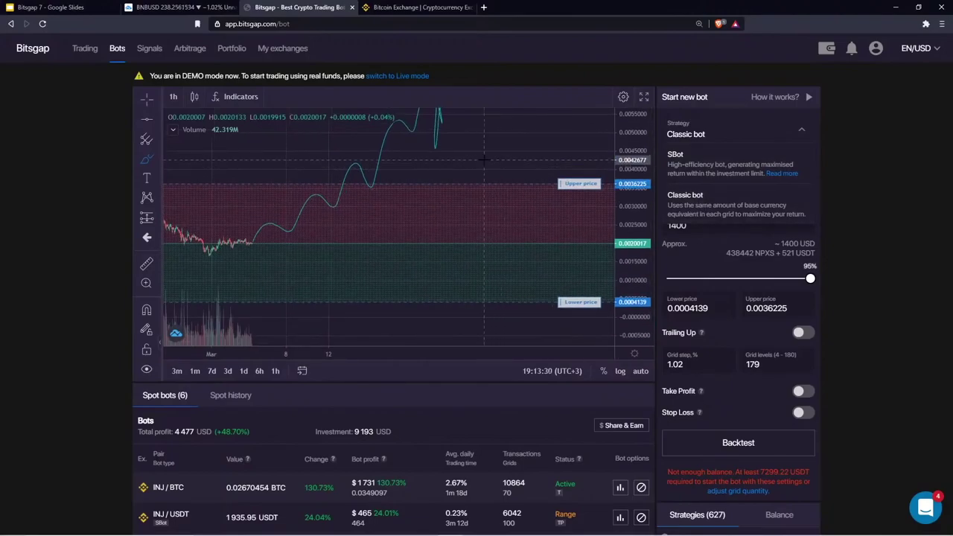
pyautogui.moveTo(484, 159); pyautogui.dragTo(506, 202)
pyautogui.click(603, 126)
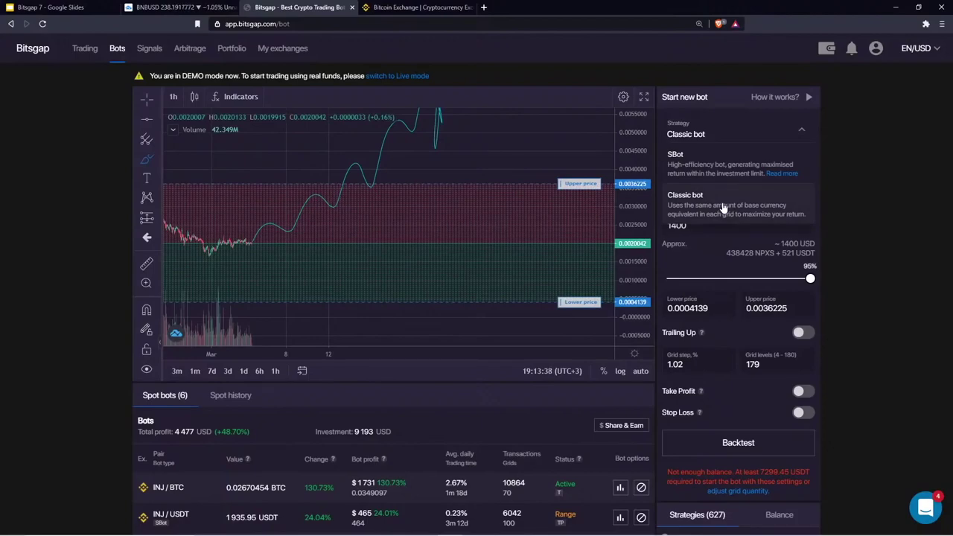
pyautogui.click(840, 131)
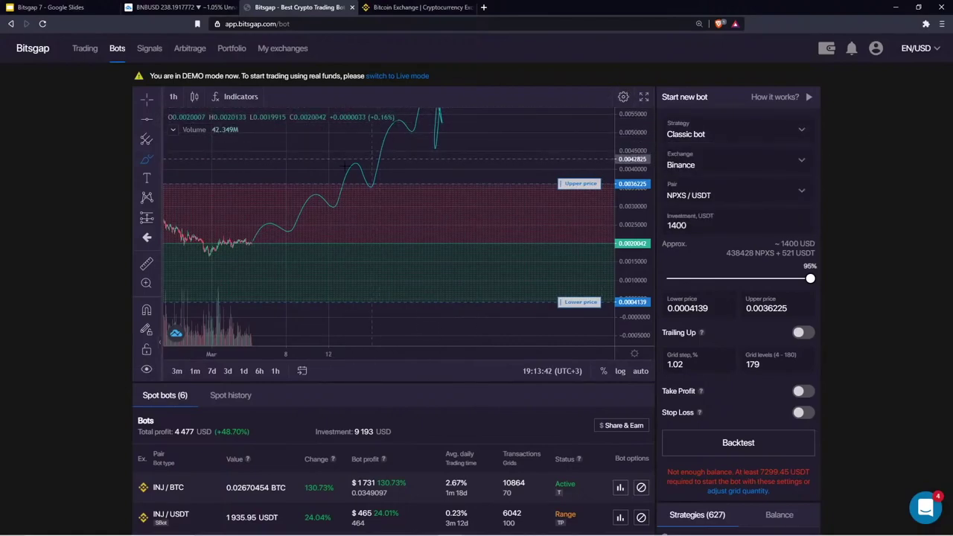
# Delete the rising freehand price path from the NPXS/USDT chart
pyautogui.scroll(3, 414, 155)
pyautogui.scroll(-6, 291, 175)
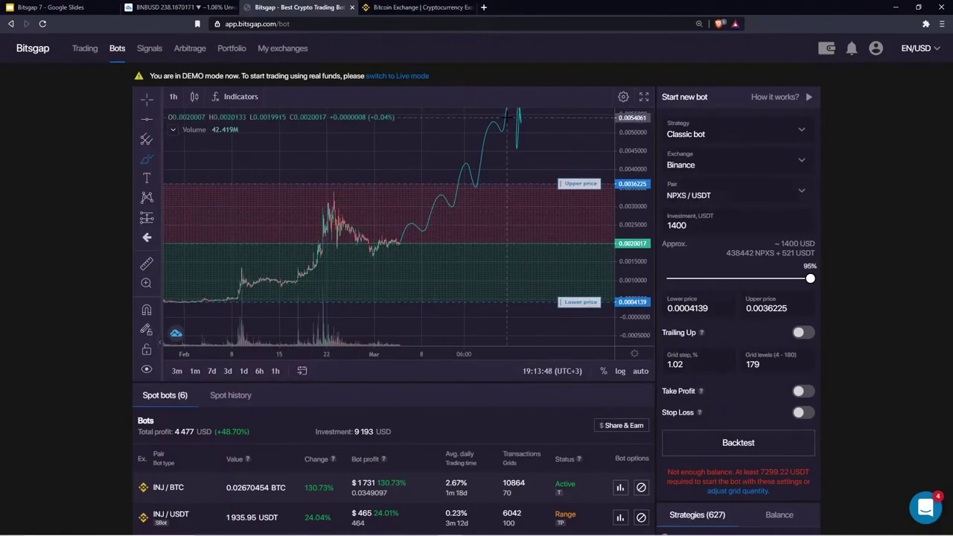
pyautogui.click(147, 100)
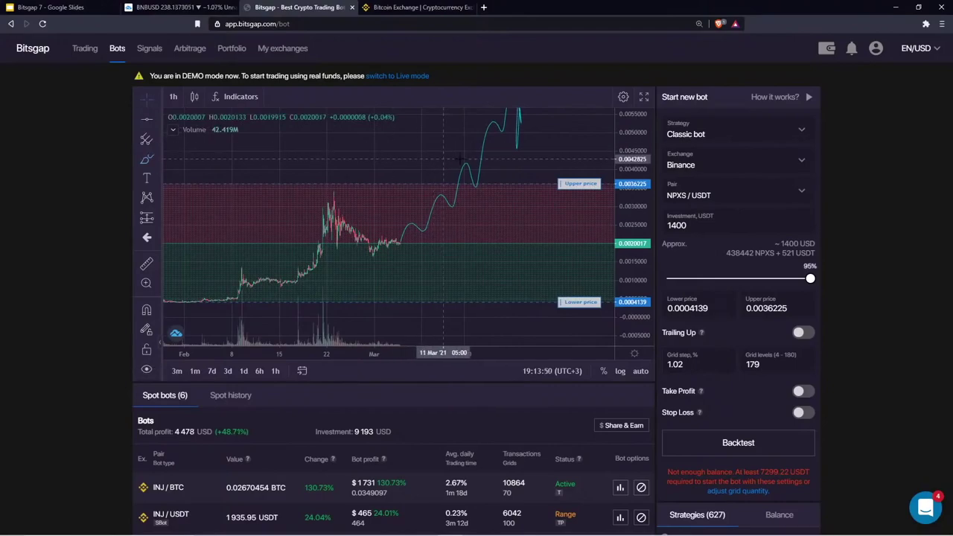
pyautogui.click(468, 172)
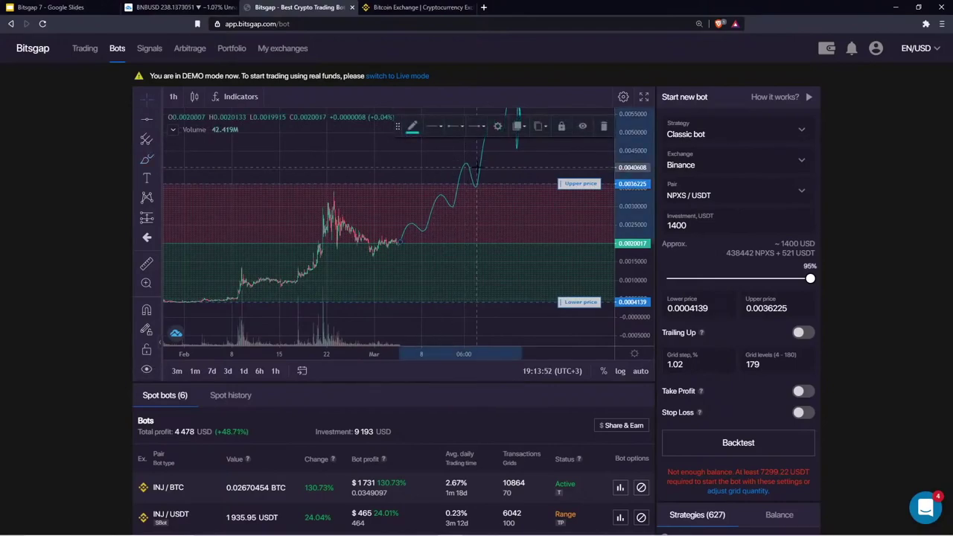
pyautogui.click(604, 126)
# Examine the NPXS/USDT price history against the Classic bot's upper and lower price limits, and look at the available chart indicators
pyautogui.moveTo(506, 147); pyautogui.dragTo(492, 134)
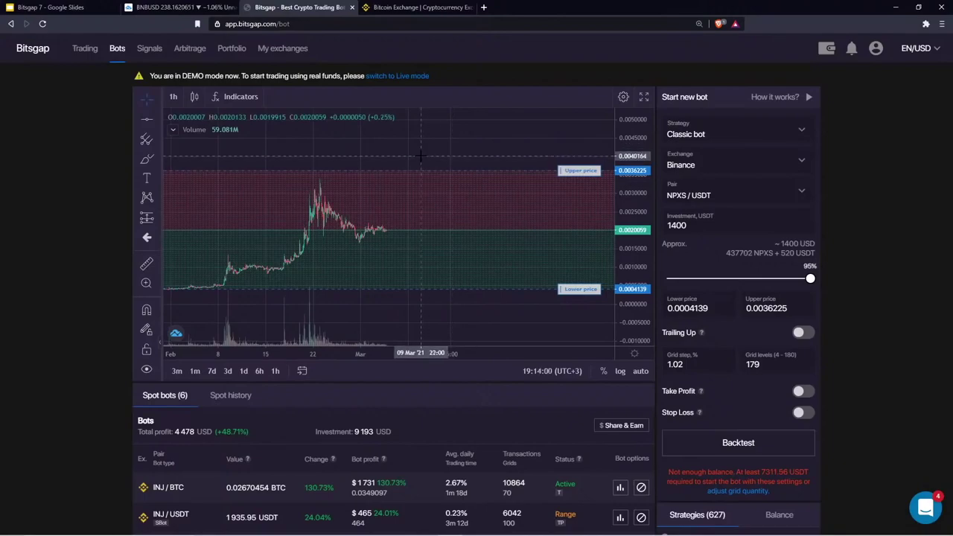
pyautogui.moveTo(420, 155); pyautogui.dragTo(410, 151)
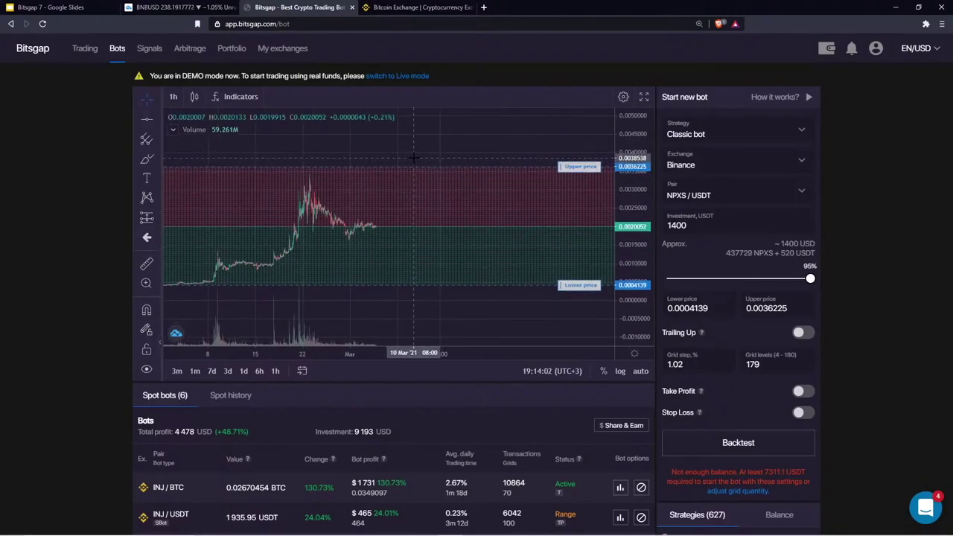
pyautogui.moveTo(323, 296); pyautogui.dragTo(318, 291)
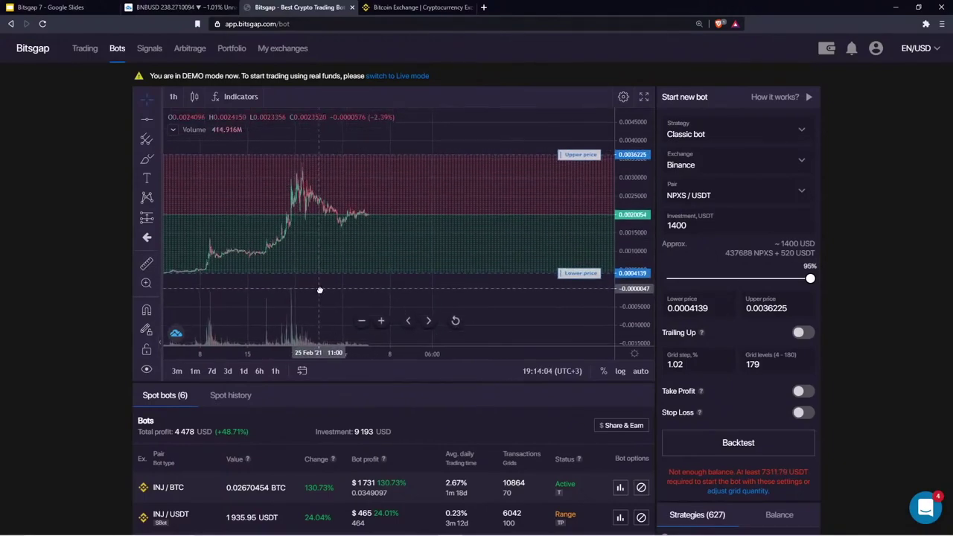
pyautogui.scroll(1, 284, 278)
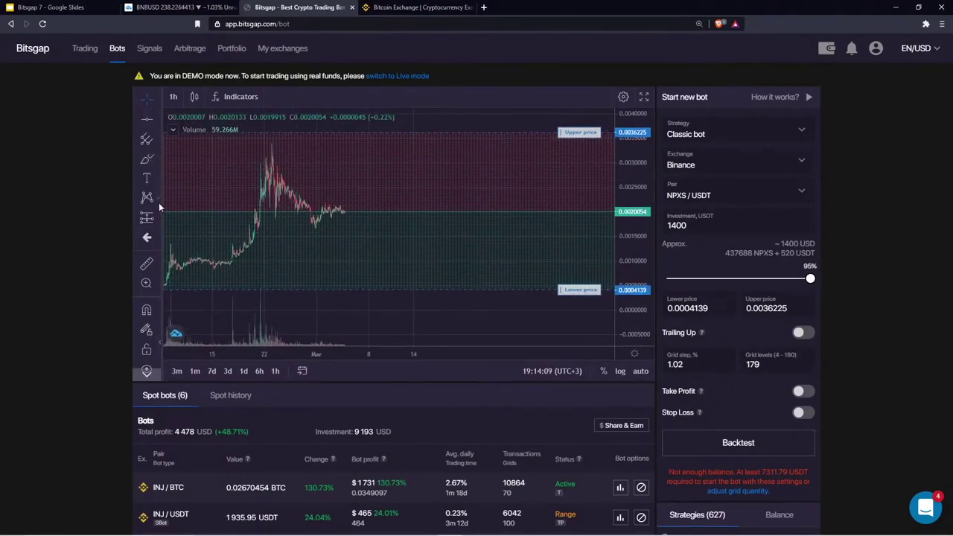
pyautogui.scroll(1, 340, 200)
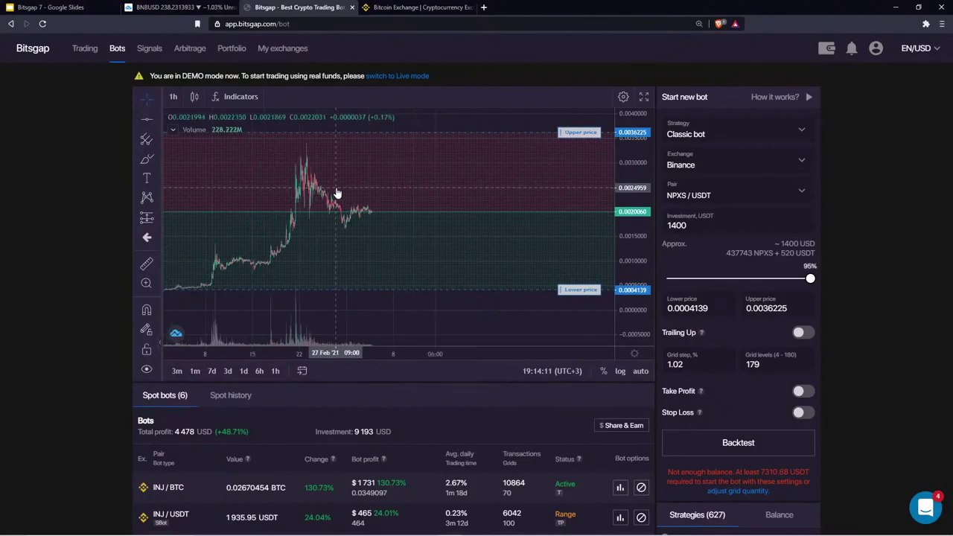
pyautogui.moveTo(493, 194); pyautogui.dragTo(553, 221)
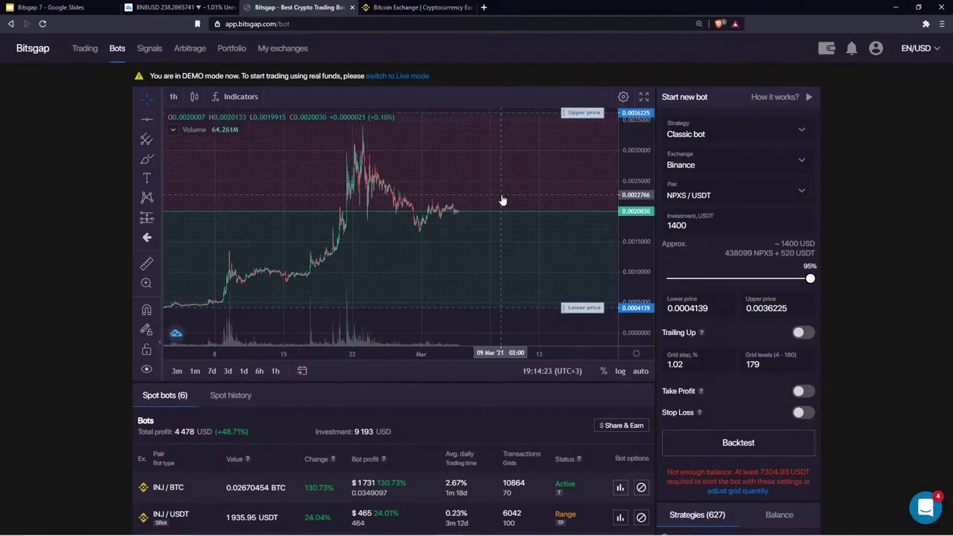
pyautogui.moveTo(504, 188); pyautogui.dragTo(448, 198)
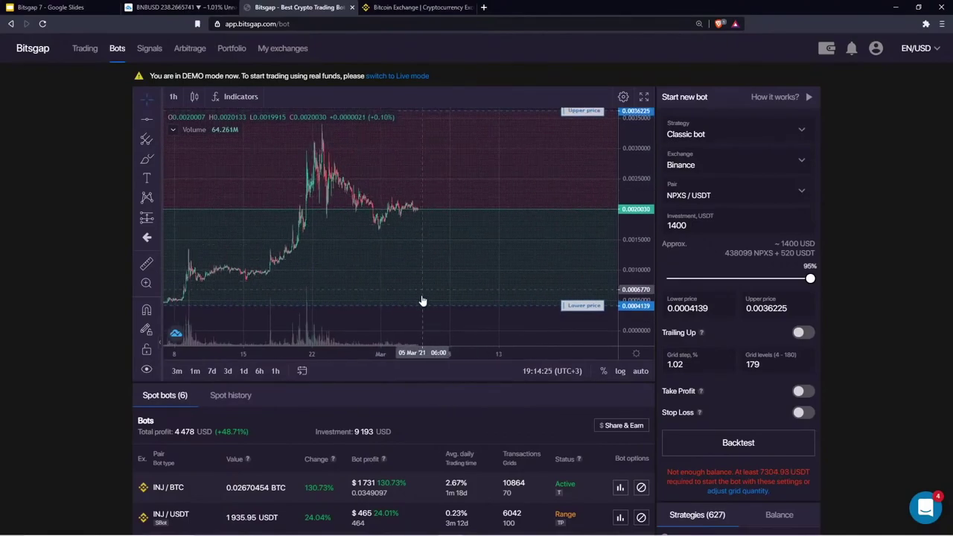
pyautogui.moveTo(627, 162); pyautogui.dragTo(627, 185)
pyautogui.moveTo(525, 190); pyautogui.dragTo(521, 177)
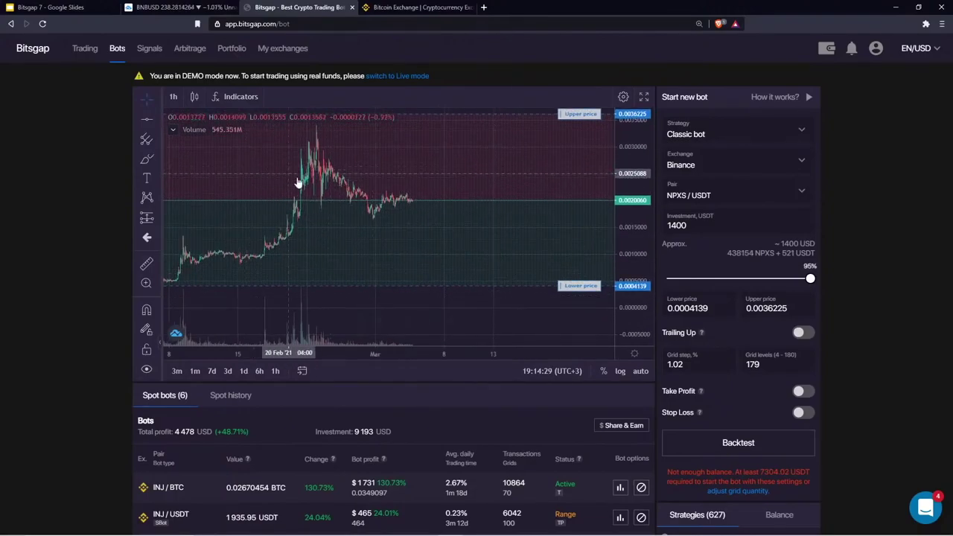
pyautogui.click(242, 97)
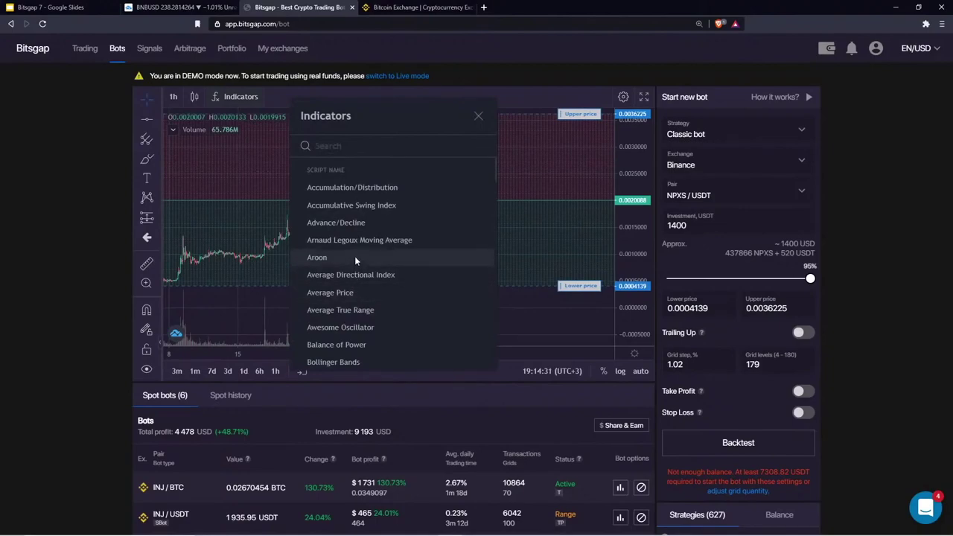
pyautogui.click(477, 115)
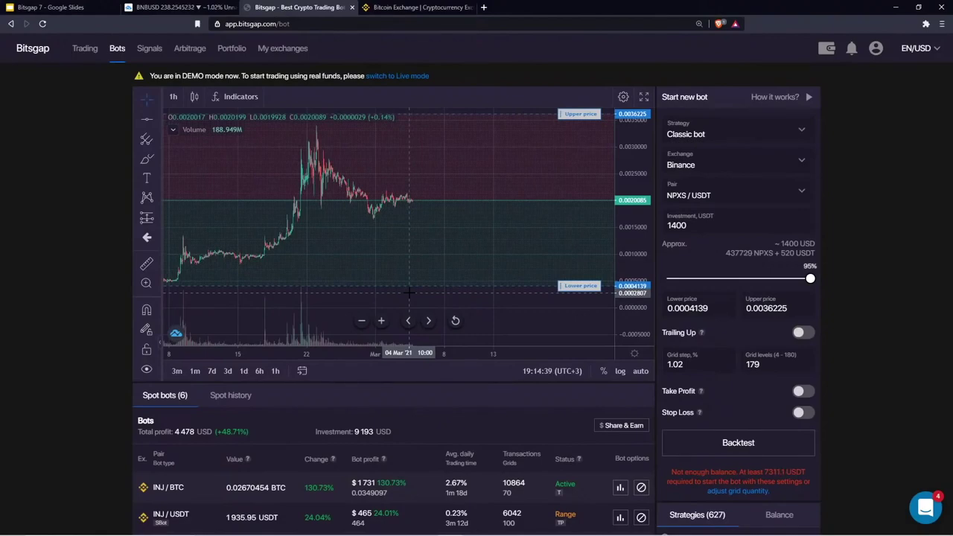
# Brush a freehand sideways wave after the latest candles, swinging between about 0.0017 and 0.0027 around the current price
pyautogui.moveTo(635, 155); pyautogui.dragTo(633, 169)
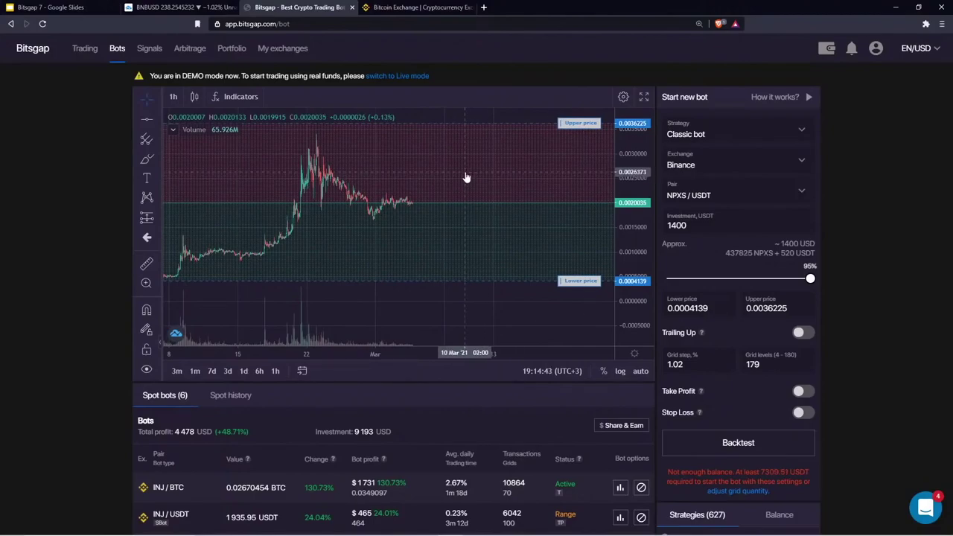
pyautogui.moveTo(480, 166); pyautogui.dragTo(419, 206)
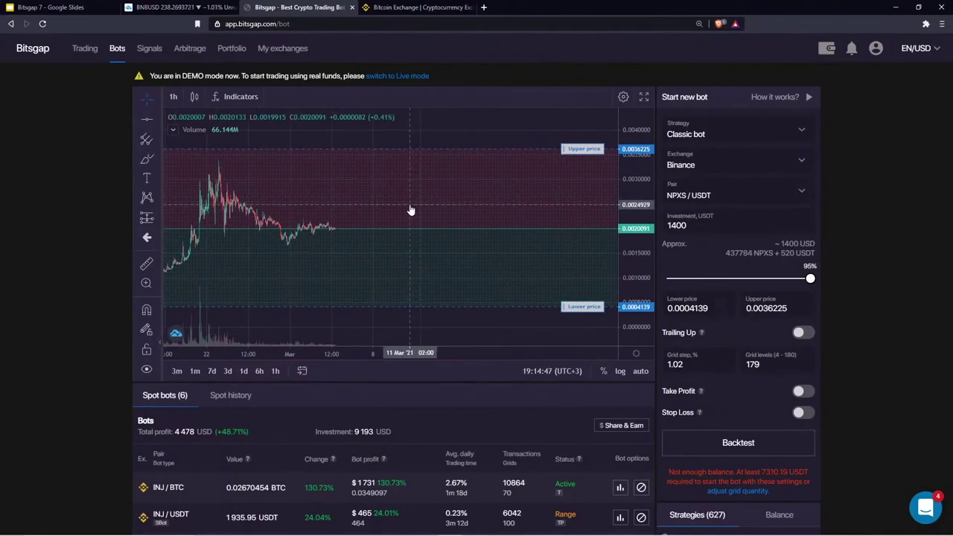
pyautogui.click(148, 162)
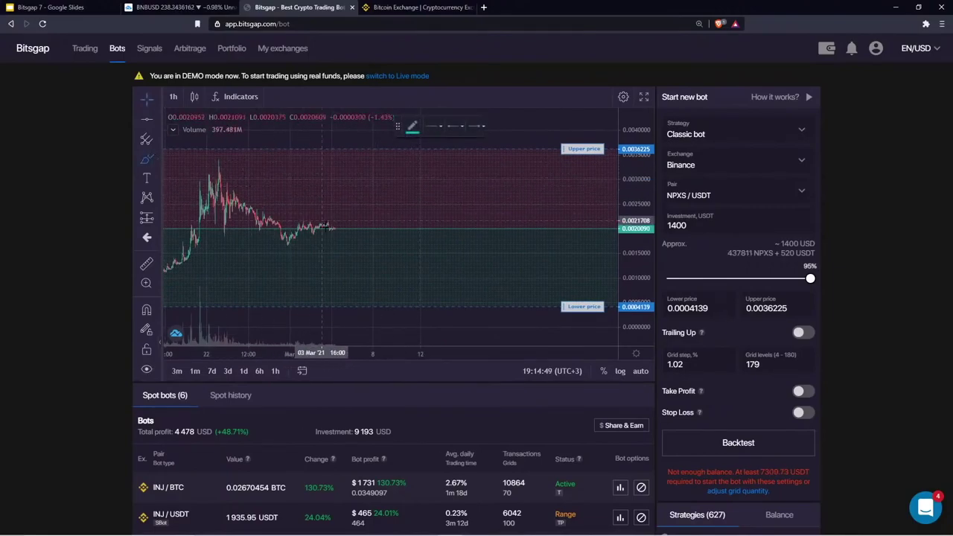
pyautogui.moveTo(336, 237)
pyautogui.mouseDown()
pyautogui.moveTo(354, 195)
pyautogui.moveTo(410, 205)
pyautogui.moveTo(550, 197)
pyautogui.moveTo(574, 237)
pyautogui.mouseUp()
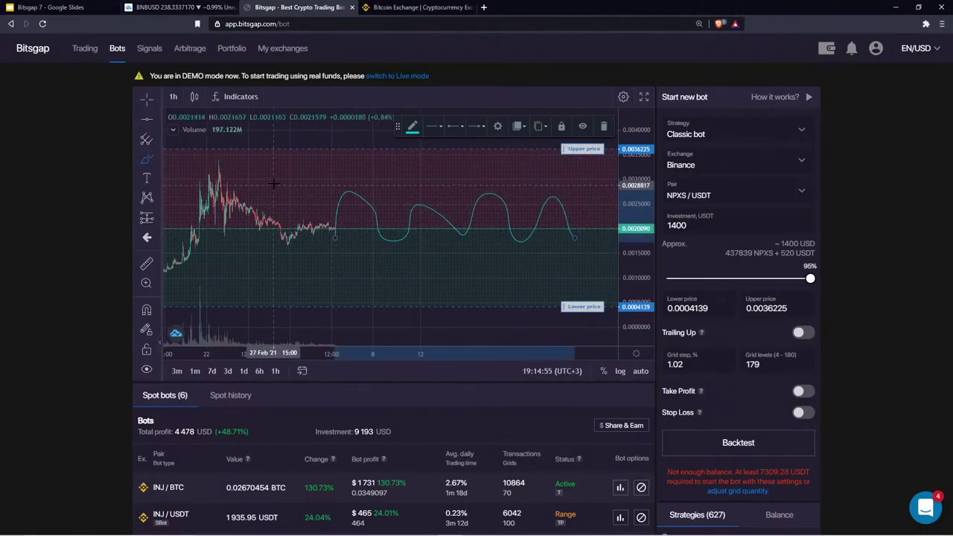
# Set the new NPXS/USDT bot's strategy to SBot and view its grid between the lower and upper prices
pyautogui.click(674, 196)
pyautogui.click(716, 196)
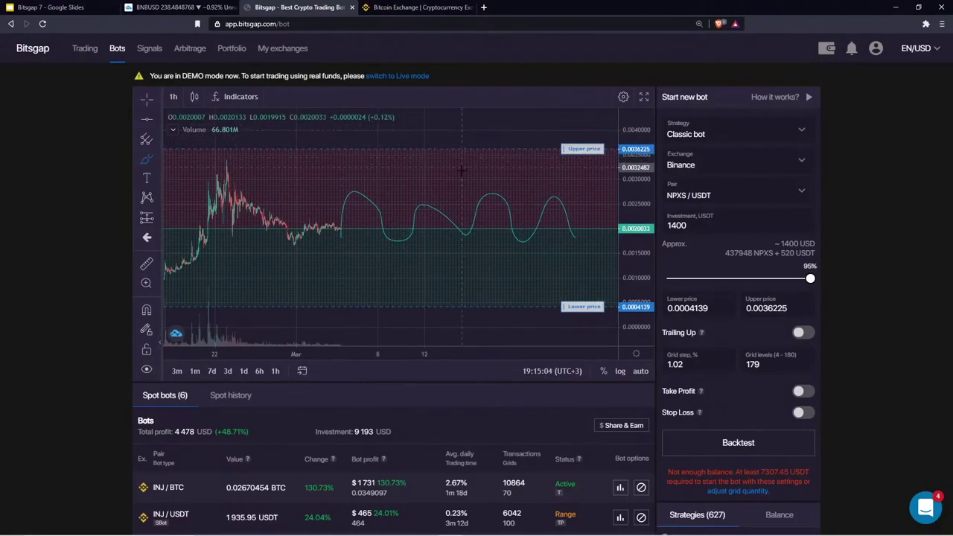
pyautogui.click(704, 137)
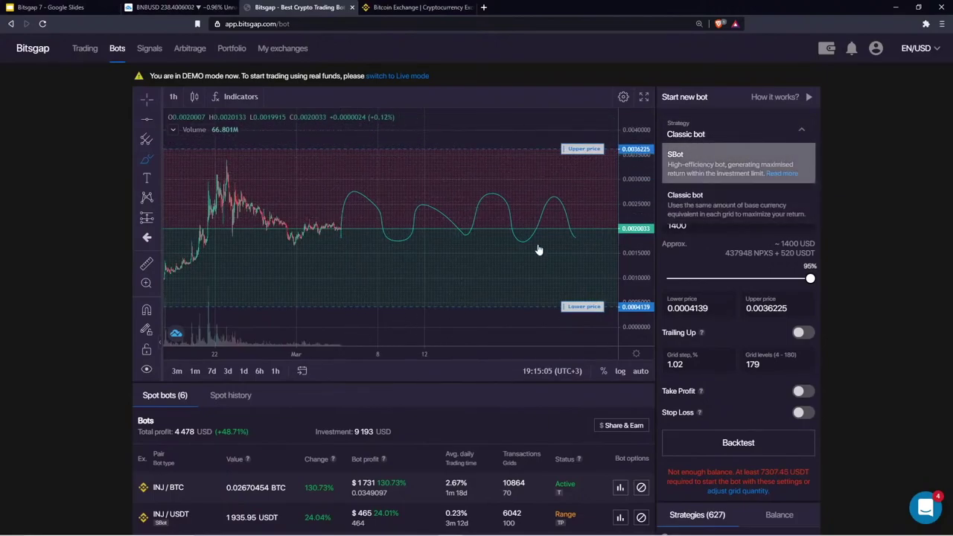
pyautogui.click(699, 157)
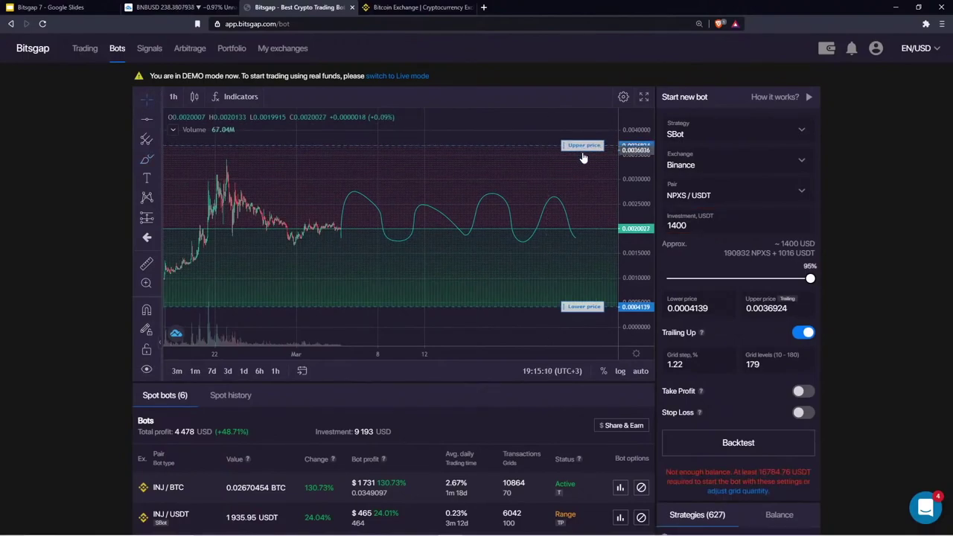
pyautogui.scroll(-3, 577, 305)
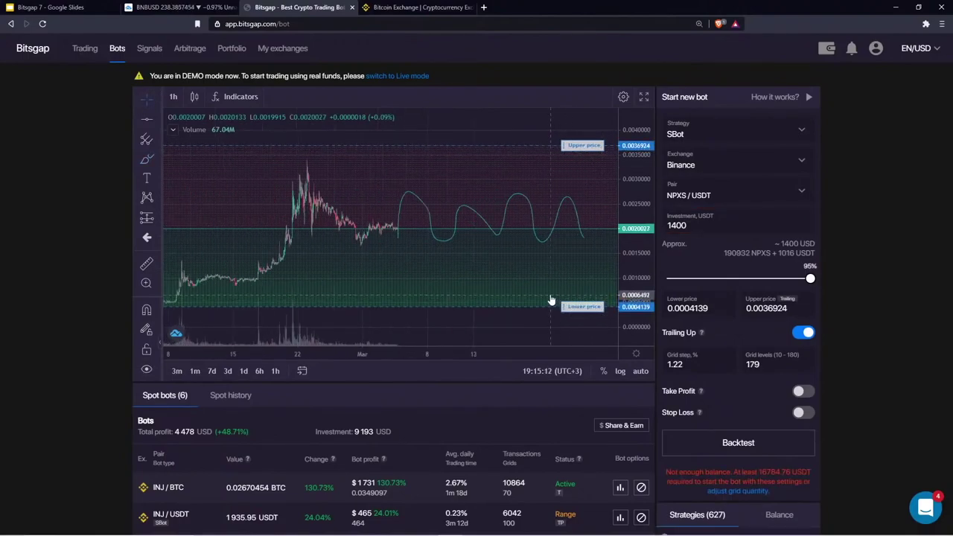
pyautogui.scroll(-2, 566, 291)
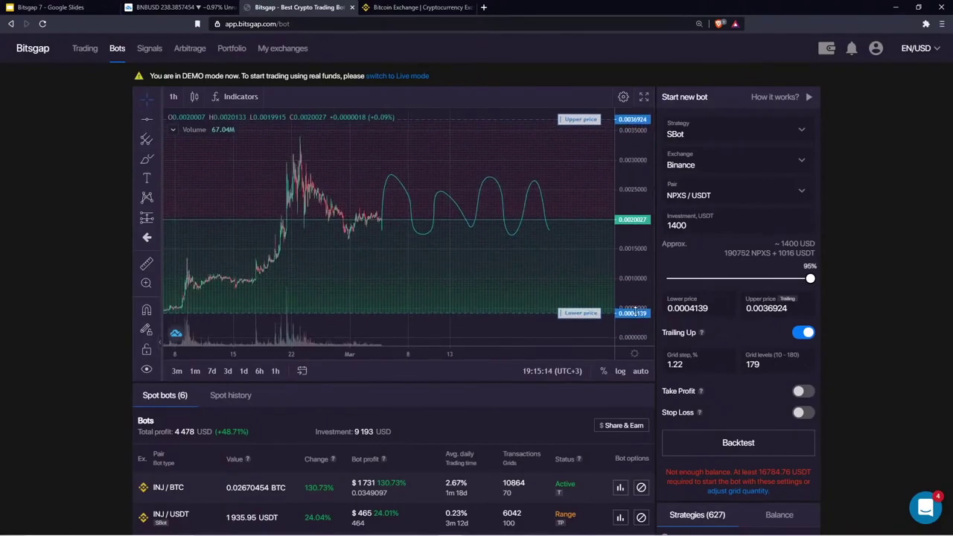
# Set the SBot grid's upper price to 0.0033871, level with the late-February peak on the NPXS/USDT chart
pyautogui.moveTo(471, 270); pyautogui.dragTo(470, 265)
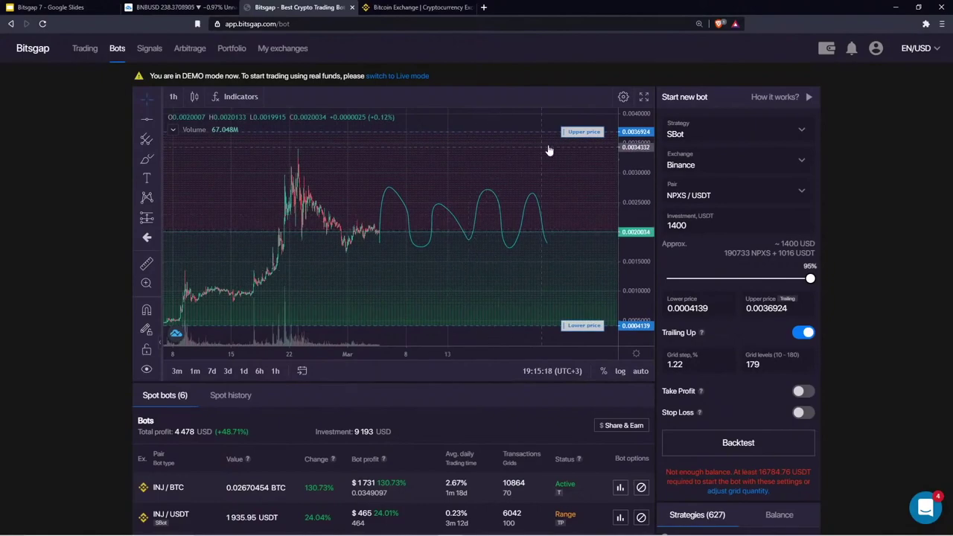
pyautogui.moveTo(583, 136)
pyautogui.mouseDown()
pyautogui.moveTo(584, 172)
pyautogui.moveTo(584, 145)
pyautogui.mouseUp()
pyautogui.scroll(2, 531, 156)
pyautogui.moveTo(255, 149); pyautogui.dragTo(277, 142)
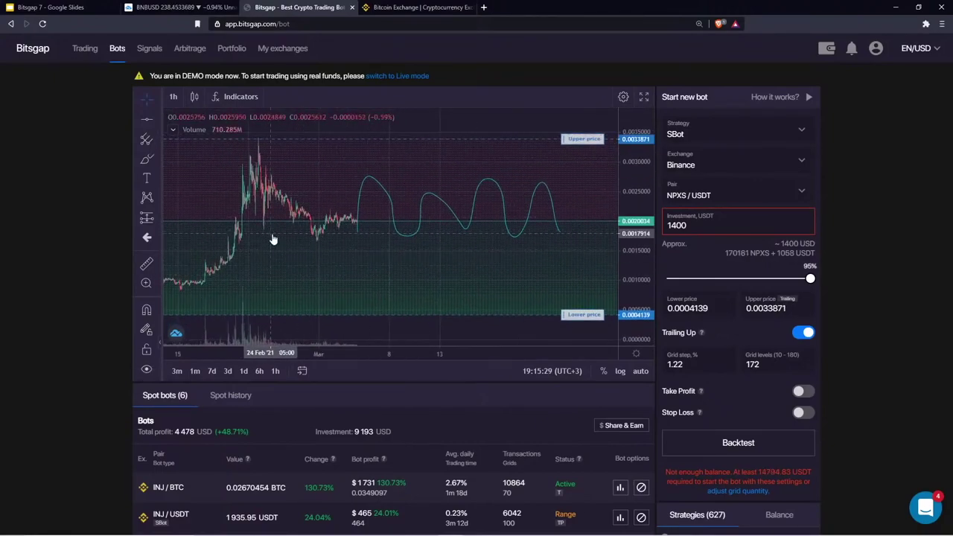
pyautogui.scroll(-2, 381, 263)
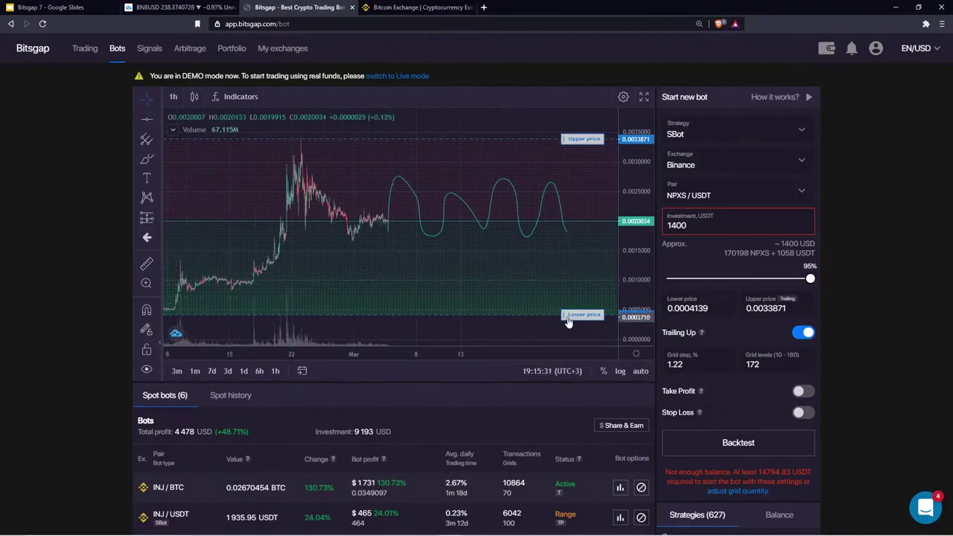
pyautogui.scroll(-4, 461, 292)
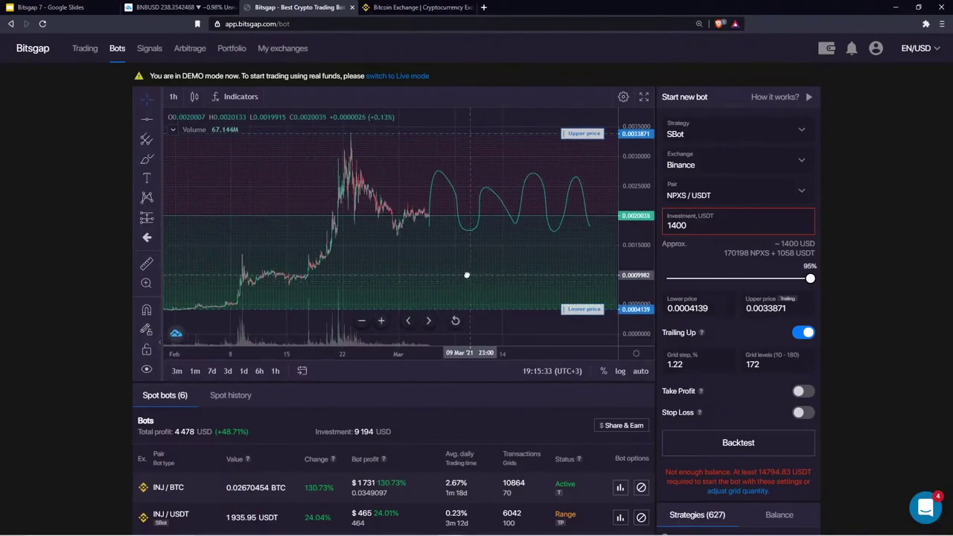
pyautogui.moveTo(371, 243)
pyautogui.mouseDown()
pyautogui.moveTo(367, 233)
pyautogui.moveTo(374, 242)
pyautogui.mouseUp()
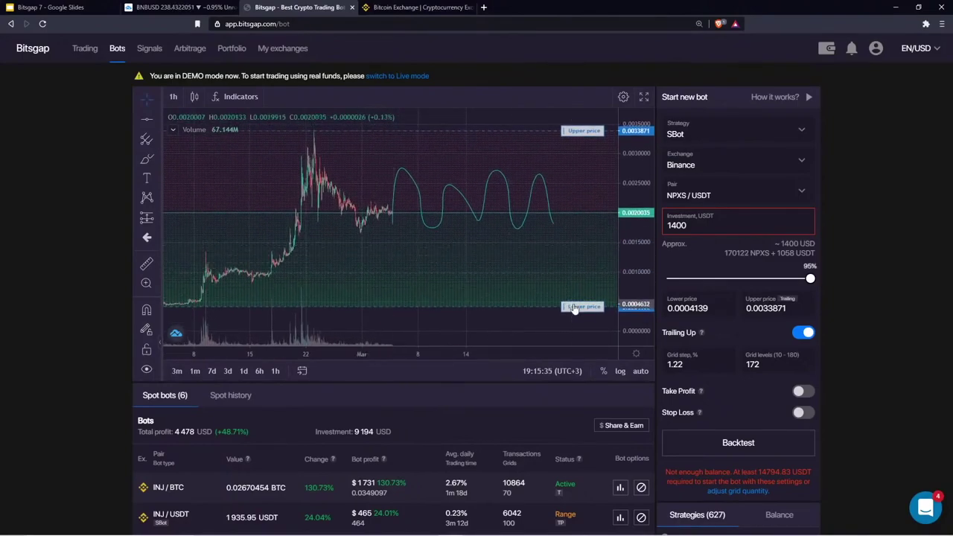
# Raise the SBot grid's lower price to 0.0016346, just below the troughs of the sketched sideways wave
pyautogui.moveTo(567, 293); pyautogui.dragTo(550, 232)
pyautogui.moveTo(626, 283); pyautogui.dragTo(625, 212)
pyautogui.moveTo(502, 272); pyautogui.dragTo(516, 323)
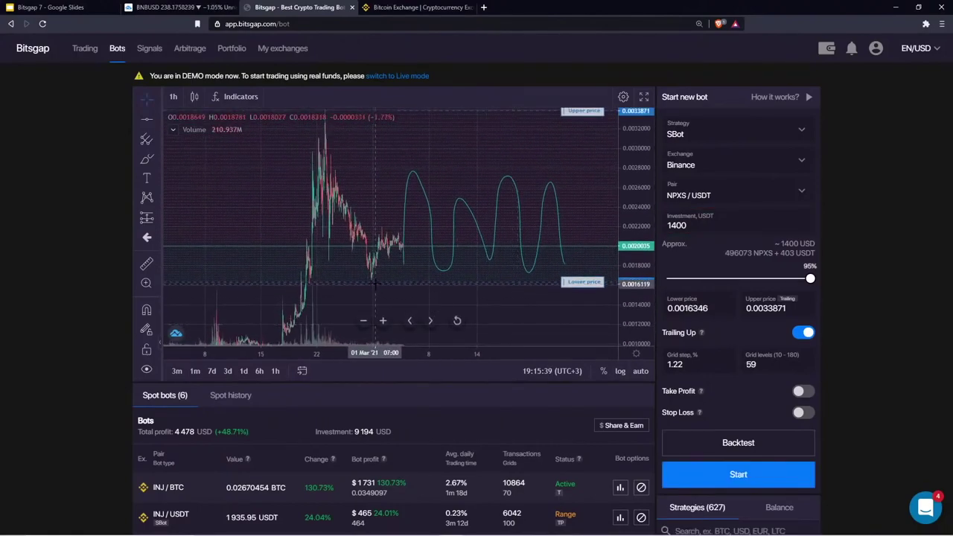
pyautogui.moveTo(436, 293); pyautogui.dragTo(402, 299)
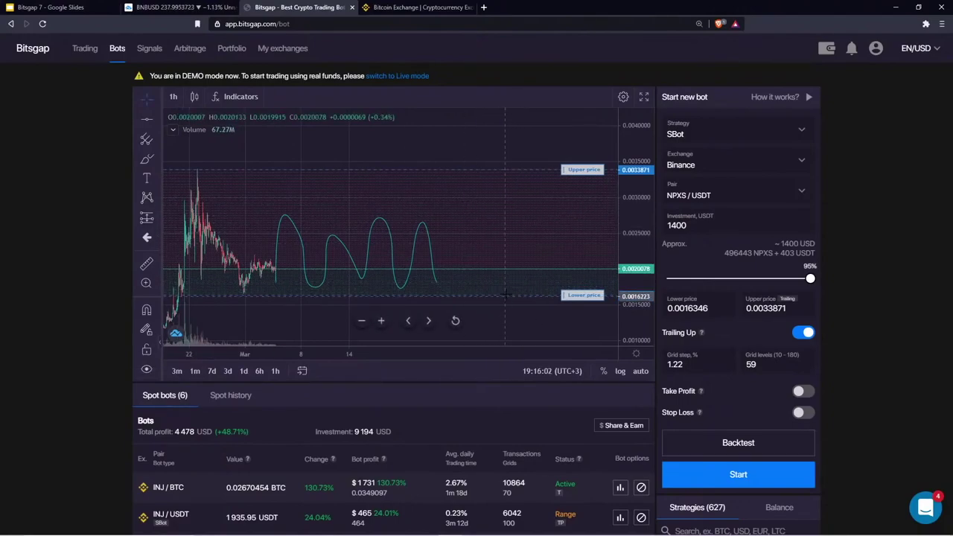
pyautogui.moveTo(461, 143); pyautogui.dragTo(485, 147)
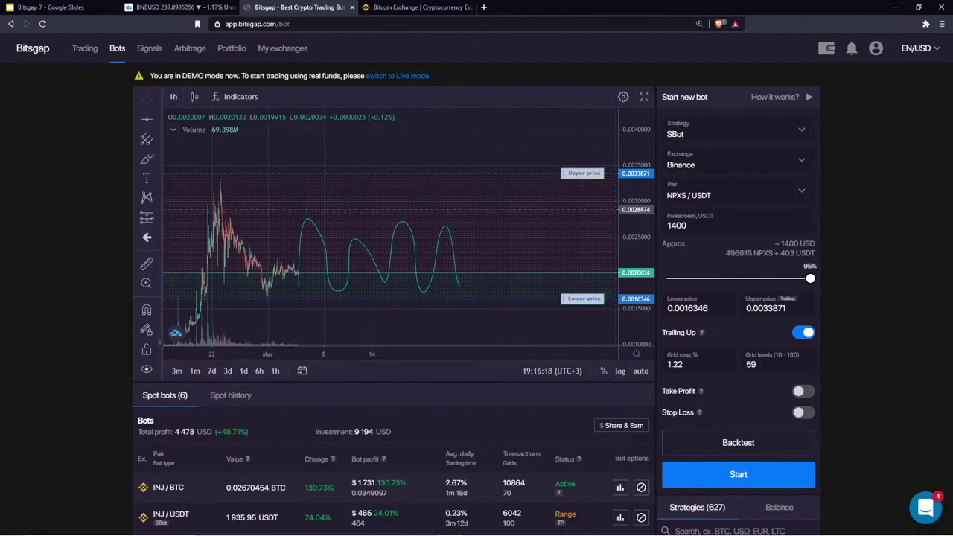
# Examine how the 1400 USDT investment is split between NPXS and USDT for this grid range
pyautogui.moveTo(697, 226); pyautogui.dragTo(646, 227)
pyautogui.moveTo(774, 243); pyautogui.dragTo(800, 243)
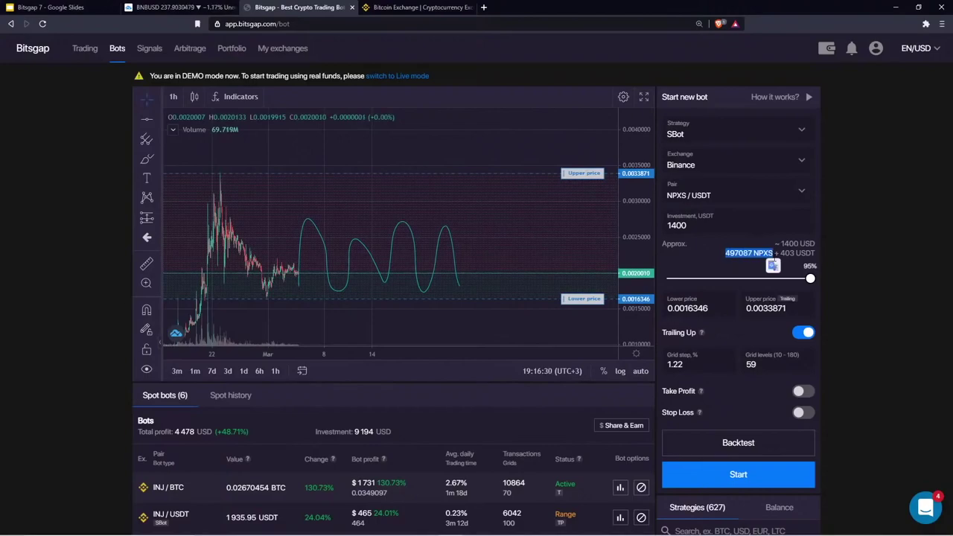
pyautogui.moveTo(781, 244); pyautogui.dragTo(793, 243)
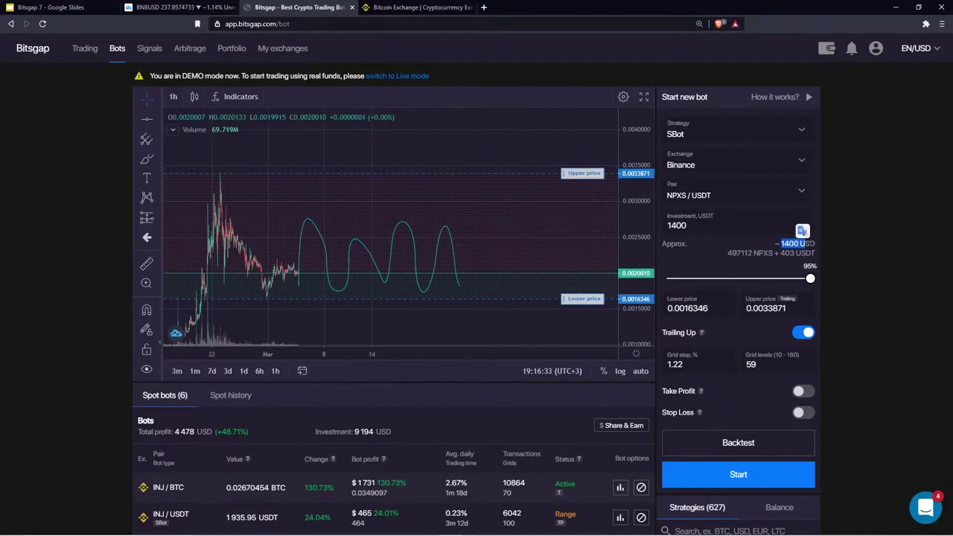
# Reduce the grid's upper price to 0.0025902 and check the approximate NPXS and USDT split of the investment
pyautogui.click(516, 234)
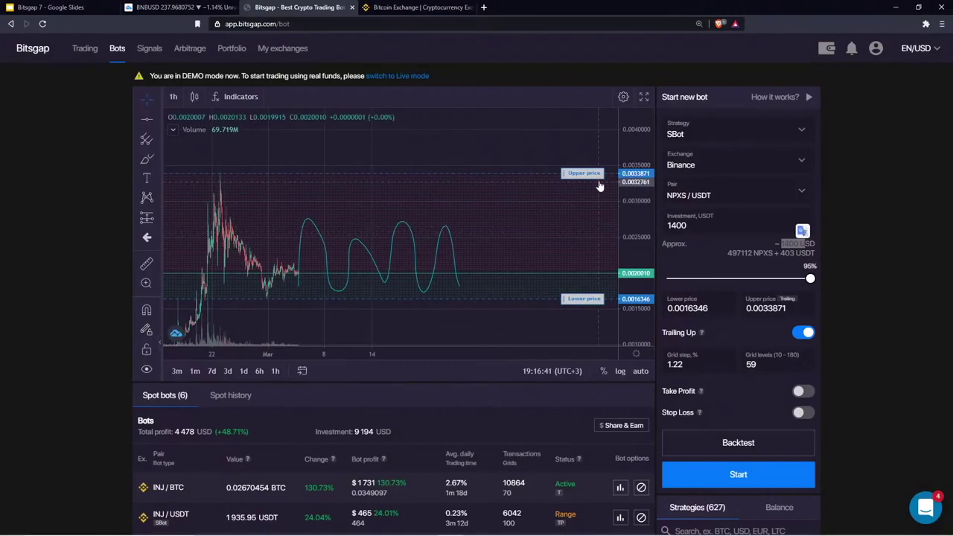
pyautogui.moveTo(596, 174); pyautogui.dragTo(620, 235)
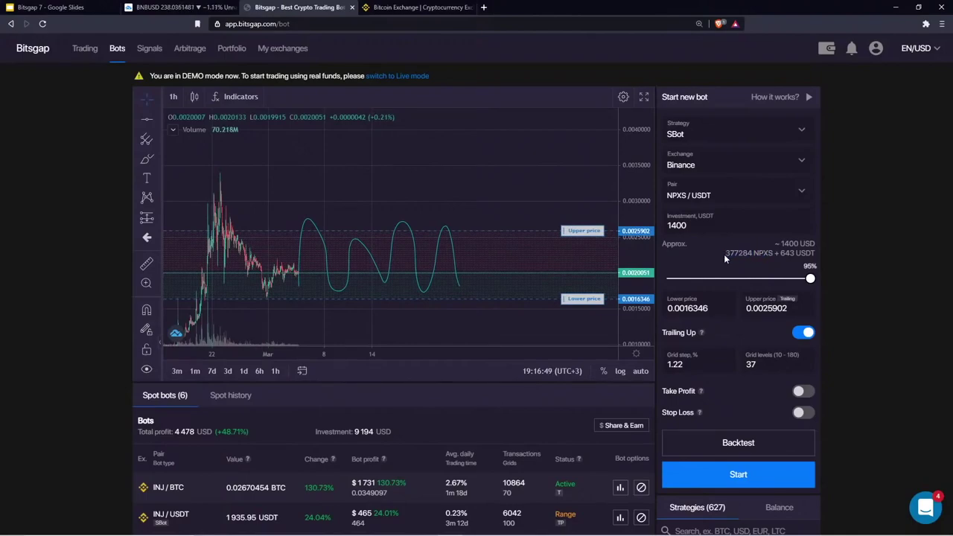
pyautogui.moveTo(724, 254); pyautogui.dragTo(751, 254)
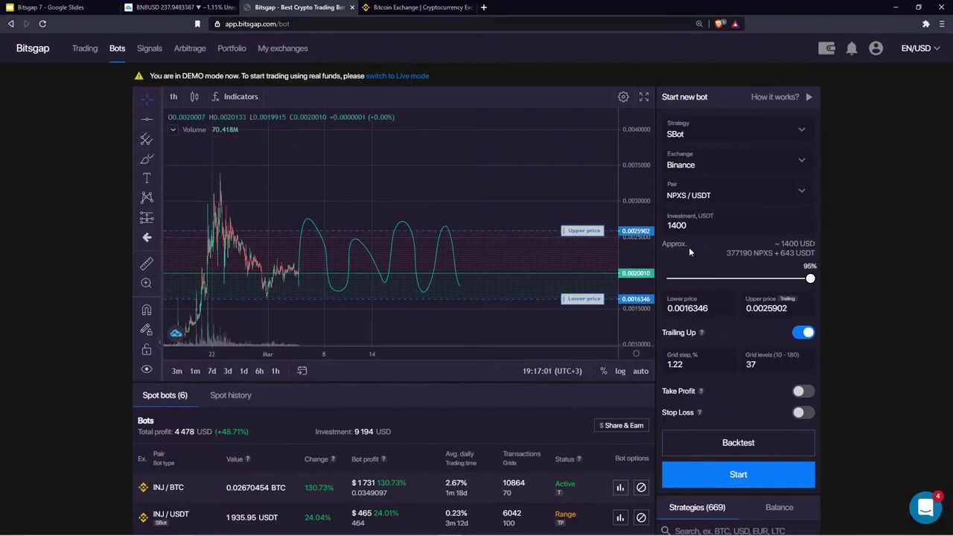
# Raise the grid's upper price to 0.0028415, above the peaks of the sketched sideways wave
pyautogui.moveTo(627, 259); pyautogui.dragTo(628, 246)
pyautogui.moveTo(505, 198); pyautogui.dragTo(491, 185)
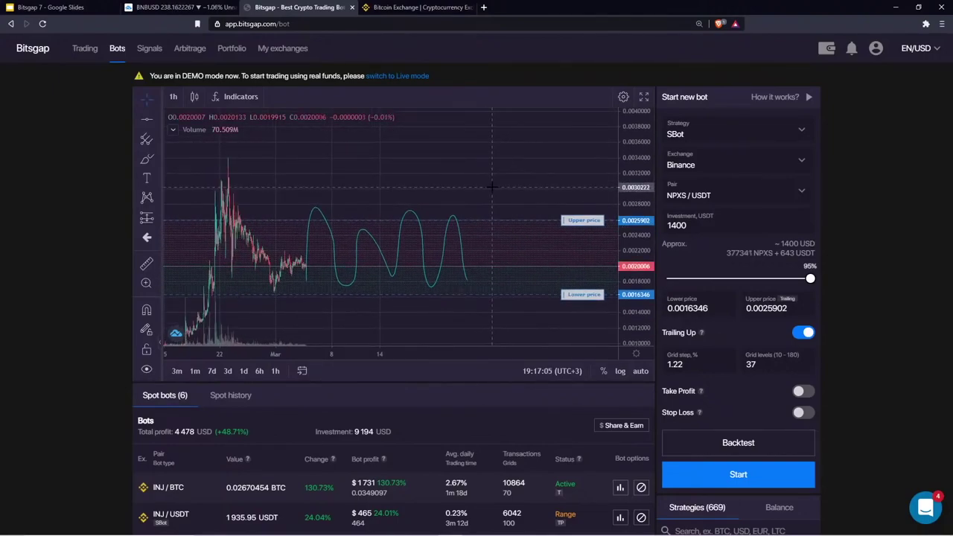
pyautogui.moveTo(632, 319); pyautogui.dragTo(632, 281)
pyautogui.moveTo(497, 182); pyautogui.dragTo(508, 157)
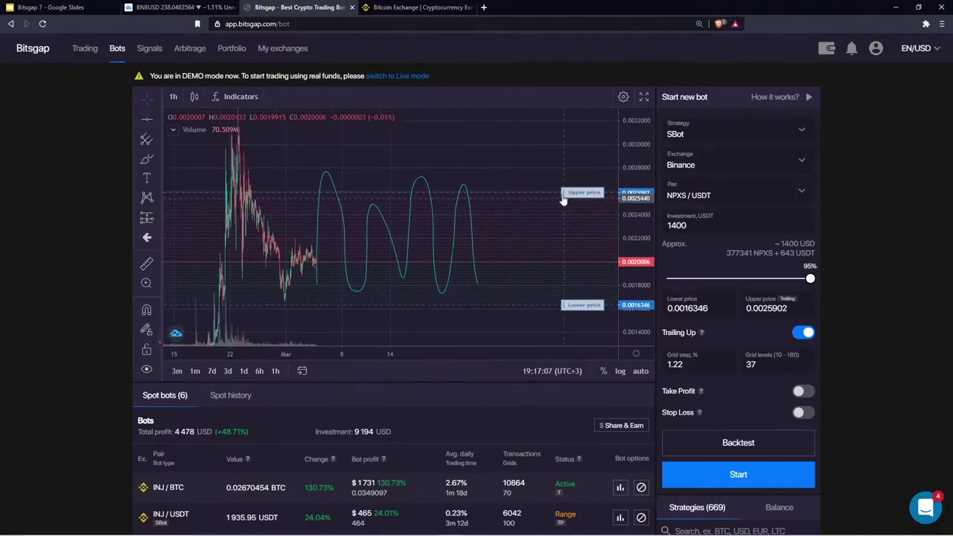
pyautogui.moveTo(616, 215); pyautogui.dragTo(603, 209)
pyautogui.moveTo(551, 166); pyautogui.dragTo(536, 160)
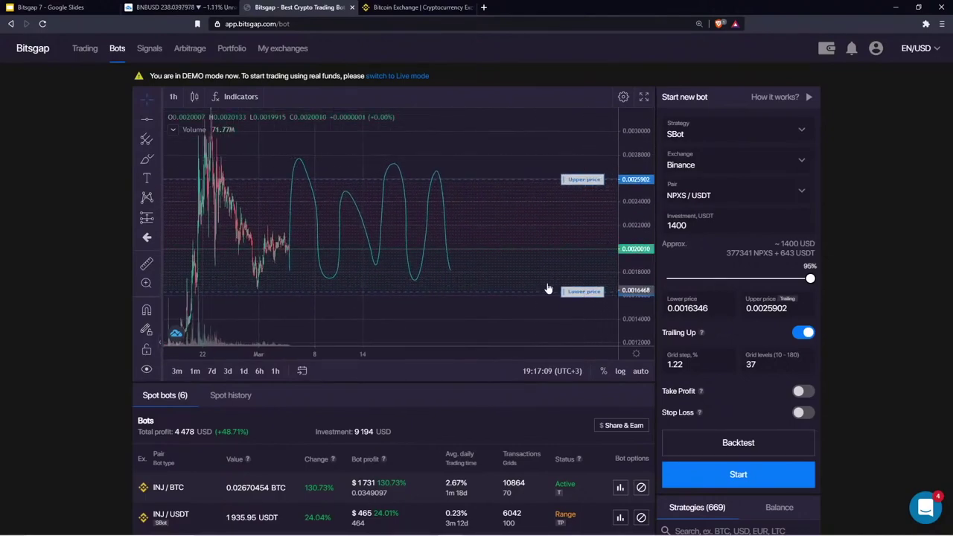
pyautogui.scroll(-1, 530, 228)
pyautogui.moveTo(582, 179); pyautogui.dragTo(583, 151)
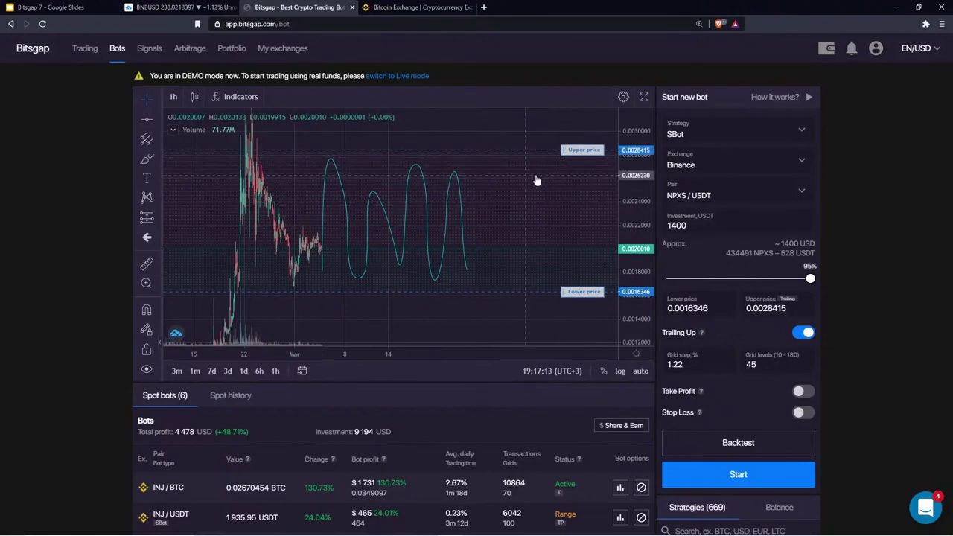
pyautogui.moveTo(503, 191); pyautogui.dragTo(469, 180)
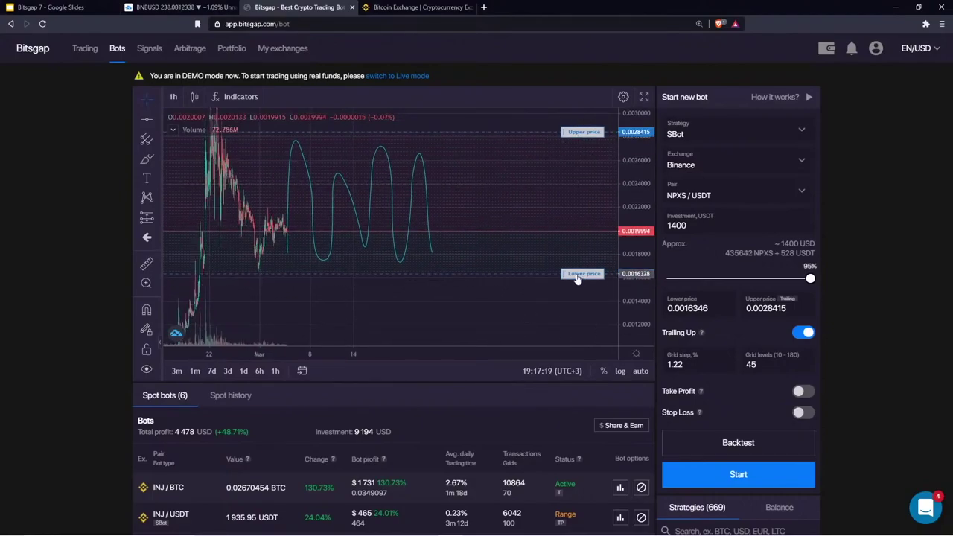
# Drop the grid's lower price to 0.0012563 and check the USDT share of the investment
pyautogui.moveTo(577, 278); pyautogui.dragTo(578, 322)
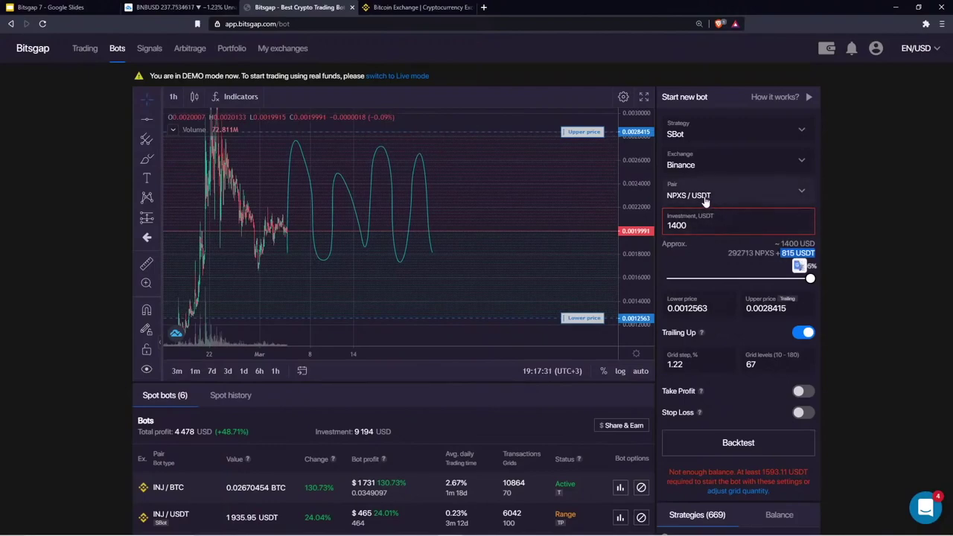
pyautogui.moveTo(630, 194); pyautogui.dragTo(630, 213)
pyautogui.click(701, 227)
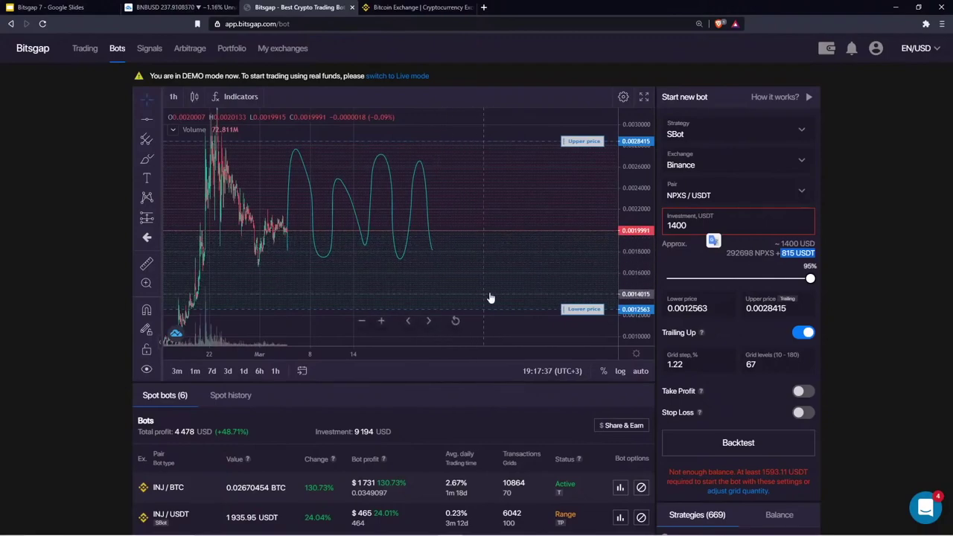
# Fit the grid range to the sketched sideways wave, with the upper price at 0.0027553 and the lower price at 0.0016589
pyautogui.scroll(2, 510, 256)
pyautogui.scroll(-3, 510, 256)
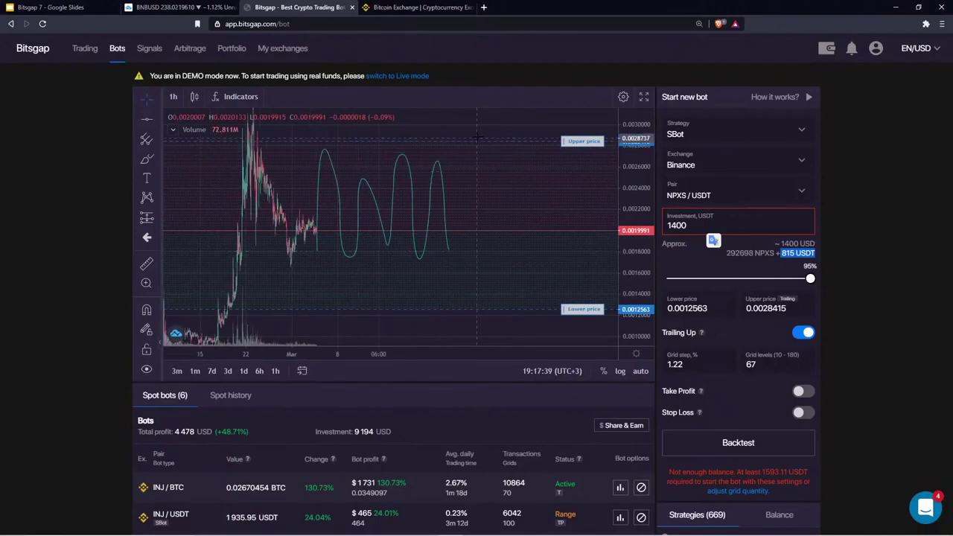
pyautogui.moveTo(477, 137); pyautogui.dragTo(454, 127)
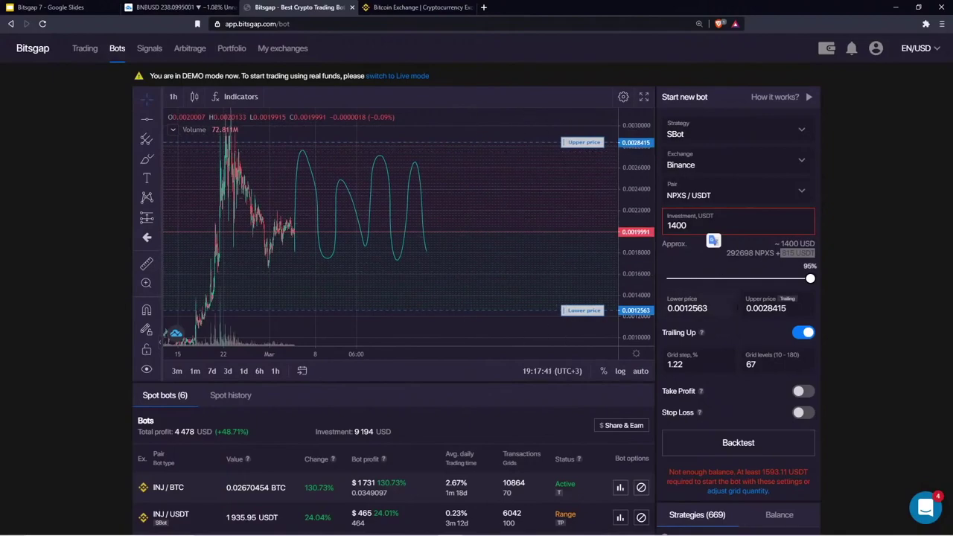
pyautogui.moveTo(543, 142)
pyautogui.mouseDown()
pyautogui.moveTo(548, 178)
pyautogui.moveTo(549, 153)
pyautogui.mouseUp()
pyautogui.moveTo(581, 312); pyautogui.dragTo(581, 270)
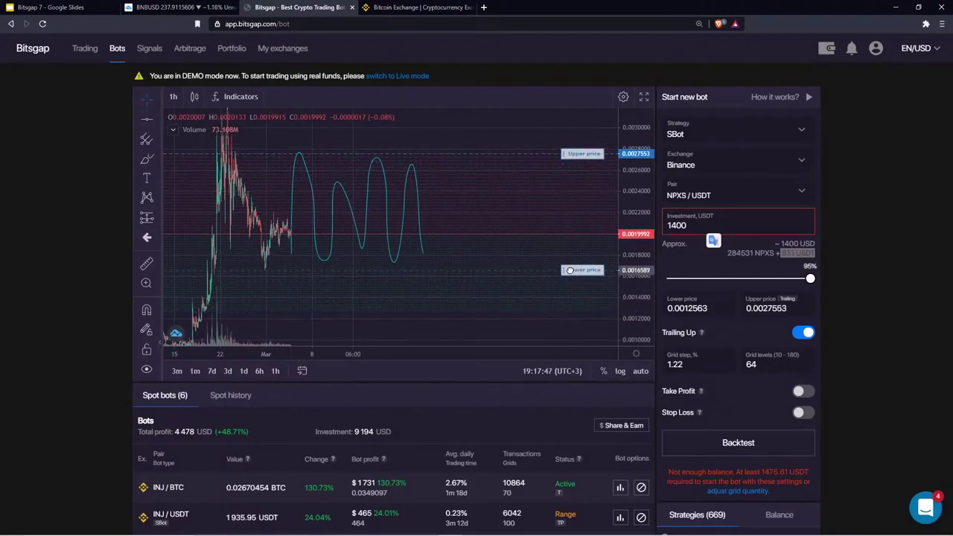
# Set the SBot's number of grid levels to 20 and view the wider-spaced grid on the chart
pyautogui.doubleClick(750, 364)
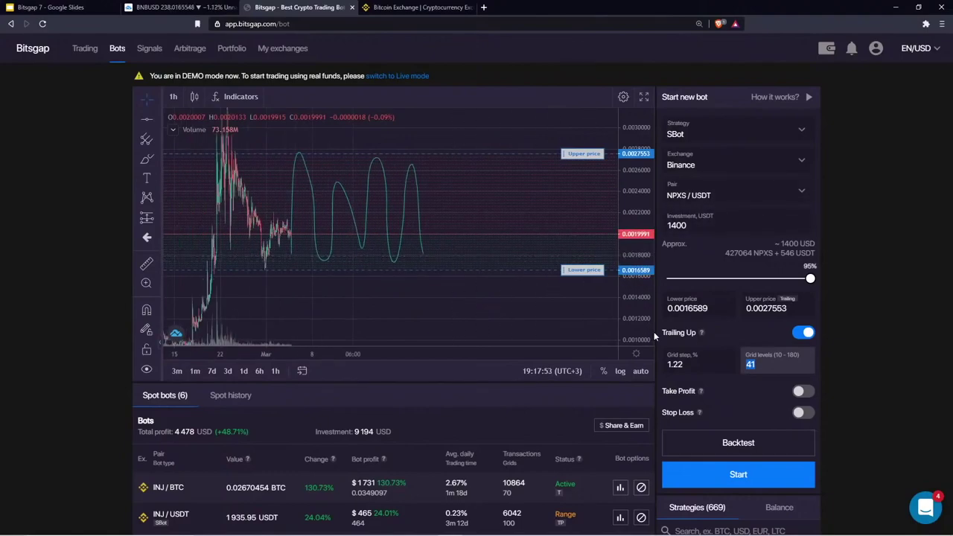
pyautogui.moveTo(653, 332); pyautogui.dragTo(629, 257)
pyautogui.moveTo(542, 185); pyautogui.dragTo(529, 215)
pyautogui.moveTo(638, 195); pyautogui.dragTo(638, 230)
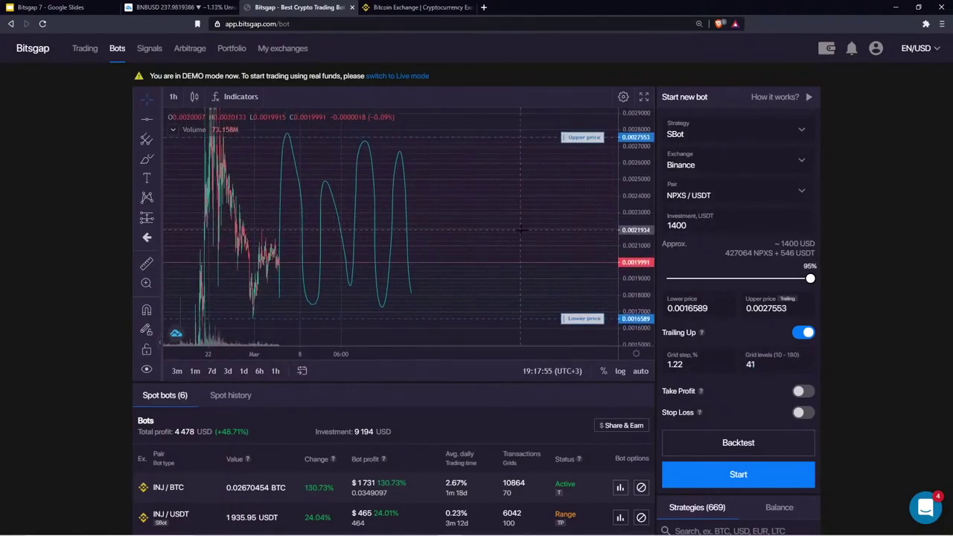
pyautogui.click(762, 364)
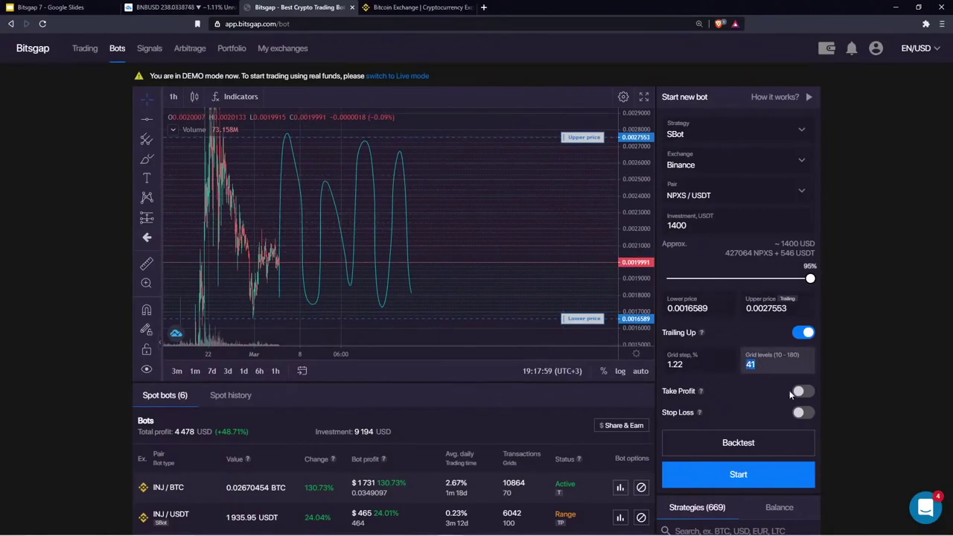
pyautogui.press('BackSpace')
pyautogui.write('20')
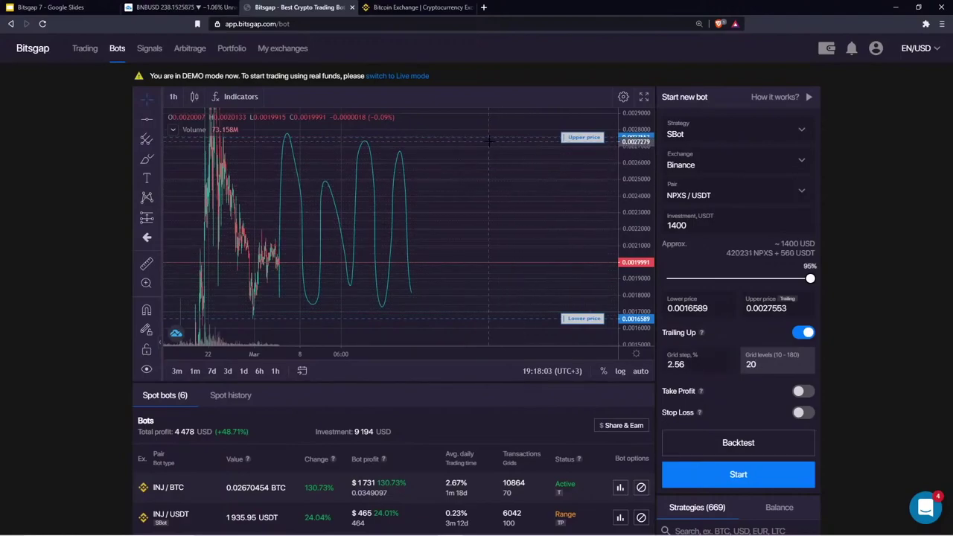
pyautogui.moveTo(481, 163); pyautogui.dragTo(501, 218)
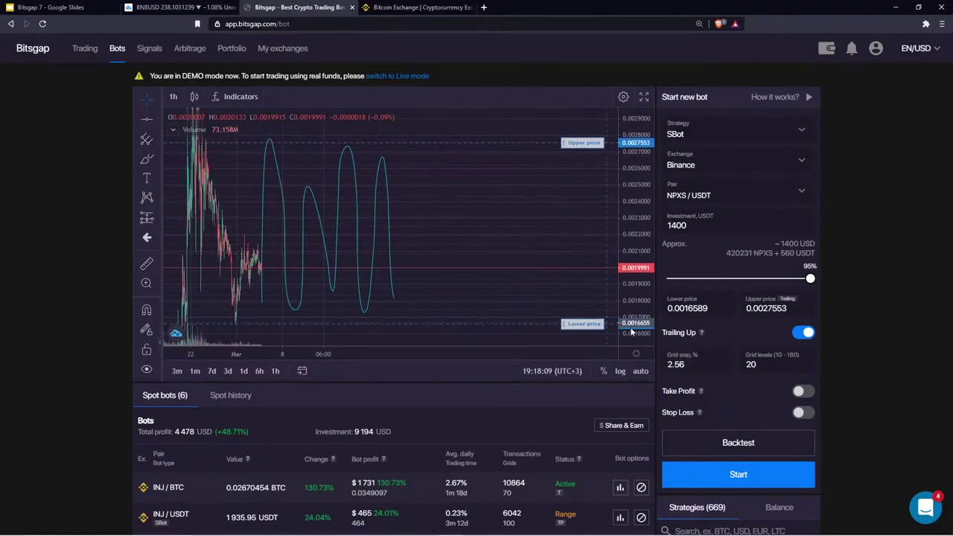
# Examine the grid step percentage for the 20-level grid against the sketched price swings
pyautogui.doubleClick(693, 364)
pyautogui.click(693, 365)
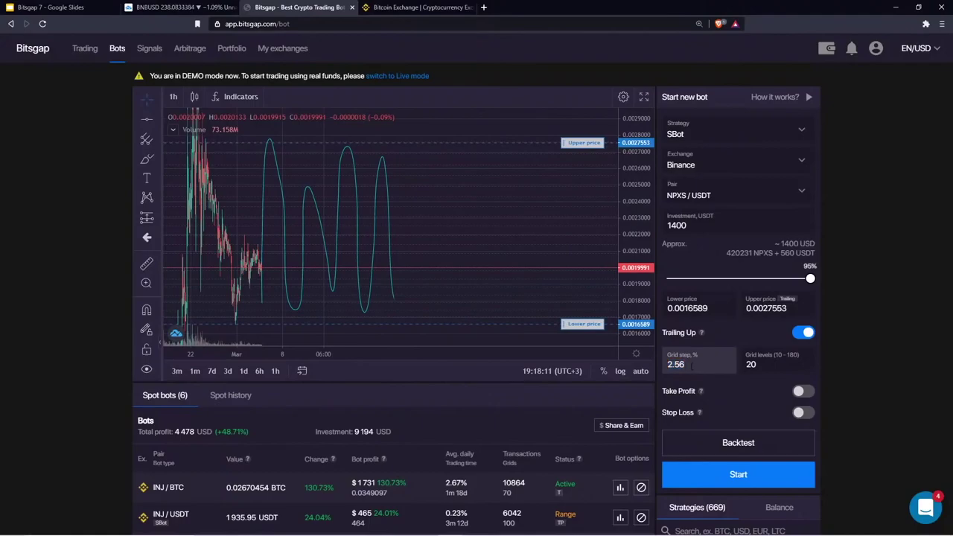
pyautogui.doubleClick(692, 364)
pyautogui.click(485, 228)
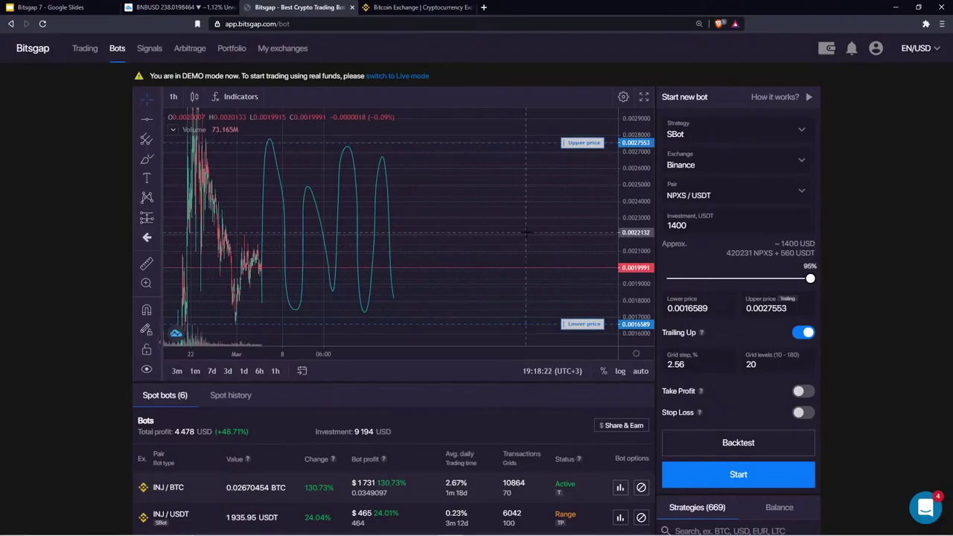
pyautogui.doubleClick(704, 365)
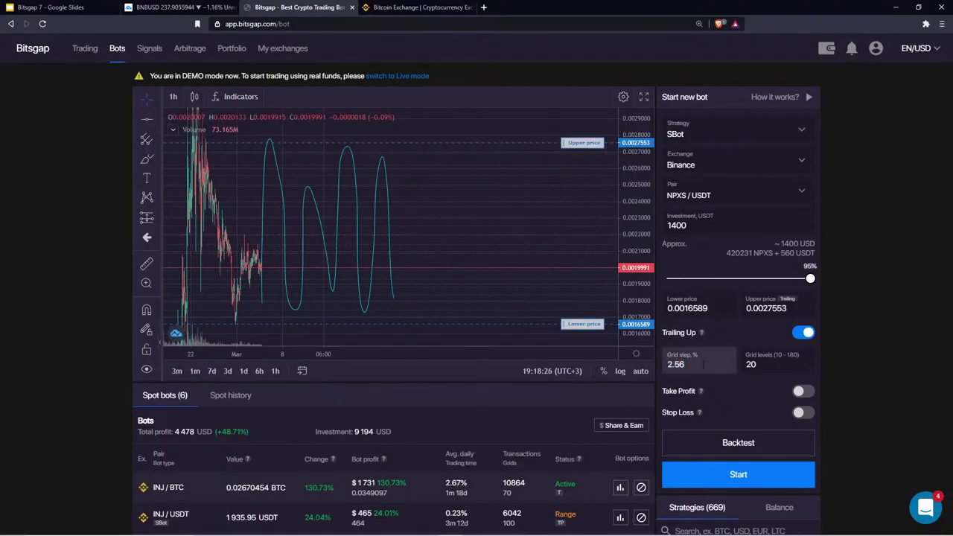
pyautogui.click(704, 365)
pyautogui.moveTo(696, 367); pyautogui.dragTo(661, 371)
pyautogui.click(696, 365)
pyautogui.doubleClick(699, 365)
pyautogui.click(707, 364)
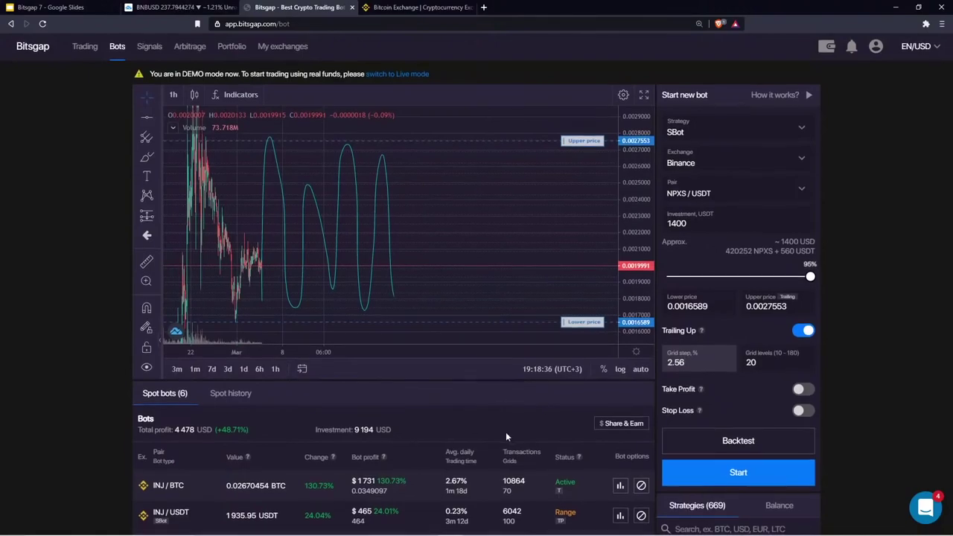
# Open the details and statistics of the INJ/BTC bot from the list of running spot bots
pyautogui.scroll(-1, 561, 359)
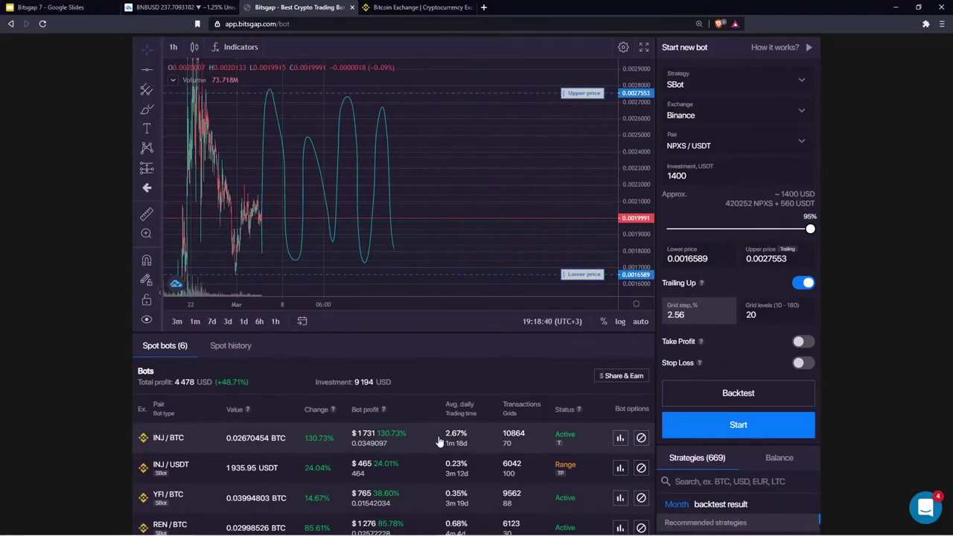
pyautogui.scroll(1, 513, 408)
pyautogui.scroll(-2, 498, 413)
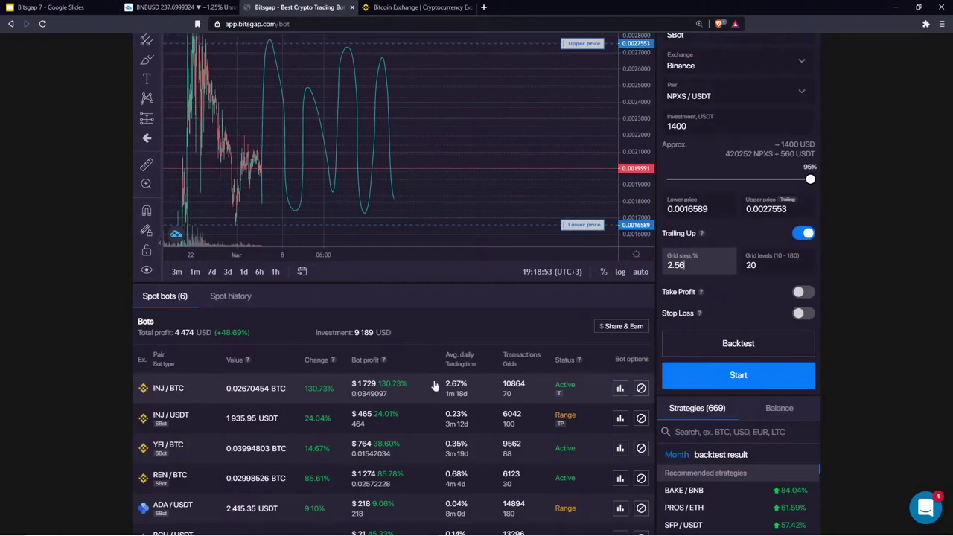
pyautogui.click(621, 388)
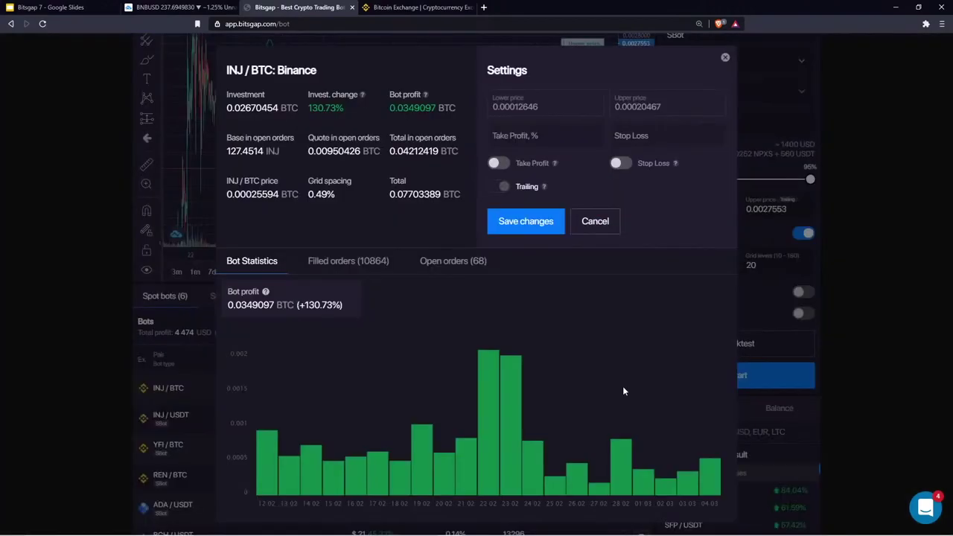
# Sort the INJ/BTC bot's filled orders by fee, compare the largest fee with that order's profit, and close the bot details
pyautogui.click(342, 264)
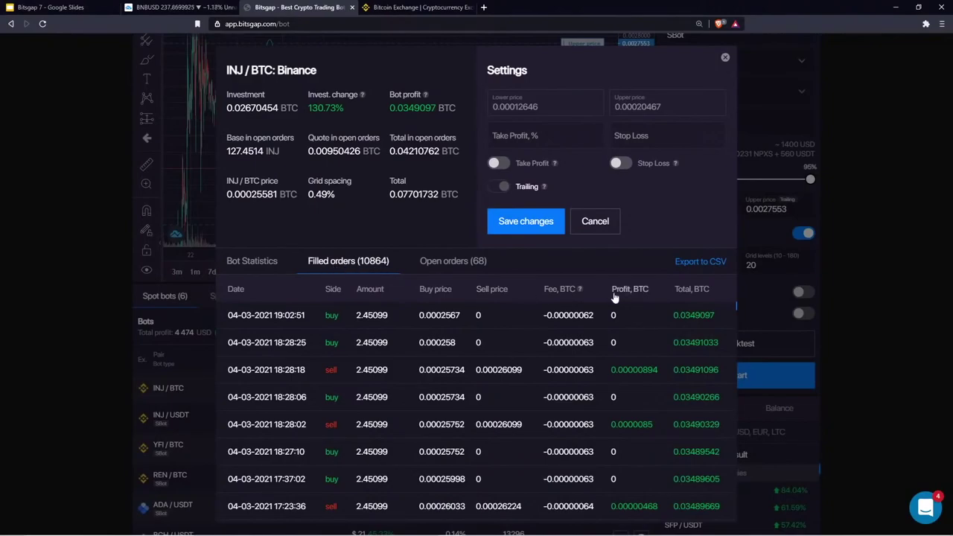
pyautogui.click(563, 292)
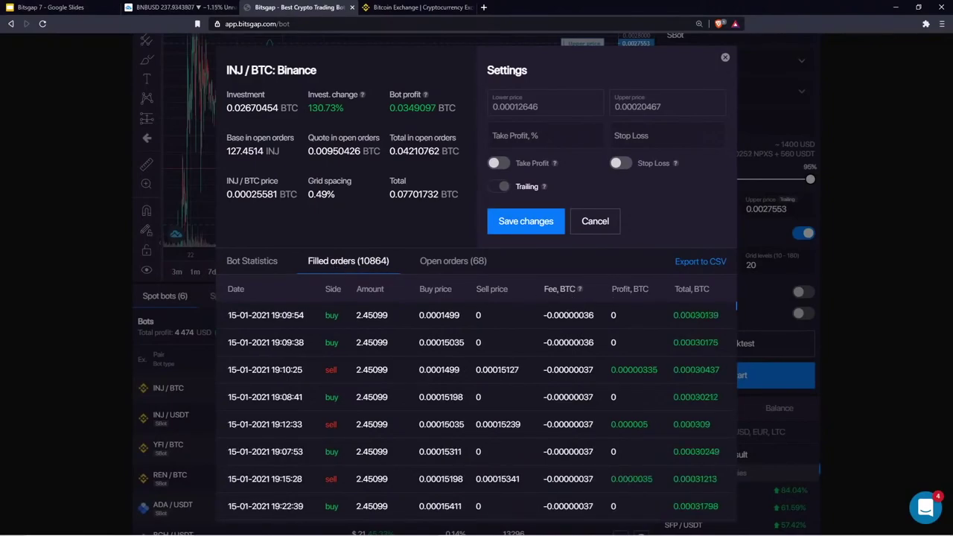
pyautogui.click(568, 296)
pyautogui.moveTo(610, 315); pyautogui.dragTo(664, 316)
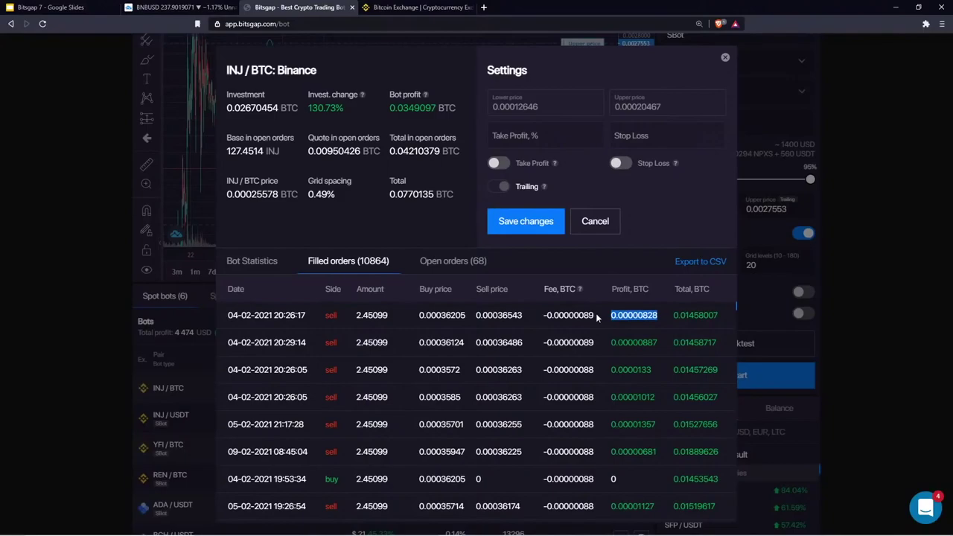
pyautogui.moveTo(596, 315); pyautogui.dragTo(543, 315)
pyautogui.click(725, 57)
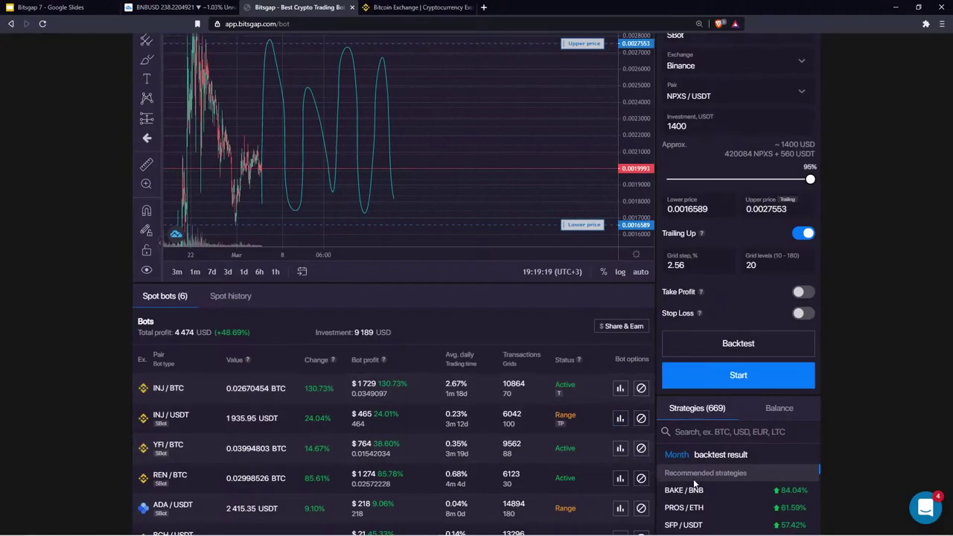
# Check the available currency balances, return to the strategies list, and set the SBot's number of grid levels to 60
pyautogui.click(778, 417)
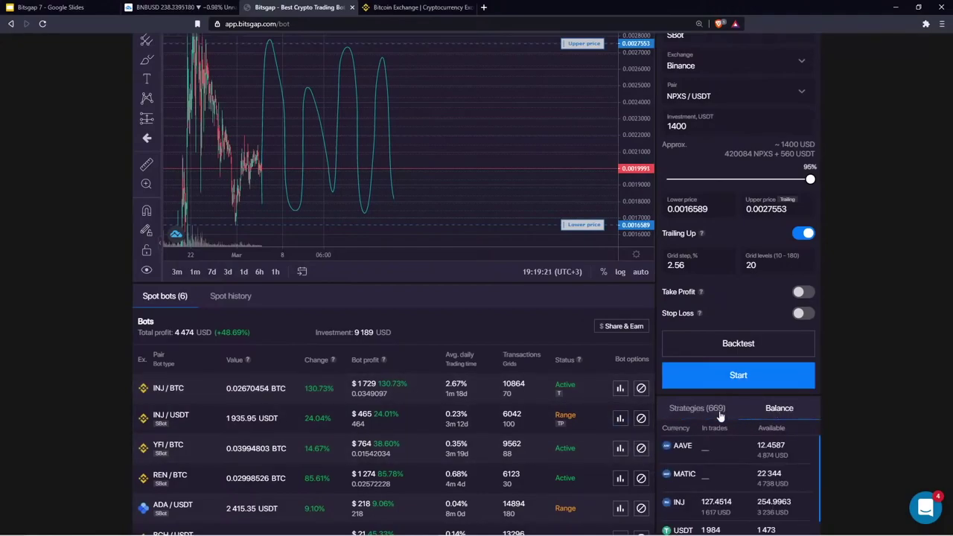
pyautogui.click(696, 408)
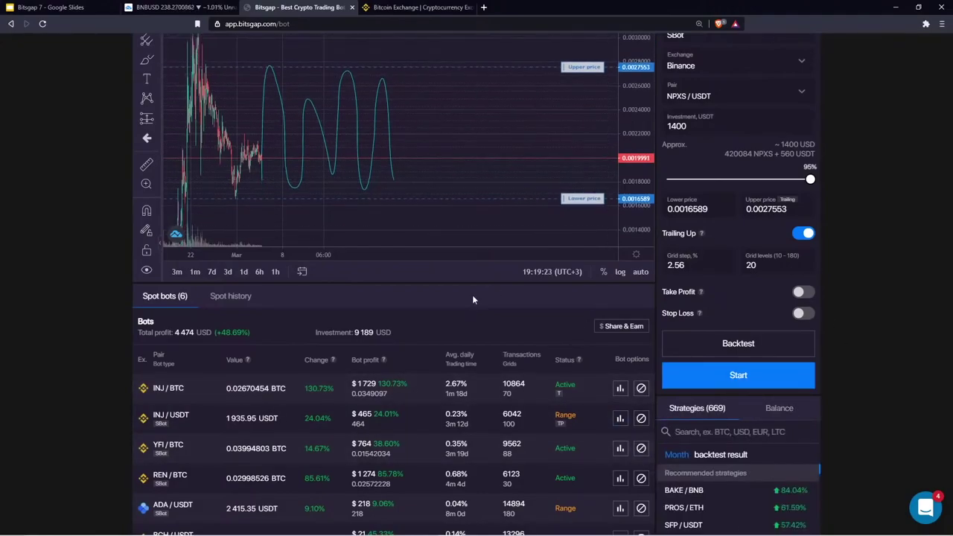
pyautogui.scroll(2, 472, 295)
pyautogui.doubleClick(750, 364)
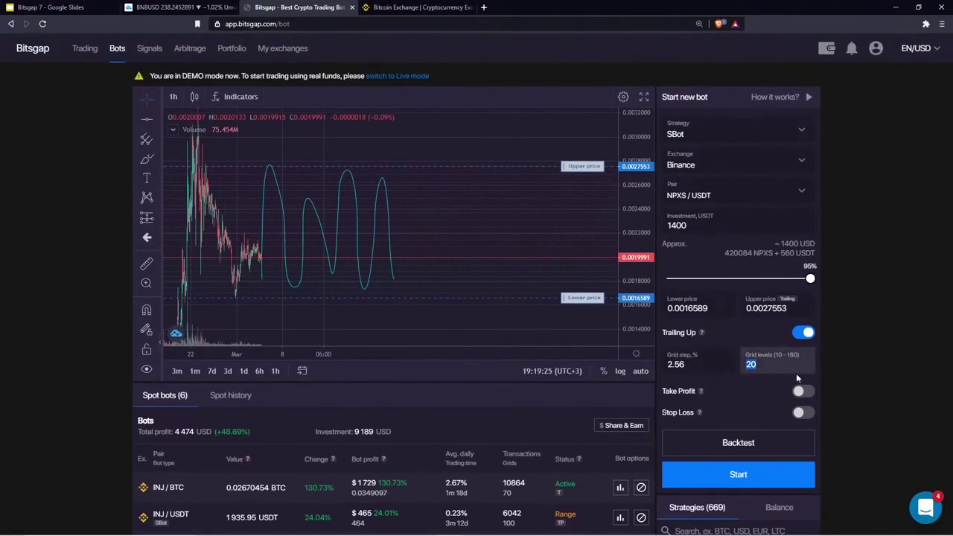
pyautogui.write('60')
# Examine the grid step percentage for the 60-level grid against the sketched wave on the chart
pyautogui.hotkey('shift', 'Tab')
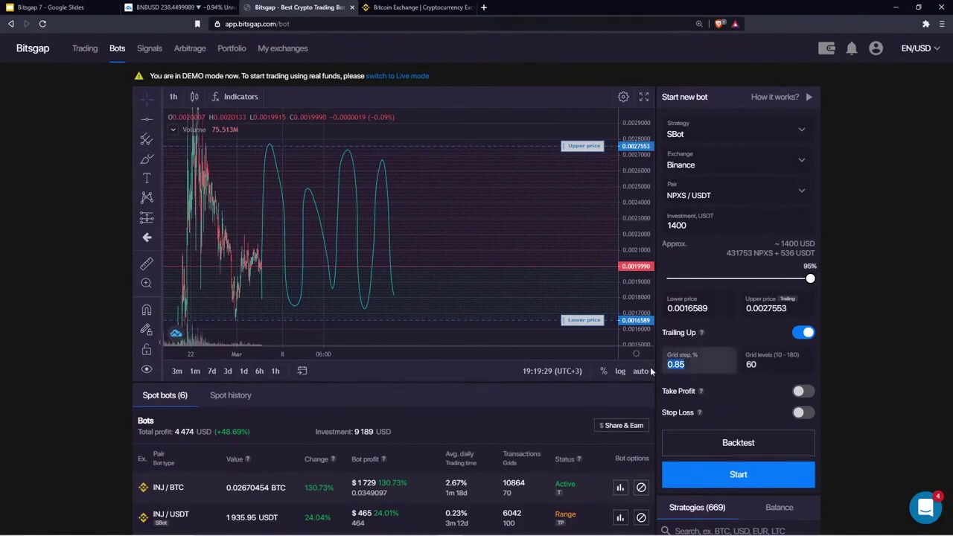
pyautogui.click(703, 369)
pyautogui.moveTo(635, 291)
pyautogui.mouseDown()
pyautogui.moveTo(640, 272)
pyautogui.moveTo(640, 286)
pyautogui.mouseUp()
pyautogui.doubleClick(701, 363)
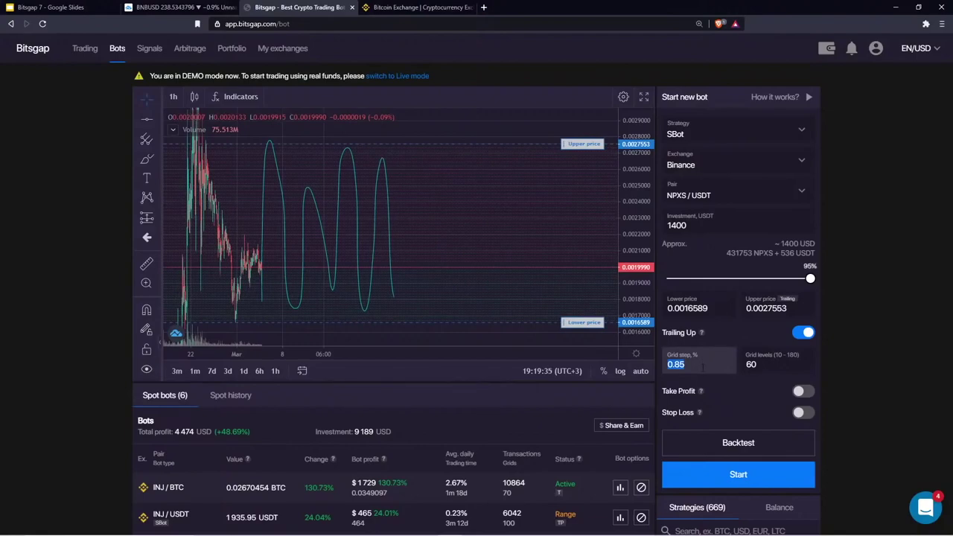
pyautogui.click(489, 276)
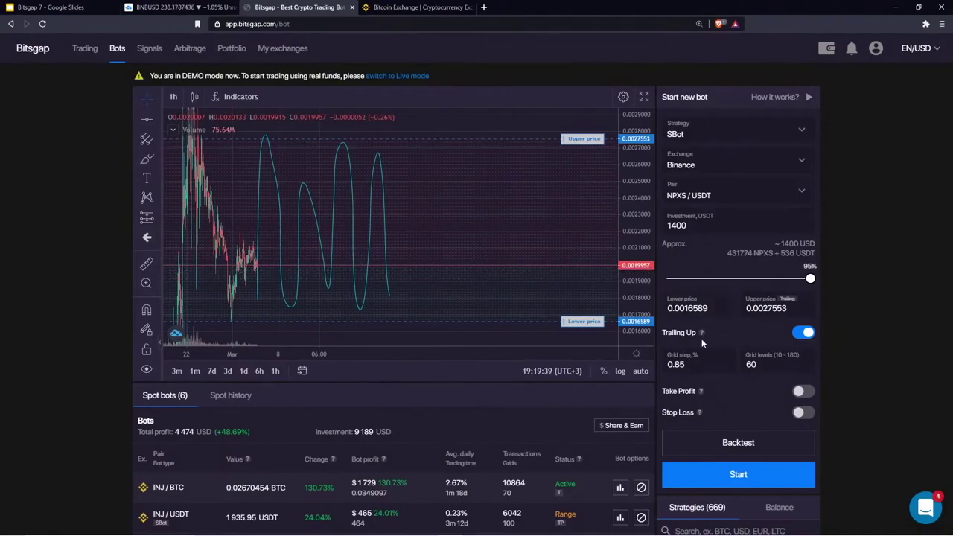
pyautogui.doubleClick(674, 364)
pyautogui.moveTo(675, 368); pyautogui.dragTo(679, 367)
pyautogui.click(696, 364)
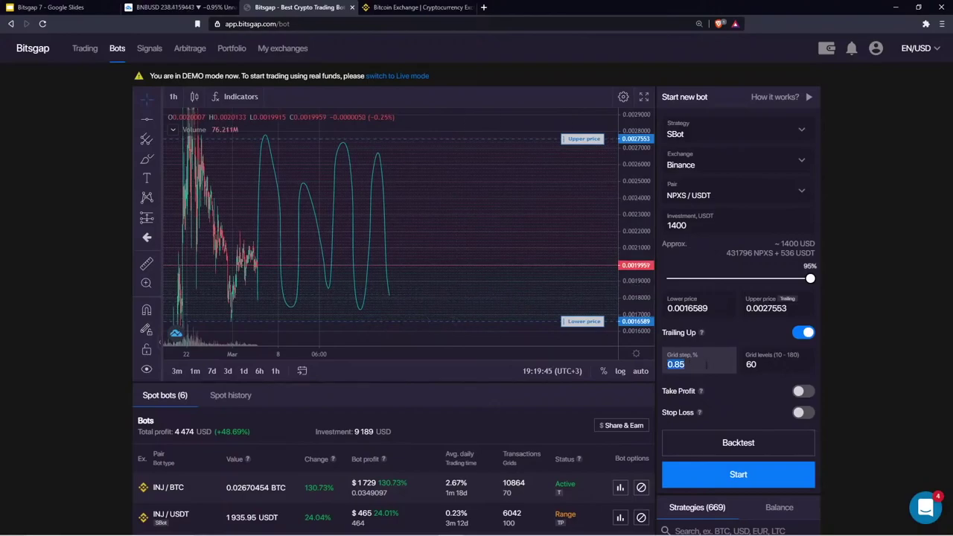
# Try 100 grid levels, reduce them to 15, and view the sparser grid on the chart
pyautogui.press('Tab')
pyautogui.write('100')
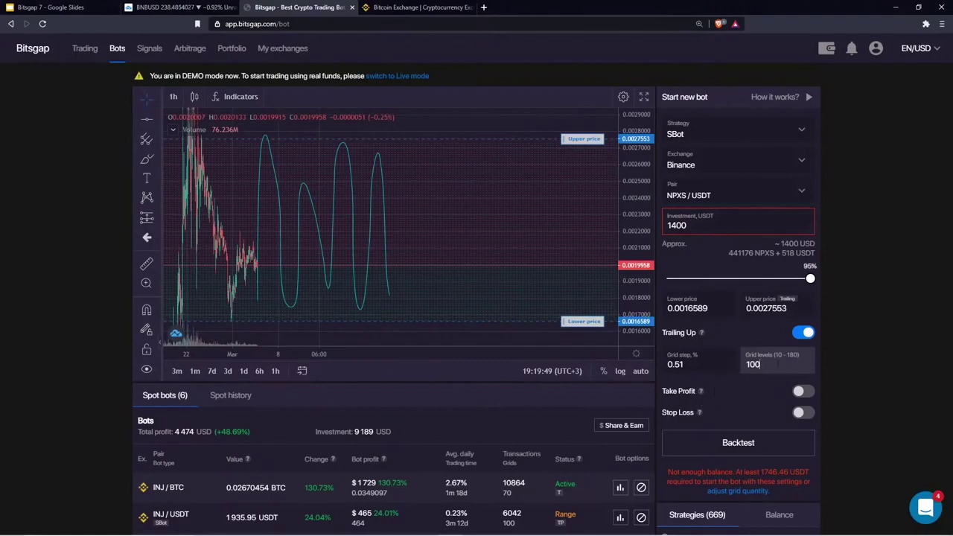
pyautogui.hotkey('ctrl', 'a')
pyautogui.write('1')
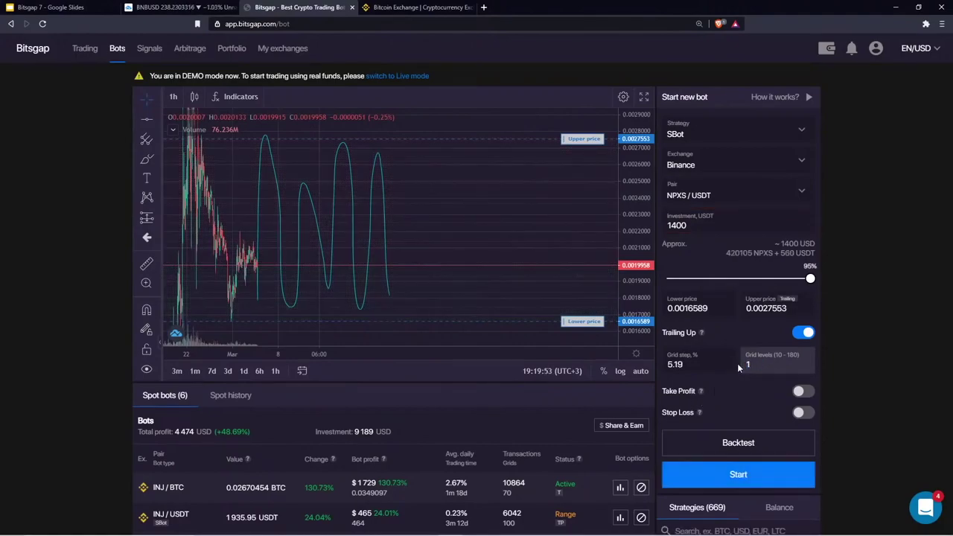
pyautogui.write('5')
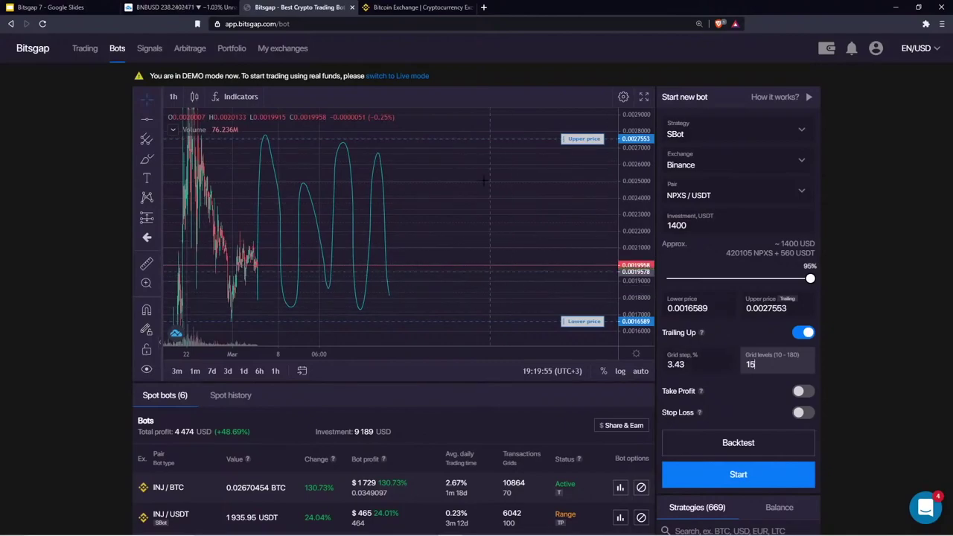
pyautogui.moveTo(641, 206); pyautogui.dragTo(640, 215)
pyautogui.moveTo(526, 204); pyautogui.dragTo(534, 210)
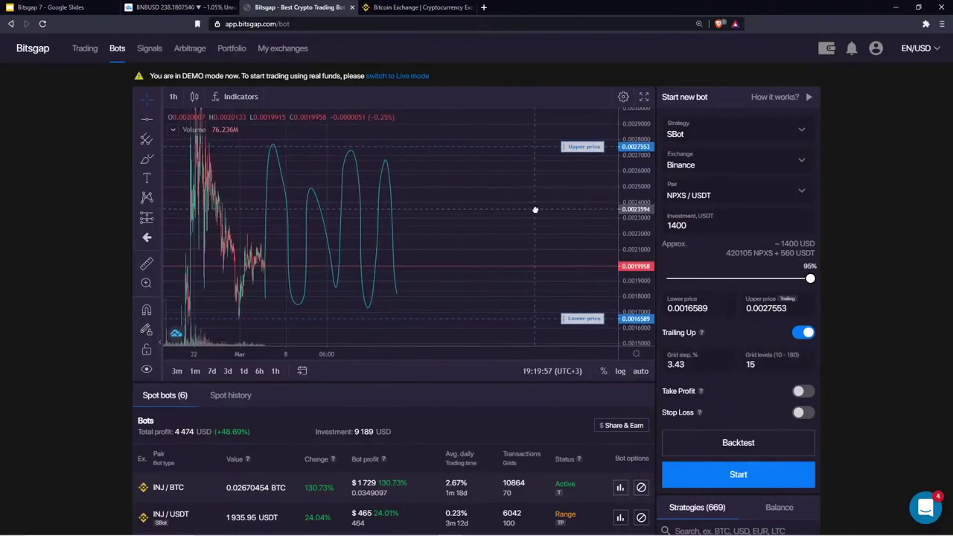
pyautogui.moveTo(637, 176); pyautogui.dragTo(636, 217)
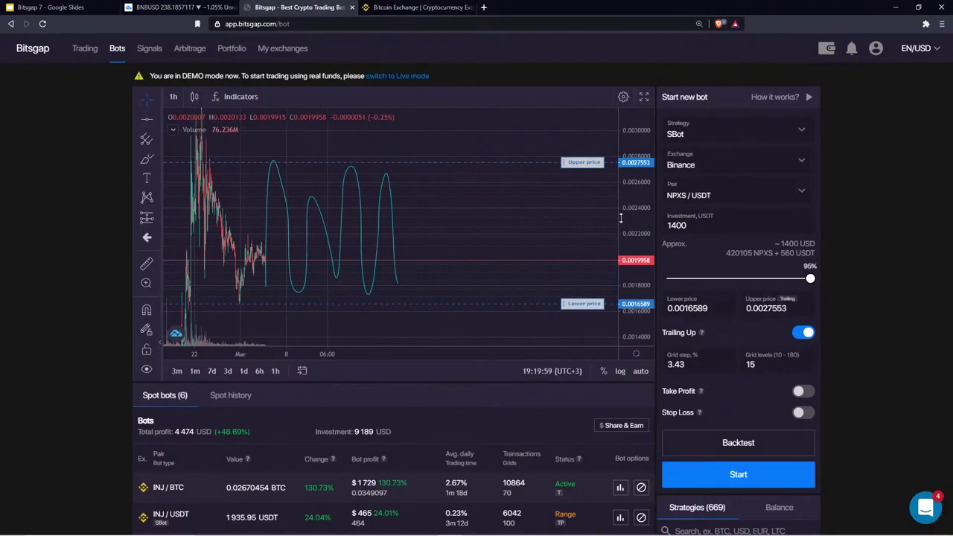
# Set the grid step to 1% and check the matching number of grid levels
pyautogui.doubleClick(751, 364)
pyautogui.click(753, 364)
pyautogui.moveTo(674, 364)
pyautogui.mouseDown()
pyautogui.moveTo(687, 365)
pyautogui.moveTo(659, 369)
pyautogui.mouseUp()
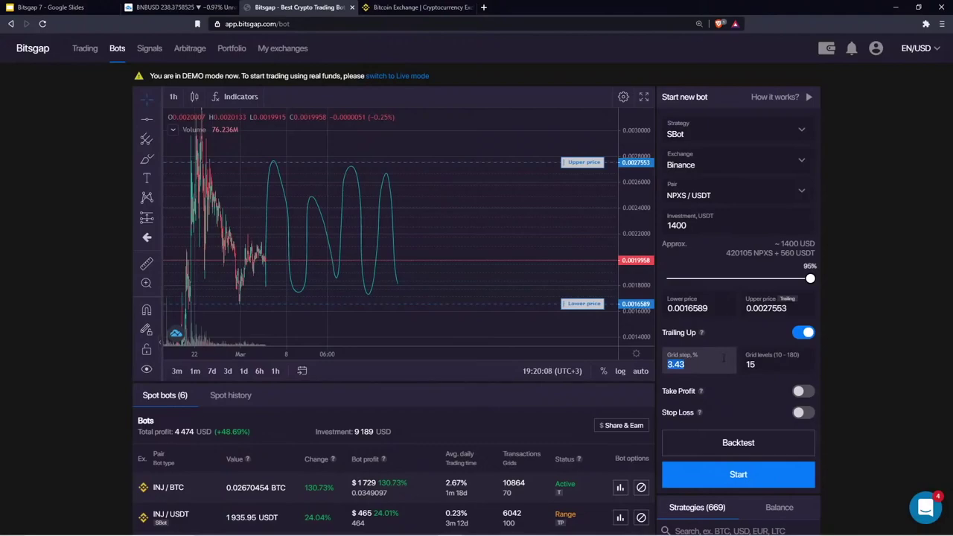
pyautogui.write('1')
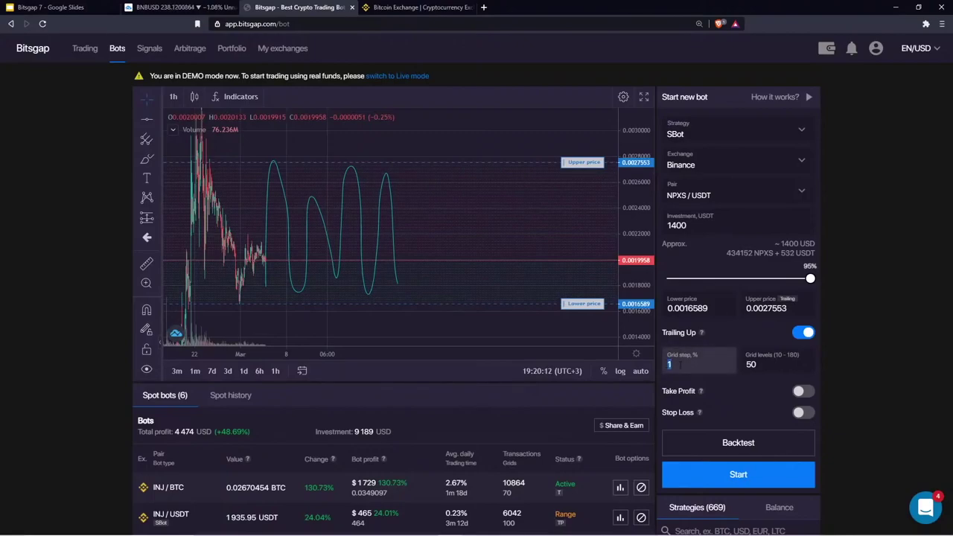
pyautogui.press('Tab')
pyautogui.click(763, 365)
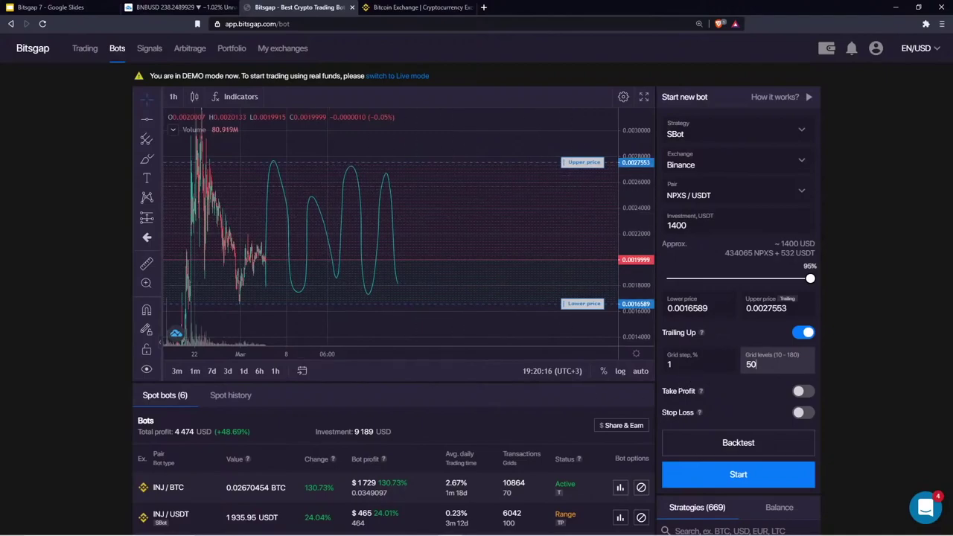
# Set the grid step to 2%, check the matching number of grid levels, and view the grid spacing on the chart
pyautogui.doubleClick(690, 367)
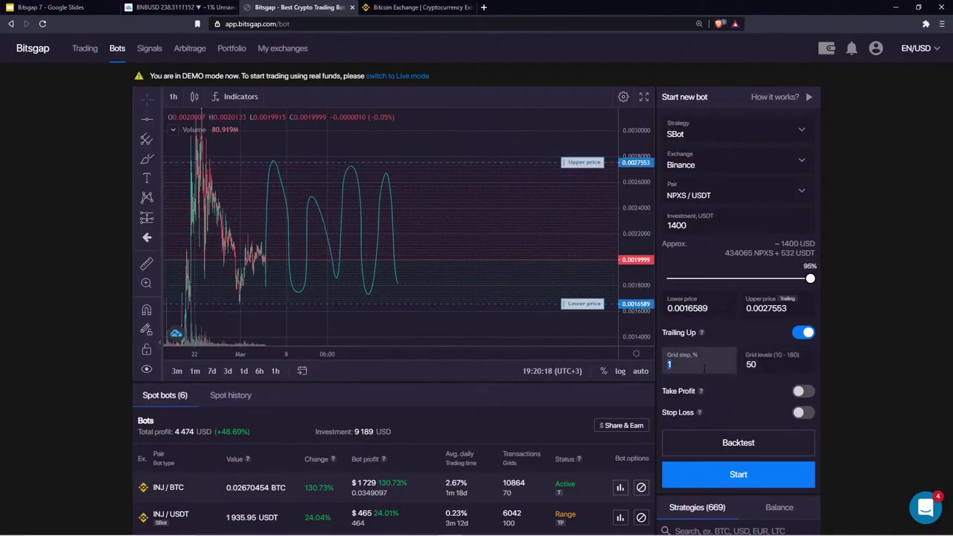
pyautogui.write('2')
pyautogui.click(771, 365)
pyautogui.doubleClick(773, 365)
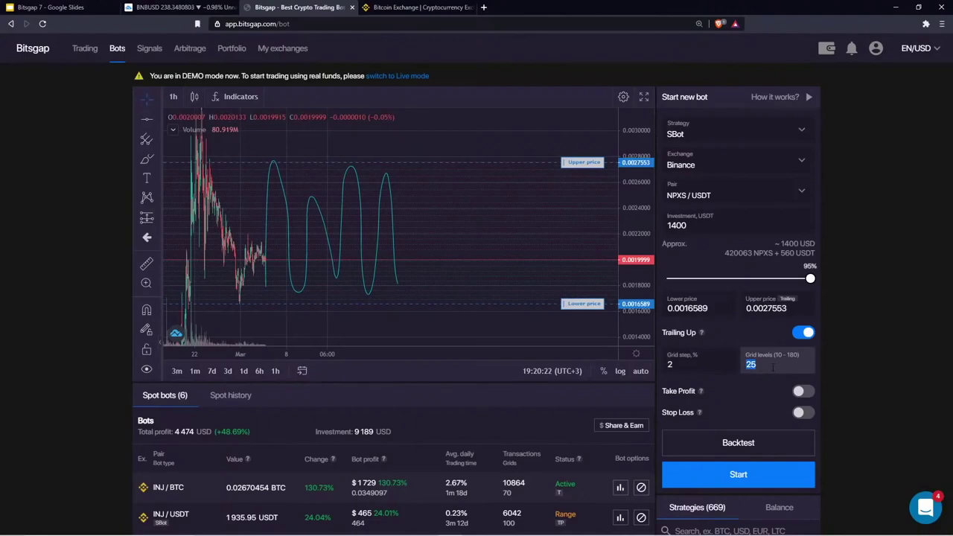
pyautogui.moveTo(641, 202); pyautogui.dragTo(640, 223)
pyautogui.moveTo(516, 156)
pyautogui.mouseDown()
pyautogui.moveTo(528, 153)
pyautogui.moveTo(508, 153)
pyautogui.mouseUp()
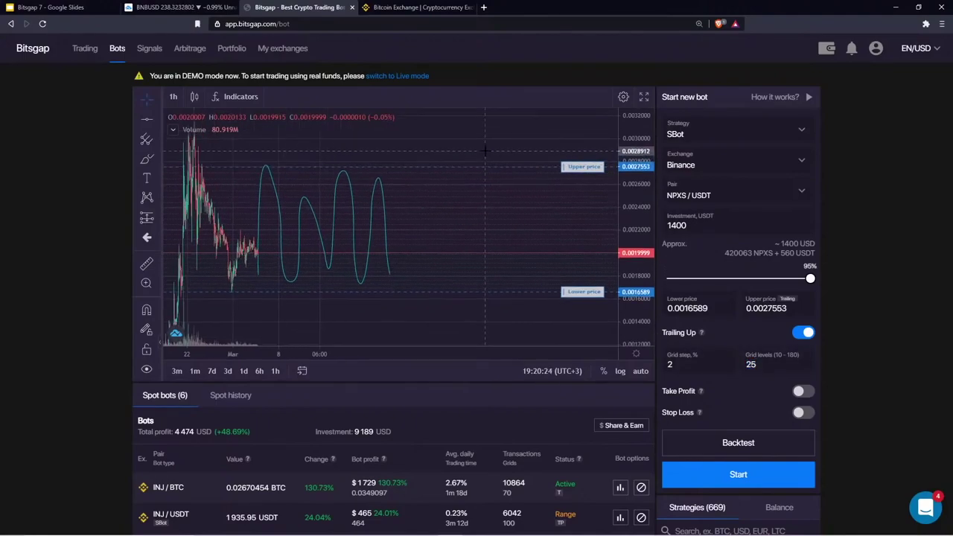
pyautogui.moveTo(633, 150); pyautogui.dragTo(633, 154)
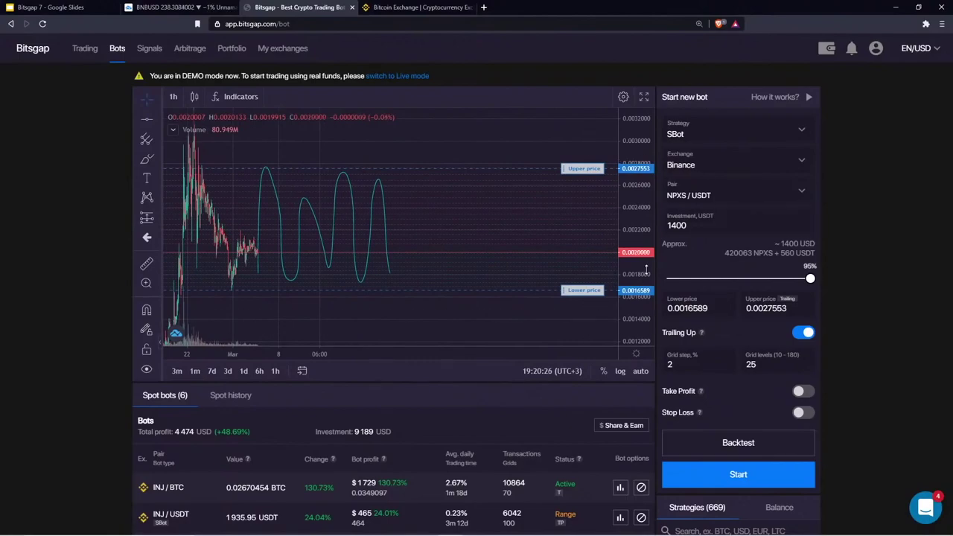
pyautogui.doubleClick(759, 369)
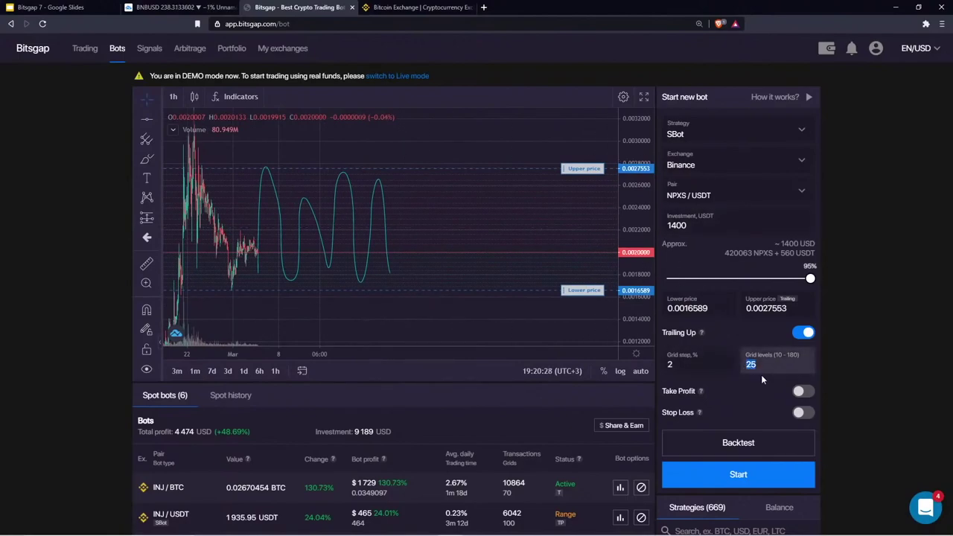
pyautogui.click(759, 369)
# Set the investment to 200 USDT, check the required minimum amount, and apply the suggested grid quantity adjustment
pyautogui.doubleClick(677, 225)
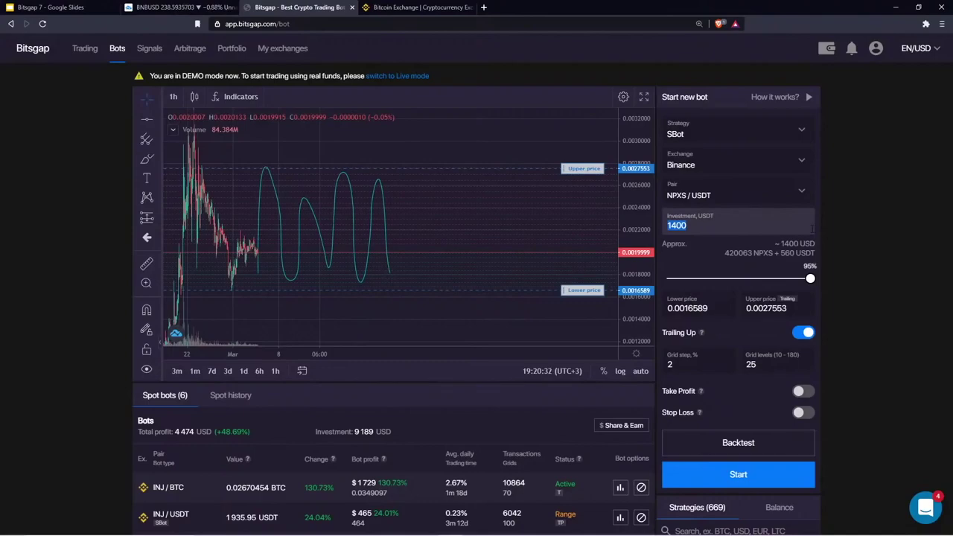
pyautogui.write('200')
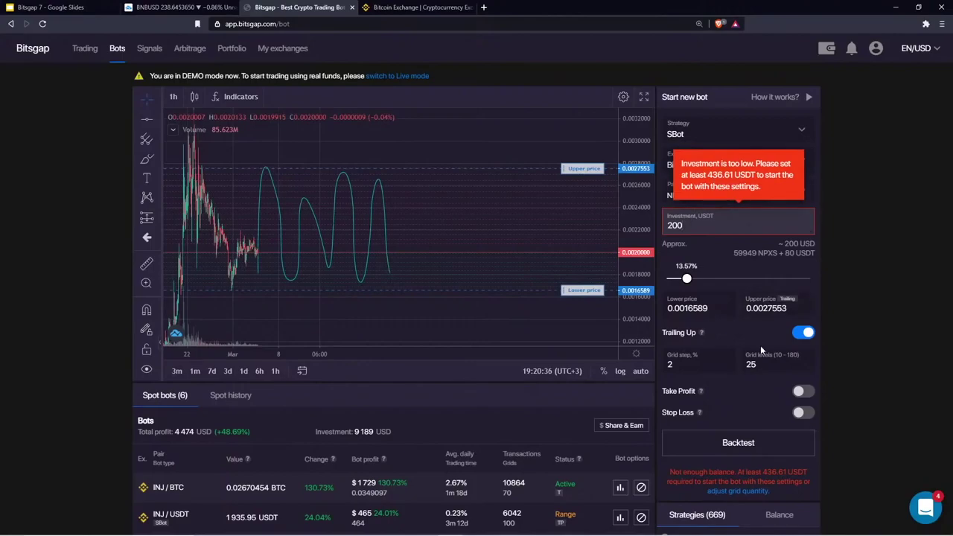
pyautogui.doubleClick(774, 365)
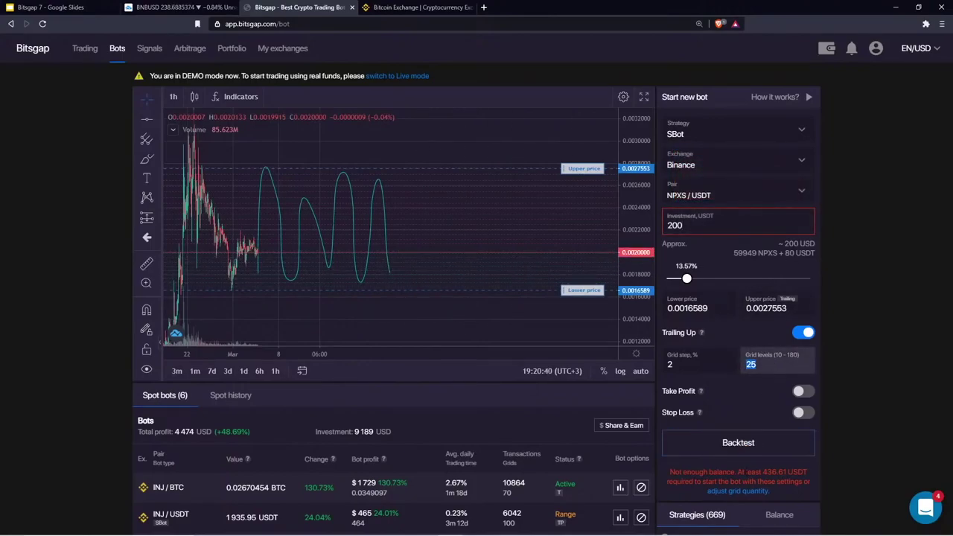
pyautogui.moveTo(762, 472); pyautogui.dragTo(782, 471)
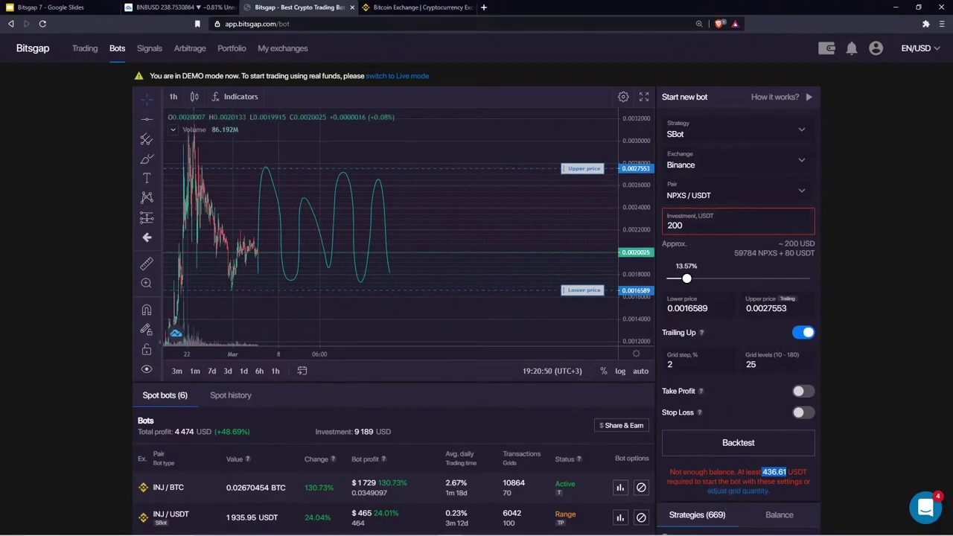
pyautogui.click(713, 229)
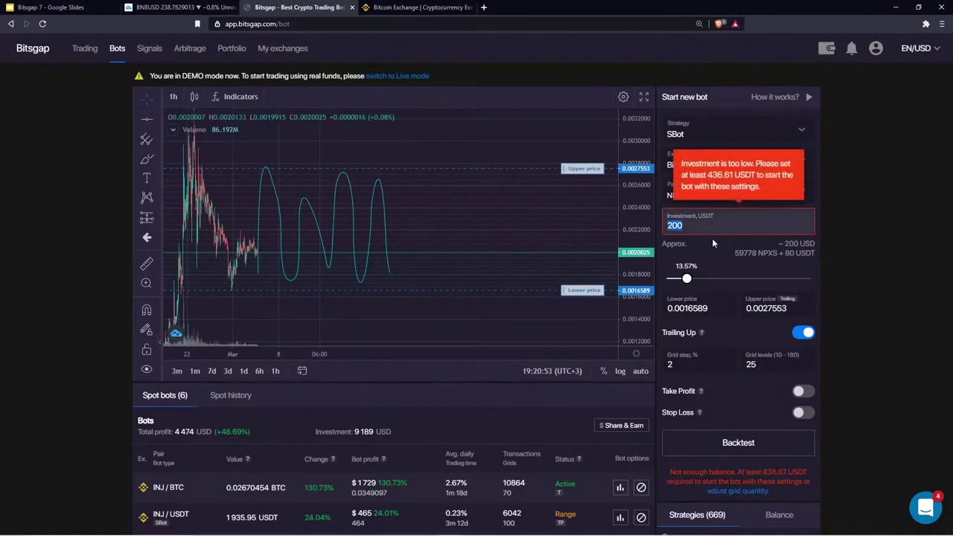
pyautogui.click(743, 491)
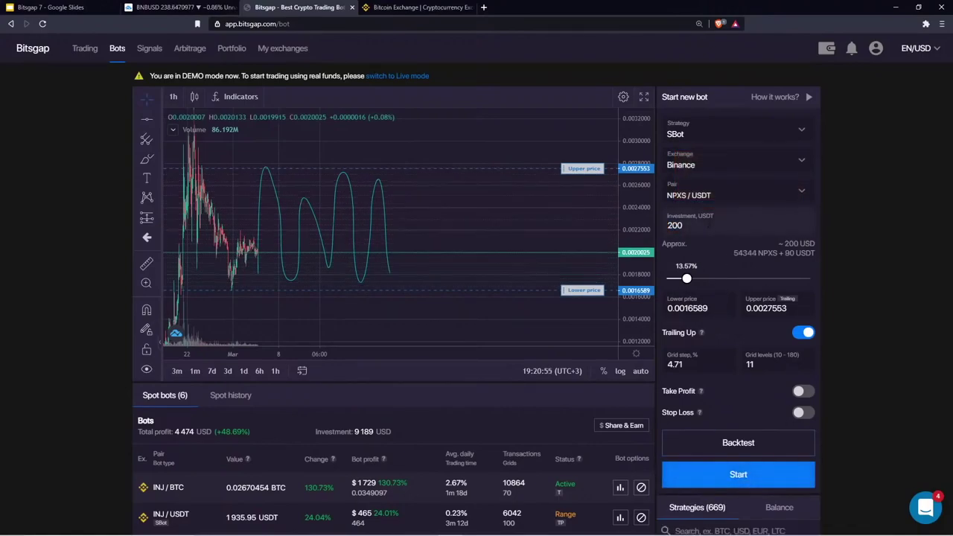
# Review the adjusted number of grid levels, set the investment to 500 USDT, and select the grid levels value
pyautogui.click(672, 229)
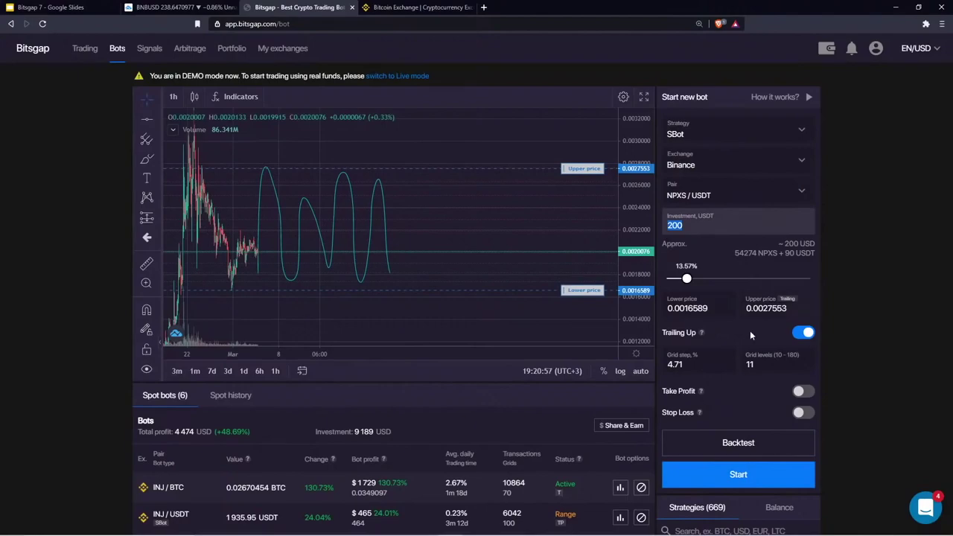
pyautogui.click(738, 364)
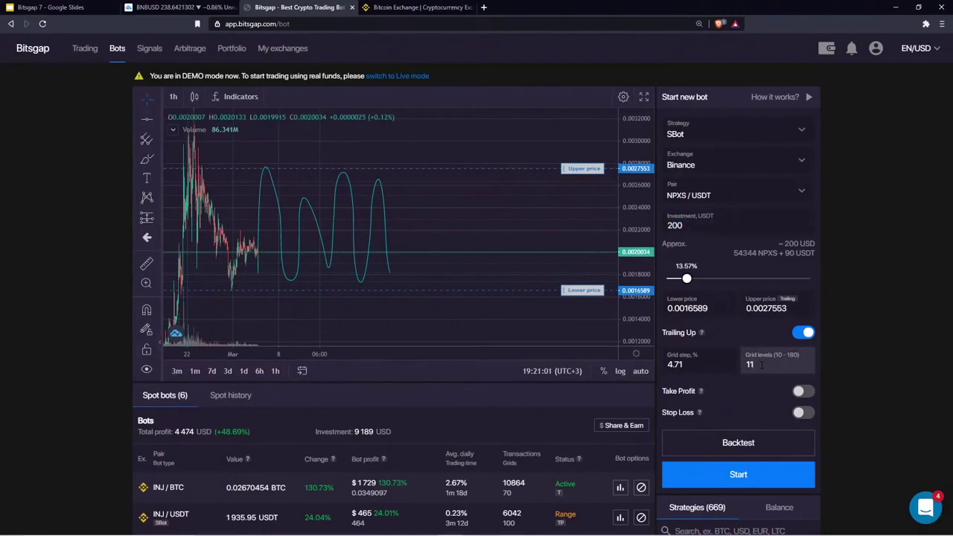
pyautogui.doubleClick(711, 230)
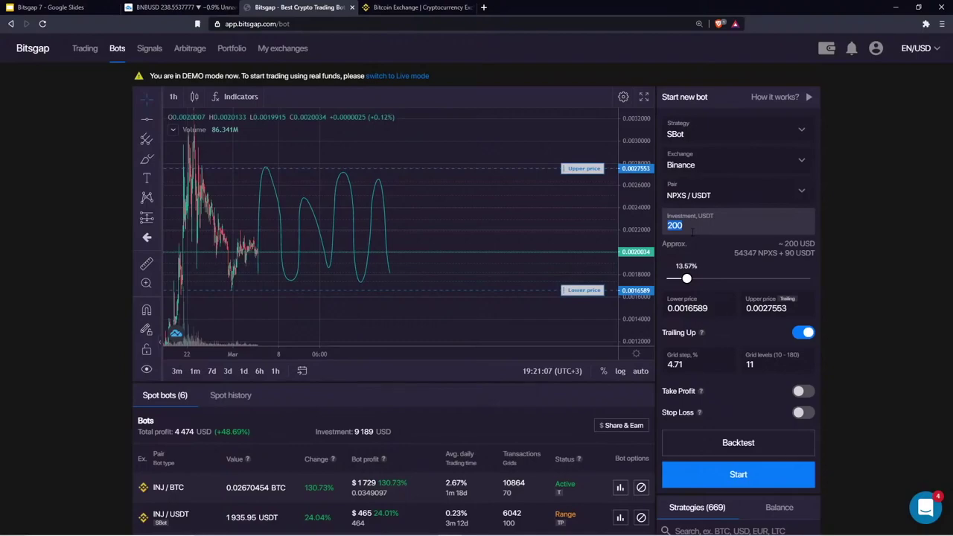
pyautogui.write('500')
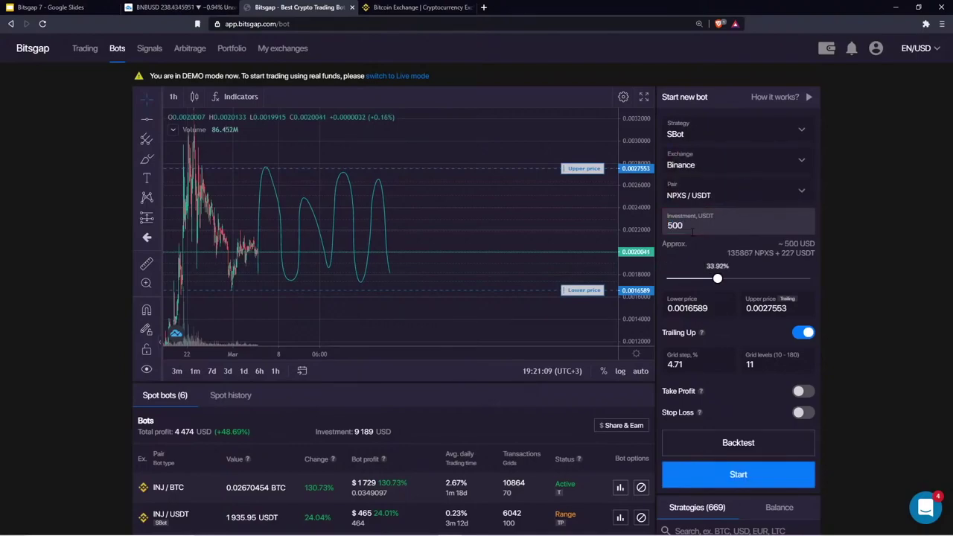
pyautogui.doubleClick(749, 364)
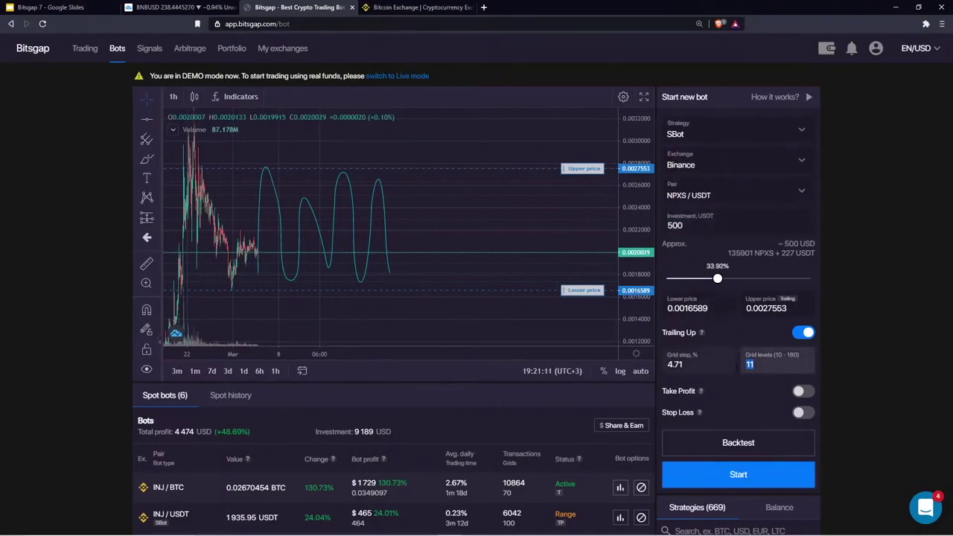
# Try 20 and 40 grid levels with the 500 USDT investment, and set the grid levels to 28
pyautogui.write('20')
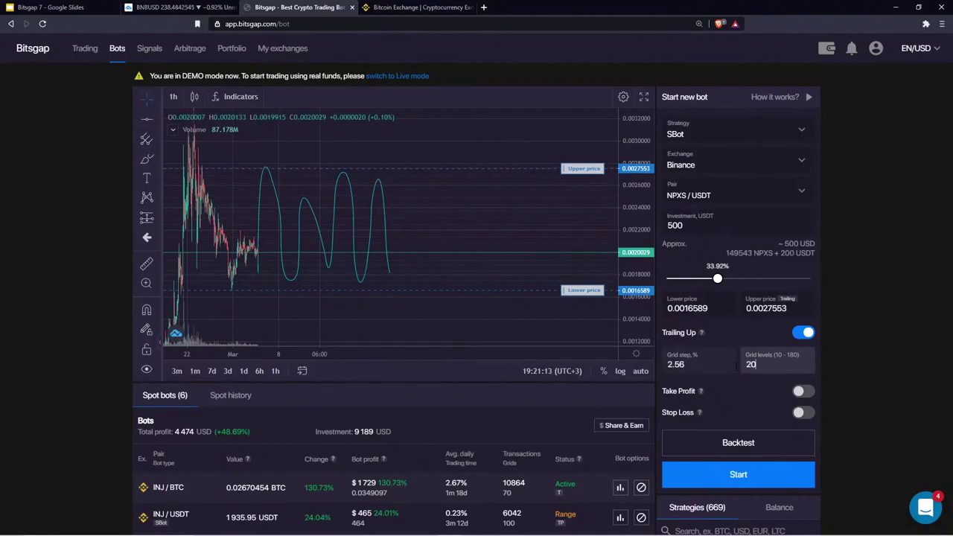
pyautogui.press('BackSpace')
pyautogui.press('BackSpace')
pyautogui.write('40')
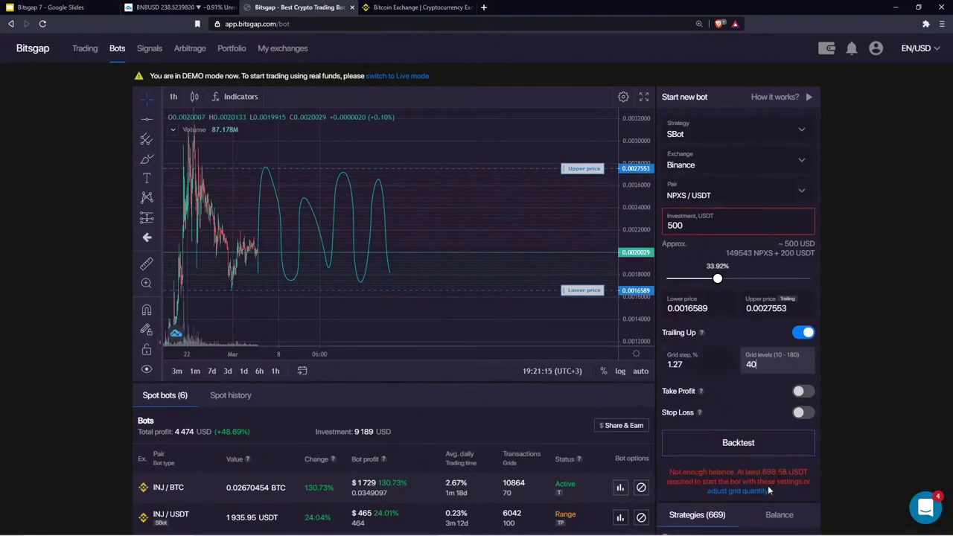
pyautogui.press('BackSpace')
pyautogui.press('BackSpace')
pyautogui.write('28')
pyautogui.doubleClick(744, 365)
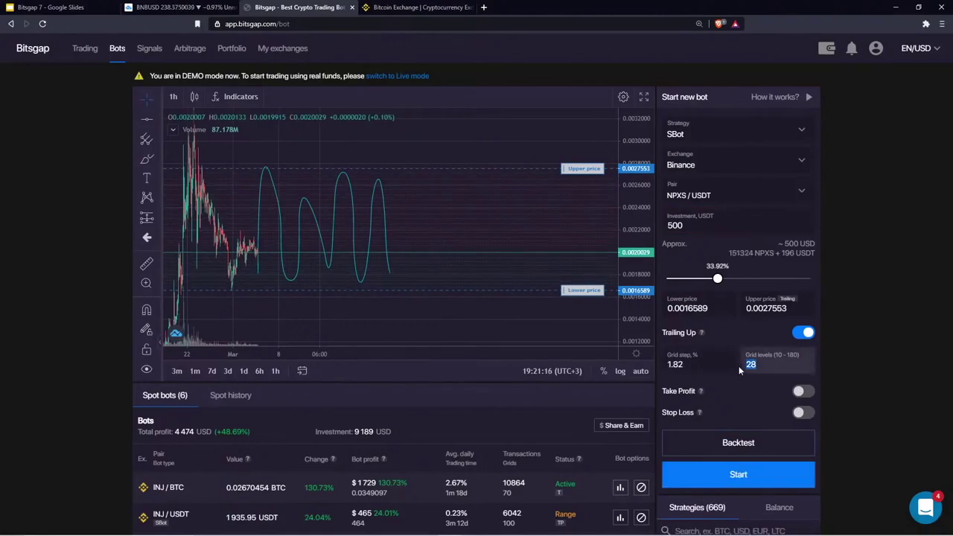
# Examine how the investment, grid step and grid levels relate, and view the grid on the chart
pyautogui.doubleClick(689, 224)
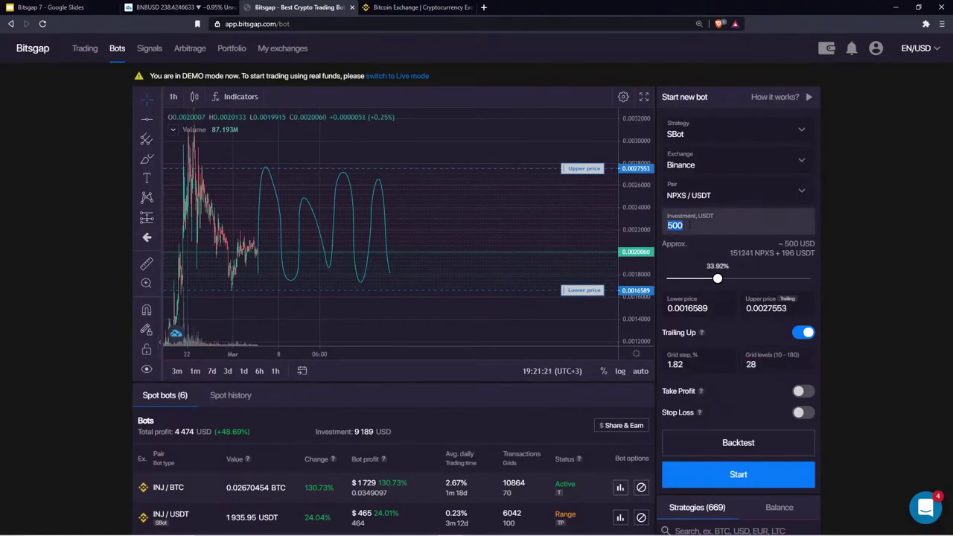
pyautogui.click(840, 206)
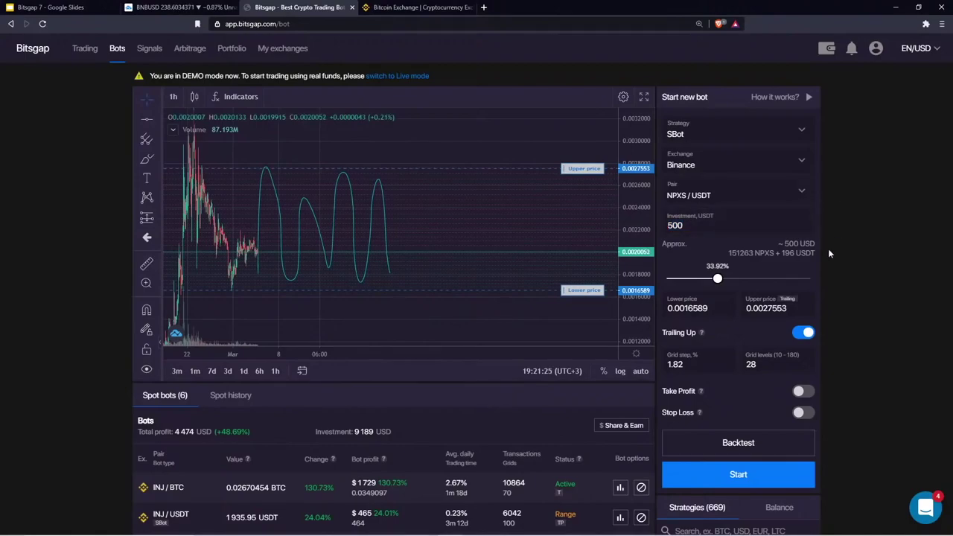
pyautogui.click(745, 370)
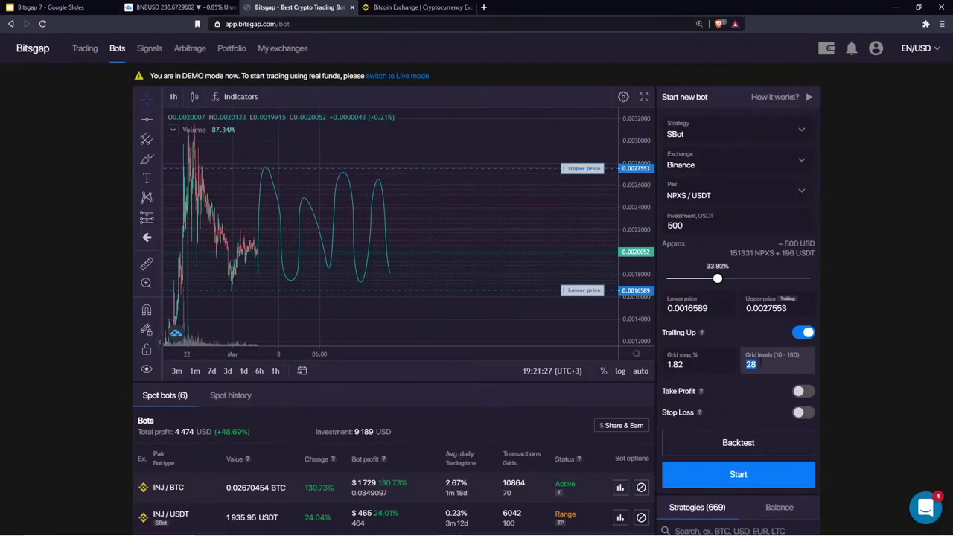
pyautogui.click(719, 368)
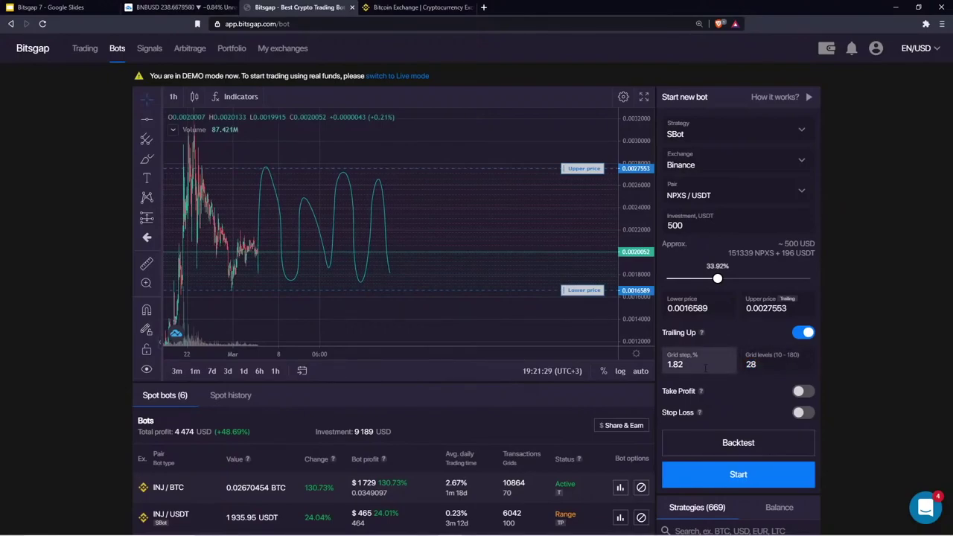
pyautogui.doubleClick(685, 224)
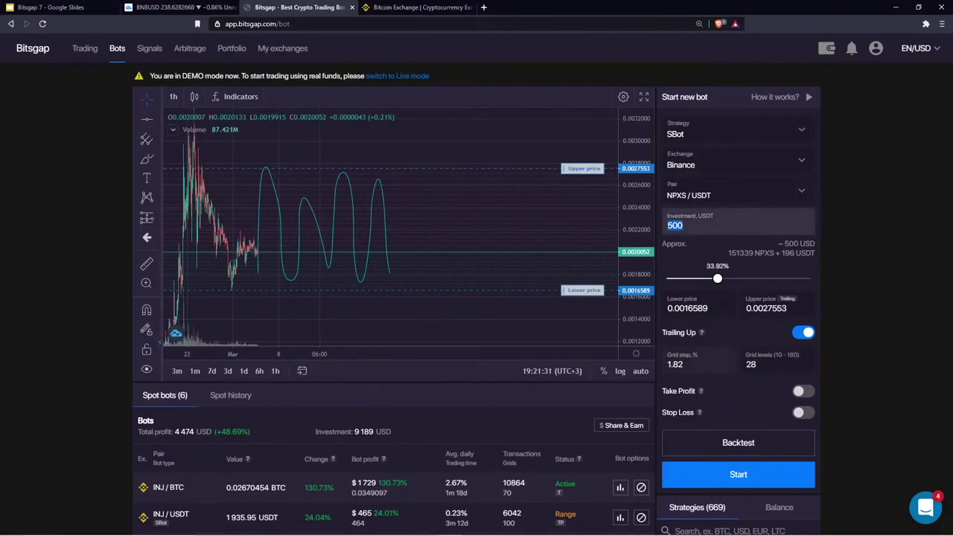
pyautogui.doubleClick(685, 364)
pyautogui.doubleClick(779, 365)
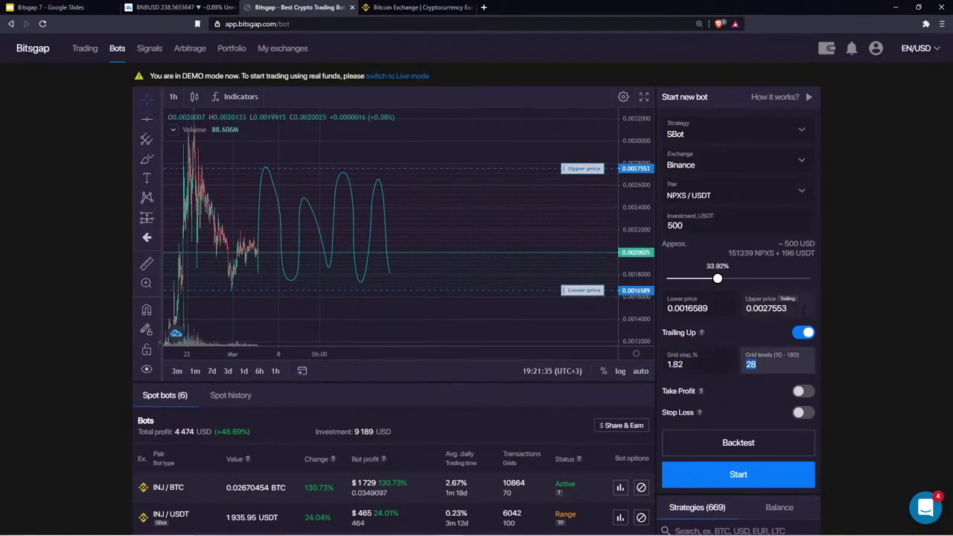
pyautogui.moveTo(420, 137); pyautogui.dragTo(451, 142)
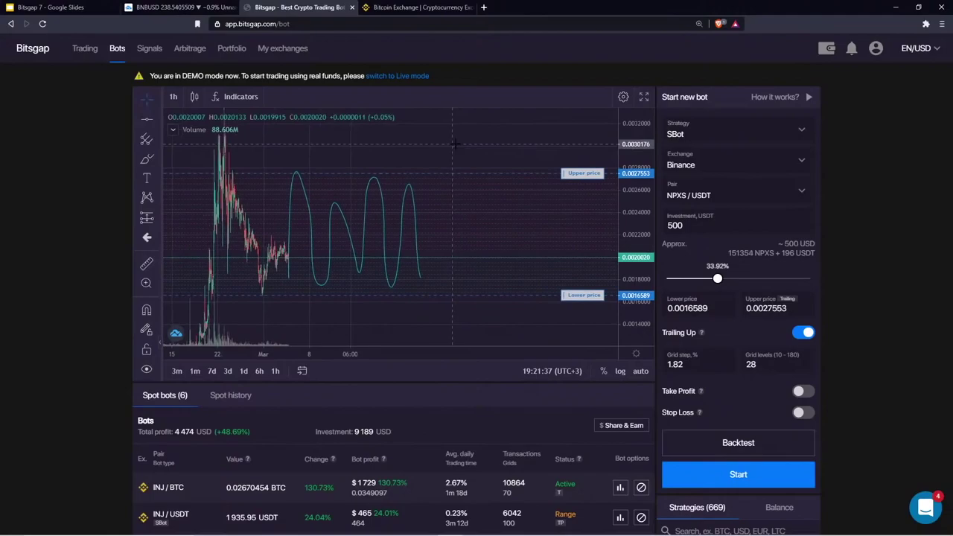
# Switch to the market phases slide in Google Slides, return to Bitsgap, and review the investment, grid levels and grid step
pyautogui.click(68, 9)
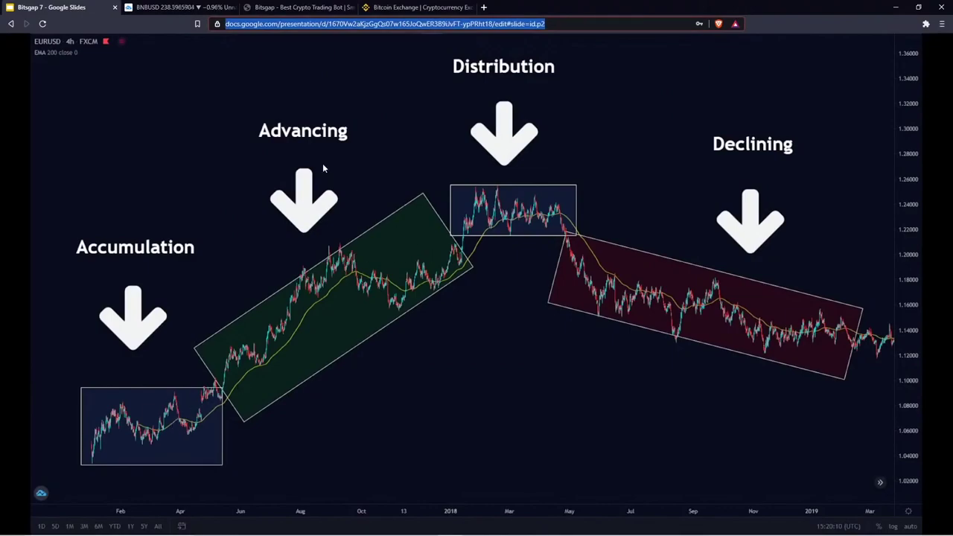
pyautogui.click(313, 9)
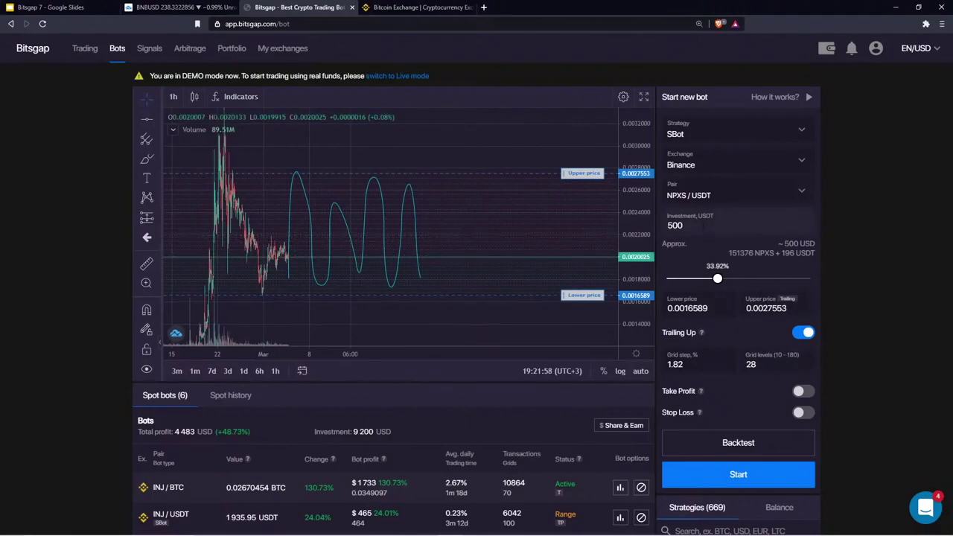
pyautogui.doubleClick(703, 226)
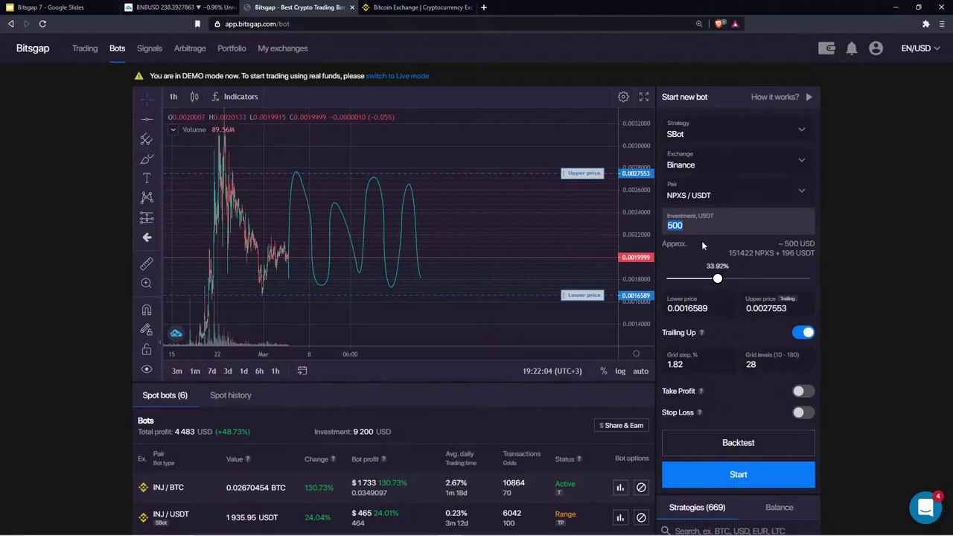
pyautogui.doubleClick(753, 364)
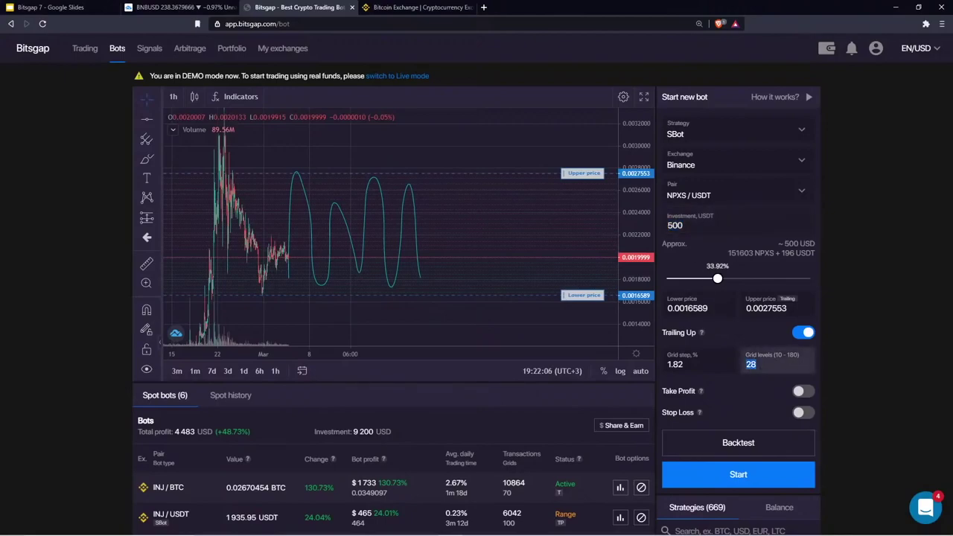
pyautogui.click(707, 364)
pyautogui.hotkey('ctrl', 'a')
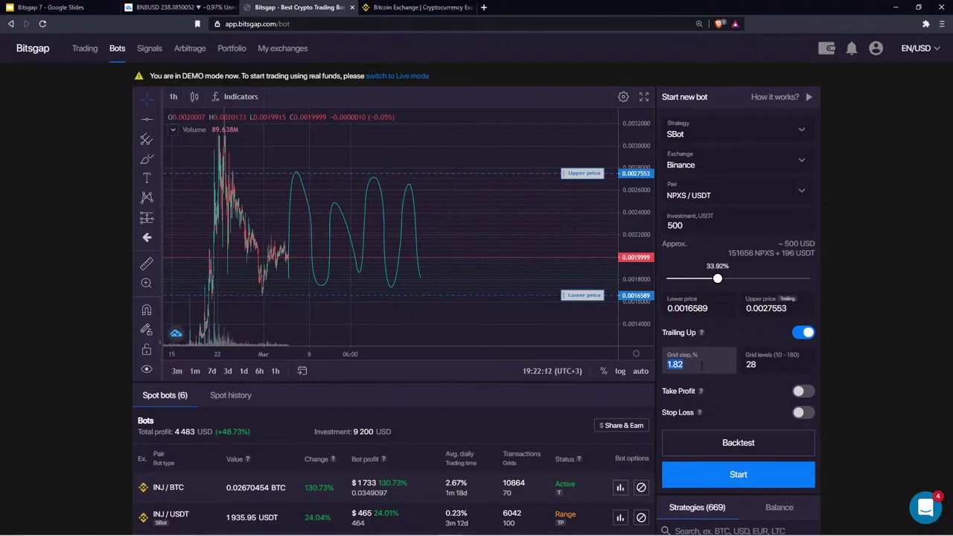
pyautogui.moveTo(637, 144); pyautogui.dragTo(626, 159)
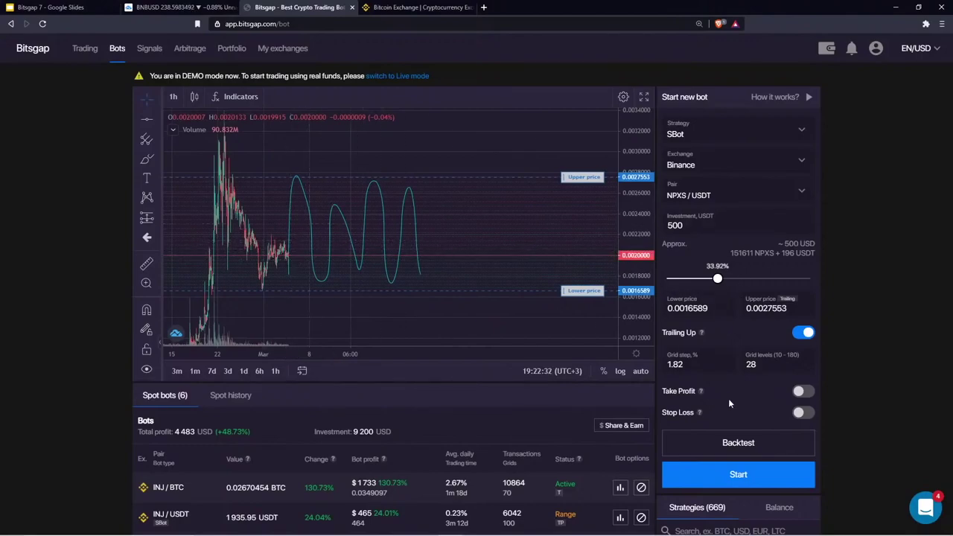
# Enable Stop Loss for the bot and place it below the lower price at 0.0014942
pyautogui.click(802, 413)
pyautogui.moveTo(536, 323); pyautogui.dragTo(526, 313)
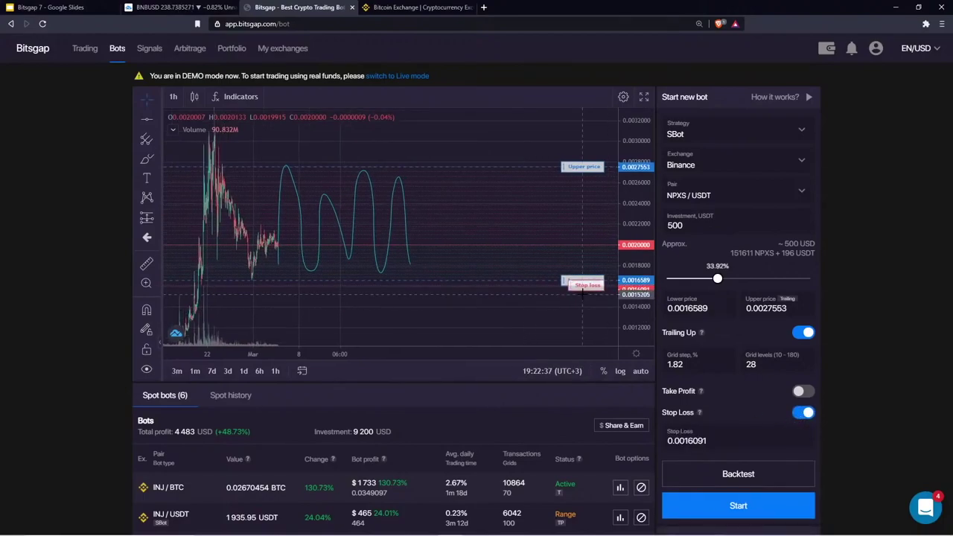
pyautogui.click(803, 412)
pyautogui.click(803, 412)
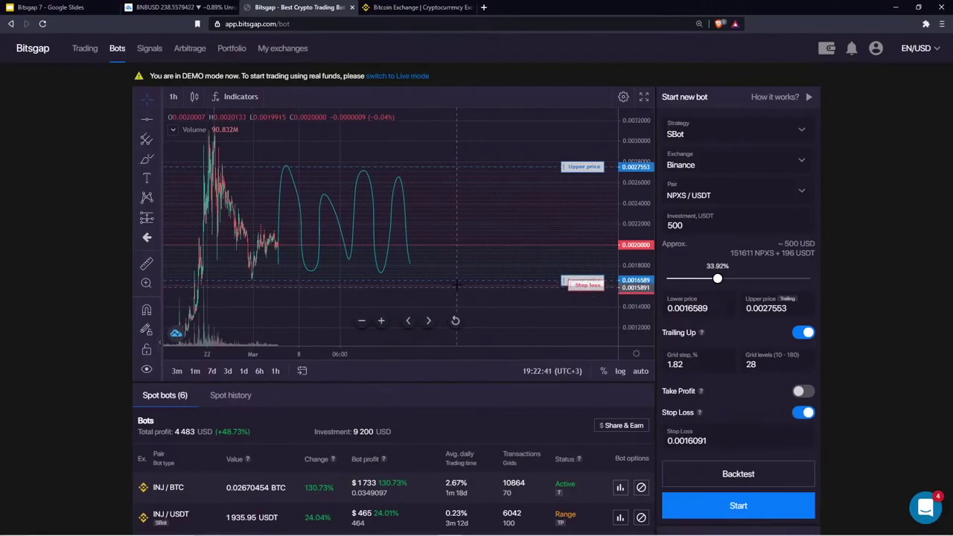
pyautogui.moveTo(465, 288); pyautogui.dragTo(467, 281)
pyautogui.moveTo(596, 281)
pyautogui.mouseDown()
pyautogui.moveTo(597, 296)
pyautogui.moveTo(585, 290)
pyautogui.mouseUp()
# Sketch a price path with the brush falling below the lower price to near the stop loss, and delete it
pyautogui.click(147, 158)
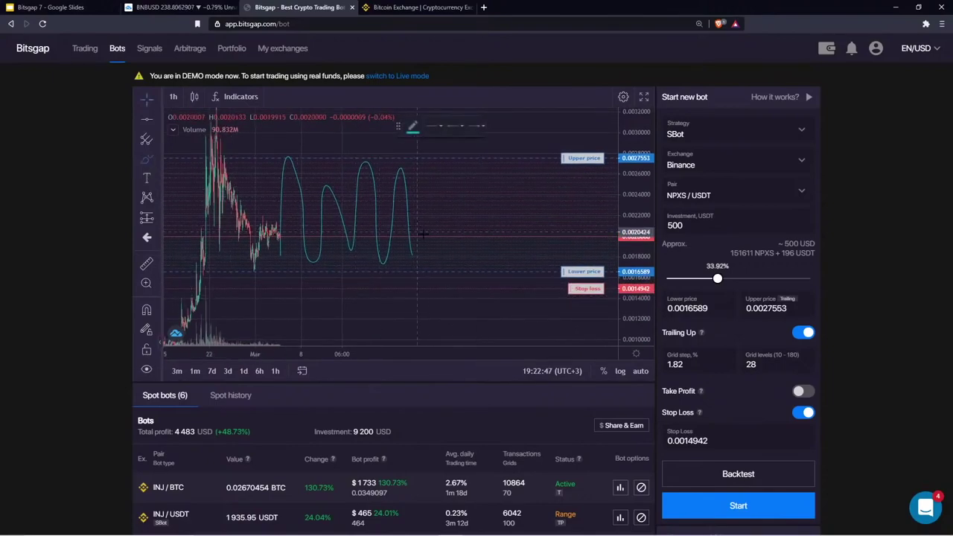
pyautogui.moveTo(438, 240); pyautogui.dragTo(475, 286)
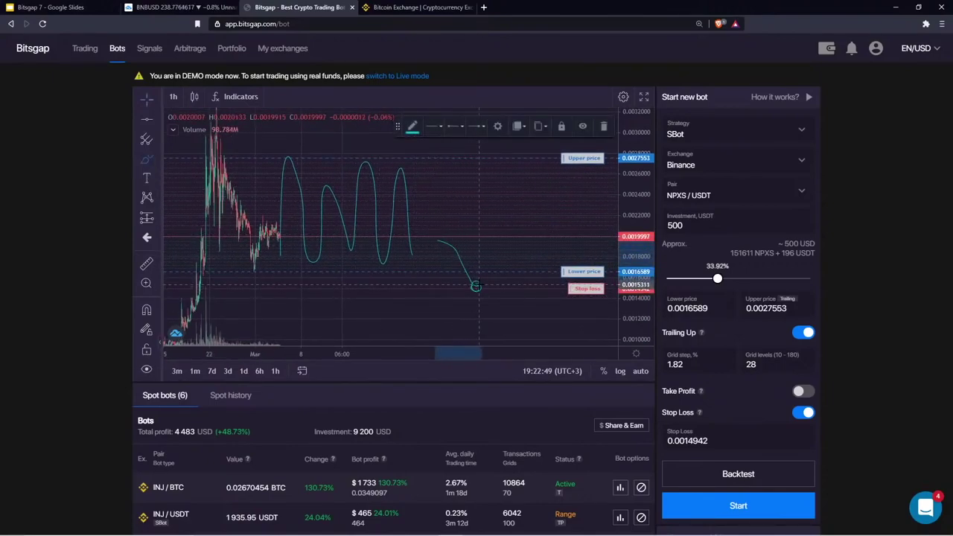
pyautogui.click(603, 126)
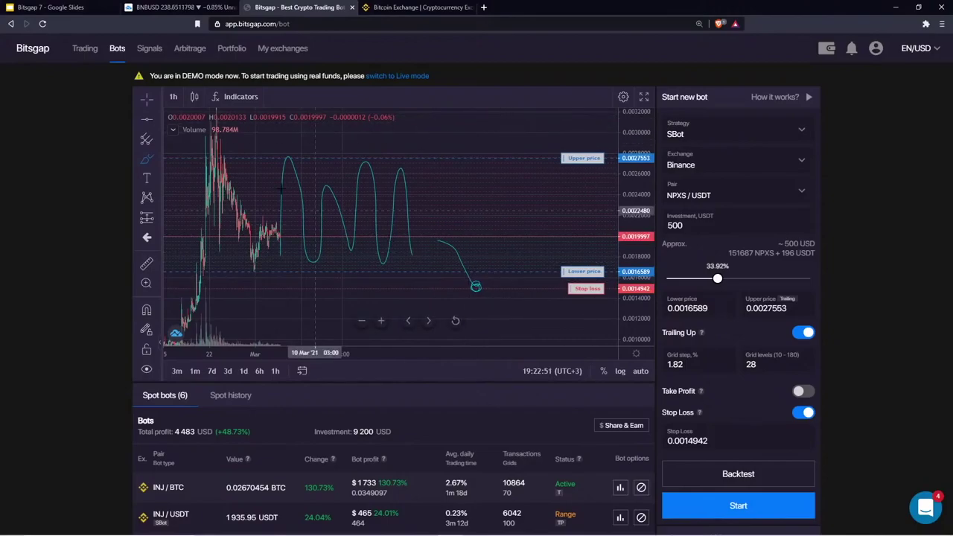
pyautogui.click(143, 99)
pyautogui.click(470, 284)
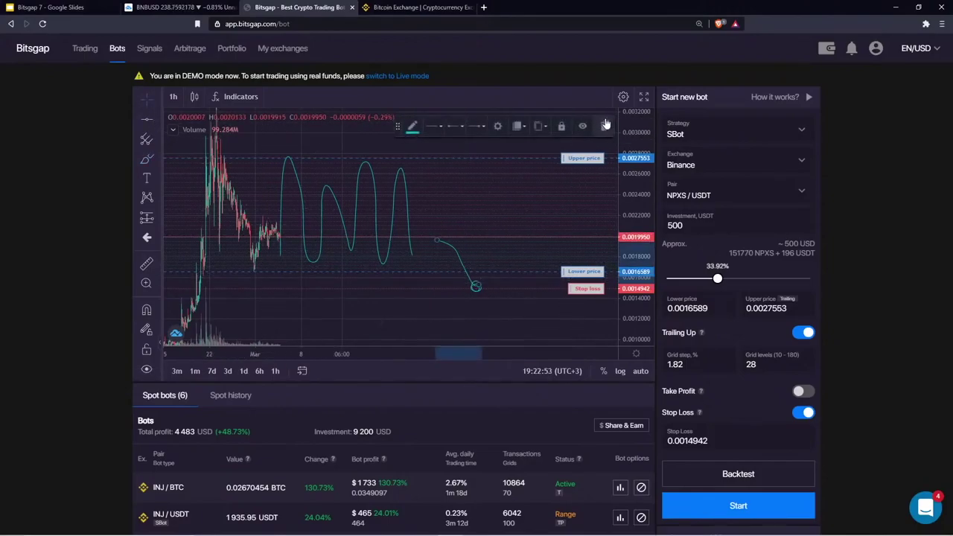
pyautogui.click(606, 126)
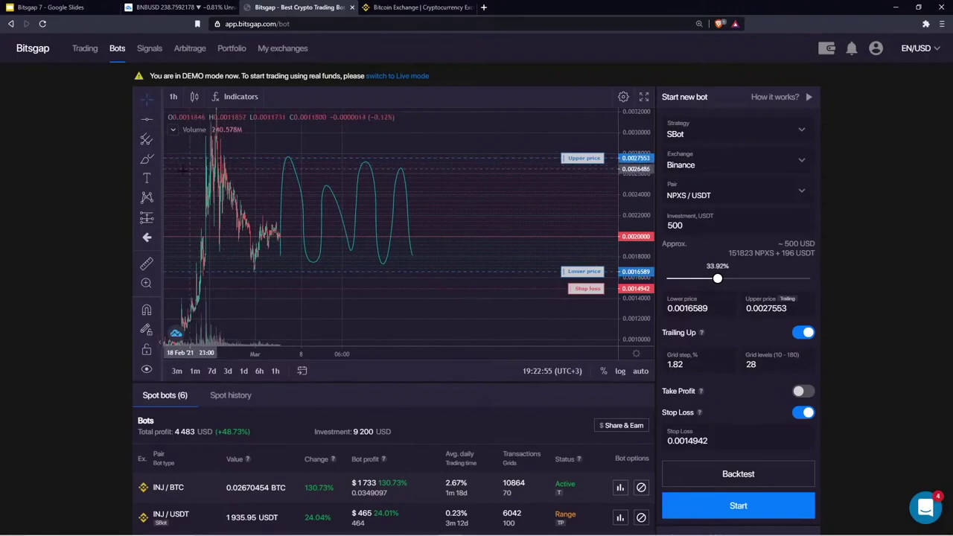
# Mark the stop loss level with a brush scribble, sketch a price path falling to it, and delete both drawings
pyautogui.click(147, 162)
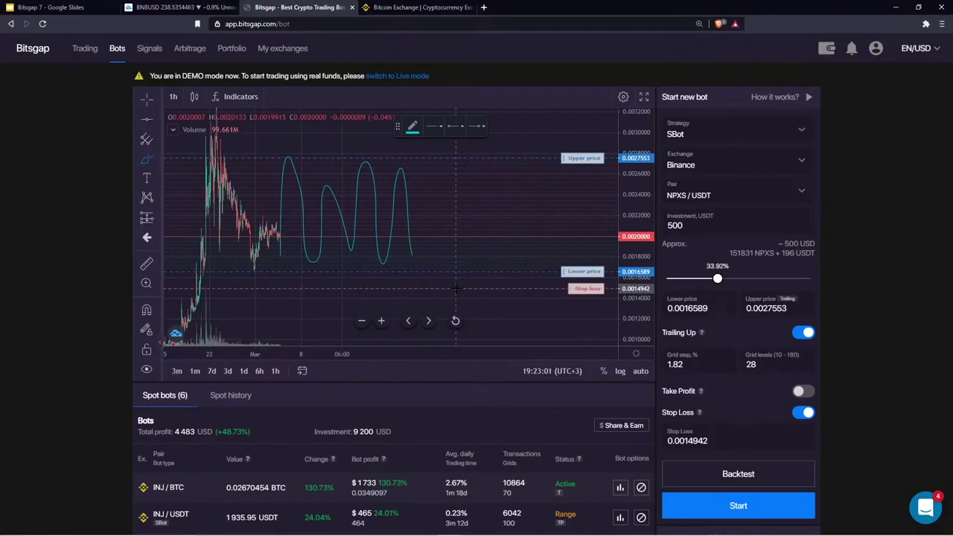
pyautogui.moveTo(456, 288); pyautogui.dragTo(474, 288)
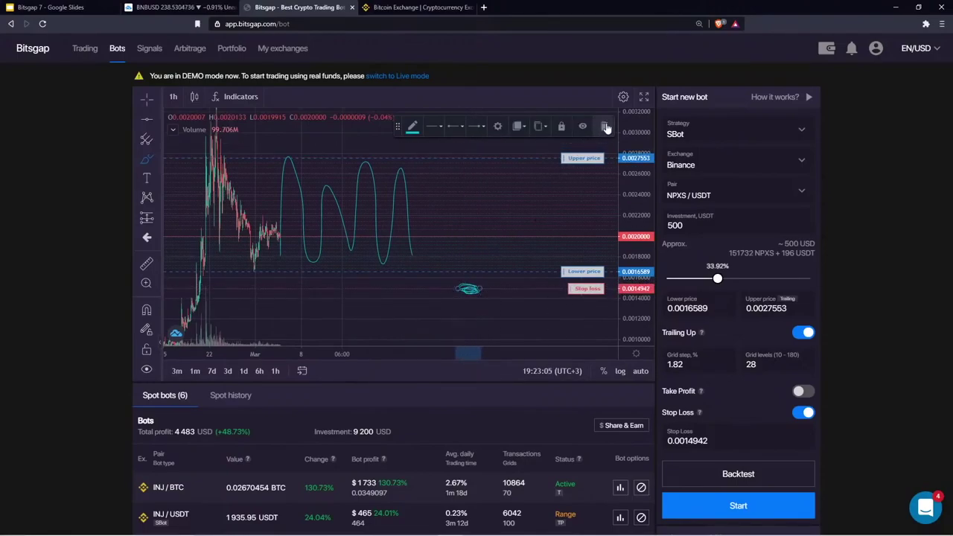
pyautogui.moveTo(422, 257)
pyautogui.mouseDown()
pyautogui.moveTo(444, 248)
pyautogui.moveTo(480, 286)
pyautogui.mouseUp()
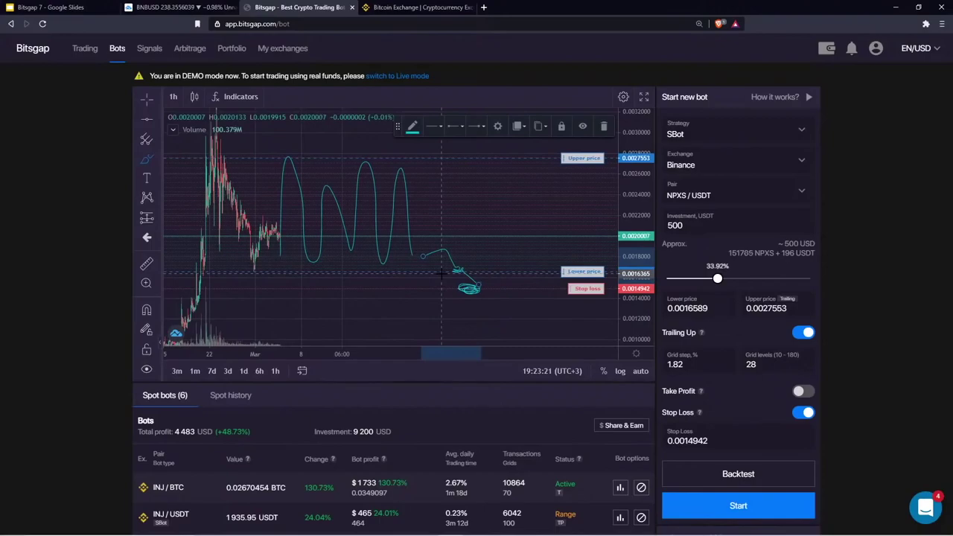
pyautogui.click(603, 126)
pyautogui.click(469, 290)
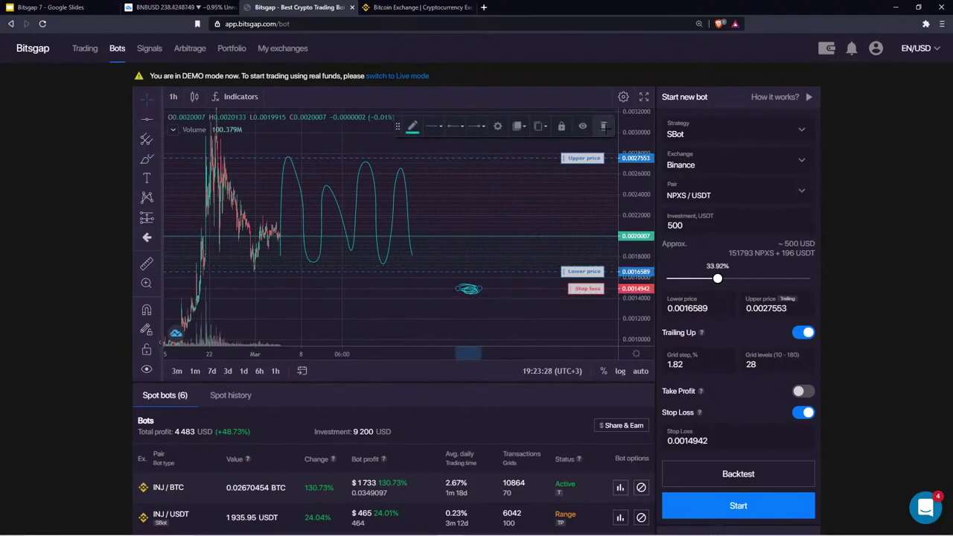
pyautogui.click(604, 126)
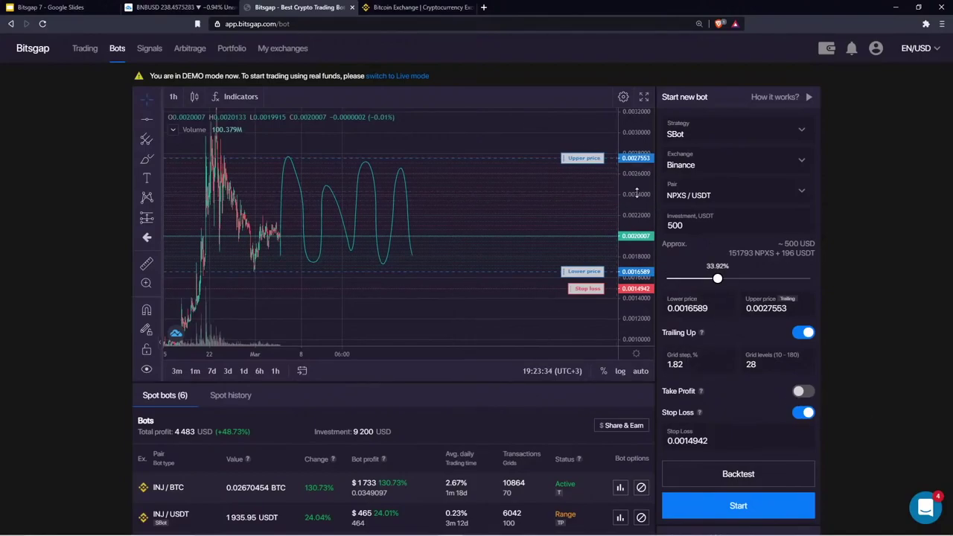
# Move the stop loss line to 0.0014852 and turn Stop Loss off
pyautogui.moveTo(636, 193); pyautogui.dragTo(635, 202)
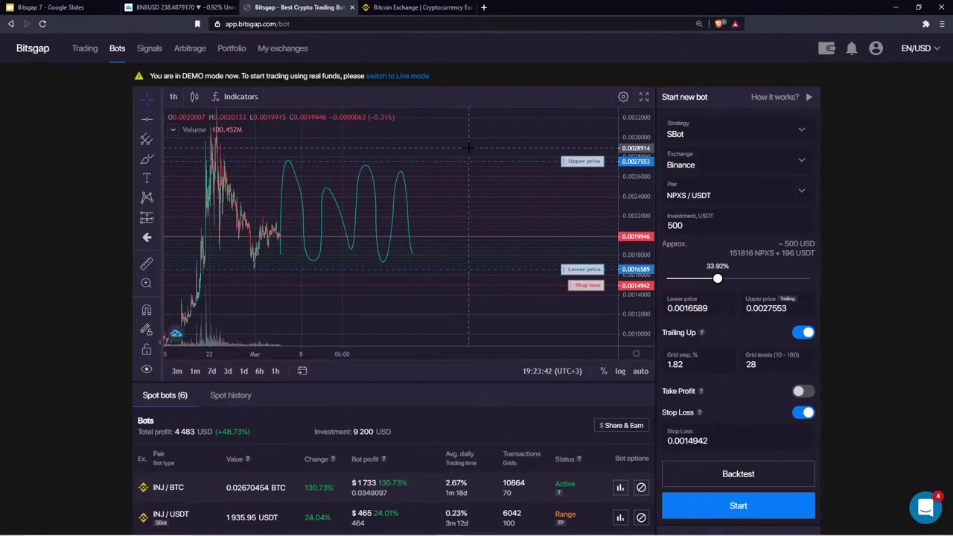
pyautogui.click(148, 163)
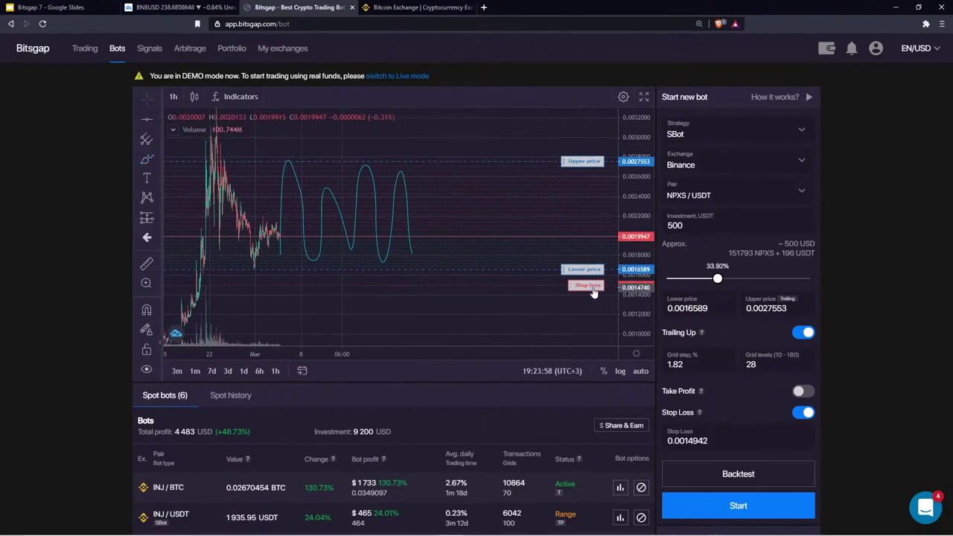
pyautogui.moveTo(592, 292); pyautogui.dragTo(591, 291)
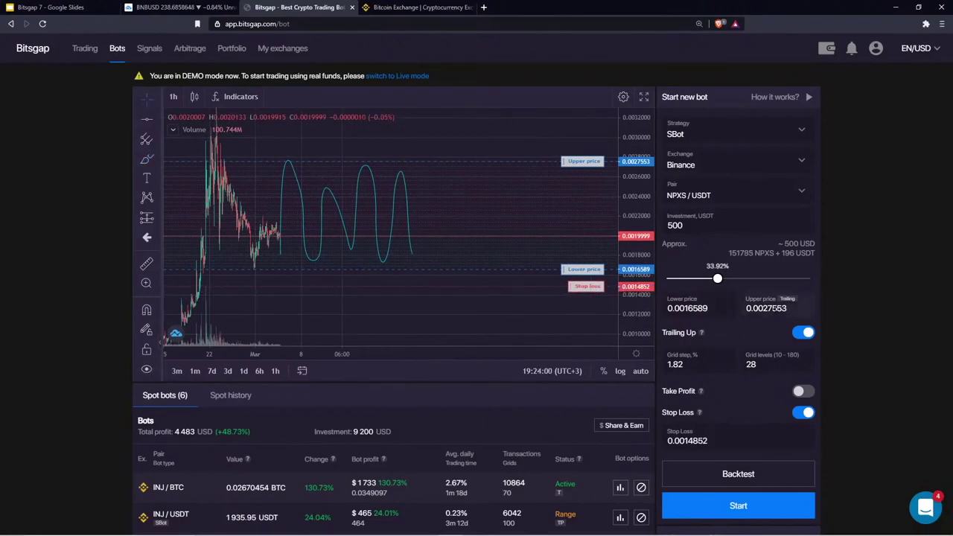
pyautogui.click(807, 414)
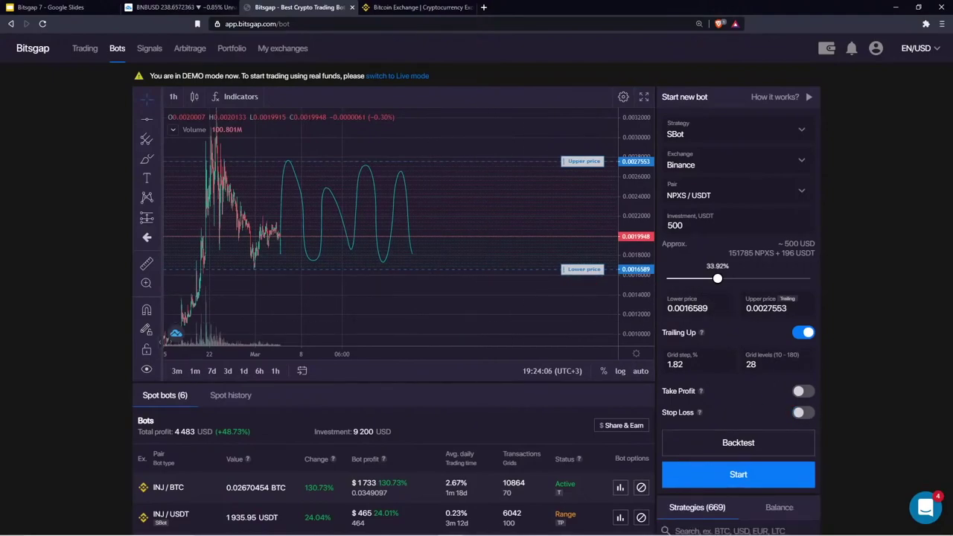
# Delete the hand-drawn price wave between the upper and lower price lines
pyautogui.moveTo(506, 292); pyautogui.dragTo(478, 313)
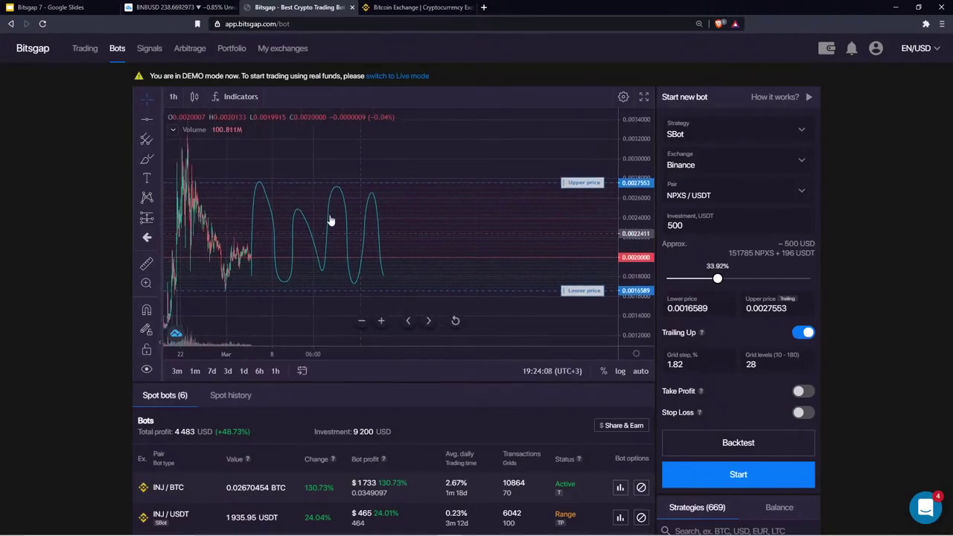
pyautogui.click(376, 222)
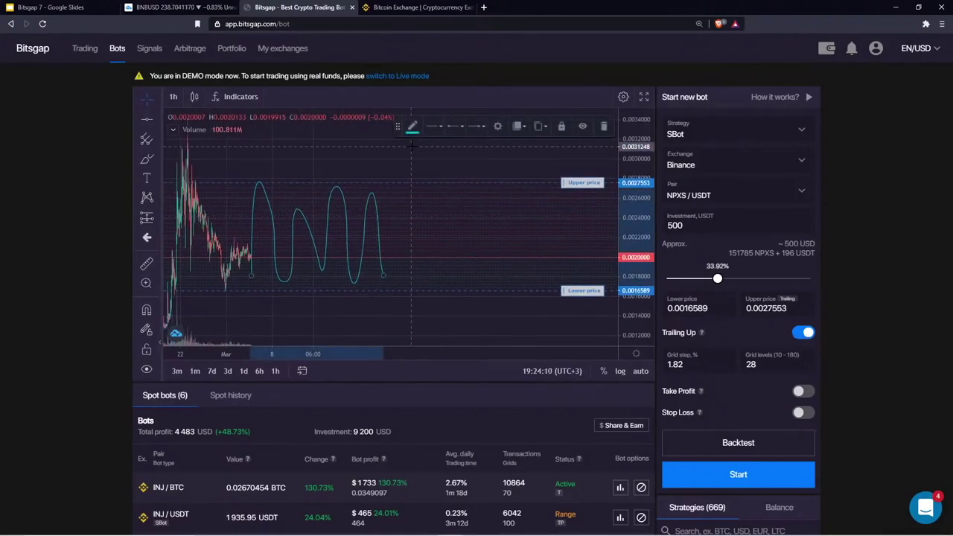
pyautogui.click(604, 126)
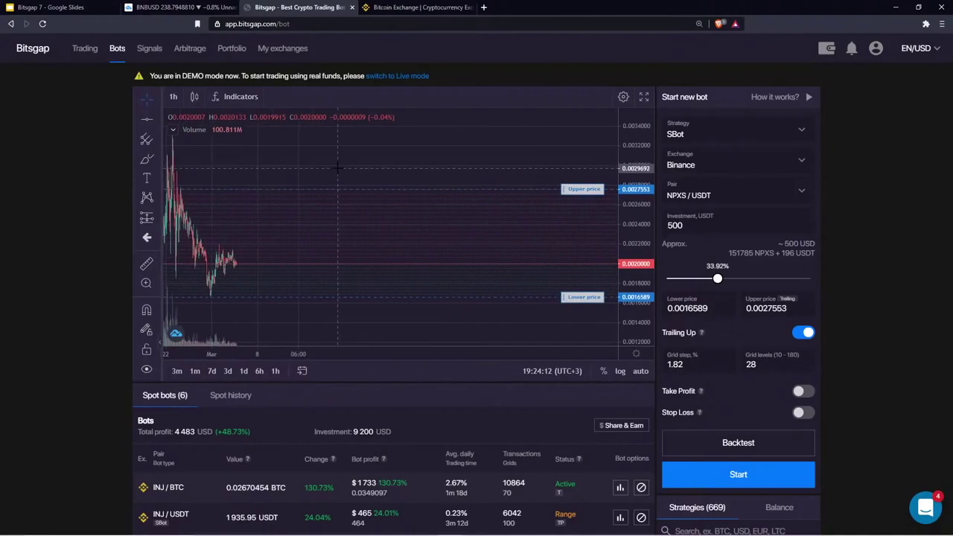
# Sketch a wavy price path with the brush, rising from the current price to a circled arrow at the upper price and continuing above it
pyautogui.click(147, 159)
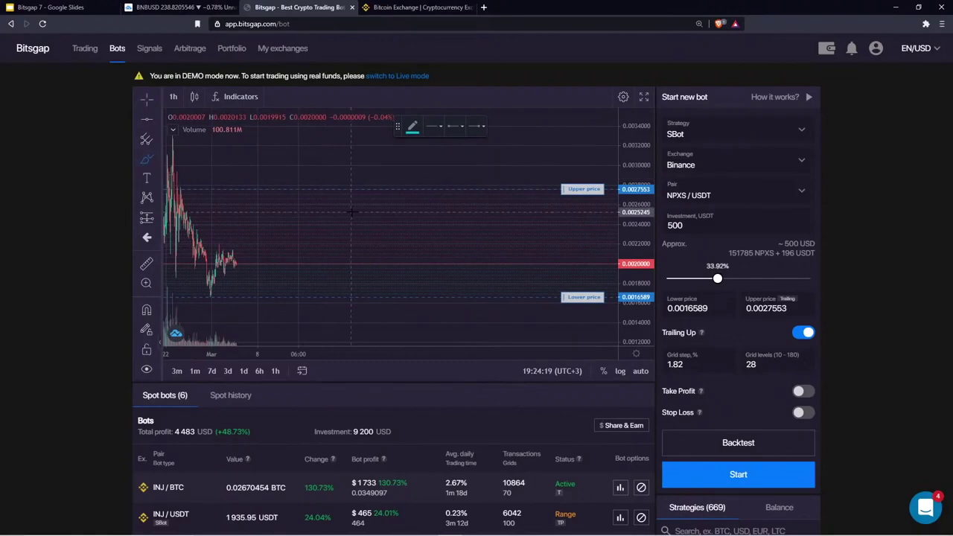
pyautogui.click(235, 261)
pyautogui.moveTo(292, 237)
pyautogui.mouseDown()
pyautogui.moveTo(414, 195)
pyautogui.moveTo(394, 203)
pyautogui.moveTo(389, 184)
pyautogui.moveTo(405, 193)
pyautogui.moveTo(461, 152)
pyautogui.mouseUp()
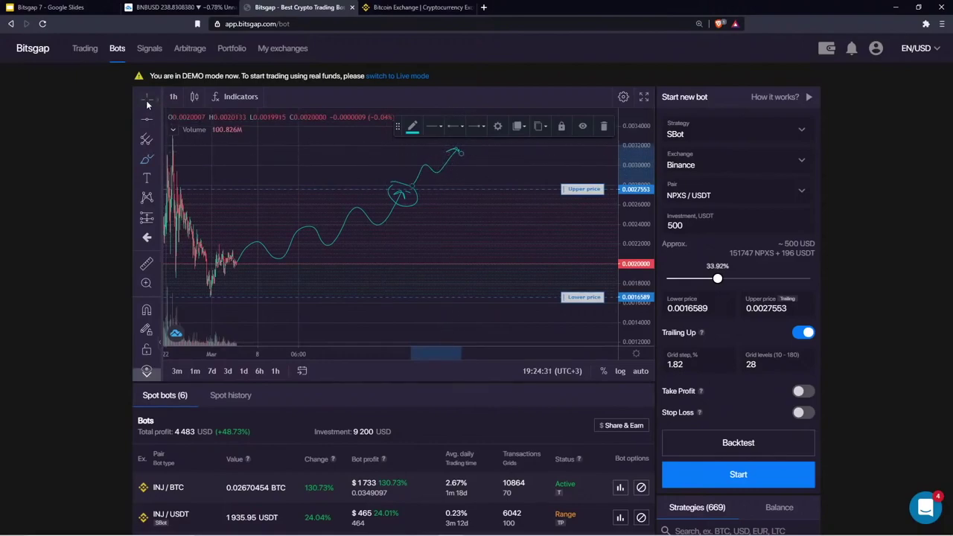
pyautogui.moveTo(396, 128); pyautogui.dragTo(398, 114)
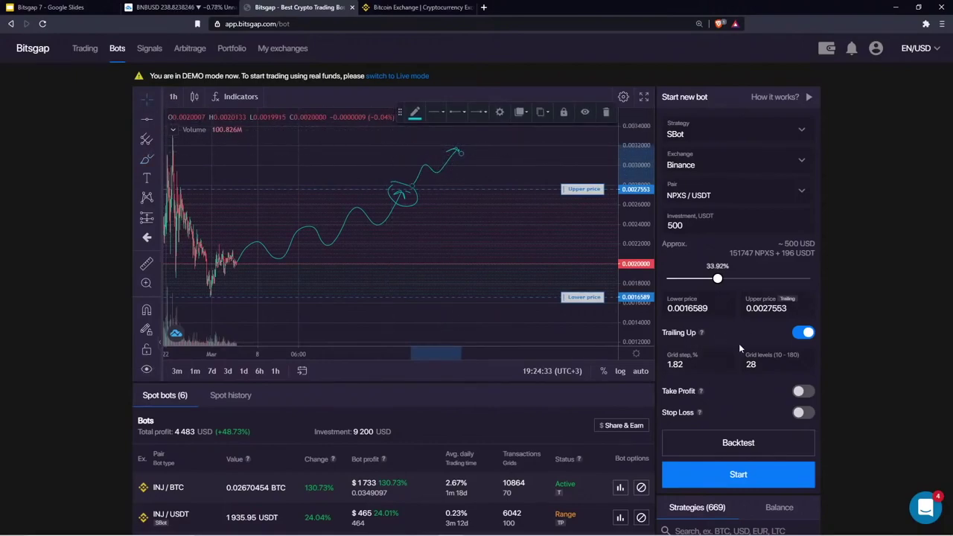
# Raise the upper price line to 0.0032082 and the lower price line to 0.0019909
pyautogui.moveTo(503, 161); pyautogui.dragTo(508, 175)
pyautogui.moveTo(566, 171); pyautogui.dragTo(539, 170)
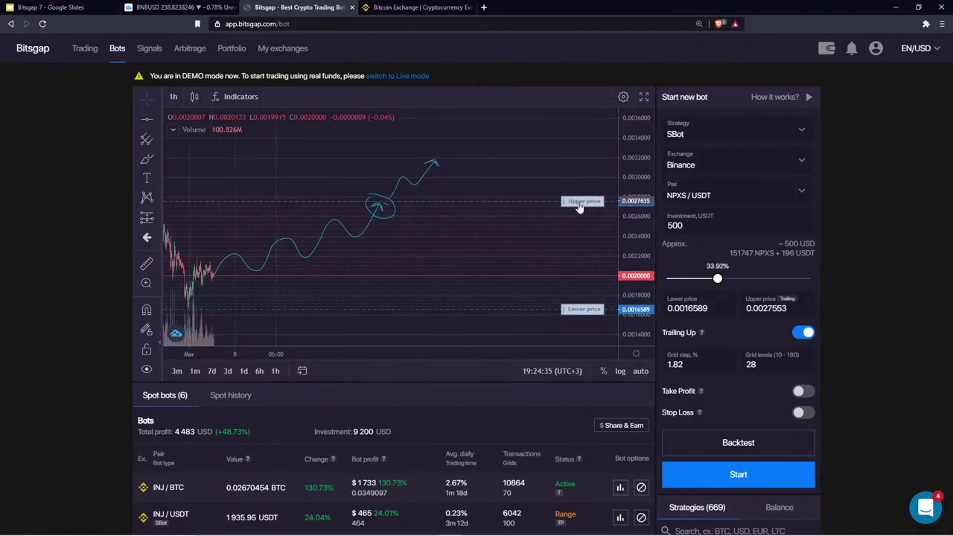
pyautogui.moveTo(577, 204); pyautogui.dragTo(576, 158)
pyautogui.moveTo(581, 309); pyautogui.dragTo(581, 276)
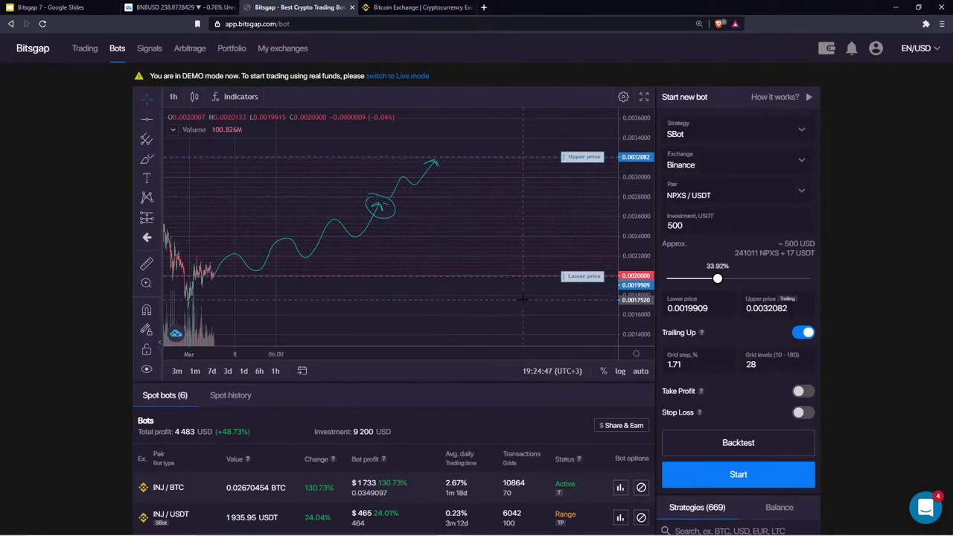
# Move the lower price line to 0.0016186 and the upper price line to 0.0027913, and turn Trailing Up off
pyautogui.moveTo(506, 288); pyautogui.dragTo(514, 275)
pyautogui.moveTo(586, 262); pyautogui.dragTo(585, 290)
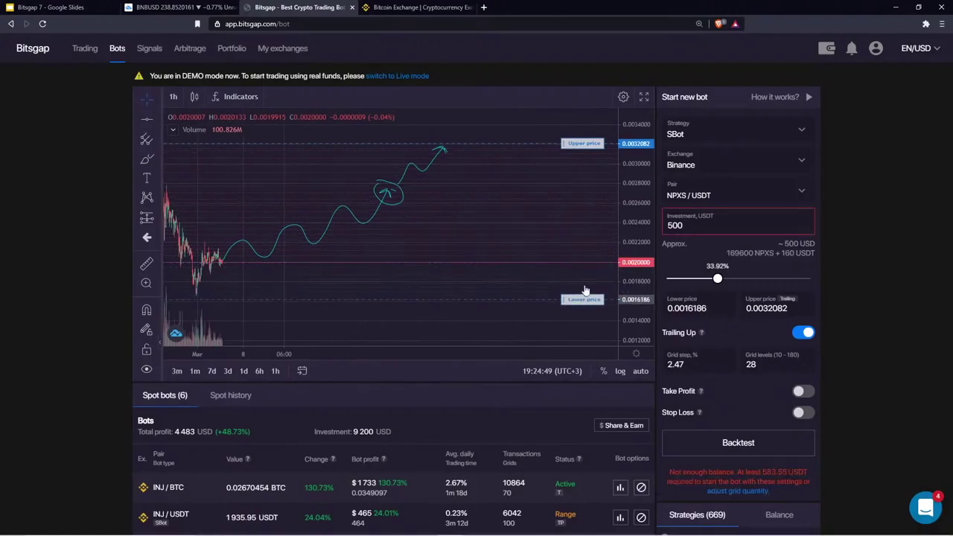
pyautogui.moveTo(589, 143); pyautogui.dragTo(590, 184)
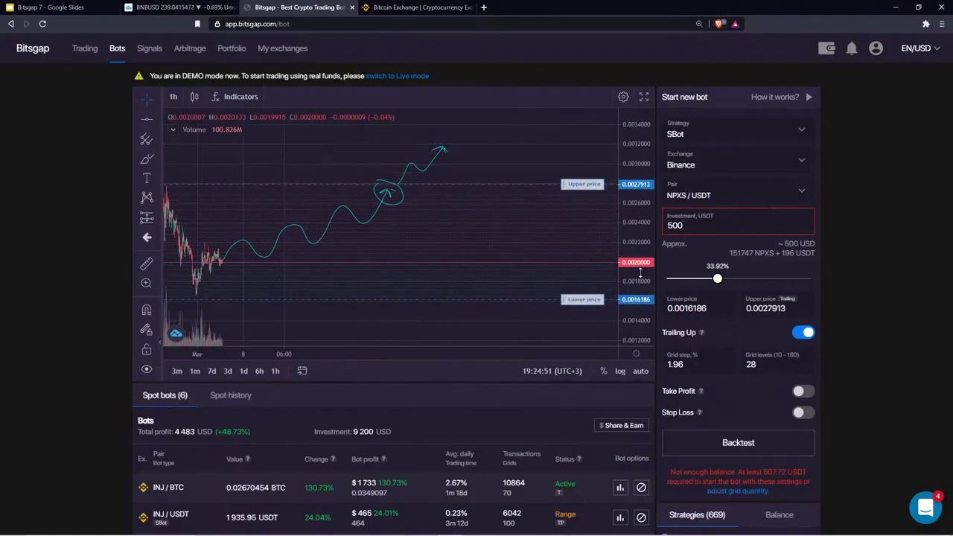
pyautogui.click(713, 334)
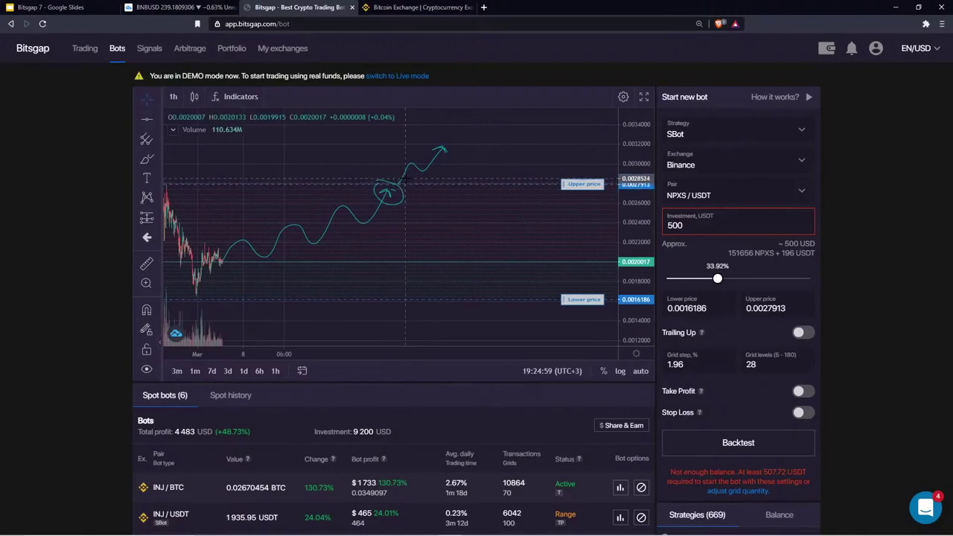
pyautogui.moveTo(376, 161); pyautogui.dragTo(374, 159)
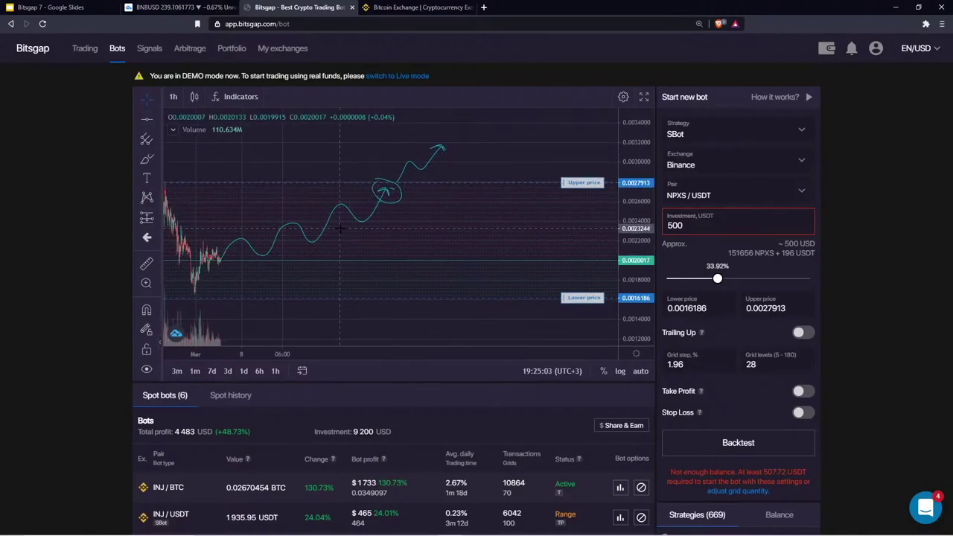
pyautogui.moveTo(271, 261); pyautogui.dragTo(307, 264)
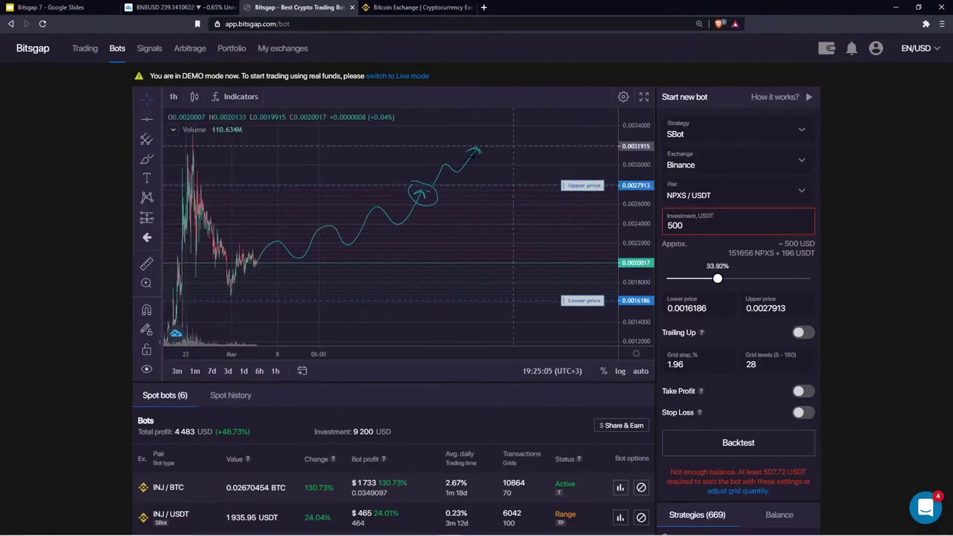
pyautogui.moveTo(513, 146); pyautogui.dragTo(473, 148)
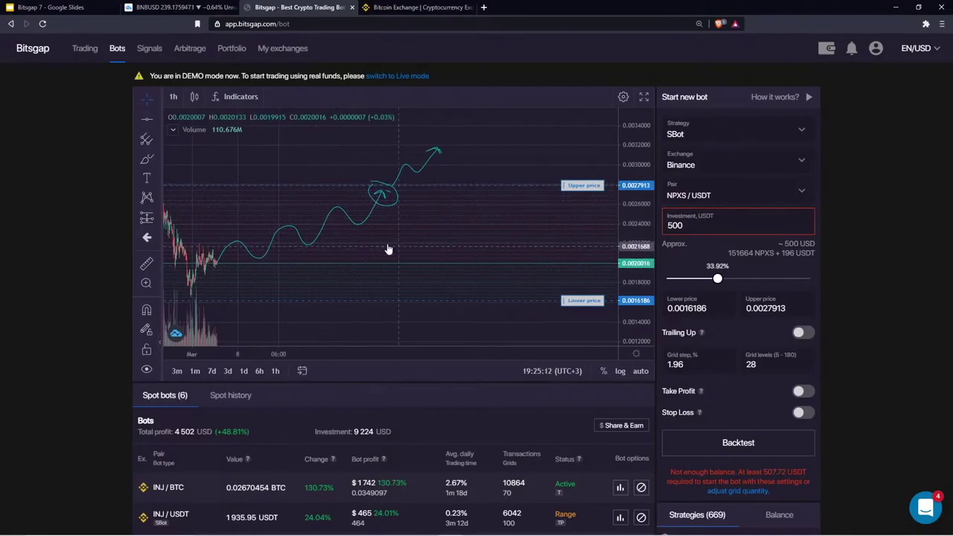
# Show the running ADA/USDT SBot on the chart and go back to its trades in September 2020
pyautogui.scroll(-3, 401, 431)
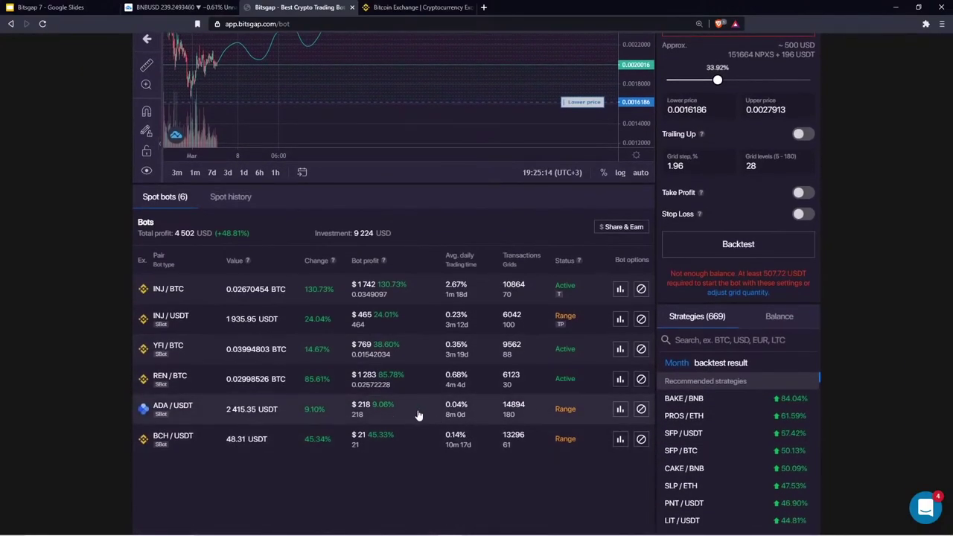
pyautogui.click(418, 415)
pyautogui.scroll(3, 424, 220)
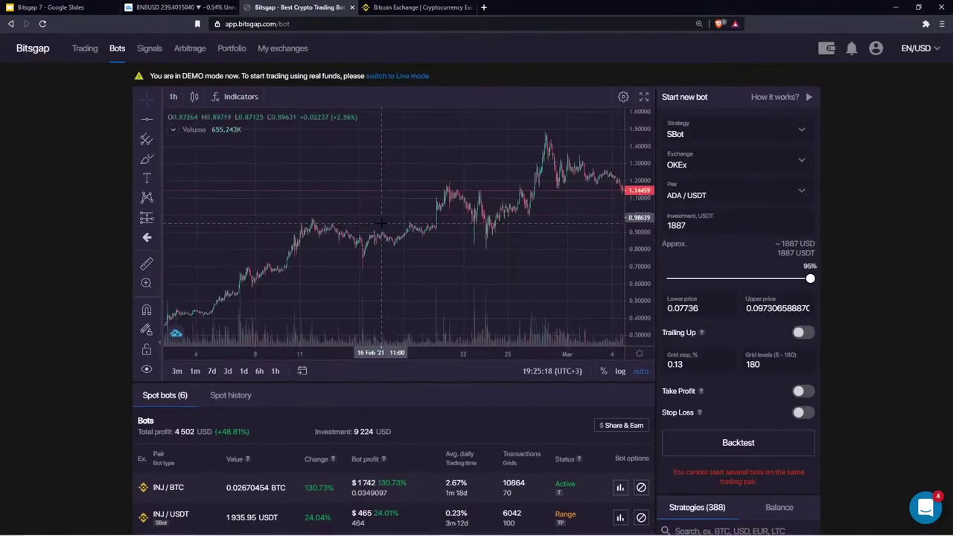
pyautogui.scroll(-8, 381, 223)
pyautogui.moveTo(303, 262); pyautogui.dragTo(624, 127)
pyautogui.moveTo(223, 238); pyautogui.dragTo(543, 149)
pyautogui.moveTo(303, 202); pyautogui.dragTo(350, 182)
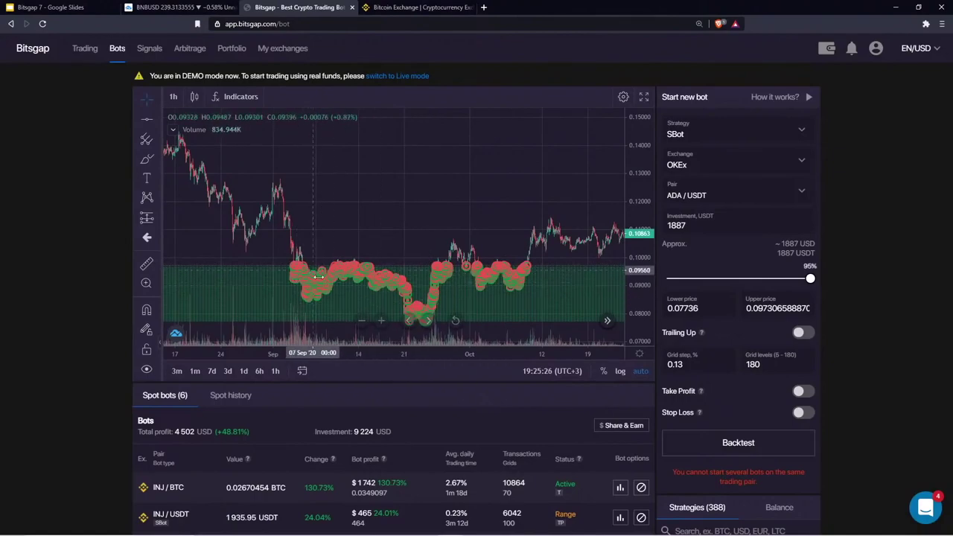
# Examine the ADA/USDT bot's trades inside the grid range from September to November 2020
pyautogui.moveTo(484, 208); pyautogui.dragTo(449, 224)
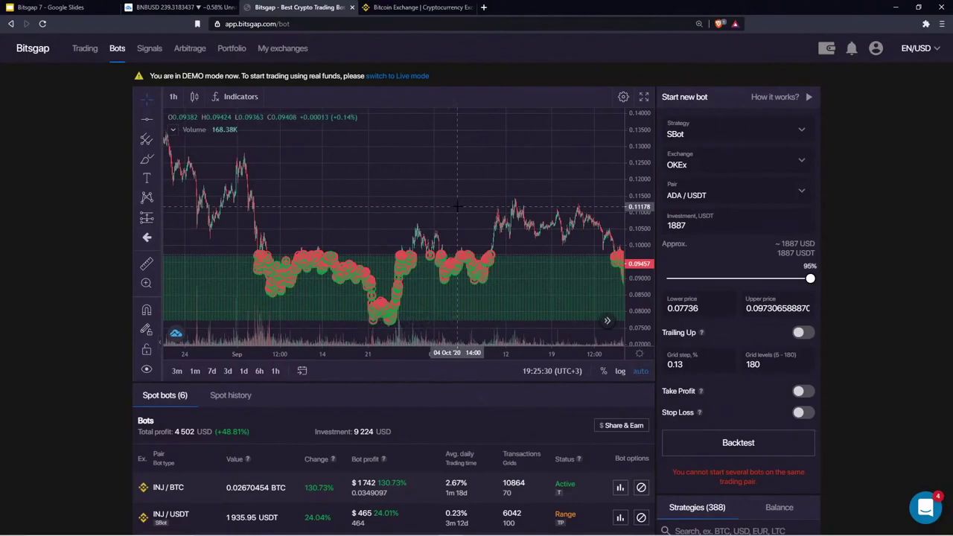
pyautogui.moveTo(375, 210); pyautogui.dragTo(206, 208)
pyautogui.moveTo(378, 245); pyautogui.dragTo(348, 250)
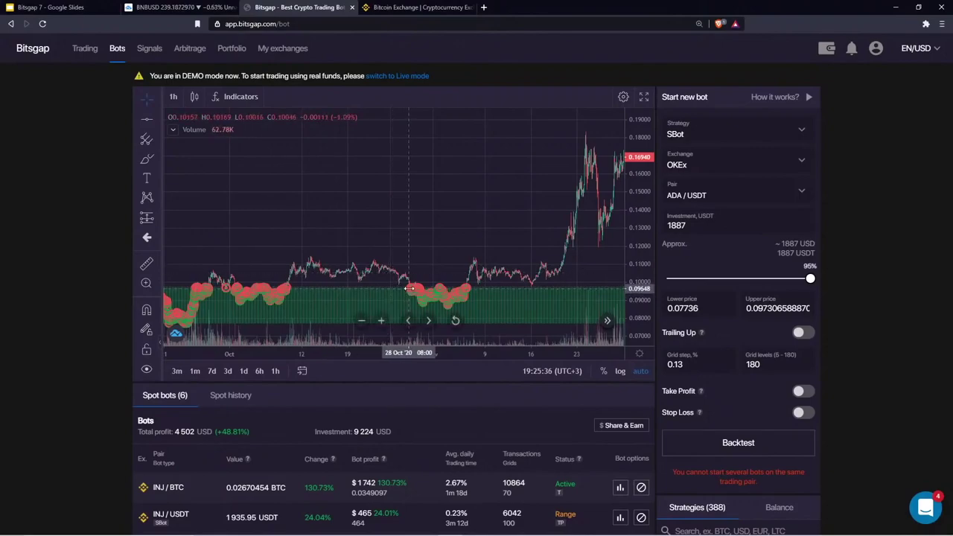
pyautogui.moveTo(429, 262); pyautogui.dragTo(416, 280)
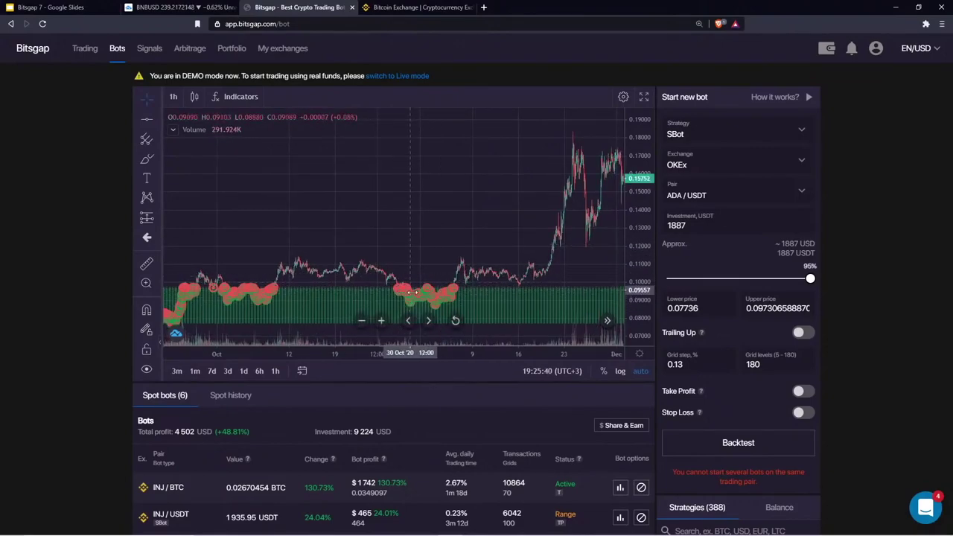
pyautogui.moveTo(402, 254); pyautogui.dragTo(370, 257)
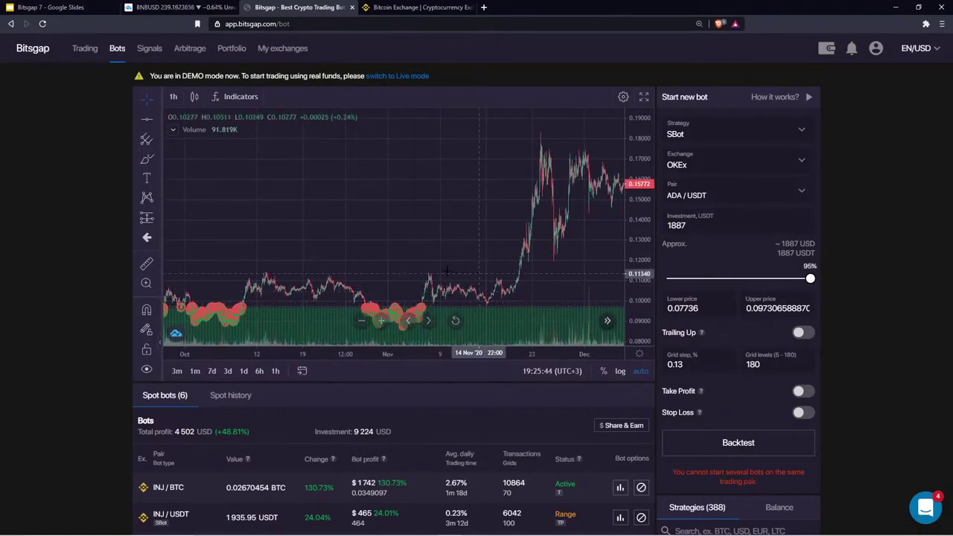
# Follow the ADA/USDT price above the bot's grid from November 2020 up to March 2021
pyautogui.moveTo(475, 274); pyautogui.dragTo(311, 255)
pyautogui.hscroll(10, 311, 255)
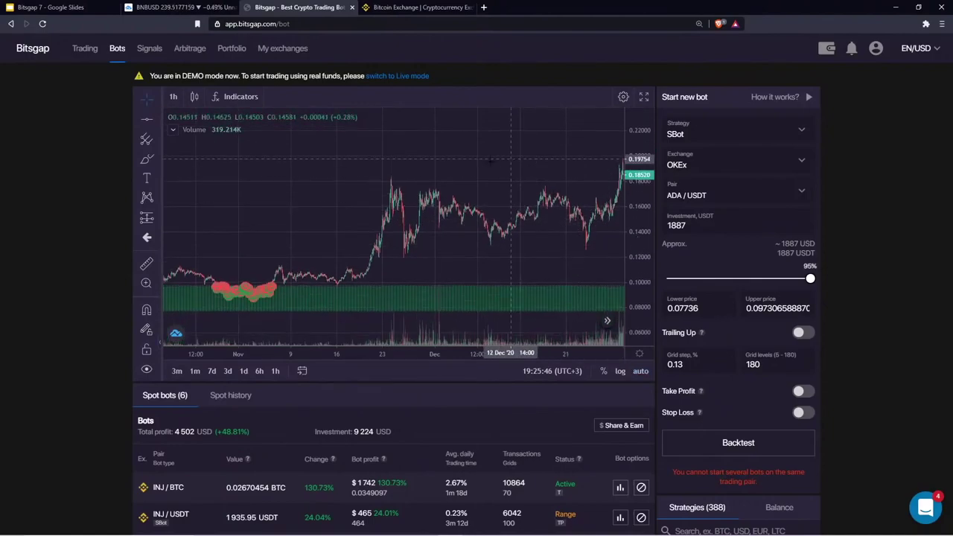
pyautogui.hscroll(4, 423, 201)
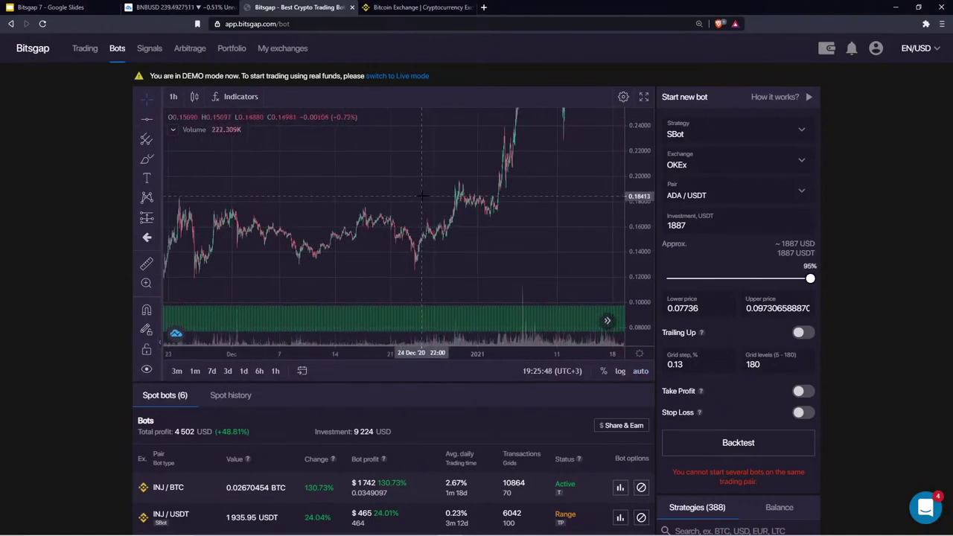
pyautogui.scroll(-3, 422, 196)
pyautogui.moveTo(634, 128); pyautogui.dragTo(625, 233)
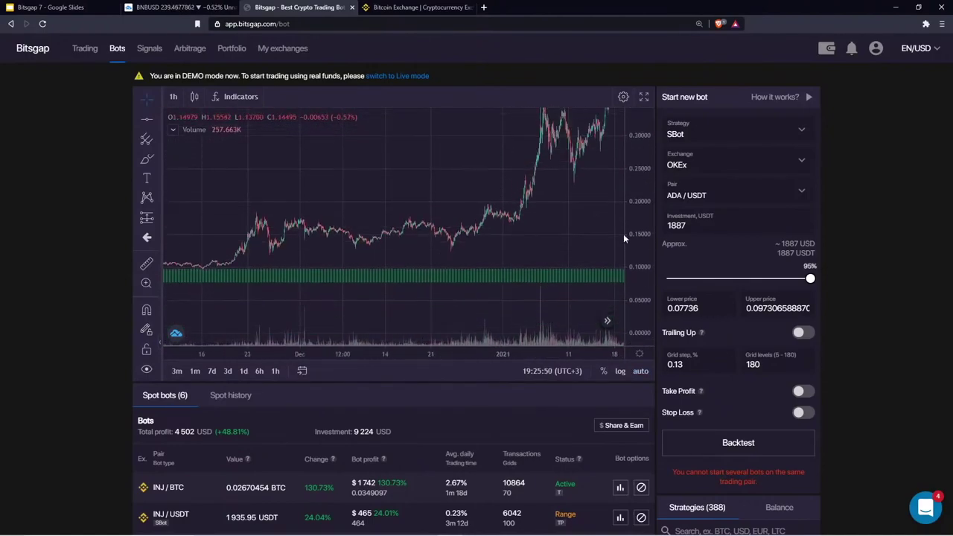
pyautogui.moveTo(420, 185); pyautogui.dragTo(313, 225)
pyautogui.hscroll(10, 415, 234)
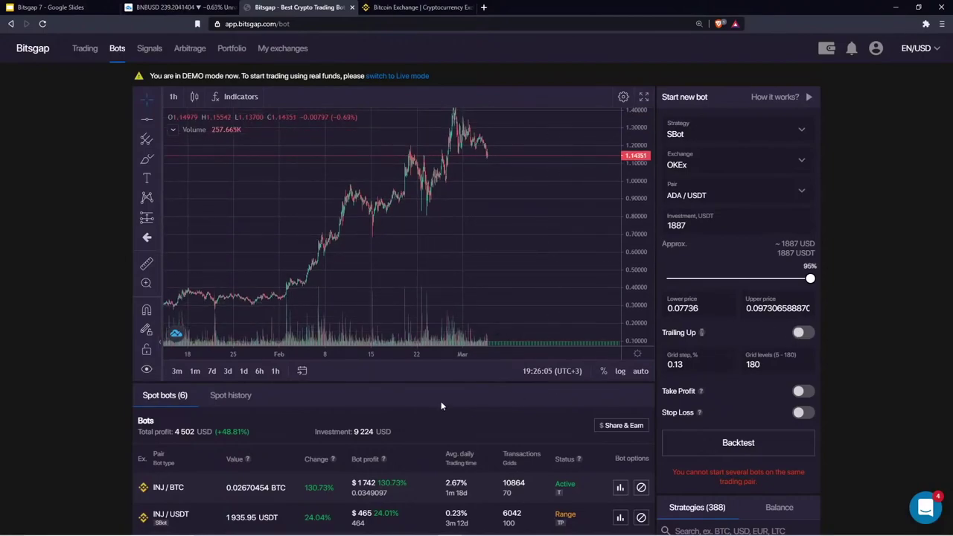
# Check the ADA/USDT bot's profit in the bots list, and return the chart to November 2020 at the end of its trades
pyautogui.scroll(-2, 441, 406)
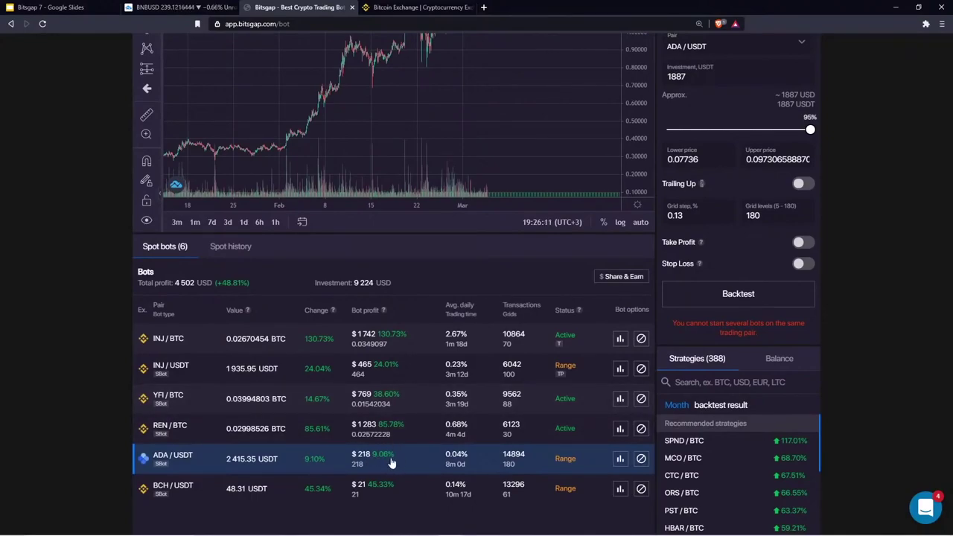
pyautogui.scroll(2, 436, 278)
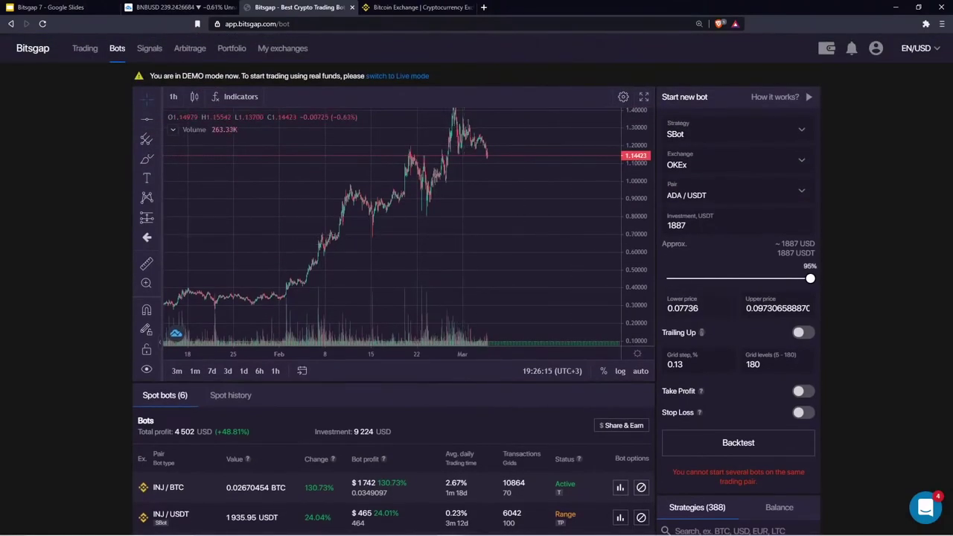
pyautogui.moveTo(433, 249); pyautogui.dragTo(555, 200)
pyautogui.moveTo(321, 222); pyautogui.dragTo(553, 174)
pyautogui.moveTo(419, 146); pyautogui.dragTo(517, 147)
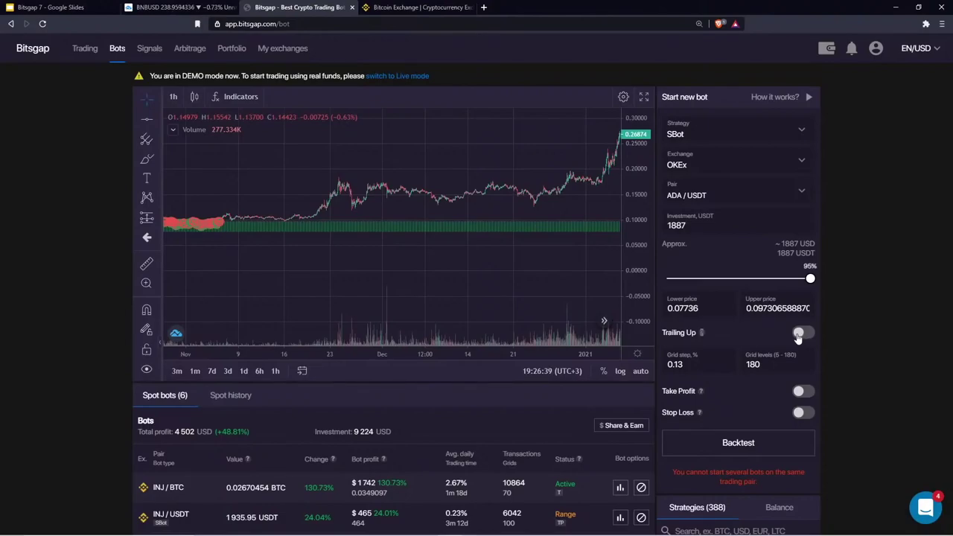
# Compare the ADA/USDT price swings from November 2020 to early 2021 with the bot's fixed grid range below them
pyautogui.moveTo(452, 280); pyautogui.dragTo(430, 285)
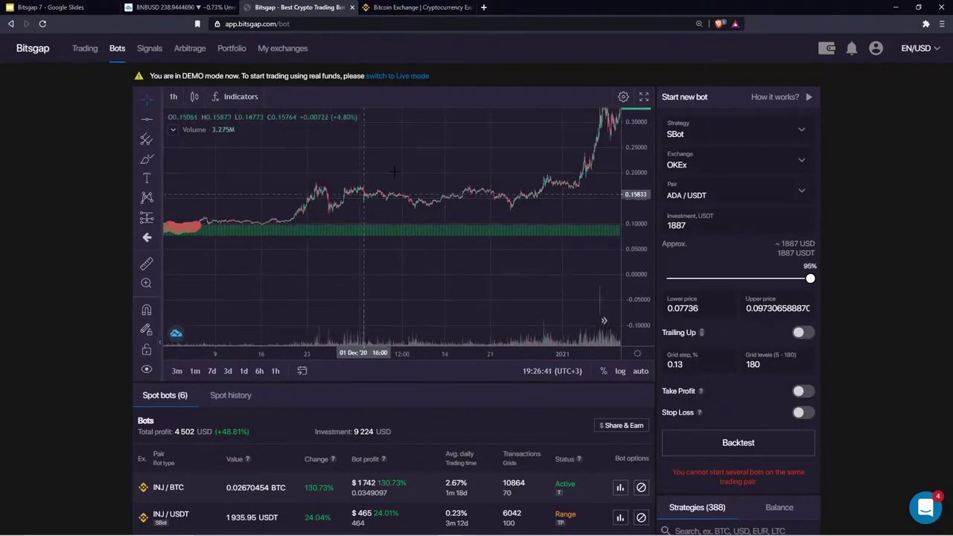
pyautogui.moveTo(333, 189); pyautogui.dragTo(317, 189)
pyautogui.moveTo(641, 319); pyautogui.dragTo(632, 132)
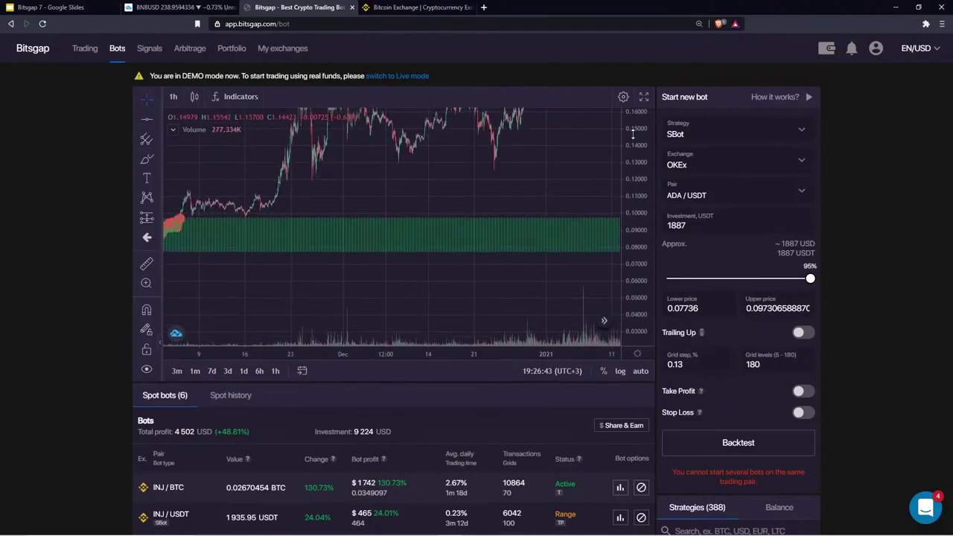
pyautogui.moveTo(498, 212); pyautogui.dragTo(459, 331)
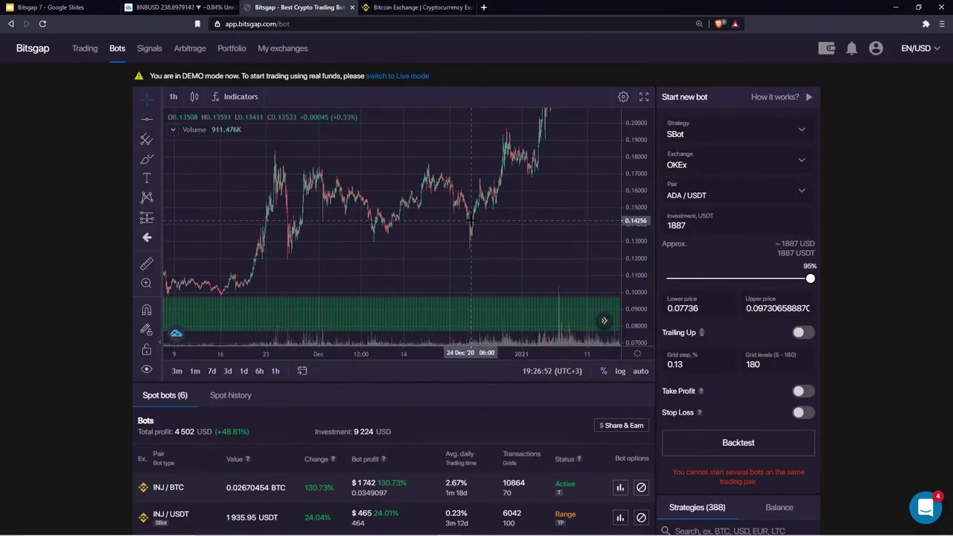
pyautogui.moveTo(564, 181); pyautogui.dragTo(435, 215)
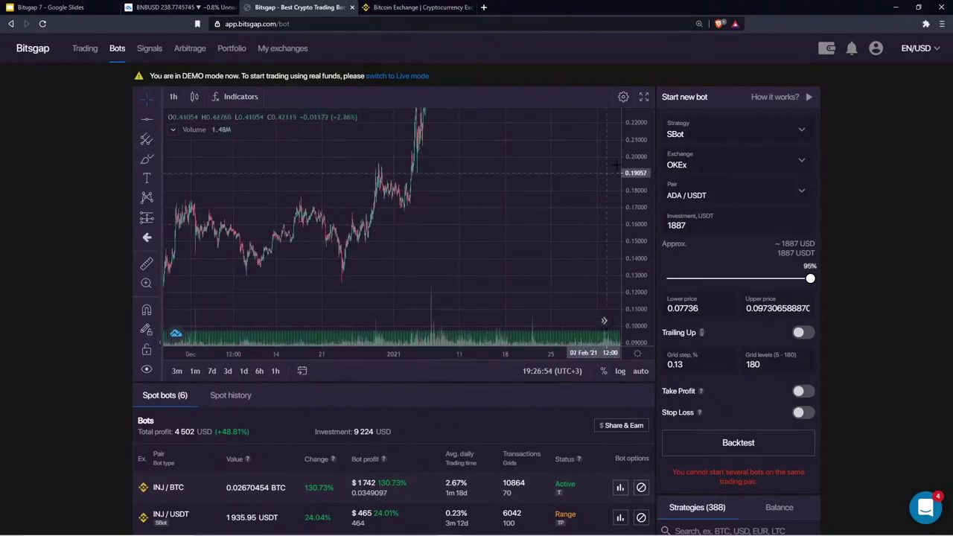
pyautogui.moveTo(632, 174); pyautogui.dragTo(631, 261)
pyautogui.hscroll(-5, 523, 171)
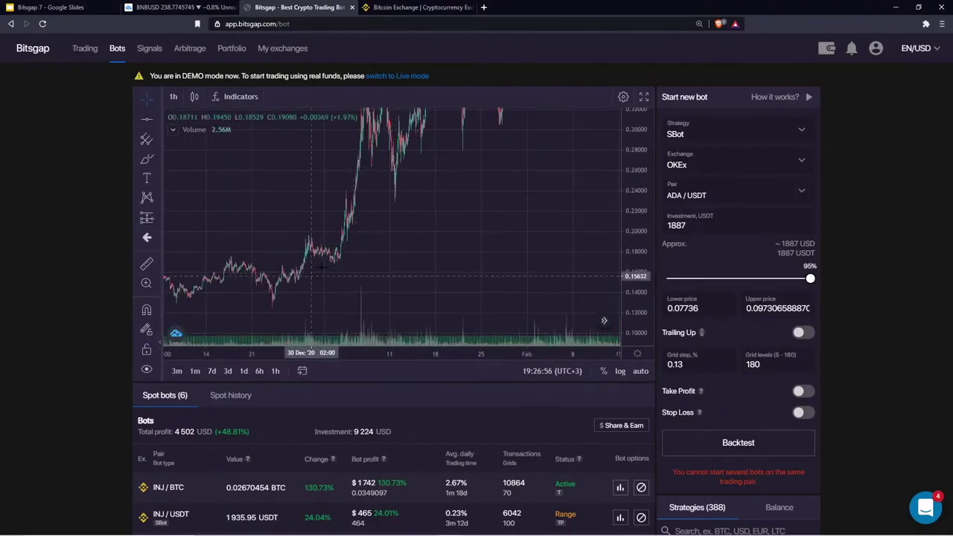
pyautogui.hscroll(-2, 462, 194)
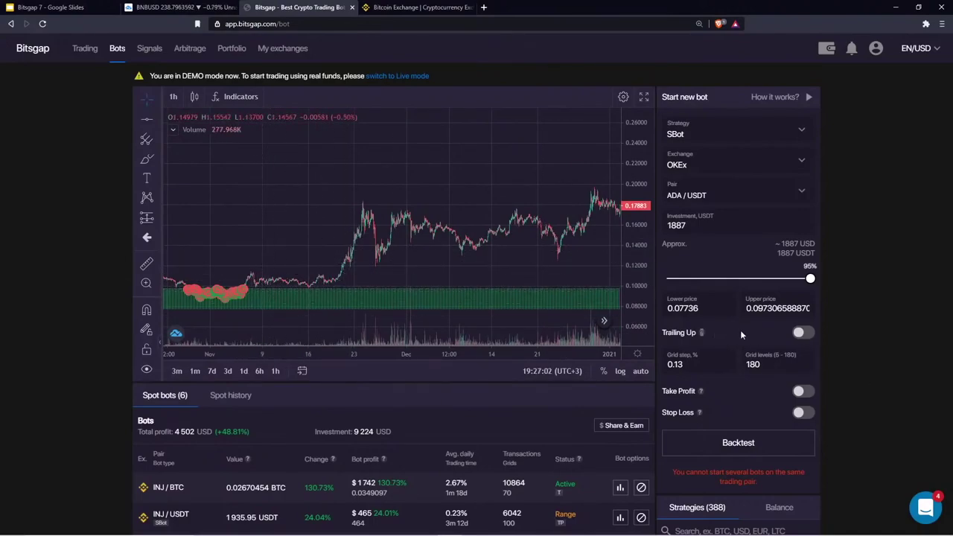
# Trace the ADA/USDT price away from the grid from late November 2020 to March 2021, and review the bot's Take Profit option
pyautogui.hscroll(1, 296, 260)
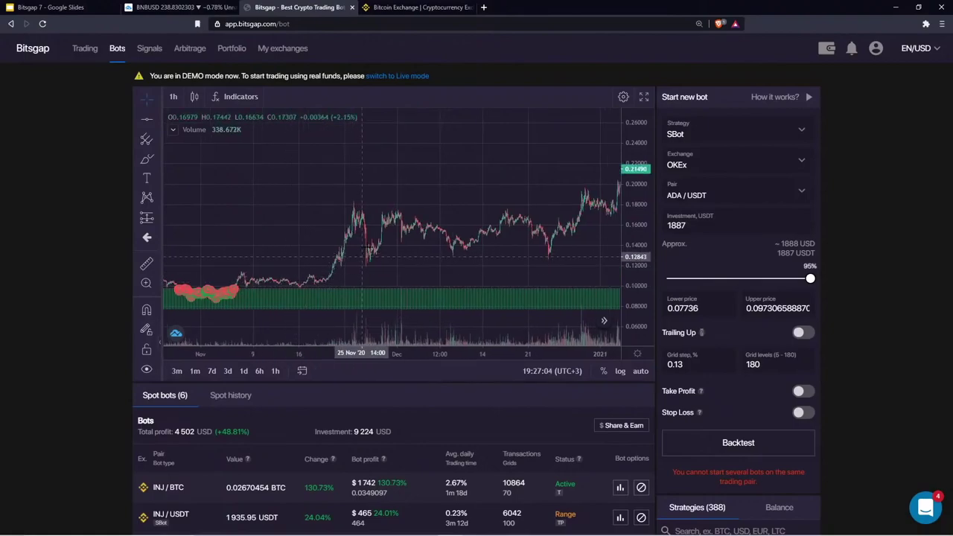
pyautogui.moveTo(464, 209); pyautogui.dragTo(340, 221)
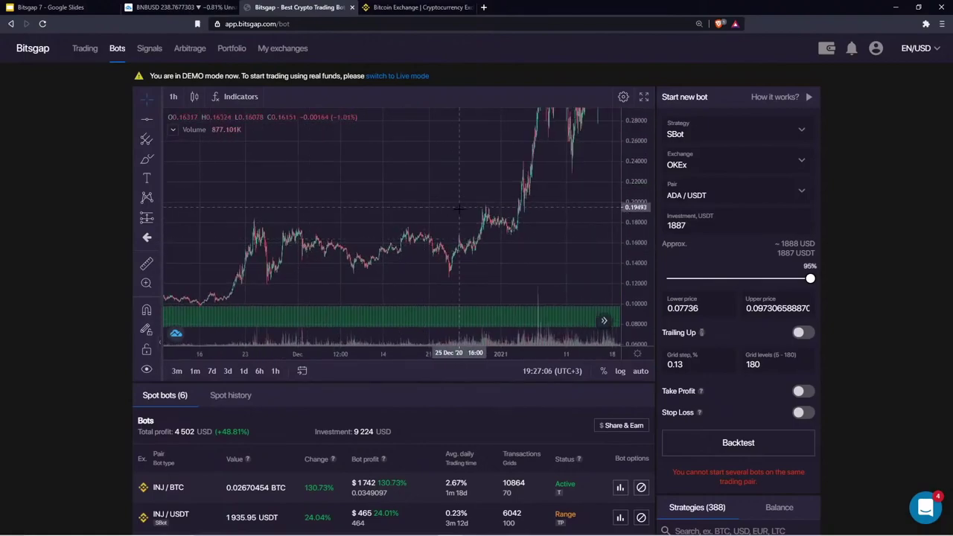
pyautogui.moveTo(479, 190); pyautogui.dragTo(291, 230)
pyautogui.moveTo(633, 191); pyautogui.dragTo(633, 272)
pyautogui.moveTo(461, 230); pyautogui.dragTo(411, 242)
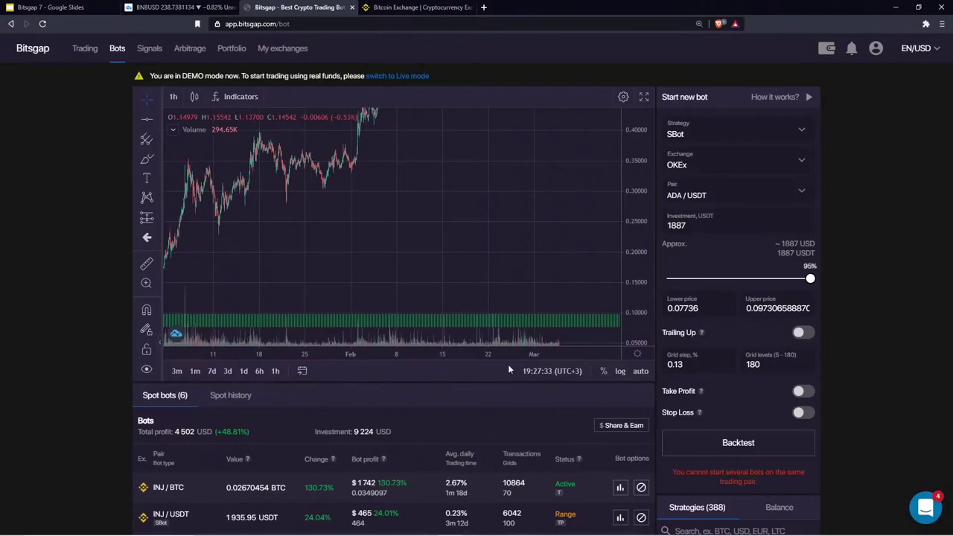
pyautogui.scroll(-2, 416, 373)
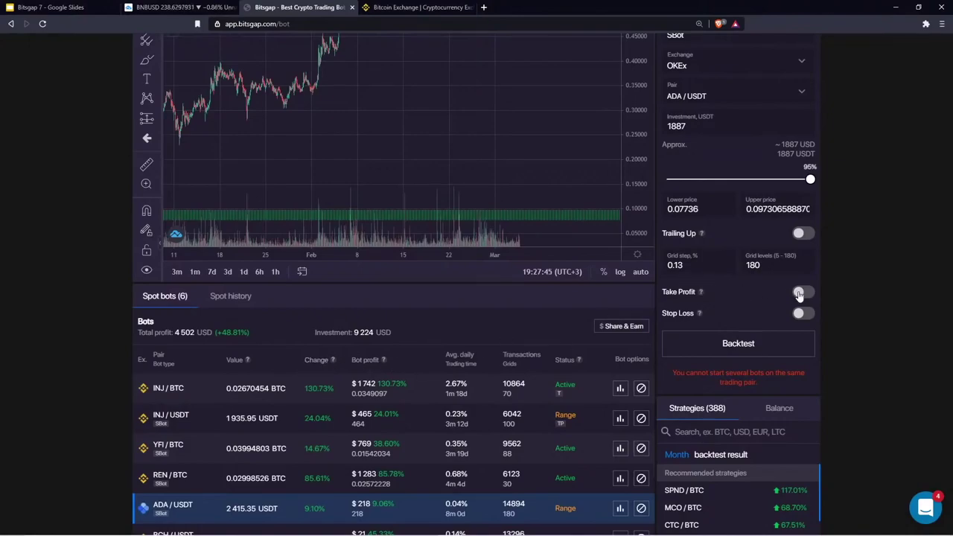
# Turn on Take Profit for the new ADA/USDT bot and set it to 20 percent
pyautogui.scroll(-1, 443, 337)
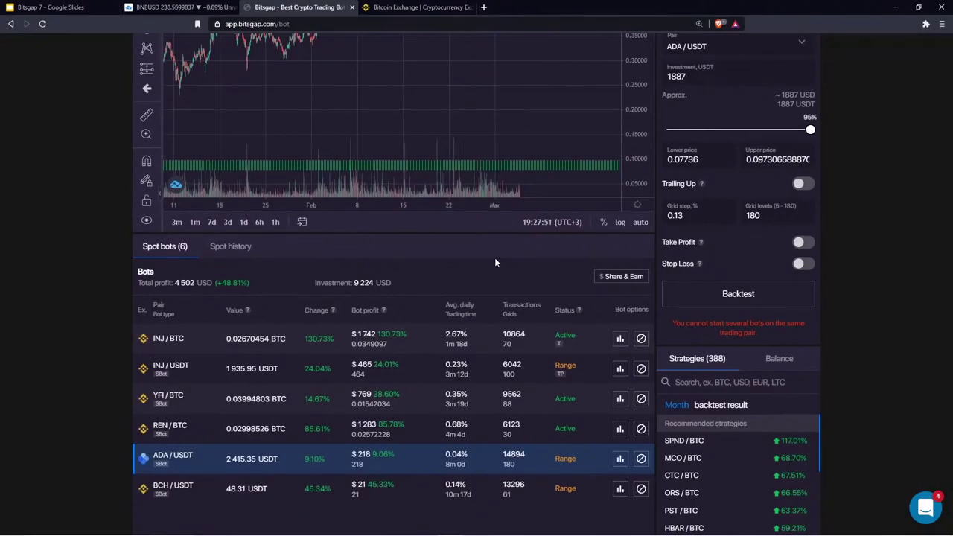
pyautogui.click(799, 242)
pyautogui.scroll(2, 572, 281)
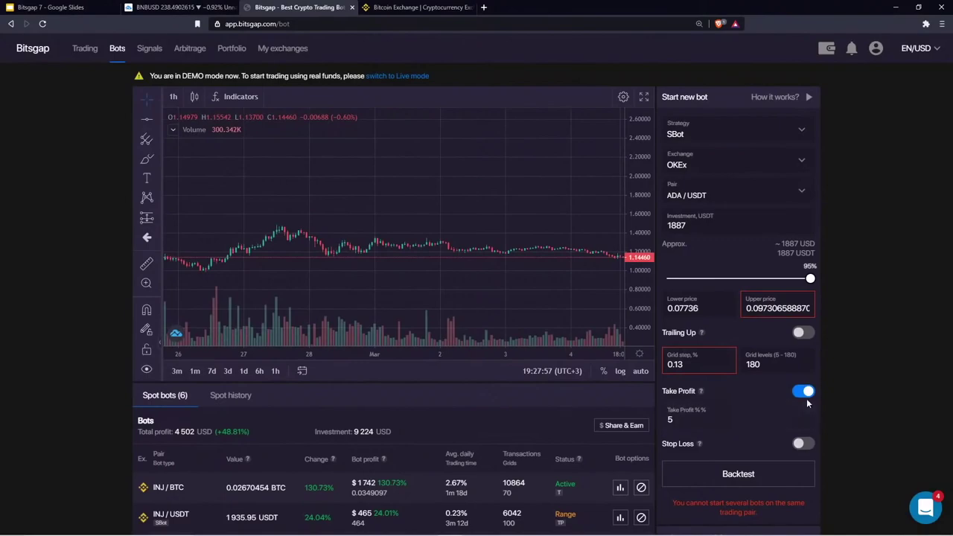
pyautogui.scroll(-1, 633, 402)
pyautogui.doubleClick(711, 376)
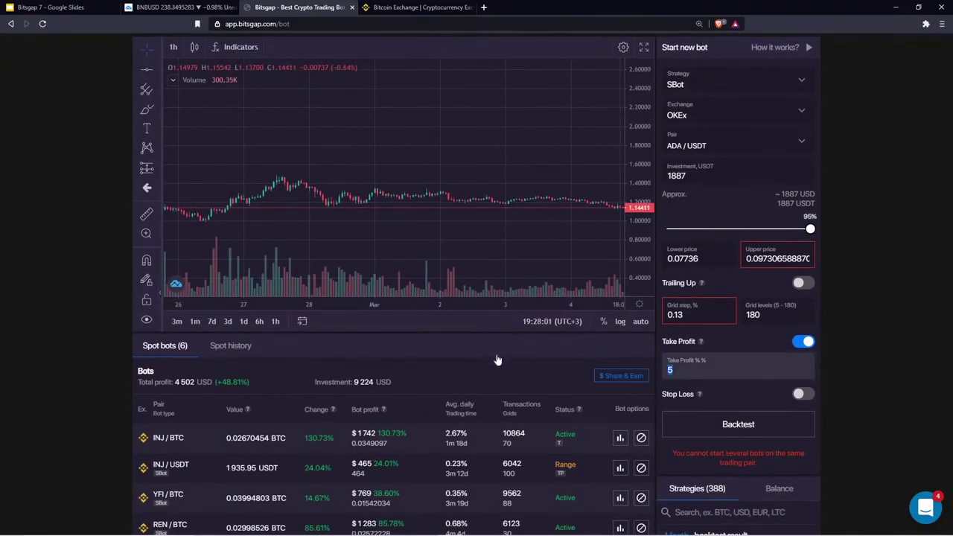
pyautogui.write('20')
pyautogui.hotkey('ctrl', 'a')
pyautogui.click(679, 372)
pyautogui.doubleClick(679, 371)
pyautogui.click(681, 370)
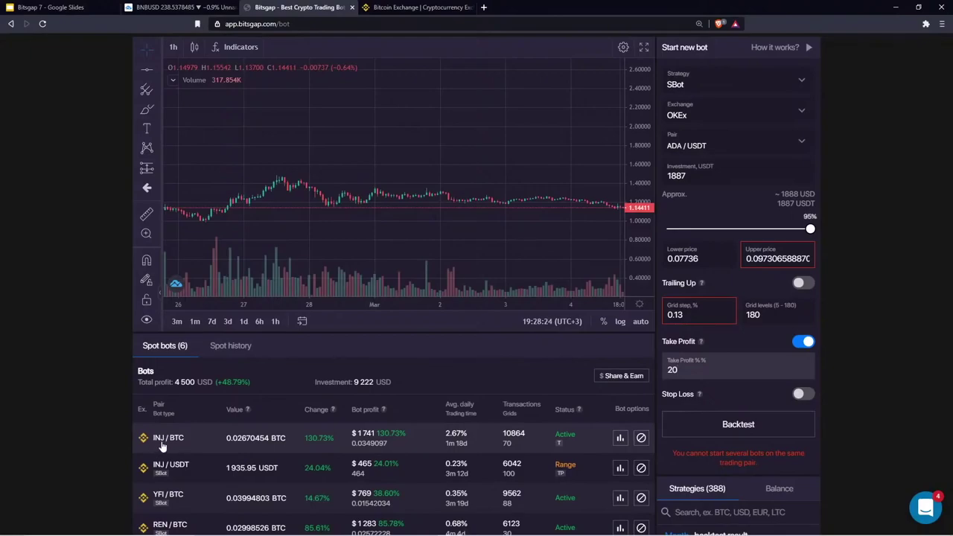
# Turn on Take Profit in the running INJ/BTC bot's settings, enter a new percentage and save the changes
pyautogui.click(620, 438)
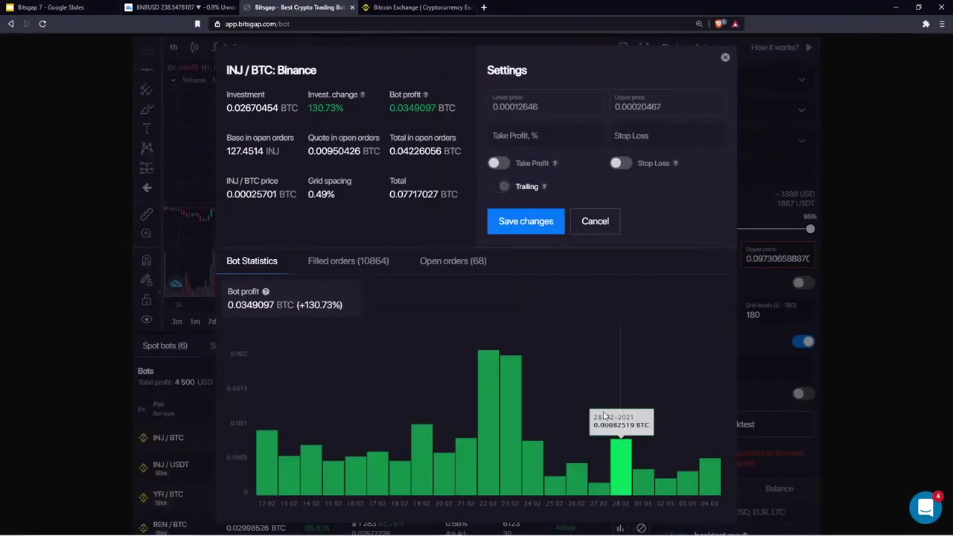
pyautogui.click(724, 58)
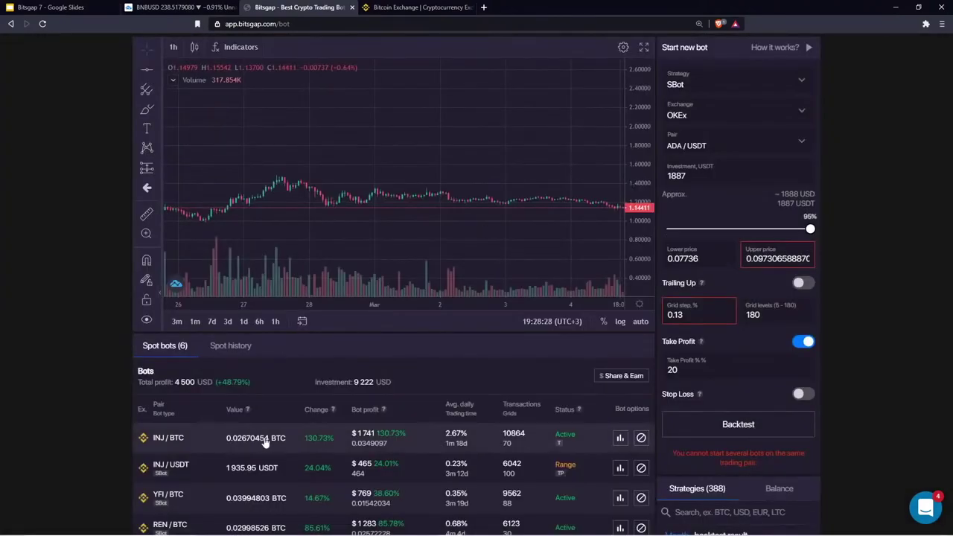
pyautogui.click(620, 438)
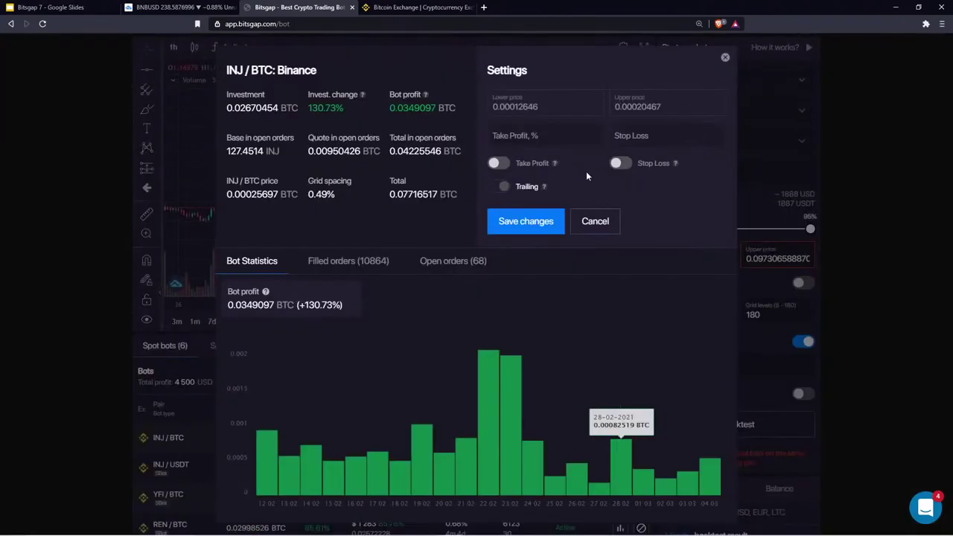
pyautogui.click(497, 166)
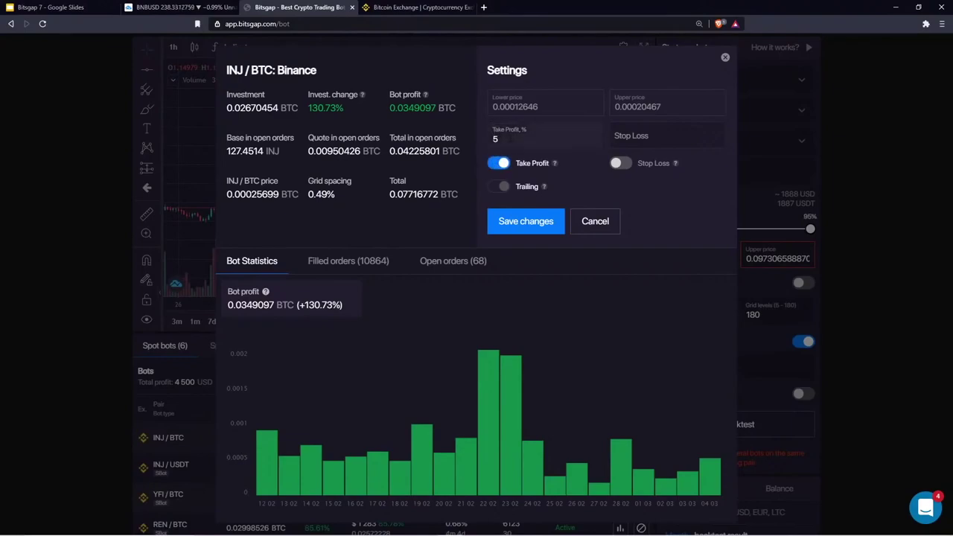
pyautogui.write('25')
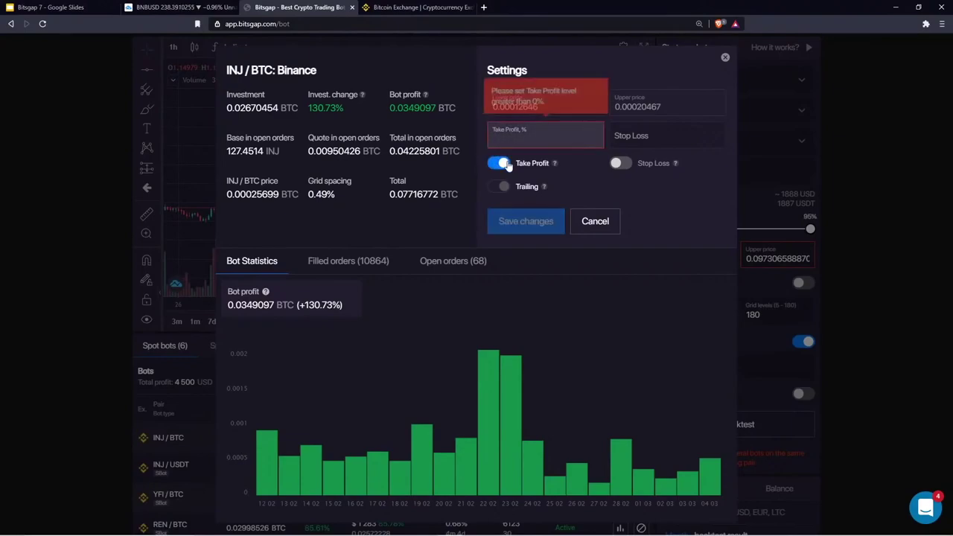
pyautogui.write('0')
pyautogui.click(526, 221)
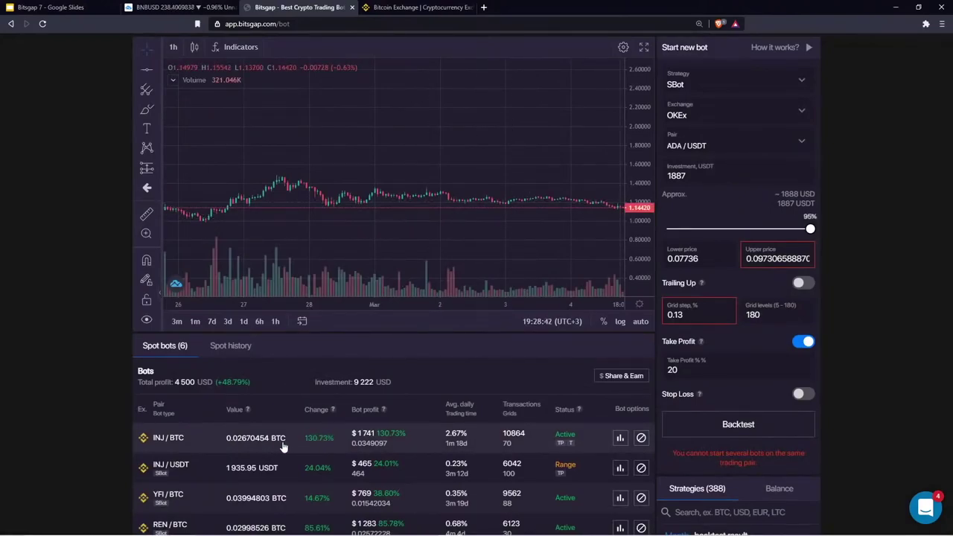
# Review the ADA/USDT price history from January to its latest candles in March 2021
pyautogui.click(620, 438)
pyautogui.scroll(-5, 470, 209)
pyautogui.scroll(-5, 471, 208)
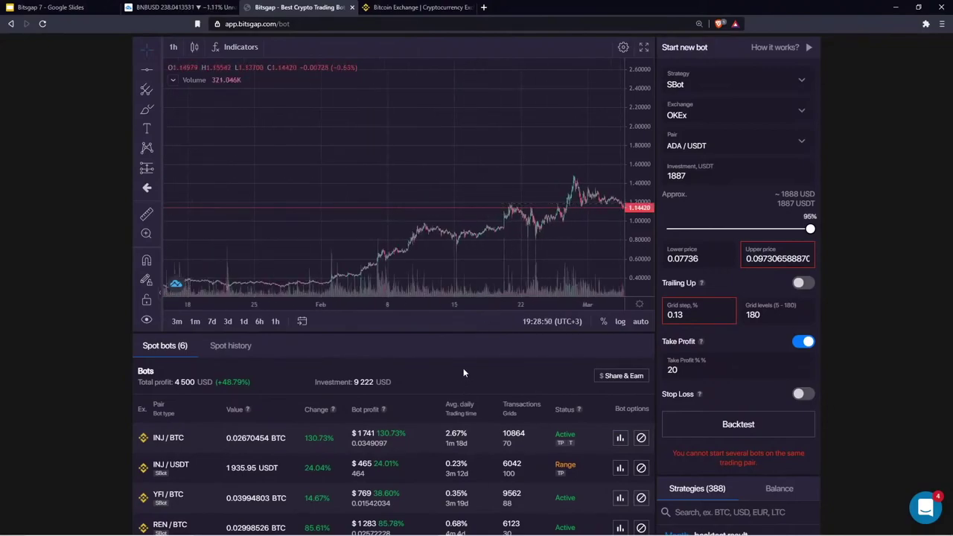
pyautogui.moveTo(483, 224); pyautogui.dragTo(375, 160)
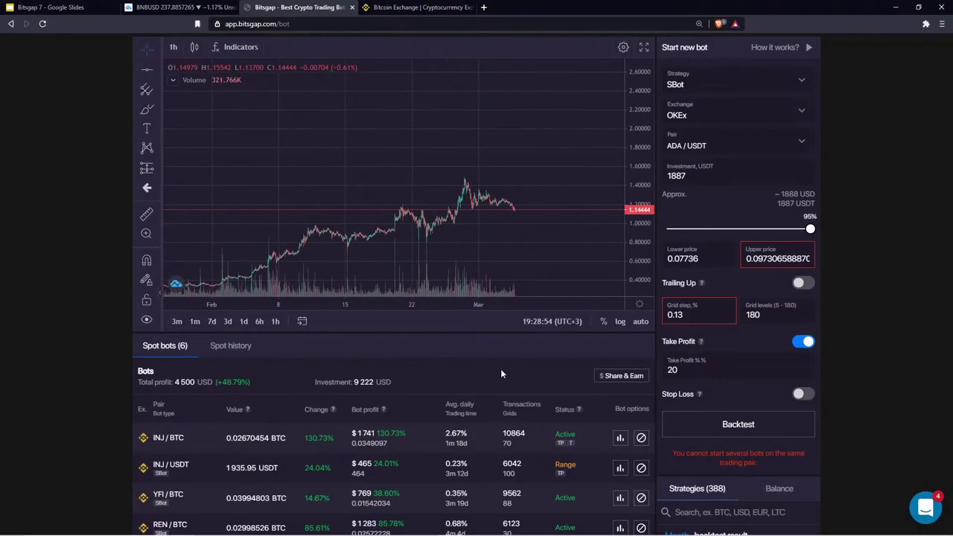
pyautogui.moveTo(528, 191); pyautogui.dragTo(444, 151)
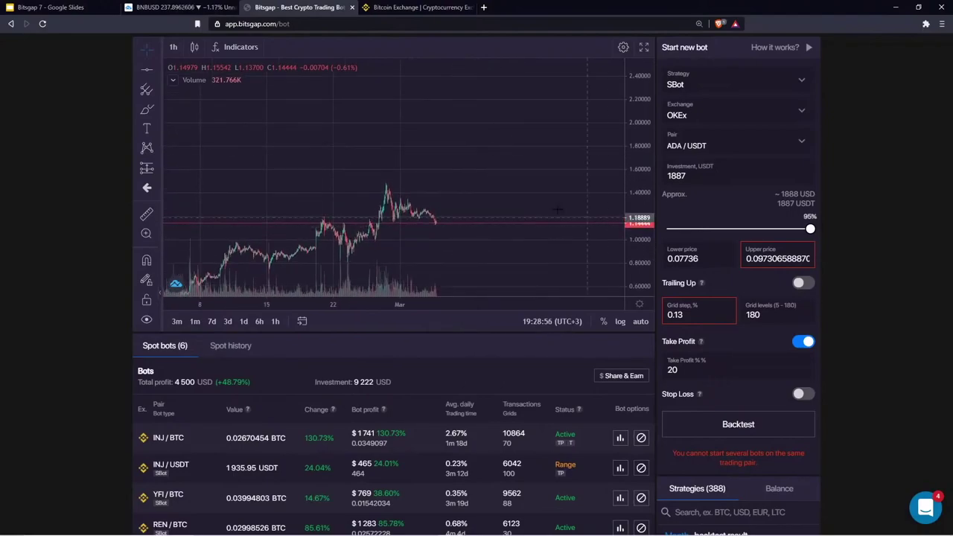
# Open the REN/BTC bot's details and examine its Base in open orders amount
pyautogui.scroll(-2, 543, 394)
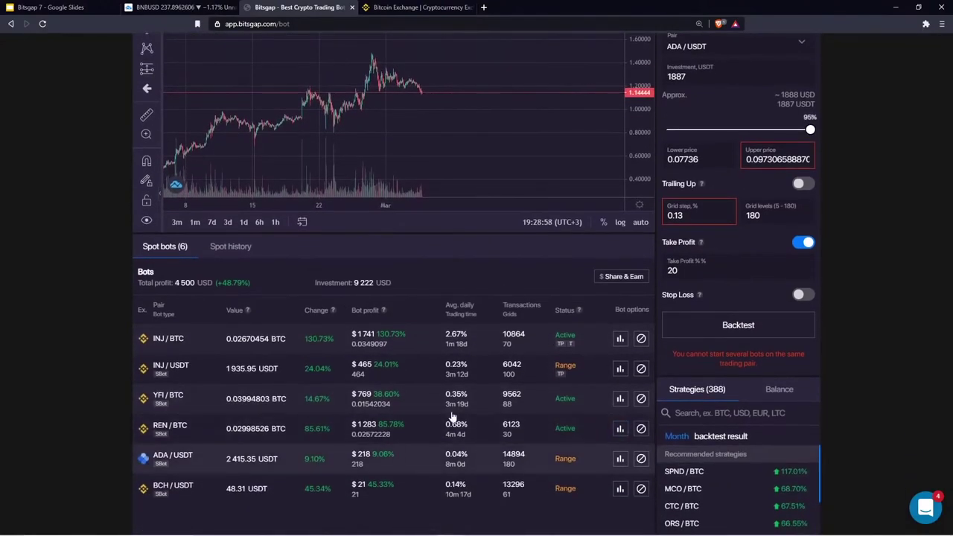
pyautogui.click(619, 429)
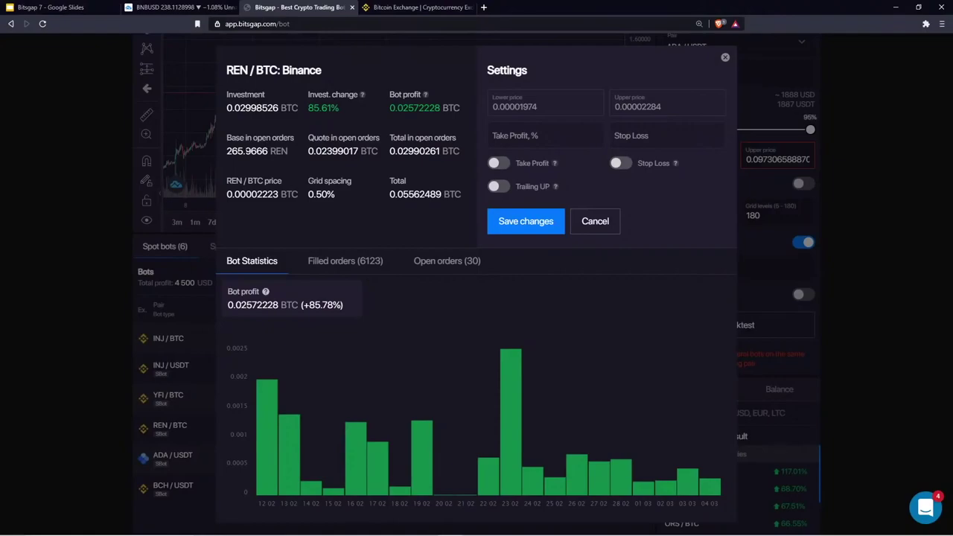
pyautogui.moveTo(226, 152); pyautogui.dragTo(252, 151)
pyautogui.click(276, 164)
pyautogui.doubleClick(279, 151)
pyautogui.moveTo(227, 151); pyautogui.dragTo(271, 157)
pyautogui.click(284, 159)
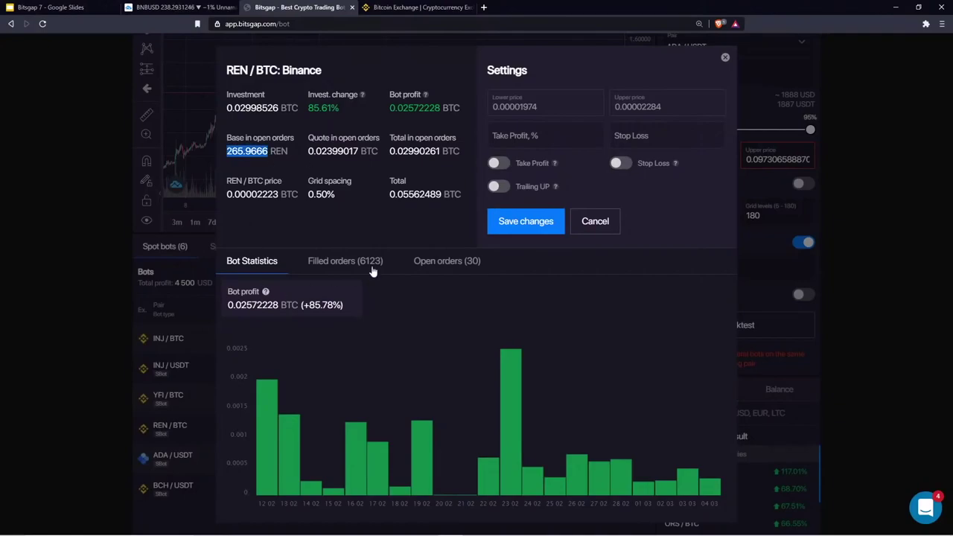
# List the REN/BTC bot's open orders, sort them by side and check the amounts of the first buy and sell orders
pyautogui.click(446, 262)
pyautogui.click(355, 290)
pyautogui.click(353, 293)
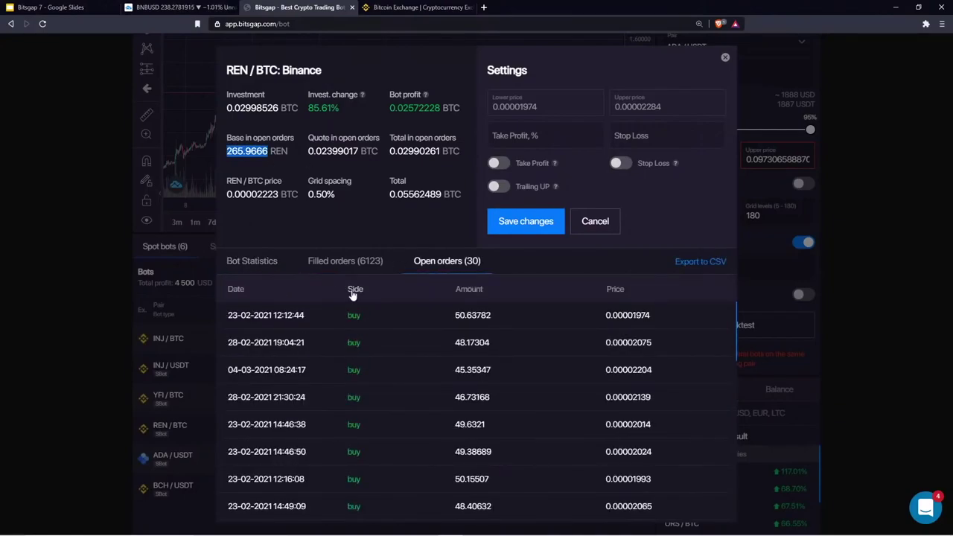
pyautogui.click(352, 293)
pyautogui.click(353, 293)
pyautogui.moveTo(454, 314); pyautogui.dragTo(490, 315)
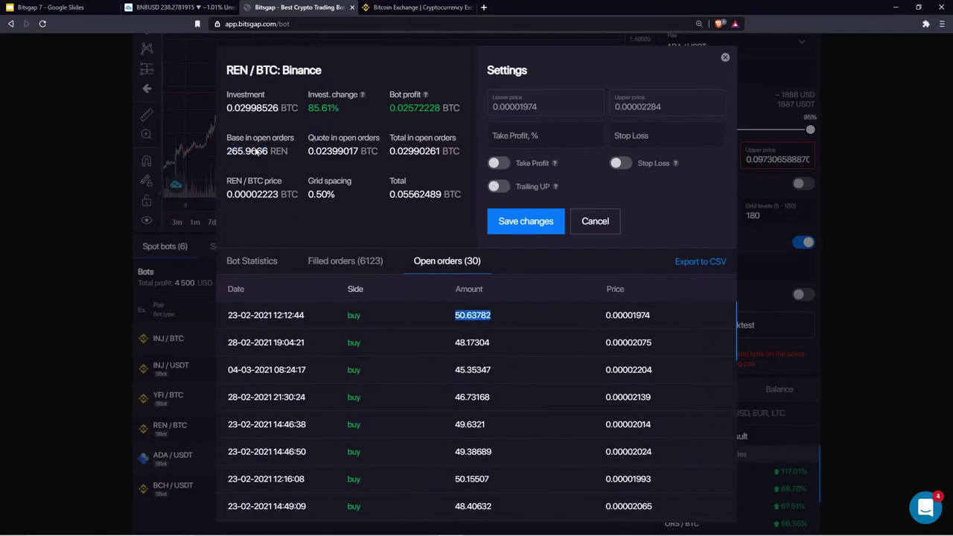
pyautogui.click(468, 338)
pyautogui.click(358, 295)
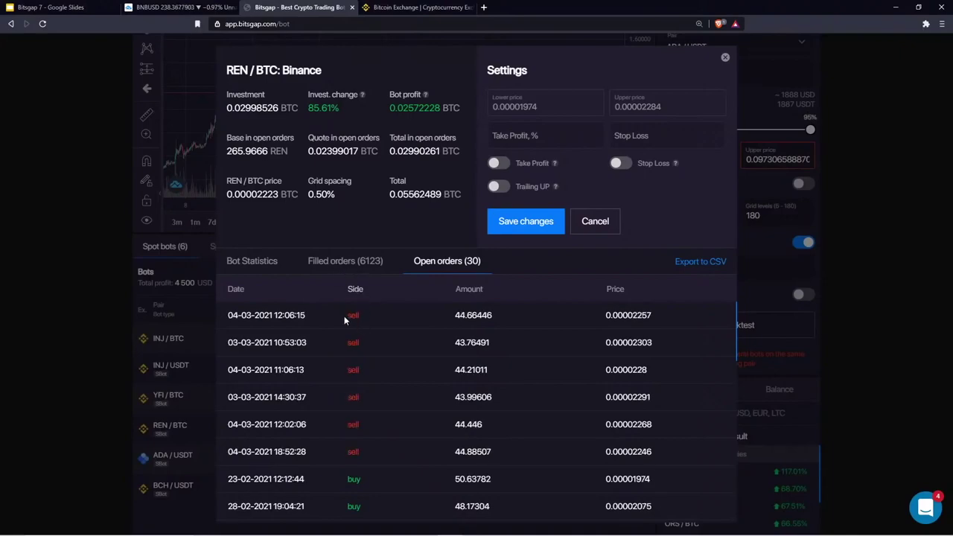
pyautogui.moveTo(451, 315); pyautogui.dragTo(495, 320)
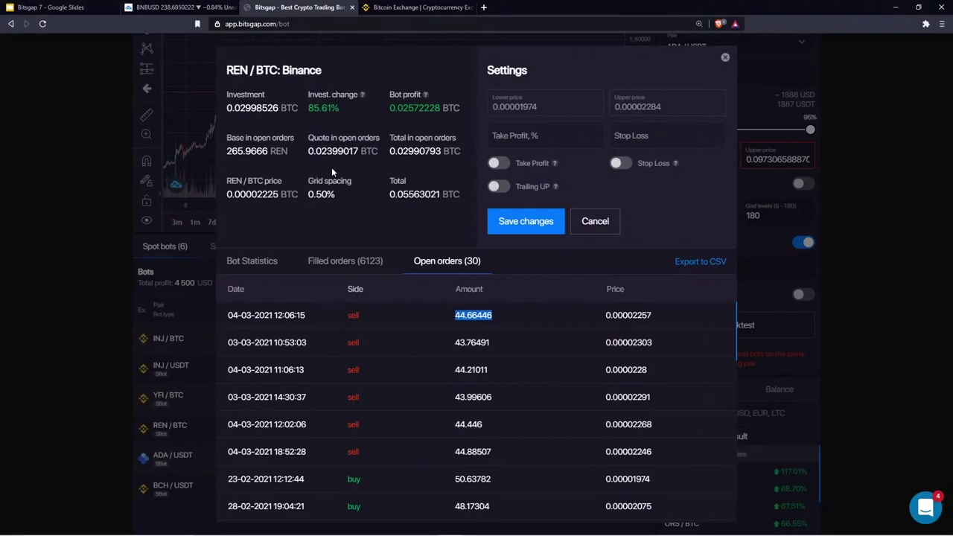
# Compare the REN/BTC bot's Base in open orders with its listed sell and buy orders, and close the details
pyautogui.moveTo(288, 151); pyautogui.dragTo(220, 157)
pyautogui.click(290, 152)
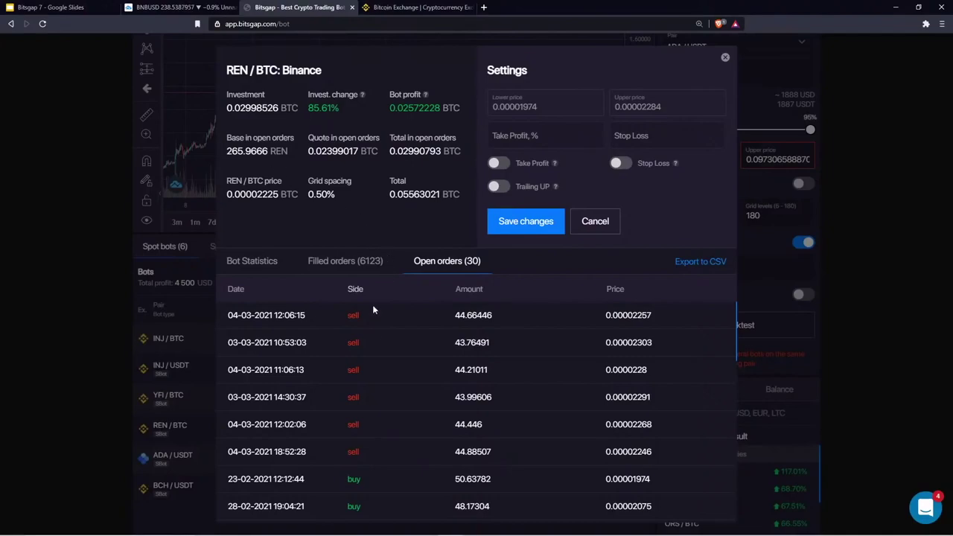
pyautogui.scroll(-2, 354, 414)
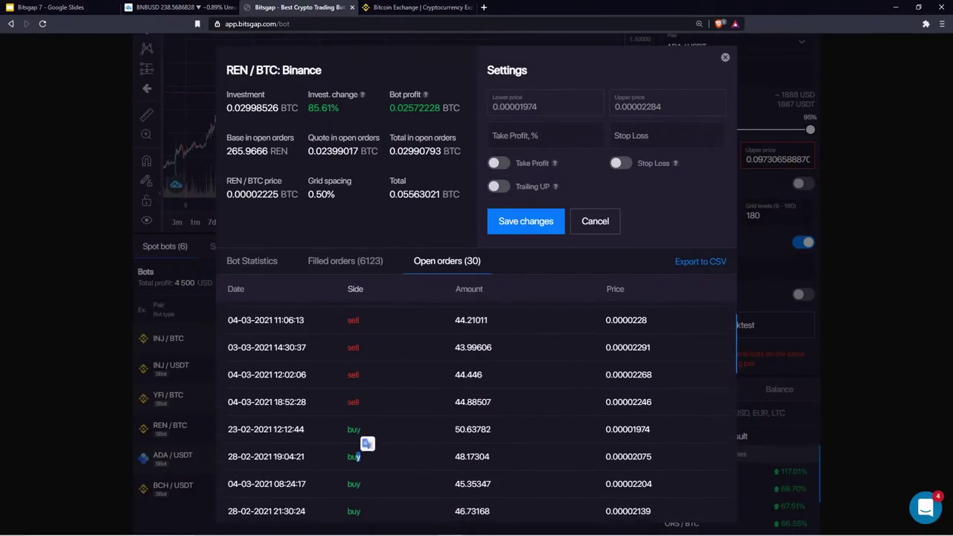
pyautogui.doubleClick(351, 404)
pyautogui.click(371, 378)
pyautogui.scroll(1, 371, 379)
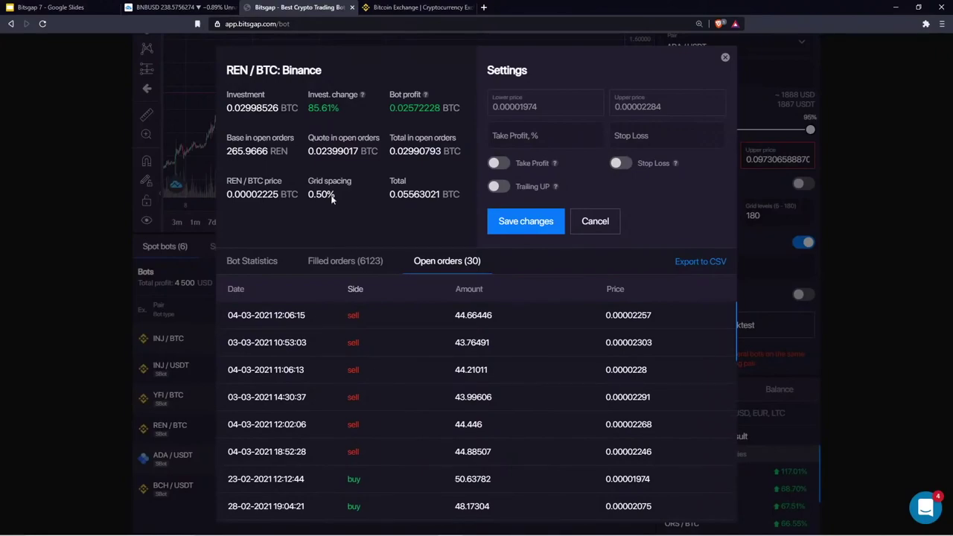
pyautogui.moveTo(227, 151); pyautogui.dragTo(367, 137)
pyautogui.click(305, 152)
pyautogui.click(292, 149)
pyautogui.moveTo(227, 138); pyautogui.dragTo(290, 152)
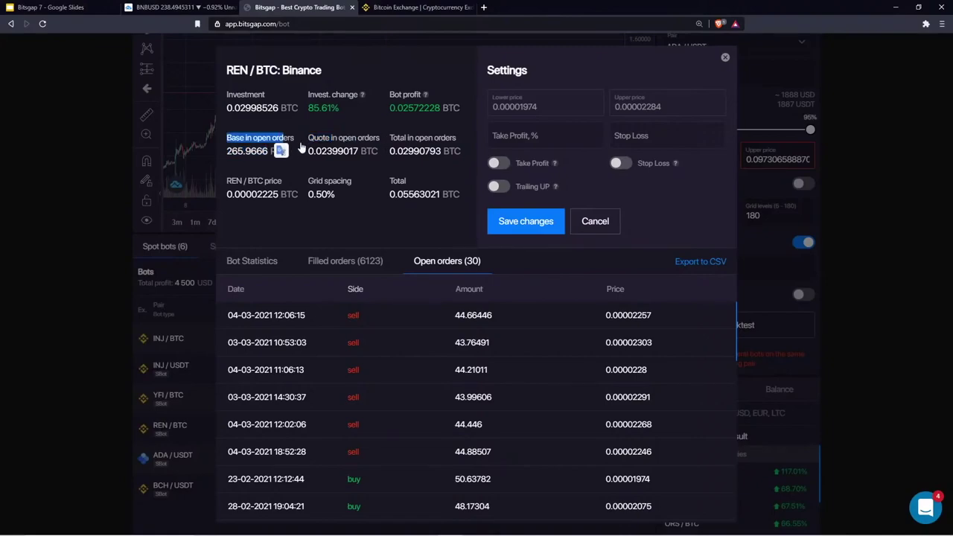
pyautogui.click(303, 147)
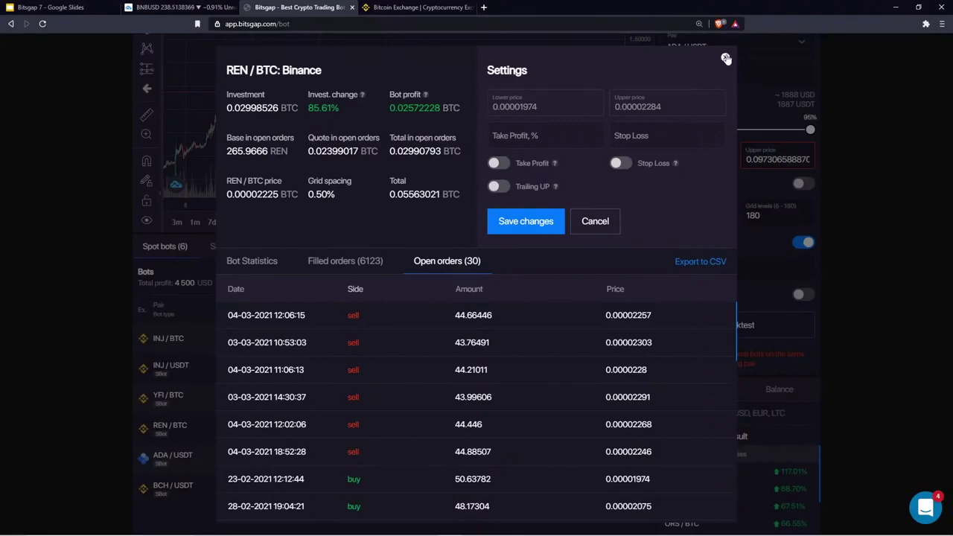
pyautogui.click(725, 58)
# Load the recommended ORS/BTC strategy into the new bot form
pyautogui.scroll(3, 537, 201)
pyautogui.scroll(-5, 538, 202)
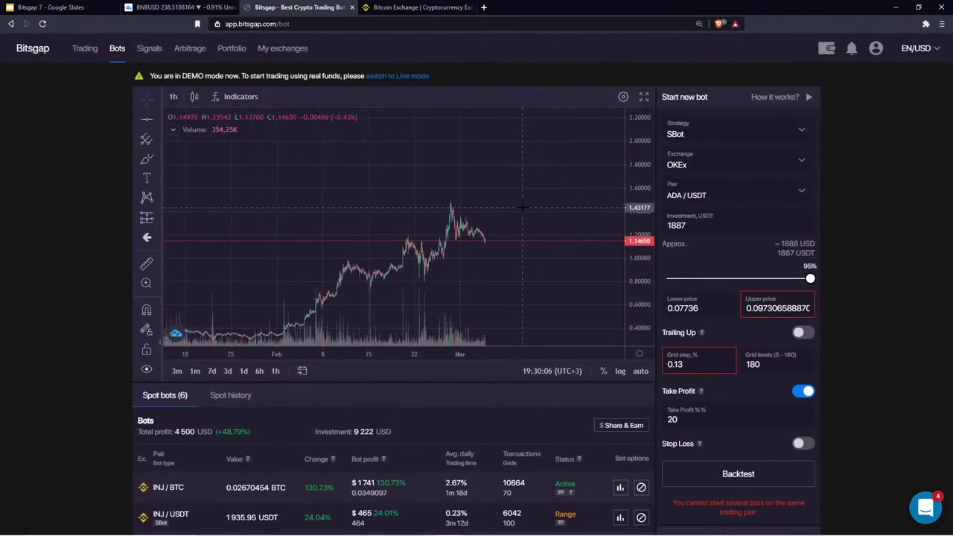
pyautogui.moveTo(524, 206); pyautogui.dragTo(374, 195)
pyautogui.scroll(-3, 676, 417)
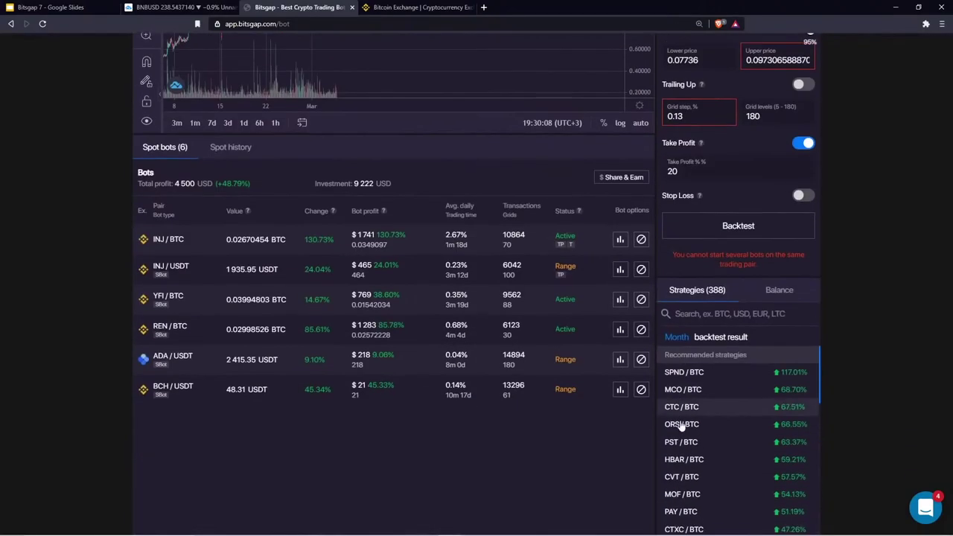
pyautogui.click(707, 430)
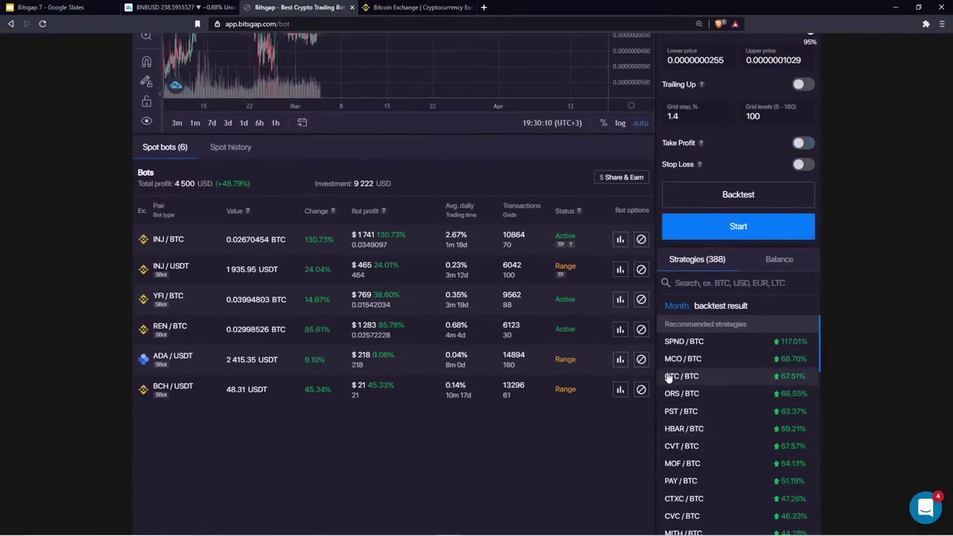
# Set the ORS/BTC grid's Lower price to 0.0000000596 and Upper price to 0.0000001111 on the chart
pyautogui.scroll(4, 526, 497)
pyautogui.moveTo(489, 229); pyautogui.dragTo(565, 181)
pyautogui.moveTo(638, 220); pyautogui.dragTo(633, 286)
pyautogui.moveTo(584, 345); pyautogui.dragTo(585, 274)
pyautogui.moveTo(566, 158); pyautogui.dragTo(567, 128)
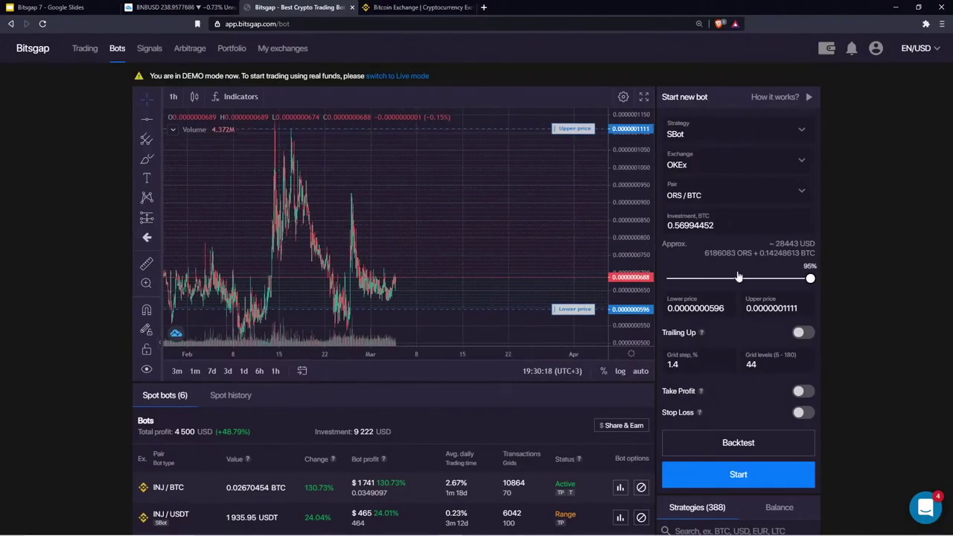
# Highlight the ORS share of the investment, and handwrite 80 and a falling arrow below the Lower price with the Brush
pyautogui.moveTo(703, 253); pyautogui.dragTo(752, 253)
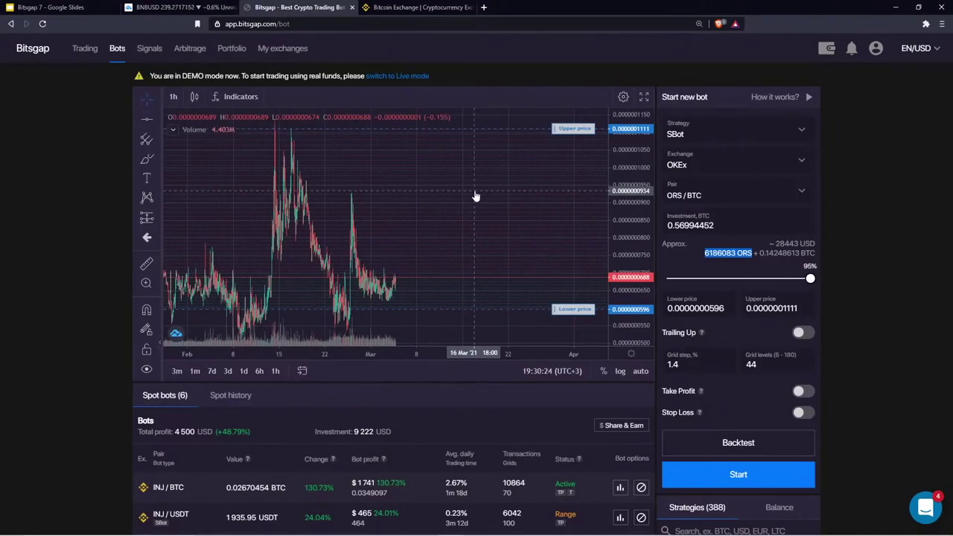
pyautogui.moveTo(528, 162); pyautogui.dragTo(493, 178)
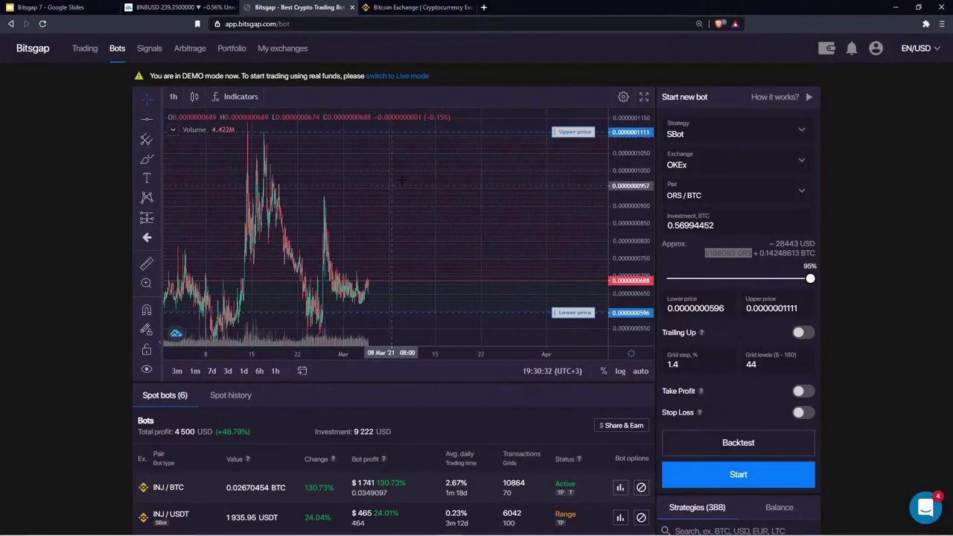
pyautogui.click(147, 159)
pyautogui.moveTo(480, 189)
pyautogui.mouseDown()
pyautogui.moveTo(487, 209)
pyautogui.moveTo(489, 190)
pyautogui.mouseUp()
pyautogui.moveTo(503, 189)
pyautogui.mouseDown()
pyautogui.moveTo(515, 196)
pyautogui.moveTo(505, 187)
pyautogui.mouseUp()
pyautogui.moveTo(578, 186)
pyautogui.mouseDown()
pyautogui.moveTo(566, 213)
pyautogui.moveTo(579, 195)
pyautogui.mouseUp()
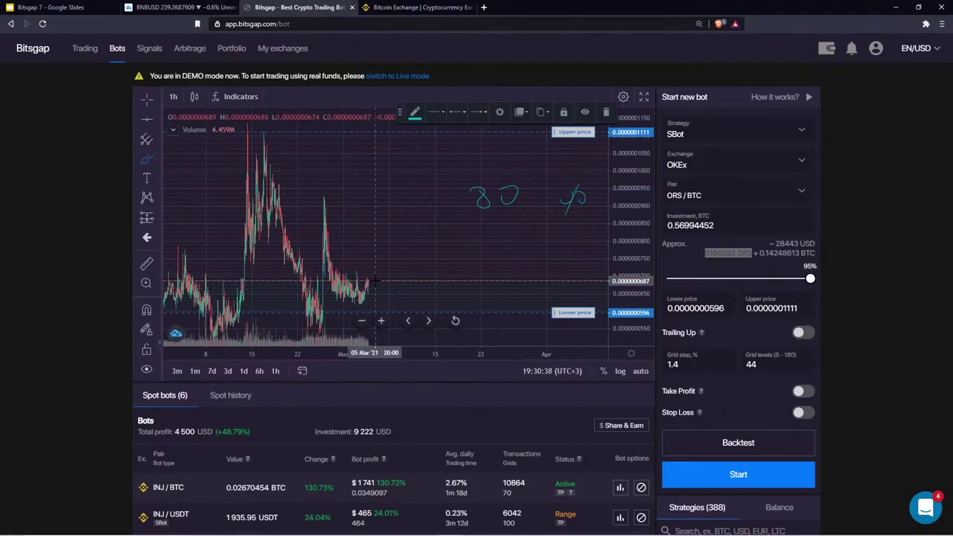
pyautogui.moveTo(374, 280); pyautogui.dragTo(398, 327)
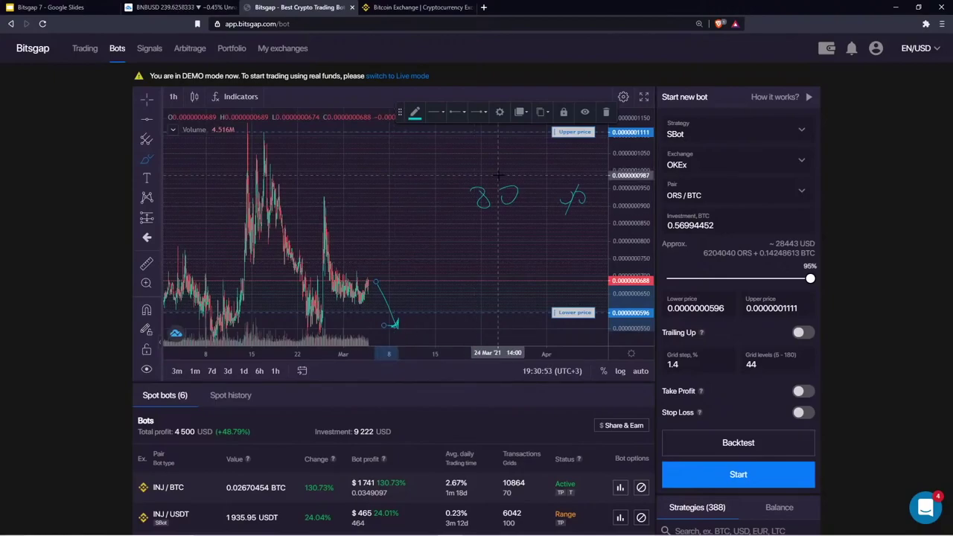
# Turn on Stop Loss for the ORS/BTC bot and lower its Upper price to 0.0000000931
pyautogui.click(804, 413)
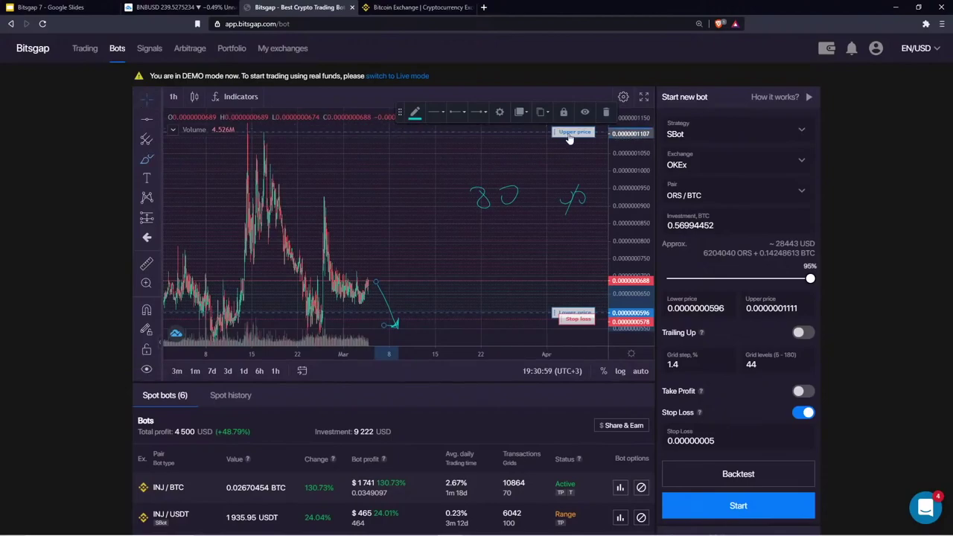
pyautogui.moveTo(573, 137); pyautogui.dragTo(573, 199)
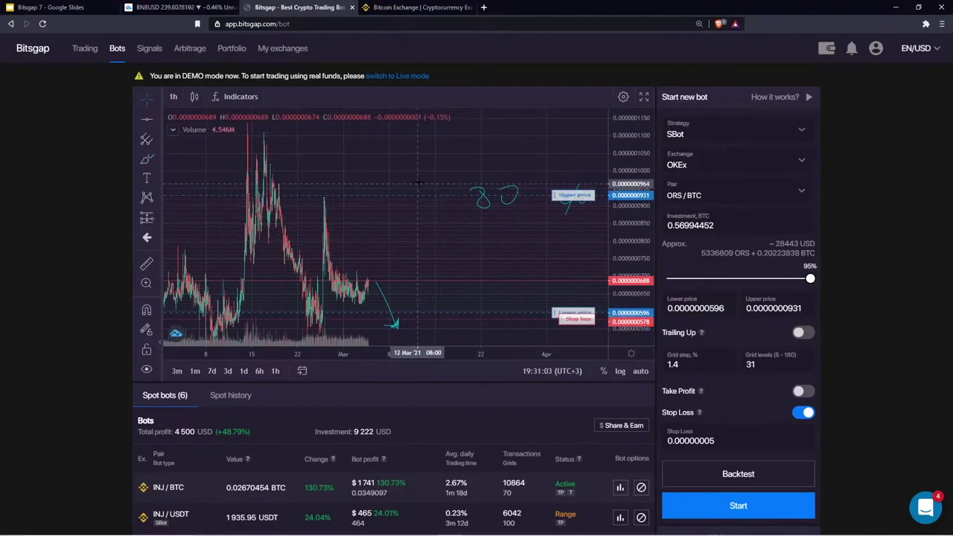
# Delete every stroke of the handwritten 80 % from the ORS/BTC chart, keeping the falling arrow
pyautogui.moveTo(419, 177); pyautogui.dragTo(420, 168)
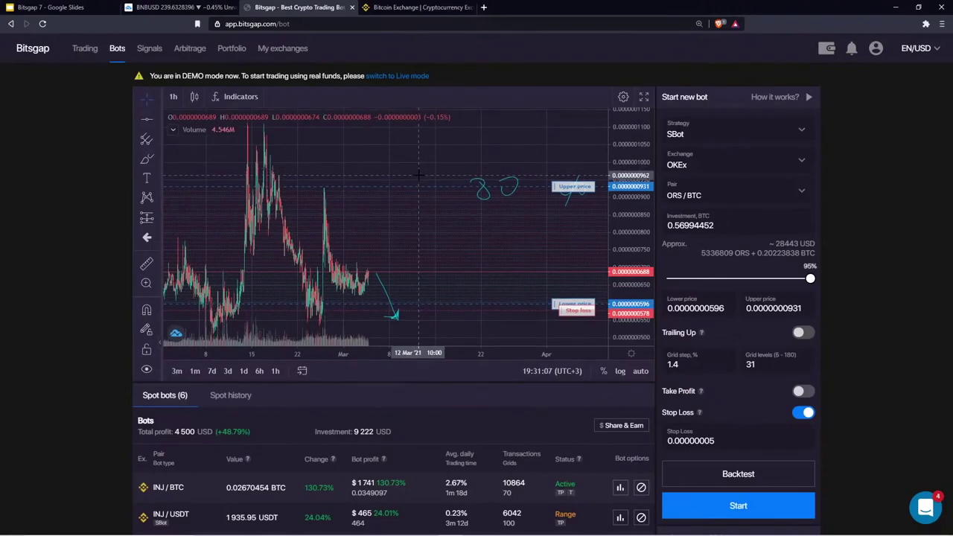
pyautogui.moveTo(420, 175); pyautogui.dragTo(372, 184)
pyautogui.click(436, 197)
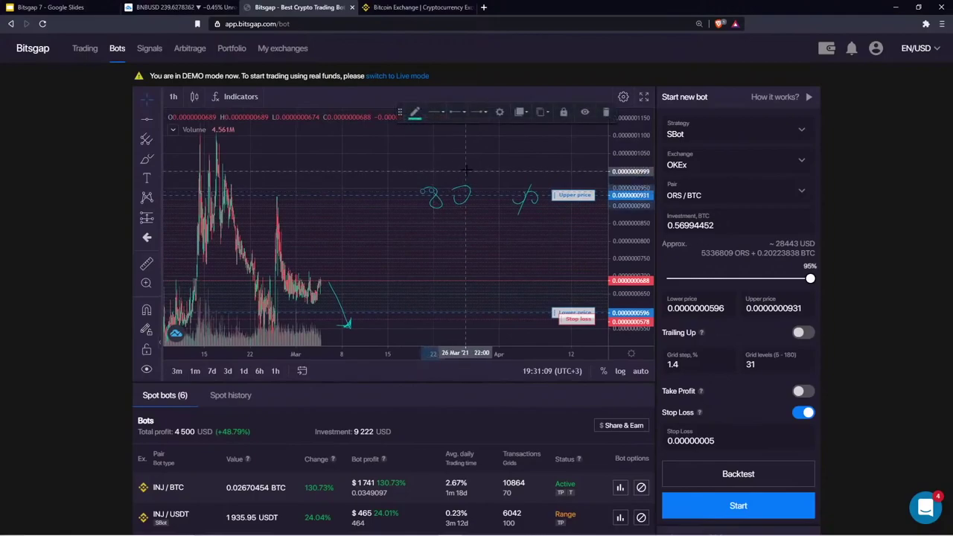
pyautogui.click(606, 112)
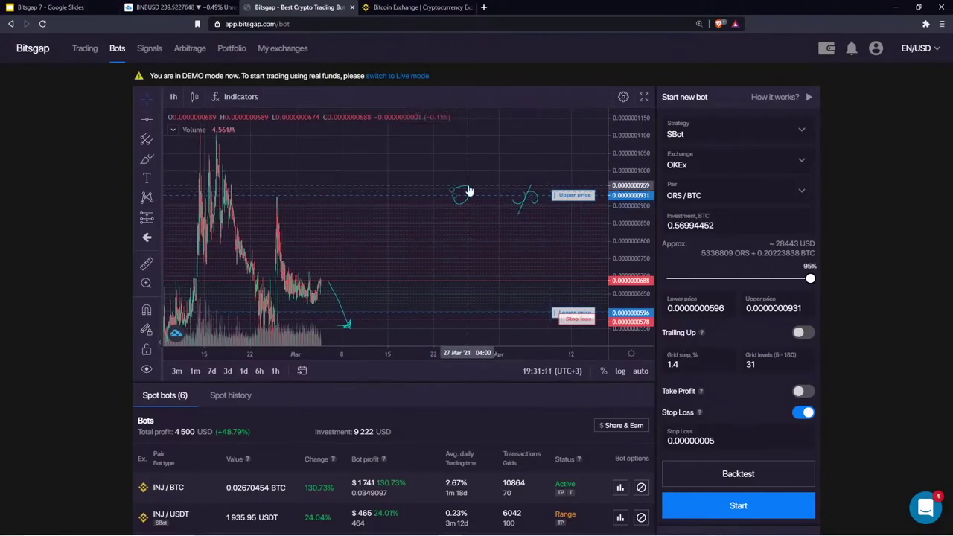
pyautogui.click(607, 115)
pyautogui.click(530, 196)
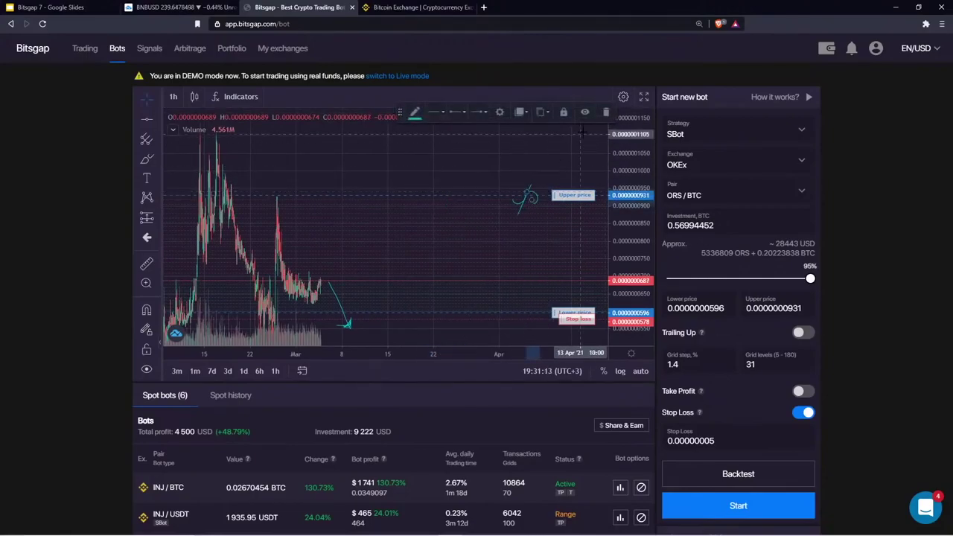
pyautogui.click(605, 112)
pyautogui.click(527, 195)
pyautogui.click(605, 112)
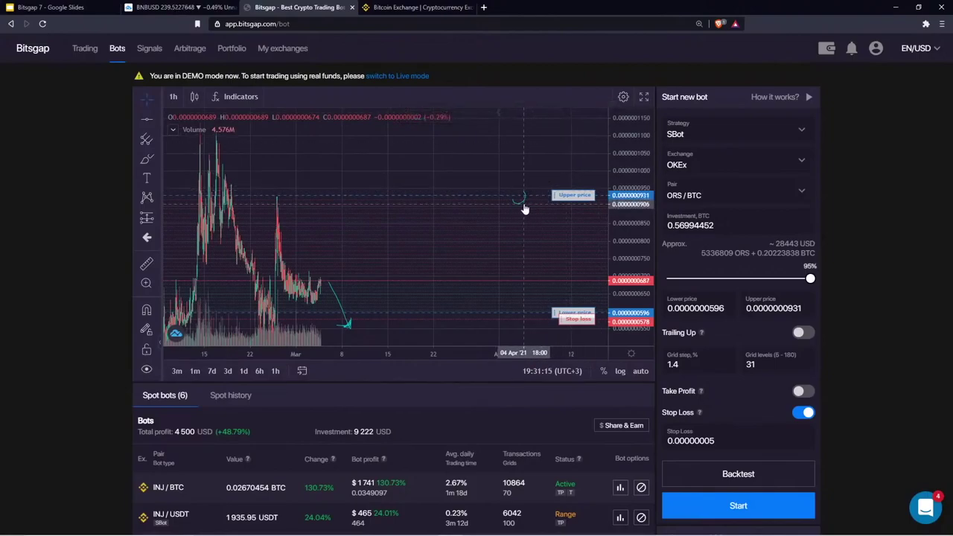
pyautogui.click(522, 201)
pyautogui.click(605, 113)
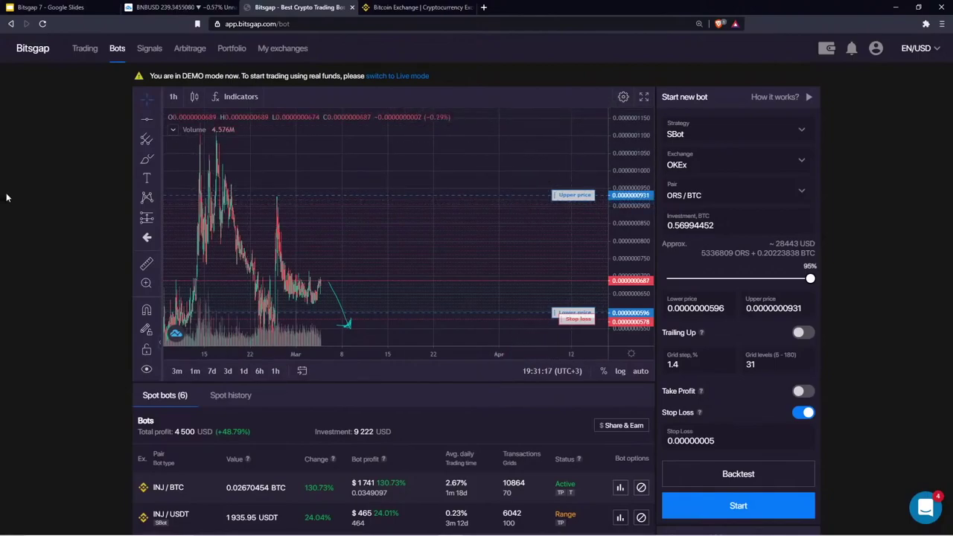
# Raise the ORS/BTC bot's Upper price to 0.0000001094 on the chart
pyautogui.click(146, 159)
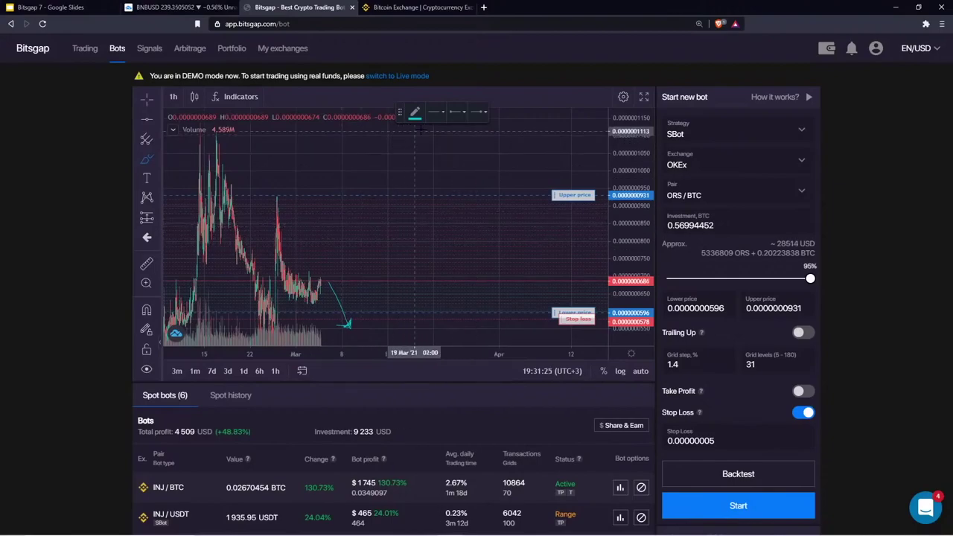
pyautogui.click(151, 103)
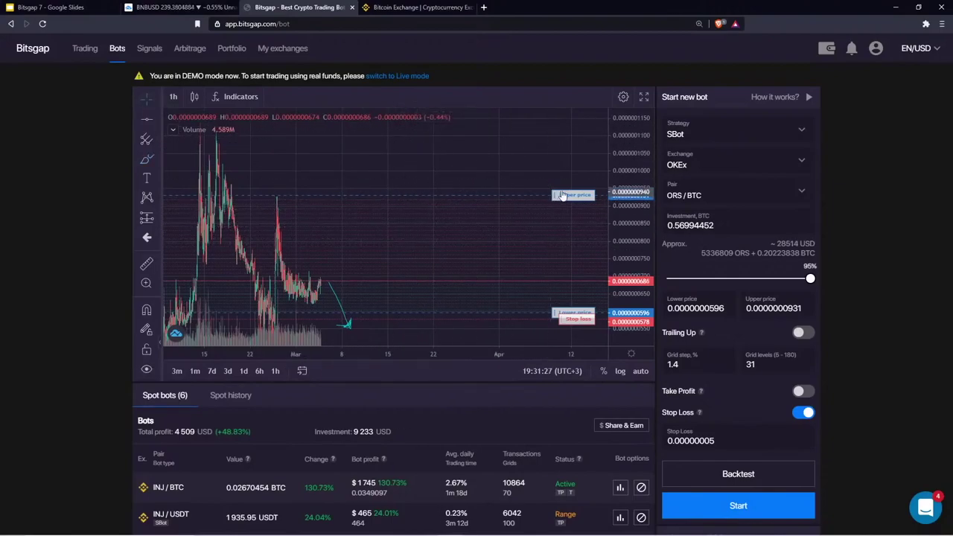
pyautogui.moveTo(569, 196); pyautogui.dragTo(562, 138)
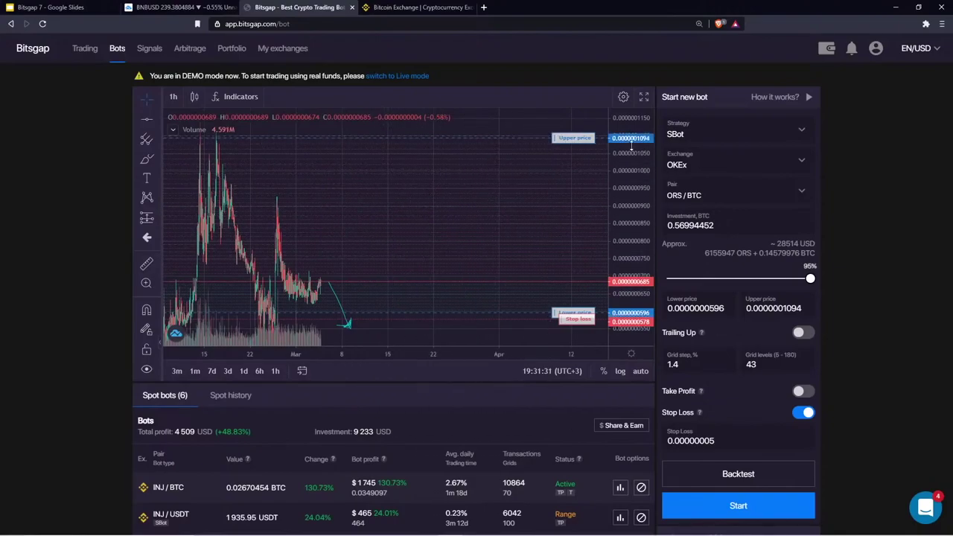
pyautogui.moveTo(630, 147); pyautogui.dragTo(630, 153)
pyautogui.moveTo(467, 189); pyautogui.dragTo(471, 186)
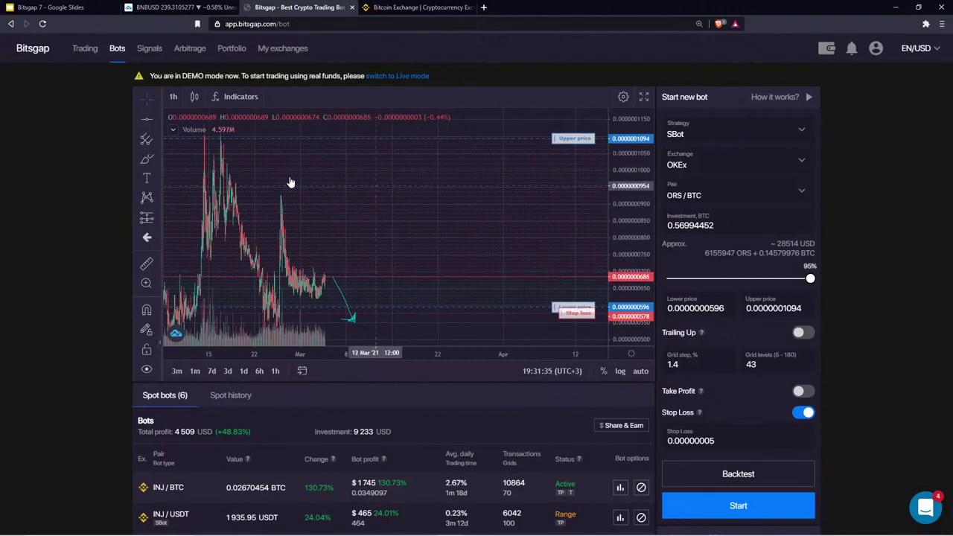
# Handwrite a percentage figure with the Brush in the empty area right of the ORS/BTC candles, between the grid limits
pyautogui.click(147, 159)
pyautogui.moveTo(443, 188); pyautogui.dragTo(487, 191)
pyautogui.moveTo(531, 185)
pyautogui.mouseDown()
pyautogui.moveTo(524, 223)
pyautogui.moveTo(538, 203)
pyautogui.moveTo(558, 212)
pyautogui.mouseUp()
# Delete all strokes of the new handwritten percentage from the ORS/BTC chart
pyautogui.click(605, 113)
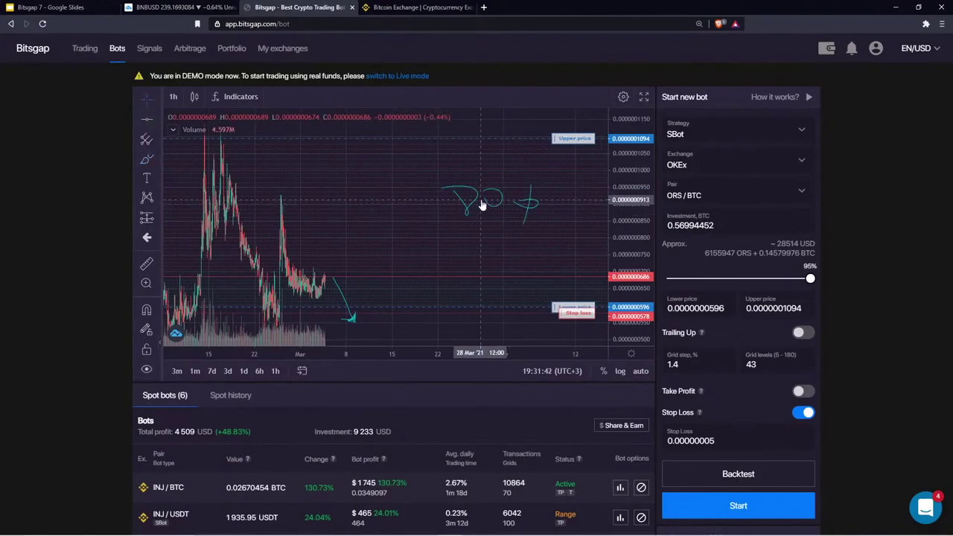
pyautogui.click(478, 202)
pyautogui.click(605, 113)
pyautogui.click(502, 204)
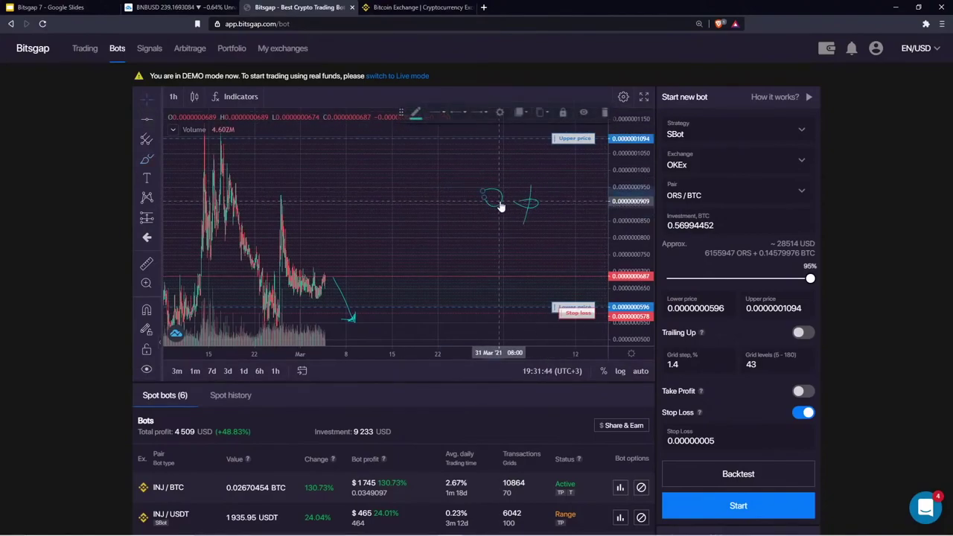
pyautogui.click(605, 113)
pyautogui.click(530, 207)
pyautogui.click(605, 113)
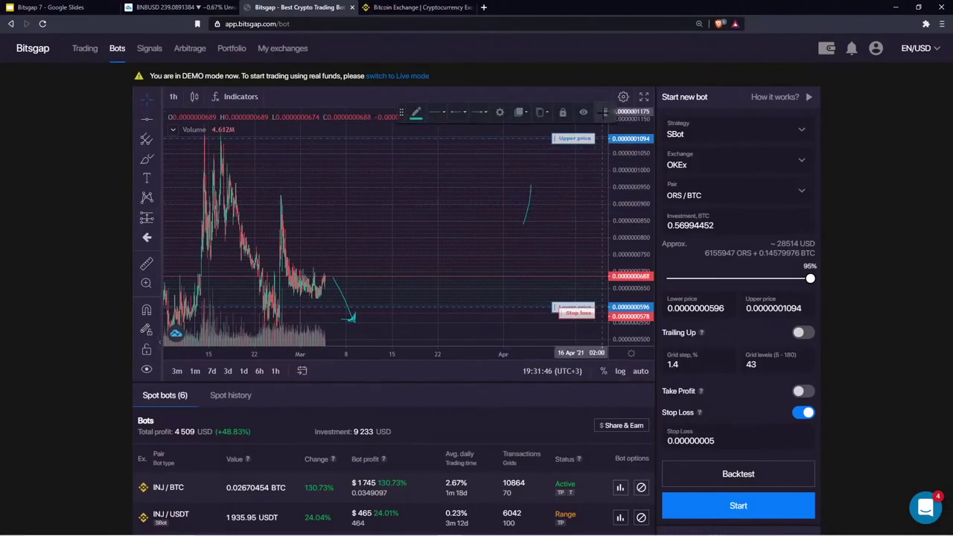
pyautogui.click(530, 191)
pyautogui.click(605, 112)
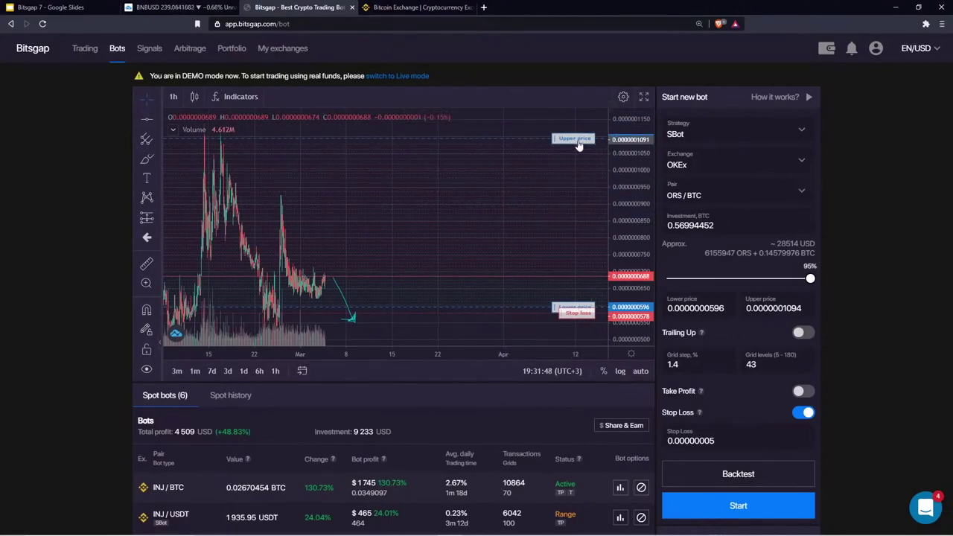
# Lower the ORS/BTC bot's Upper price to 0.0000000962 and delete the drawn falling arrow from the chart
pyautogui.moveTo(574, 138); pyautogui.dragTo(573, 184)
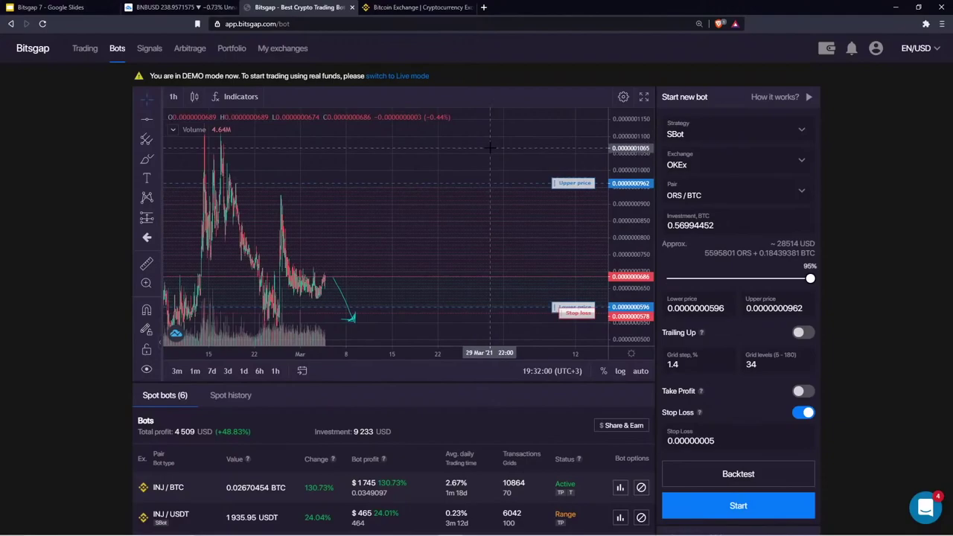
pyautogui.moveTo(586, 157)
pyautogui.mouseDown()
pyautogui.moveTo(611, 151)
pyautogui.moveTo(611, 163)
pyautogui.mouseUp()
pyautogui.moveTo(480, 171); pyautogui.dragTo(498, 149)
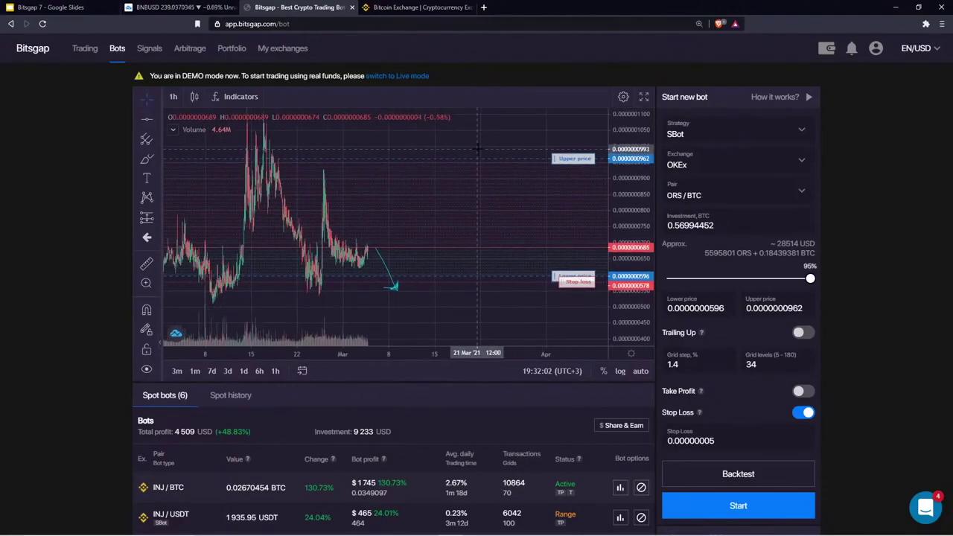
pyautogui.click(394, 284)
pyautogui.click(604, 112)
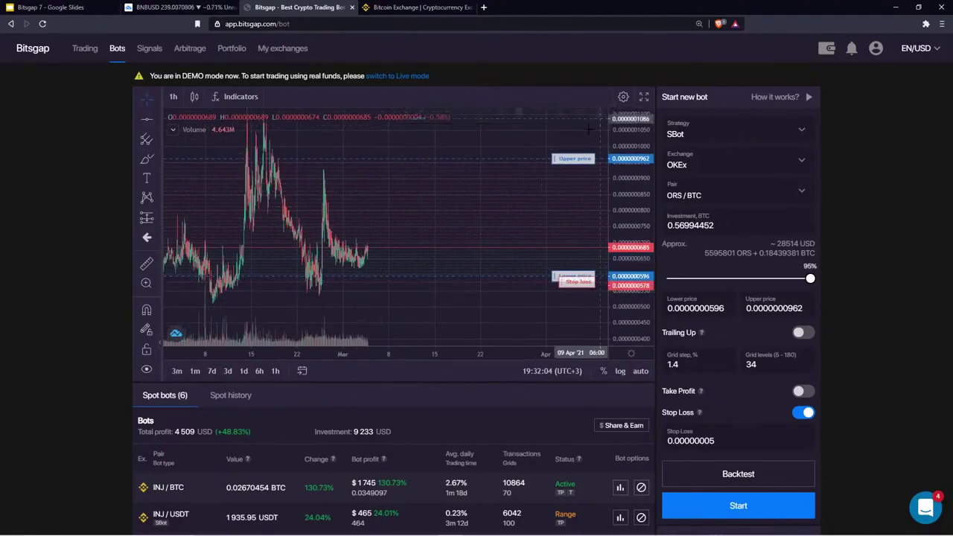
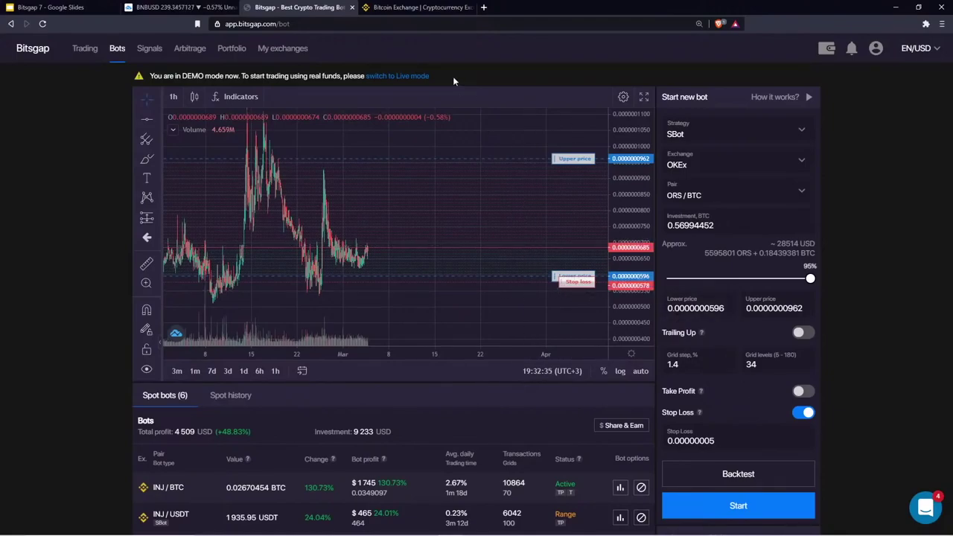
# Switch to the Google Slides presentation and show the High-Yield Strategies slide
pyautogui.click(73, 9)
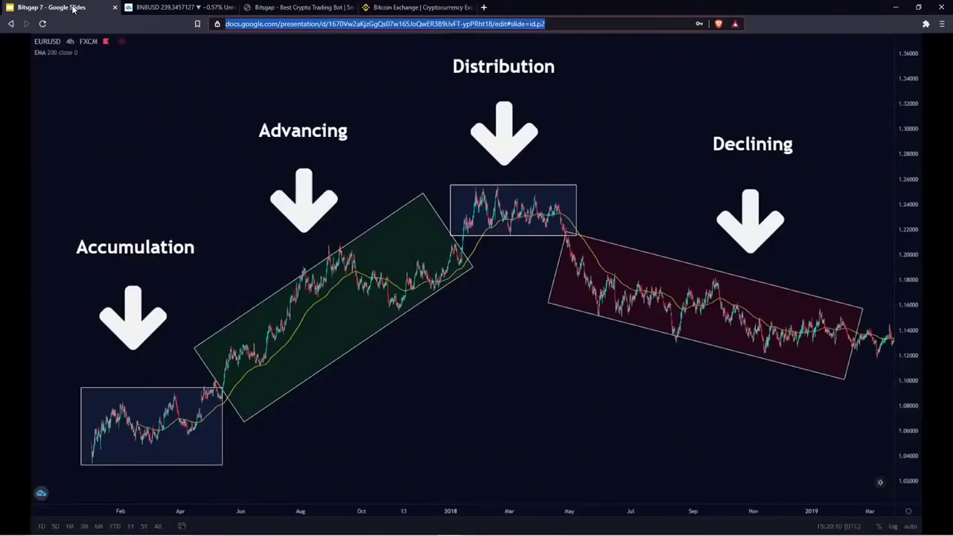
pyautogui.click(300, 142)
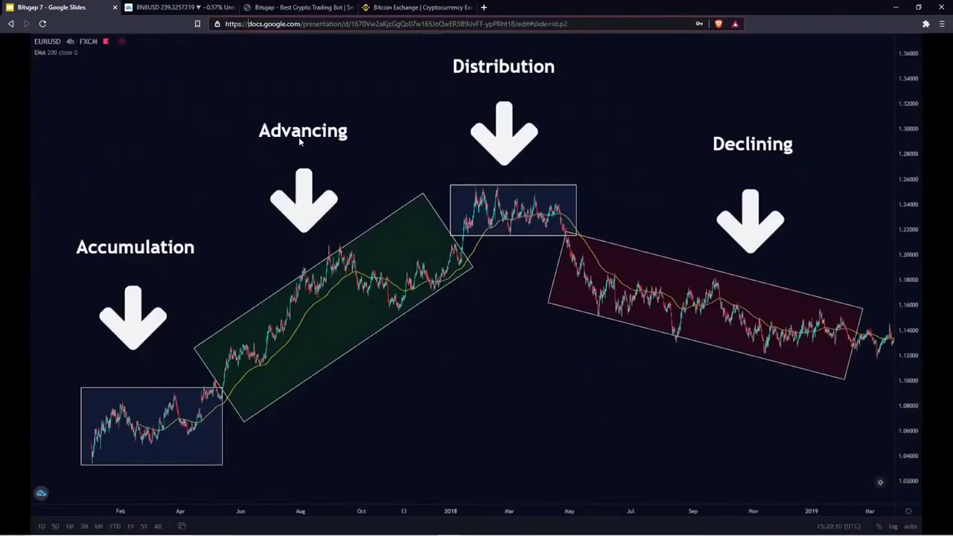
pyautogui.click(369, 152)
pyautogui.press('Left')
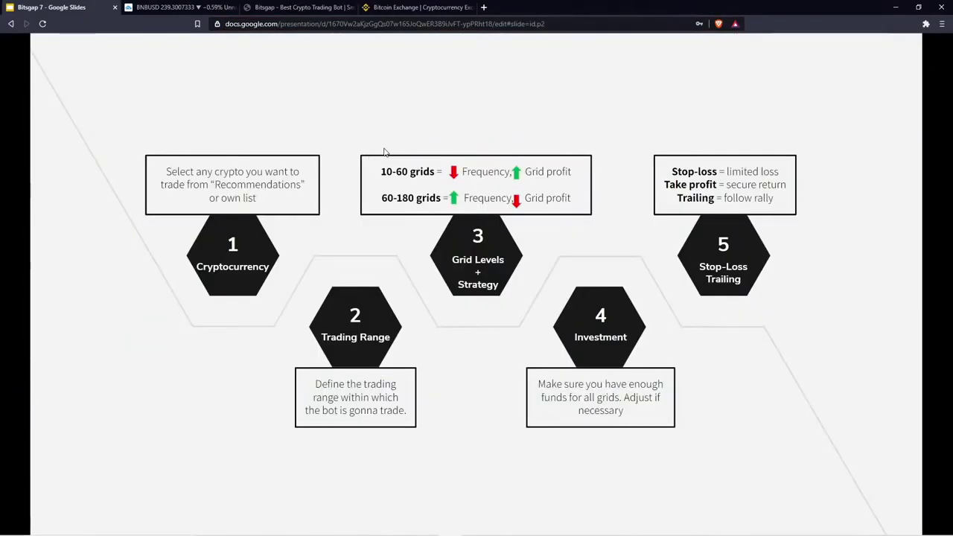
pyautogui.press('Left')
pyautogui.click(384, 153)
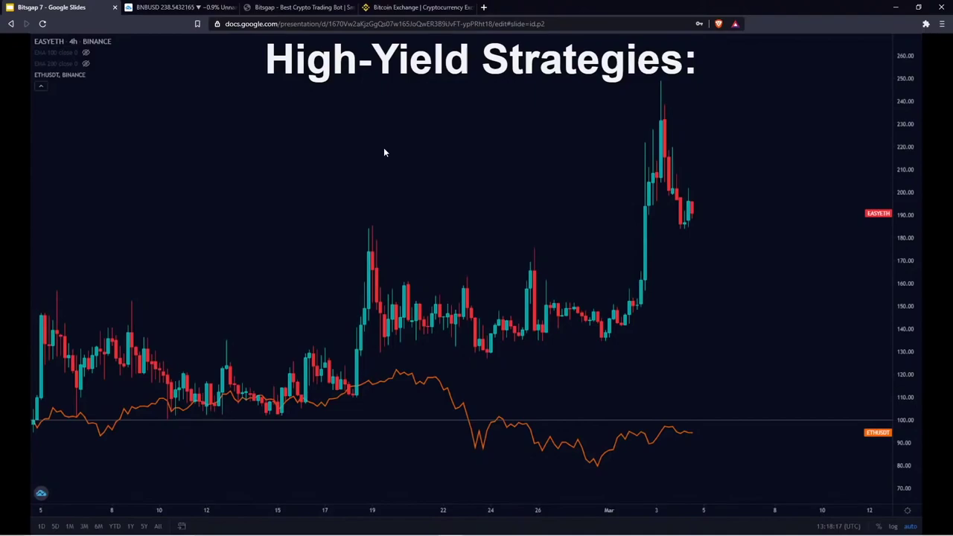
# Switch to TradingView and load the Binance EASYETH chart, showing its earlier price history
pyautogui.click(172, 11)
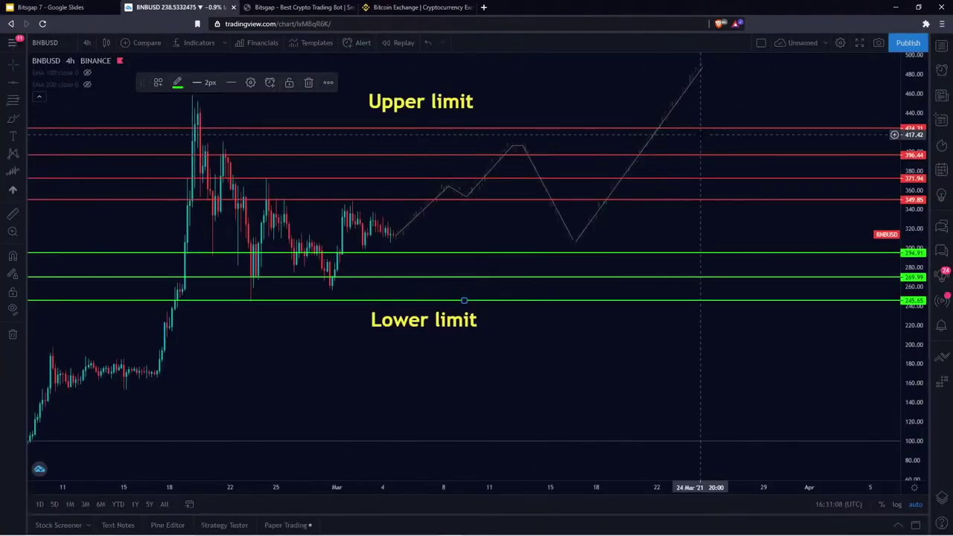
pyautogui.click(58, 47)
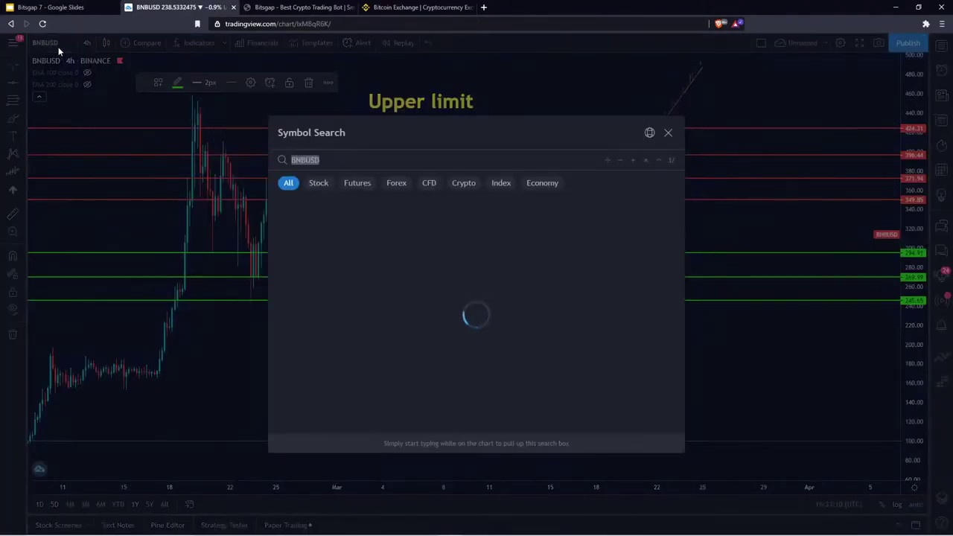
pyautogui.write('EASY')
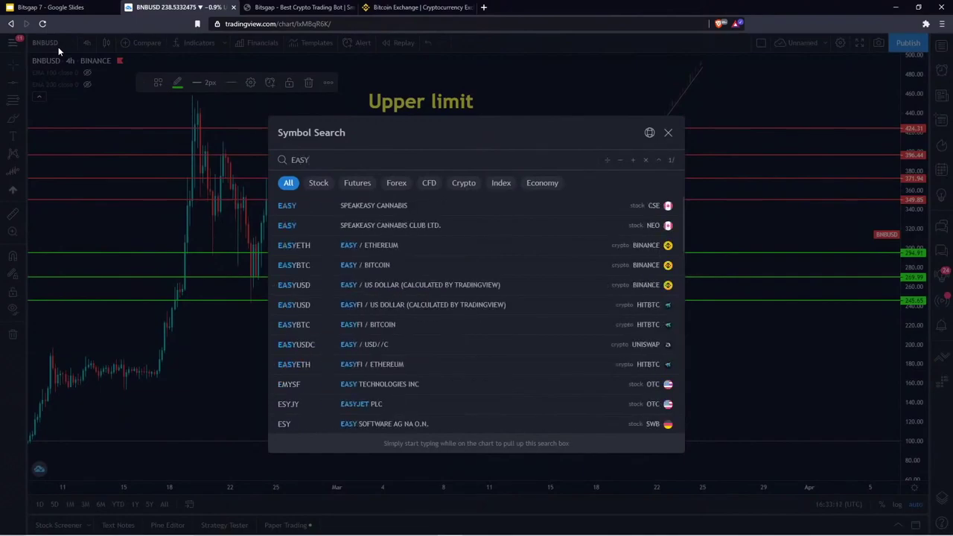
pyautogui.write('ETH')
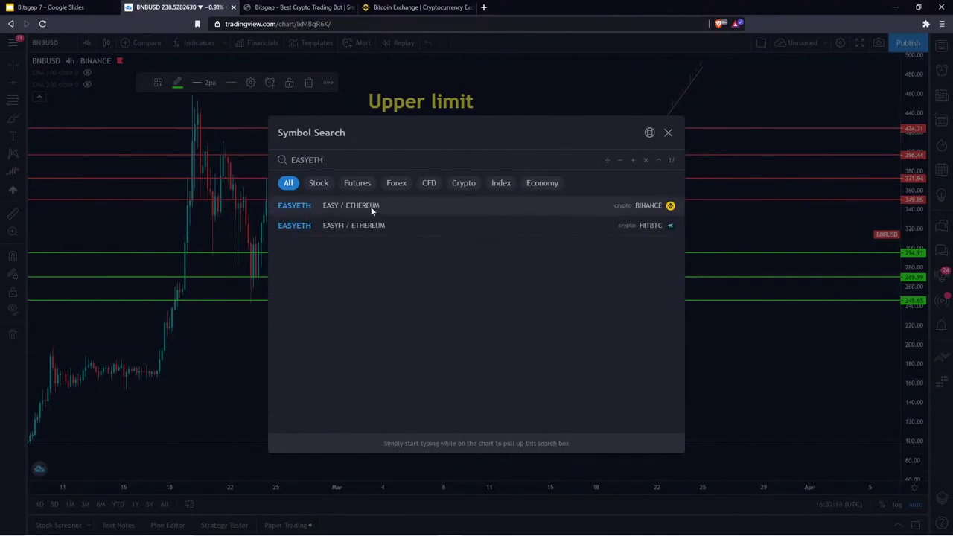
pyautogui.click(380, 202)
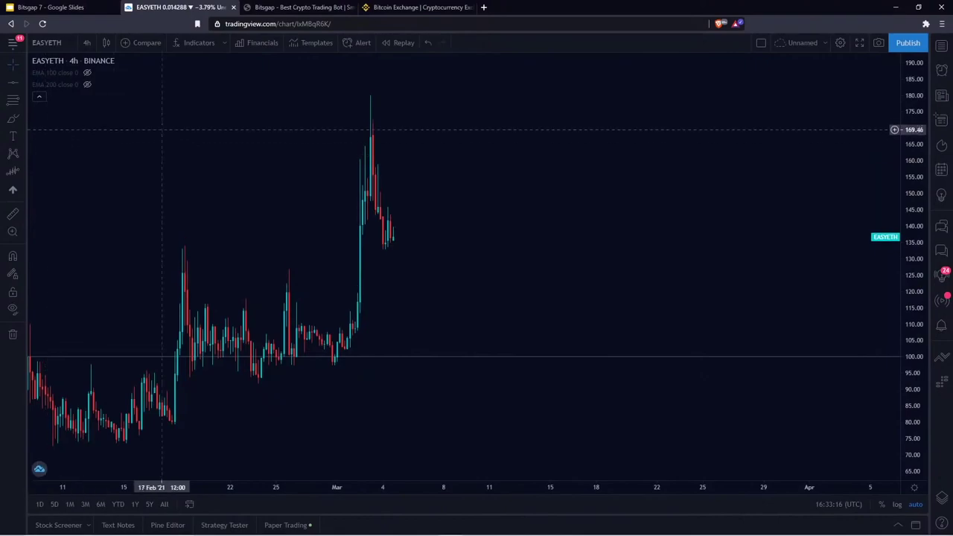
pyautogui.moveTo(196, 143); pyautogui.dragTo(358, 146)
pyautogui.scroll(-5, 359, 146)
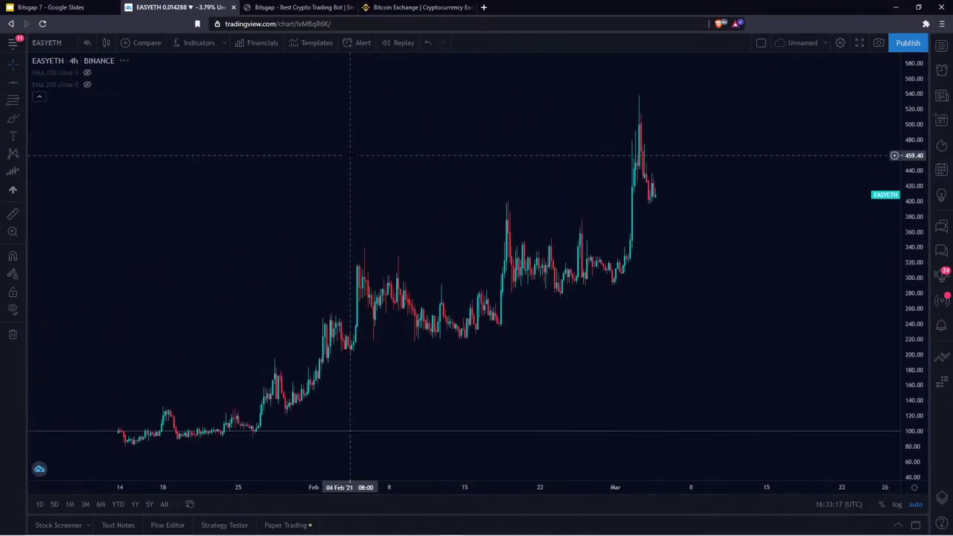
# Add a text label reading ETH in the empty area above the EASYETH candles
pyautogui.click(25, 118)
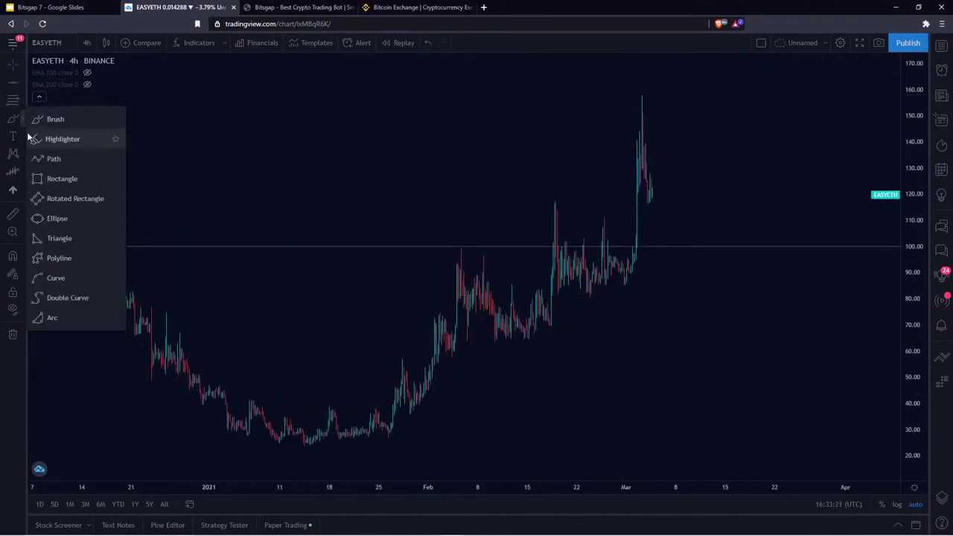
pyautogui.click(181, 93)
pyautogui.write('ETH')
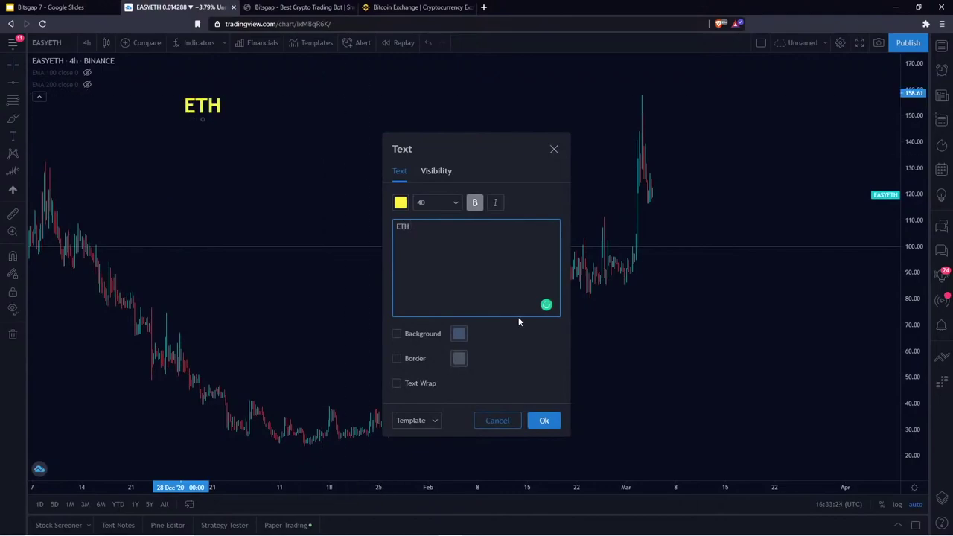
pyautogui.click(554, 419)
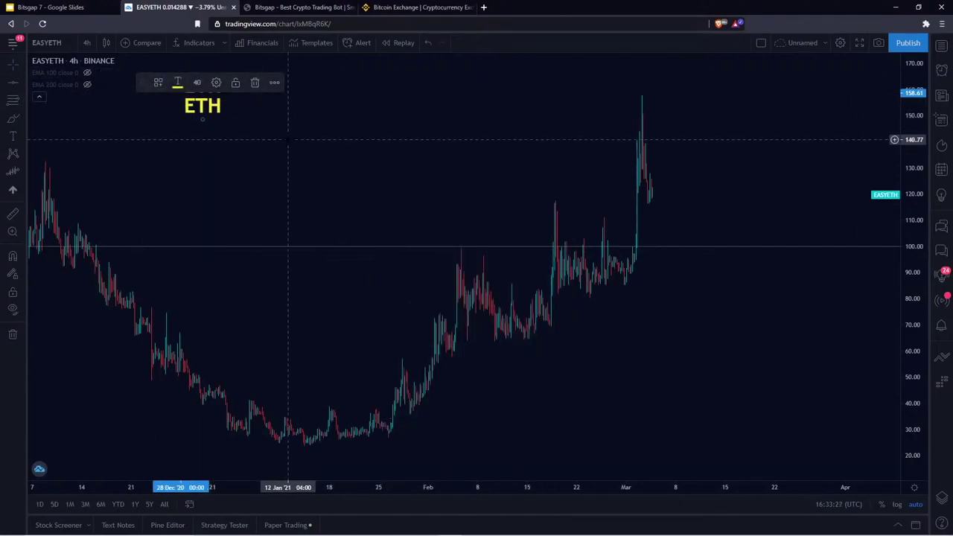
# Duplicate the ETH label, change the copy's text to EASY, and line up EASY directly above ETH
pyautogui.click(196, 82)
pyautogui.click(258, 123)
pyautogui.doubleClick(219, 90)
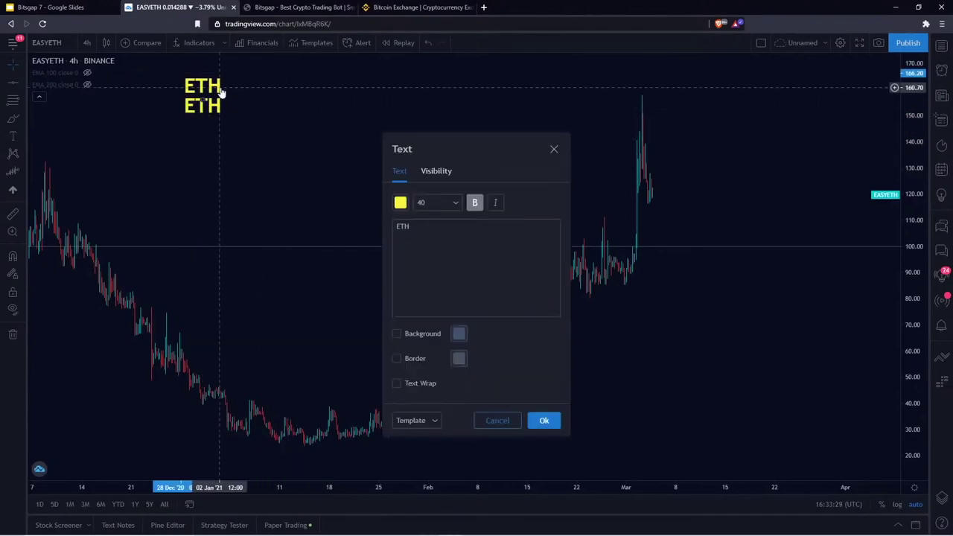
pyautogui.write('EASY')
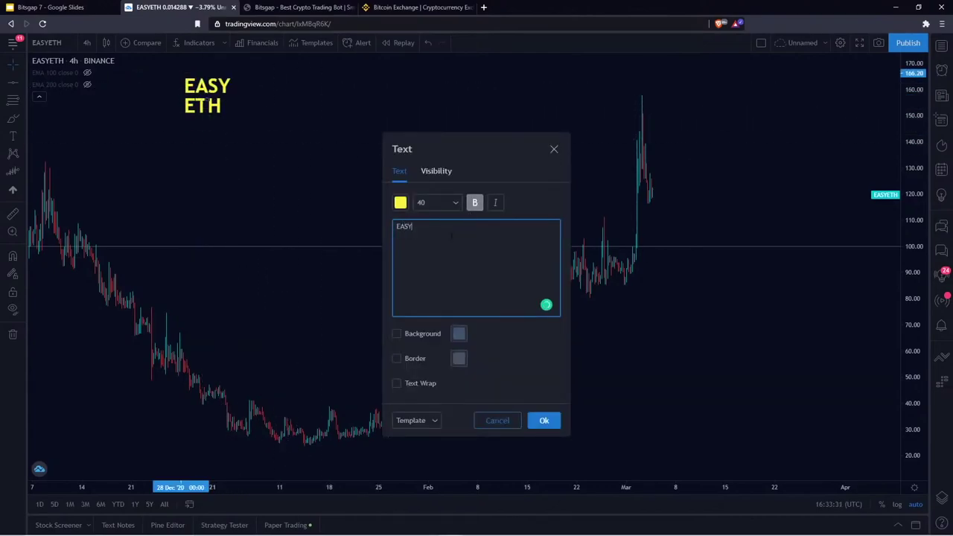
pyautogui.click(555, 420)
pyautogui.click(315, 161)
pyautogui.moveTo(227, 88); pyautogui.dragTo(202, 105)
pyautogui.click(277, 110)
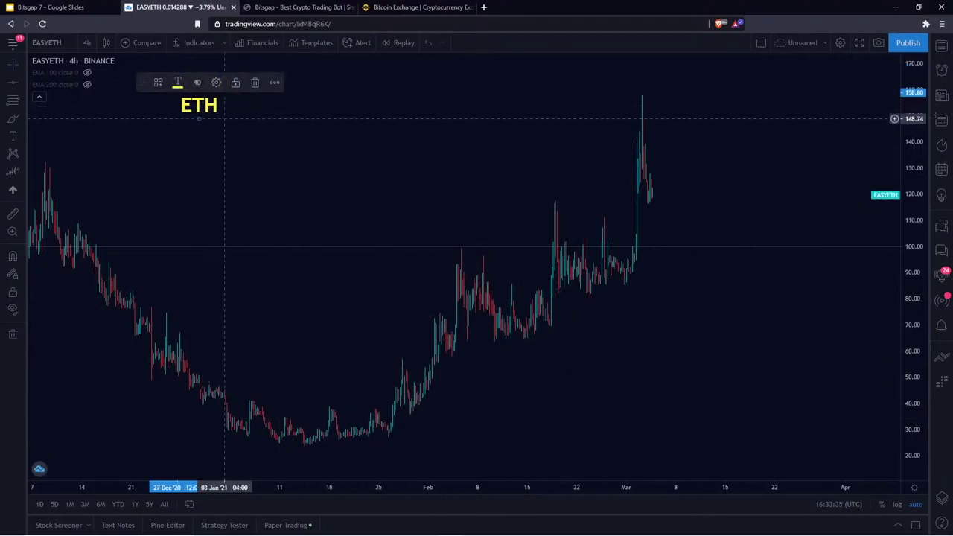
pyautogui.moveTo(380, 145); pyautogui.dragTo(349, 144)
pyautogui.scroll(2, 355, 174)
pyautogui.scroll(-5, 355, 173)
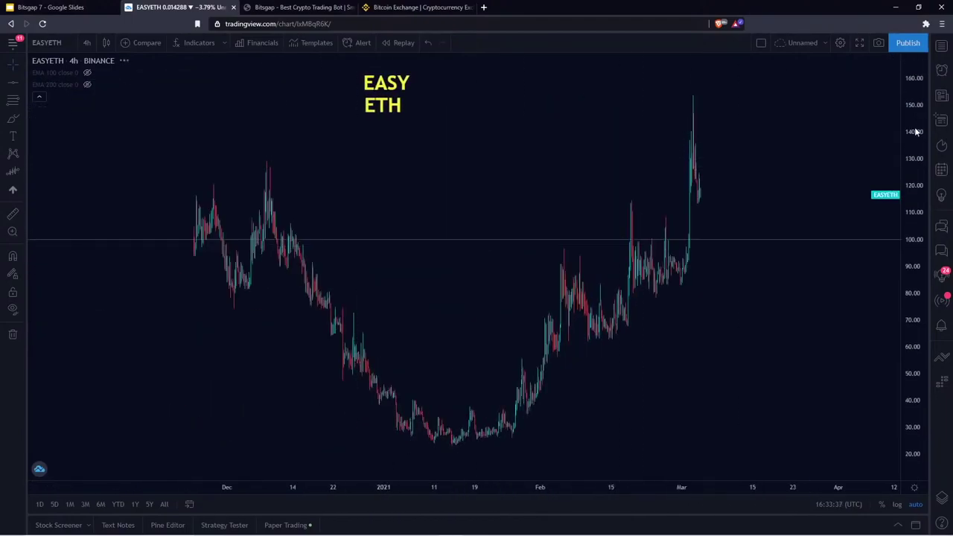
# Change the text colour of the ETH label on the EASYETH chart to green
pyautogui.moveTo(620, 150); pyautogui.dragTo(461, 159)
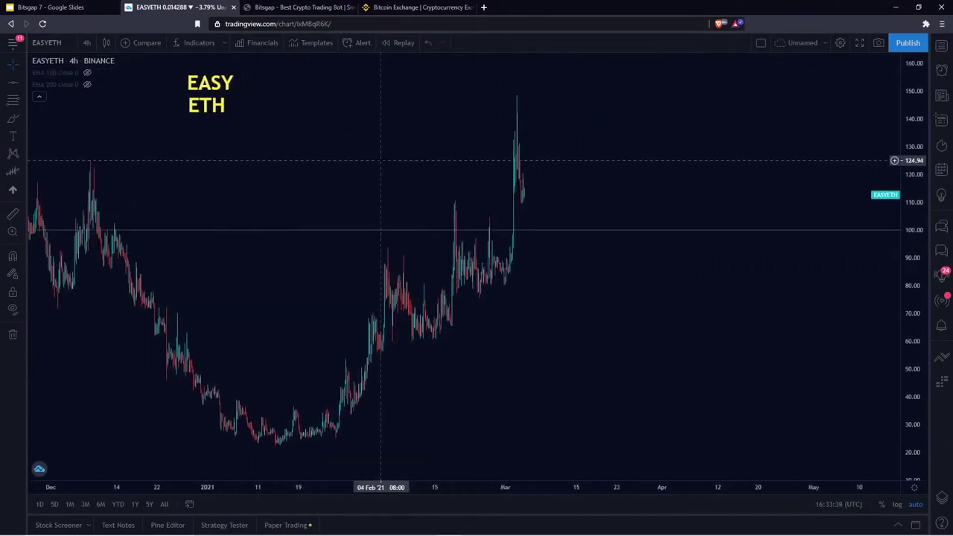
pyautogui.click(212, 106)
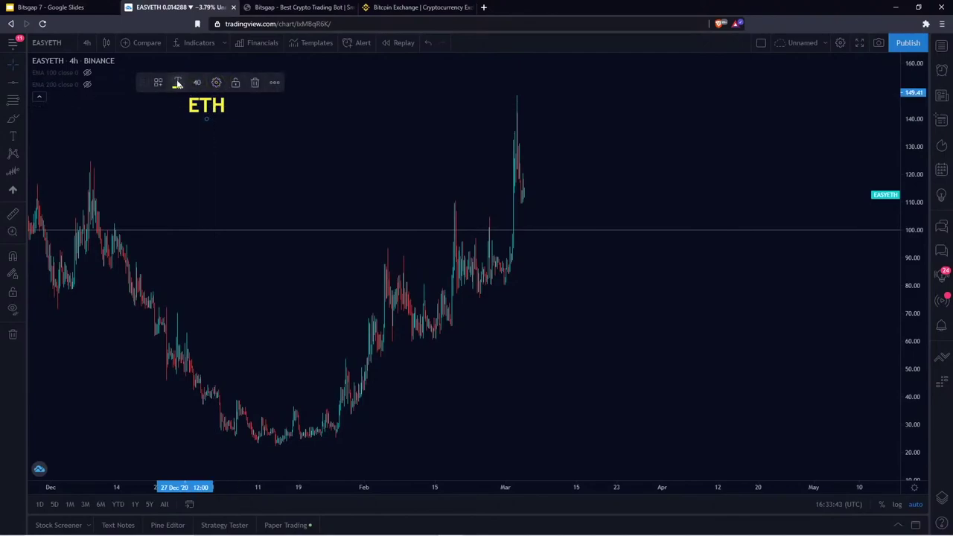
pyautogui.click(177, 82)
pyautogui.click(213, 118)
pyautogui.click(196, 172)
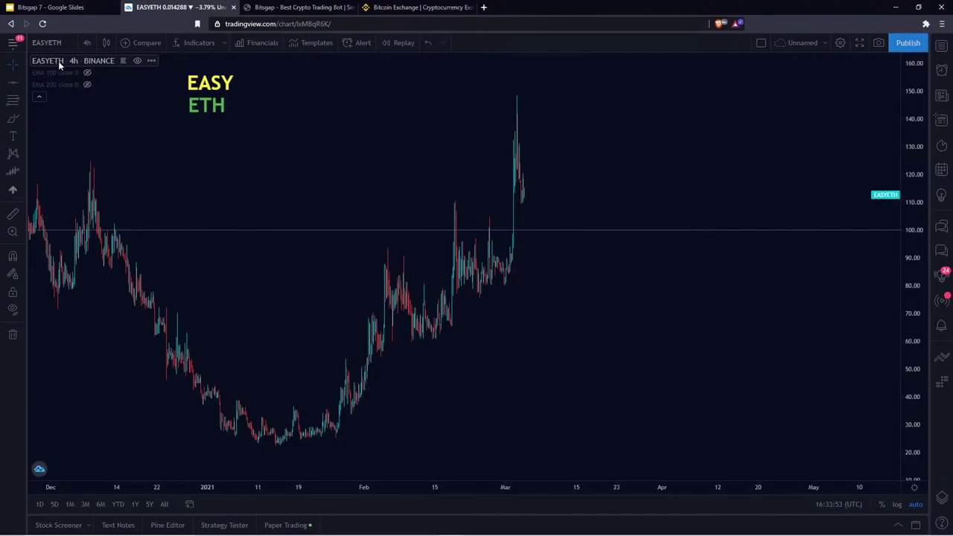
# Switch to Bitsgap and review the list of running spot bots with their profits
pyautogui.click(298, 6)
pyautogui.scroll(-1, 271, 393)
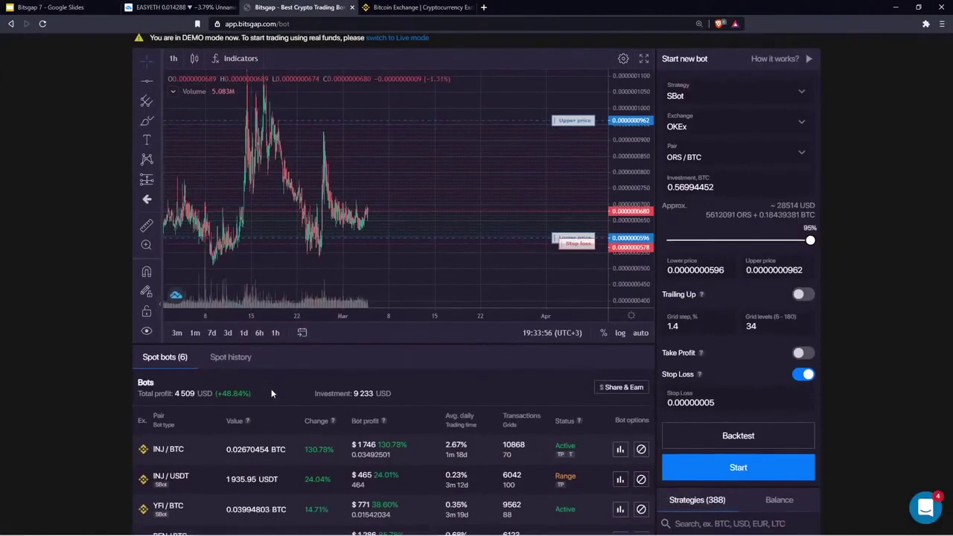
pyautogui.scroll(-2, 271, 393)
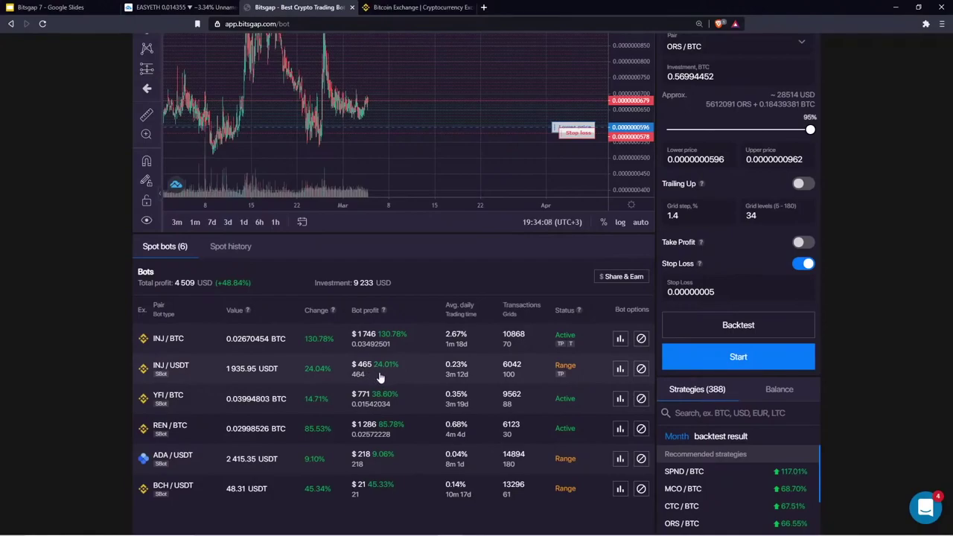
# Switch to TradingView and move the green ETH label slightly lower beneath the EASY label
pyautogui.click(174, 7)
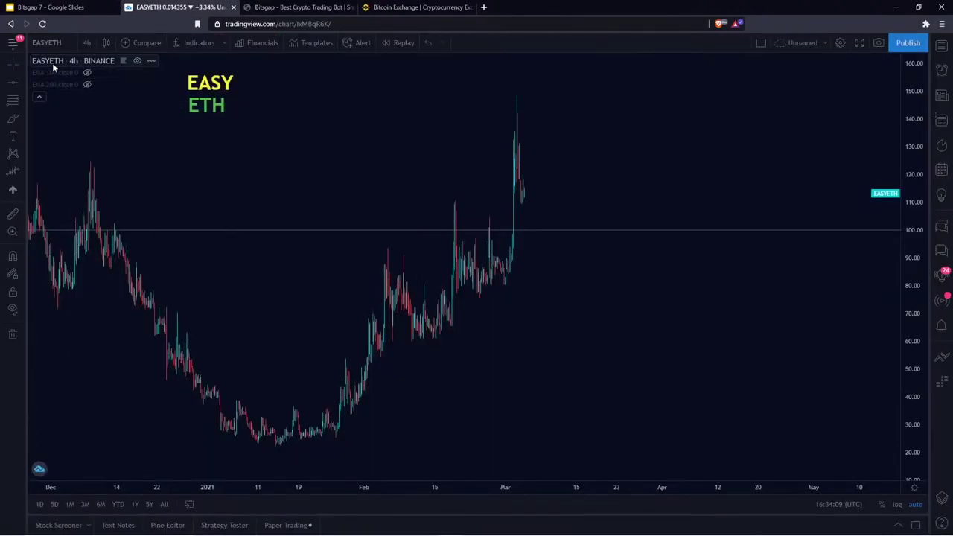
pyautogui.click(215, 111)
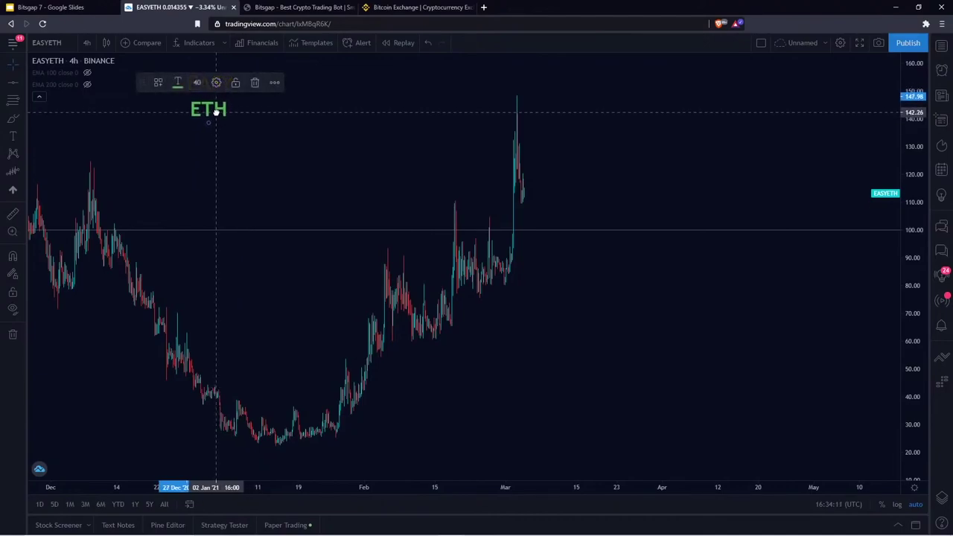
pyautogui.click(240, 117)
pyautogui.moveTo(218, 113); pyautogui.dragTo(243, 109)
pyautogui.click(258, 102)
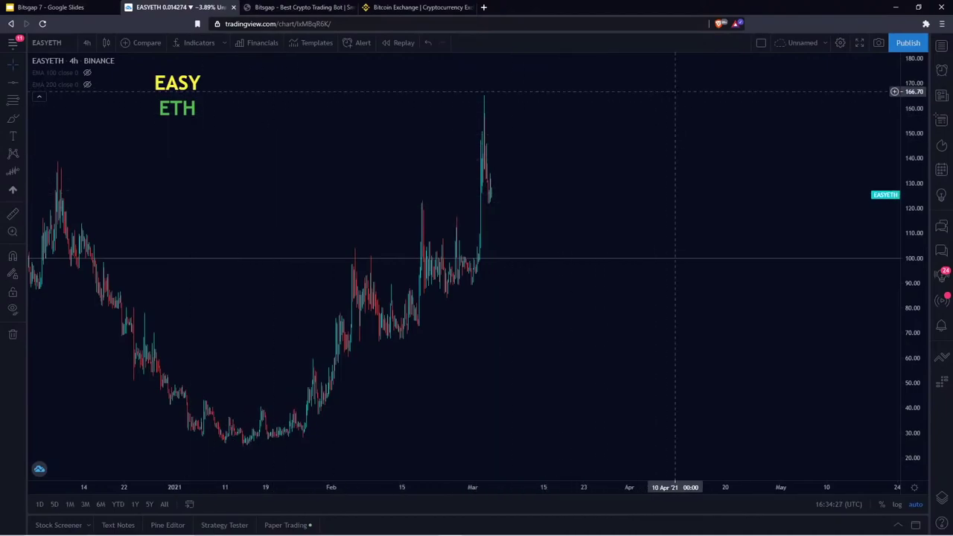
# Draw a yellow rising arrow with the Brush after the last EASYETH candles, adding plus signs and a handwritten ETH beside it
pyautogui.moveTo(381, 171); pyautogui.dragTo(352, 177)
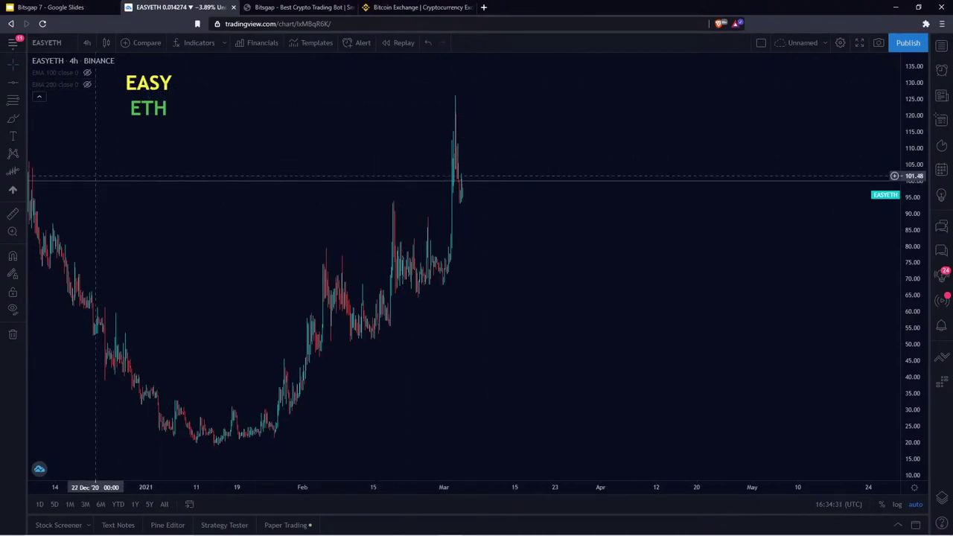
pyautogui.click(13, 118)
pyautogui.moveTo(490, 196)
pyautogui.mouseDown()
pyautogui.moveTo(589, 87)
pyautogui.moveTo(557, 96)
pyautogui.moveTo(591, 100)
pyautogui.mouseUp()
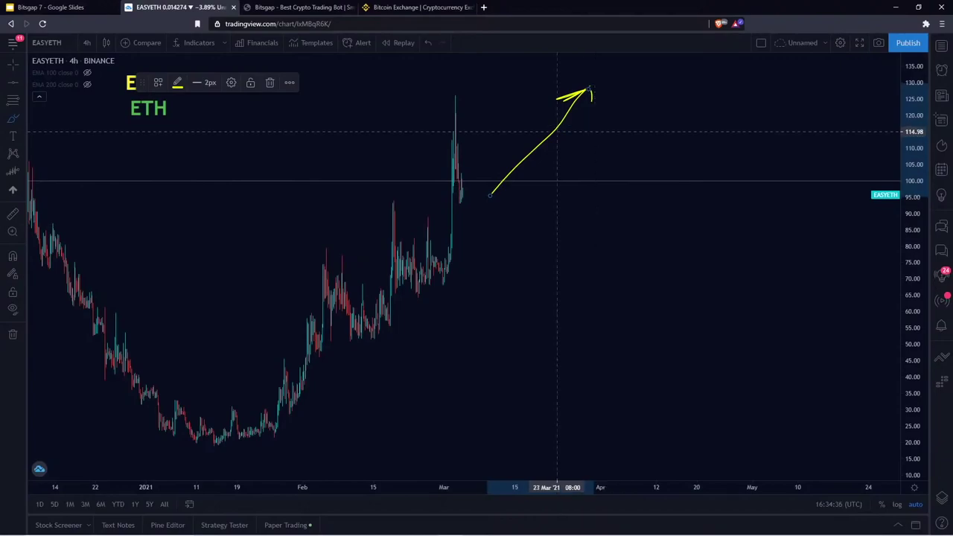
pyautogui.moveTo(570, 161)
pyautogui.mouseDown()
pyautogui.moveTo(591, 160)
pyautogui.moveTo(582, 146)
pyautogui.mouseUp()
pyautogui.moveTo(580, 144)
pyautogui.mouseDown()
pyautogui.moveTo(591, 128)
pyautogui.moveTo(611, 128)
pyautogui.mouseUp()
pyautogui.moveTo(613, 111); pyautogui.dragTo(631, 111)
pyautogui.moveTo(611, 120); pyautogui.dragTo(643, 129)
pyautogui.moveTo(637, 117); pyautogui.dragTo(674, 126)
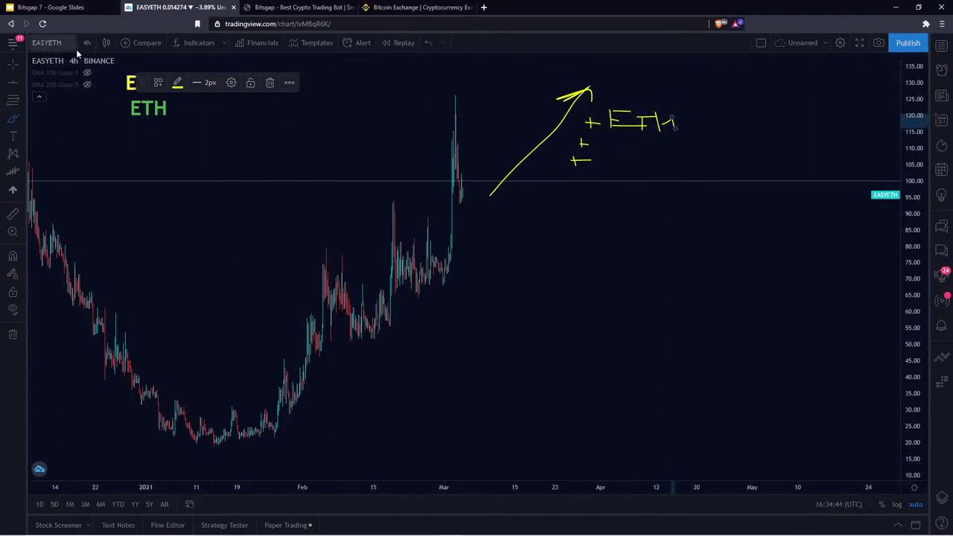
# Load the Binance ETHUSDT chart in place of EASYETH
pyautogui.click(45, 45)
pyautogui.write('ETH')
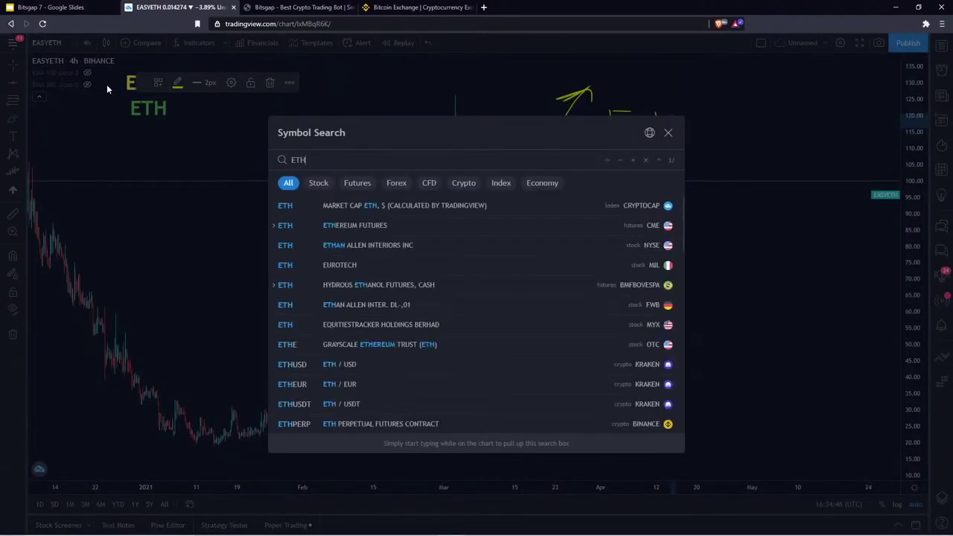
pyautogui.write('/USDT=')
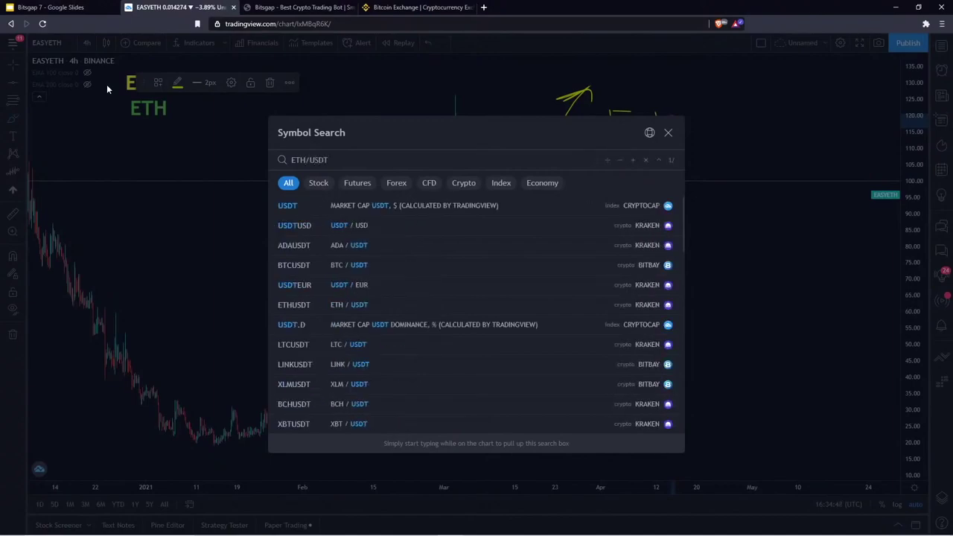
pyautogui.press('BackSpace')
pyautogui.press('BackSpace')
pyautogui.press('BackSpace')
pyautogui.press('BackSpace')
pyautogui.press('BackSpace')
pyautogui.press('BackSpace')
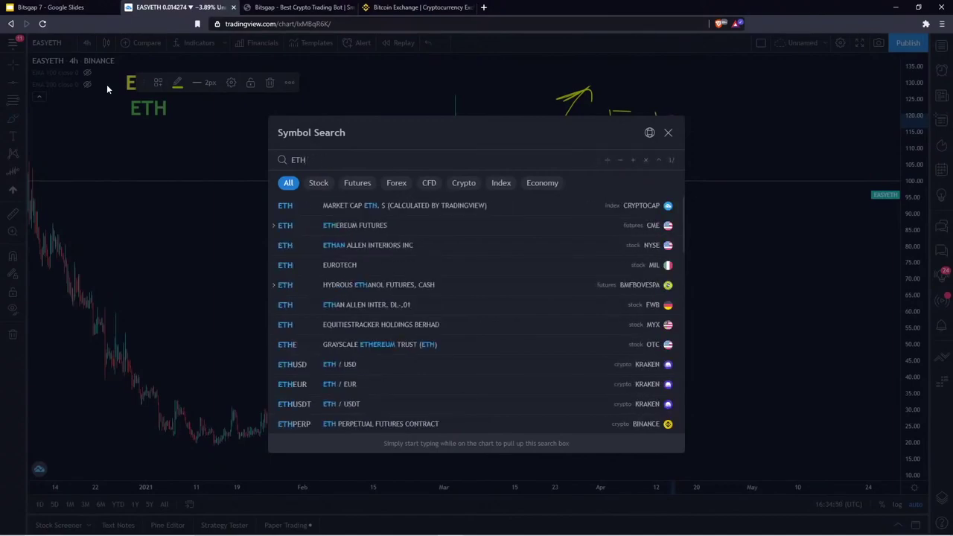
pyautogui.write('USDT')
pyautogui.click(412, 208)
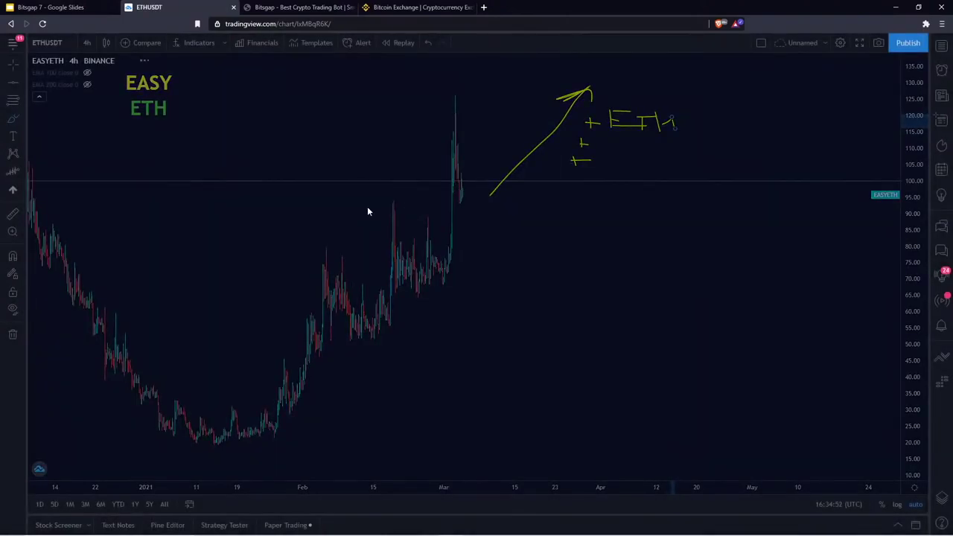
# Draw a yellow rising arrow after the last ETHUSDT candles and handwrite 2x below it
pyautogui.moveTo(470, 205)
pyautogui.mouseDown()
pyautogui.moveTo(562, 104)
pyautogui.moveTo(552, 110)
pyautogui.mouseUp()
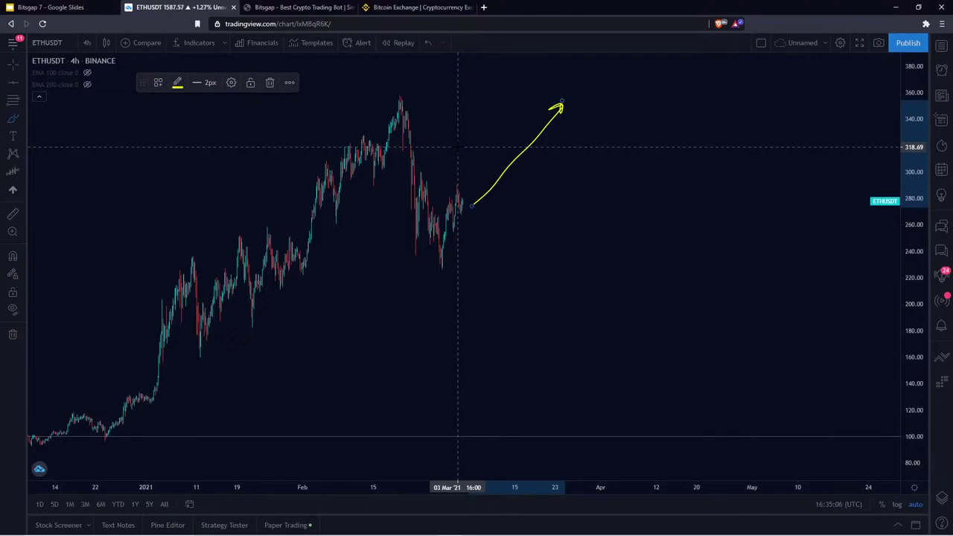
pyautogui.moveTo(524, 224)
pyautogui.mouseDown()
pyautogui.moveTo(523, 249)
pyautogui.moveTo(544, 248)
pyautogui.mouseUp()
pyautogui.moveTo(549, 230)
pyautogui.mouseDown()
pyautogui.moveTo(562, 246)
pyautogui.moveTo(547, 250)
pyautogui.mouseUp()
# Return to the Binance EASYETH chart
pyautogui.click(62, 42)
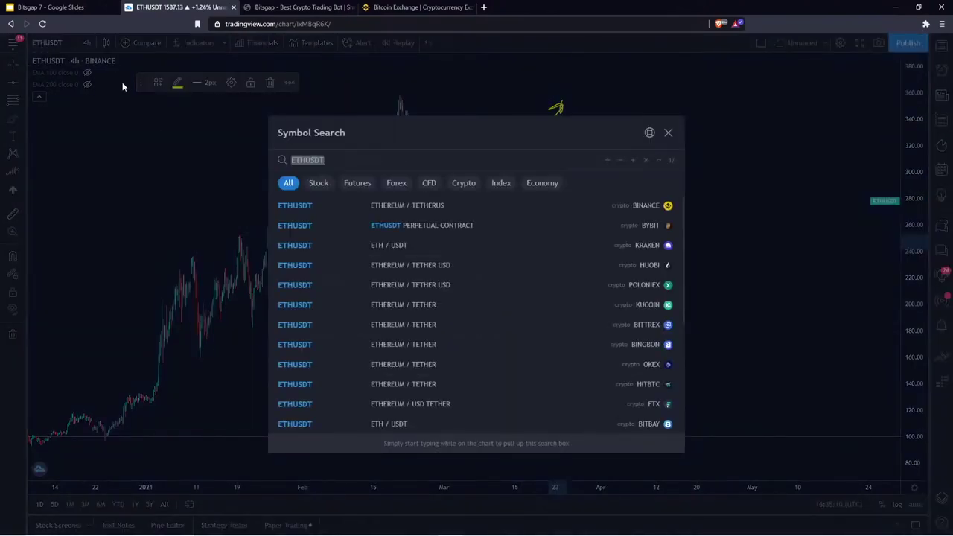
pyautogui.write('EA')
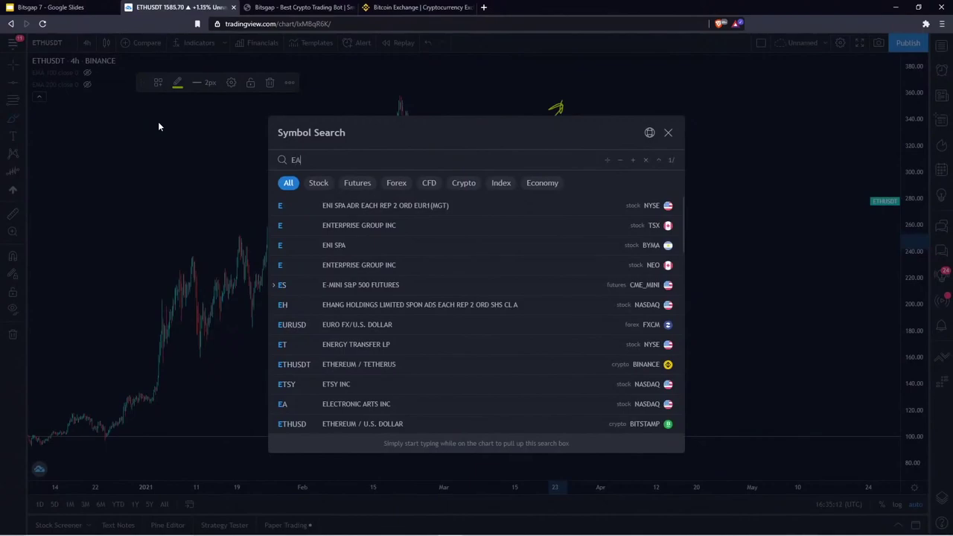
pyautogui.write('SY')
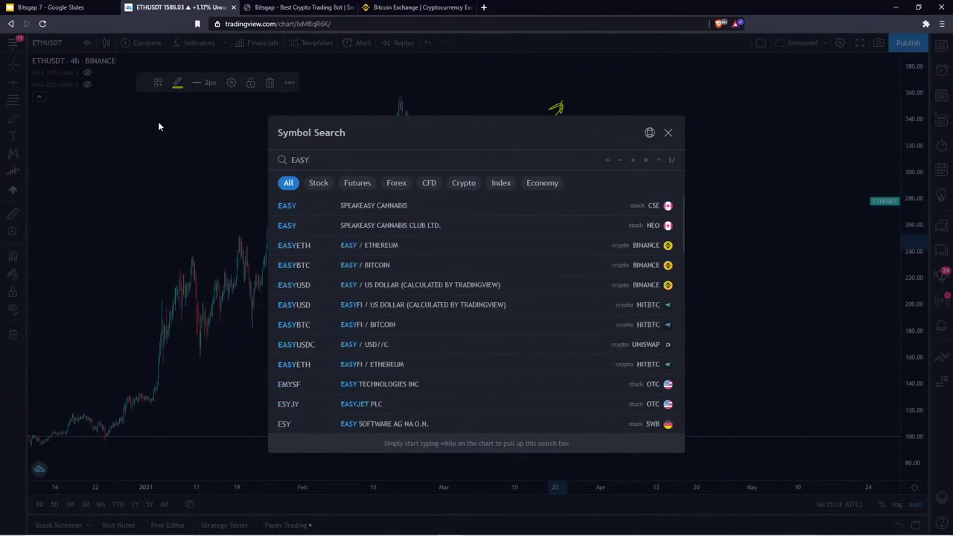
pyautogui.write('ETH')
pyautogui.click(521, 205)
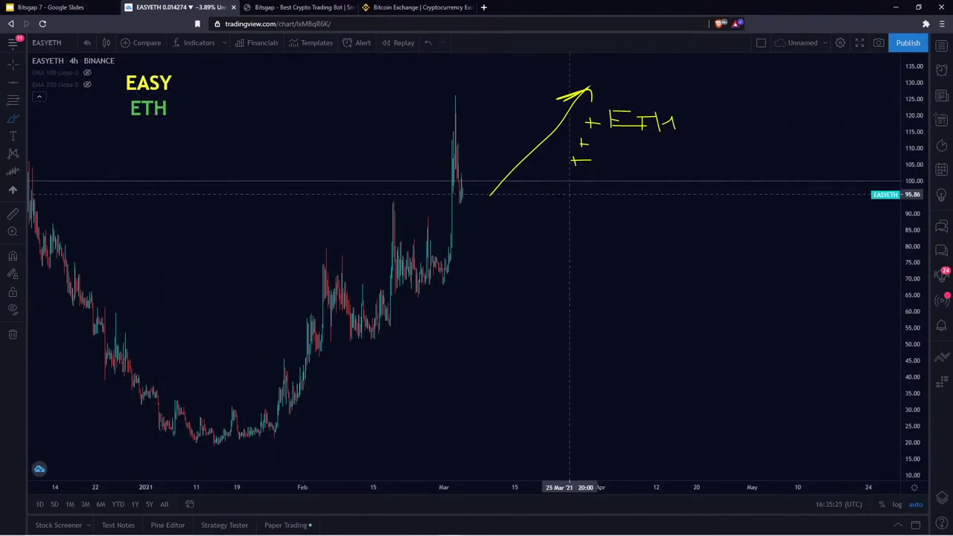
# Draw a falling arrow after the last EASYETH candles with the Brush and colour it red
pyautogui.moveTo(480, 201)
pyautogui.mouseDown()
pyautogui.moveTo(585, 323)
pyautogui.moveTo(568, 316)
pyautogui.mouseUp()
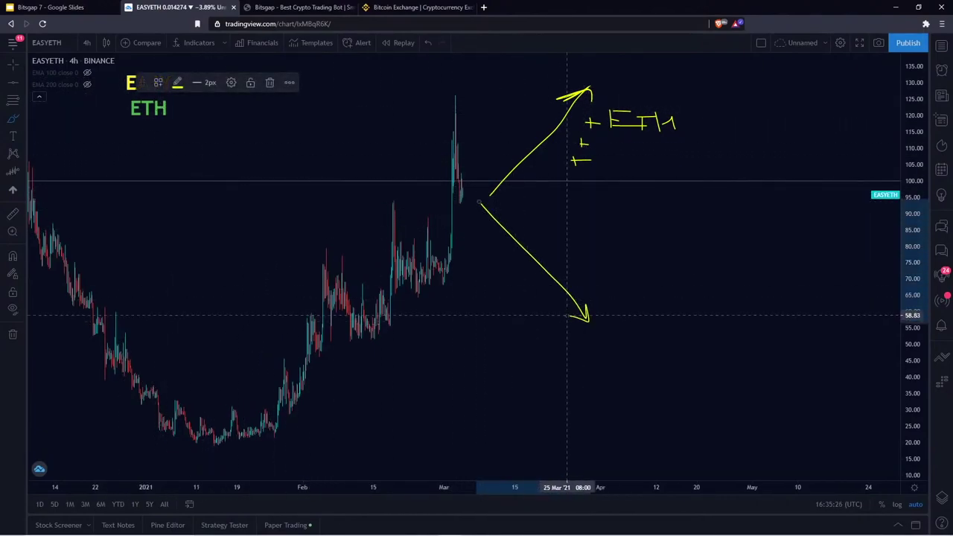
pyautogui.click(177, 82)
pyautogui.click(181, 117)
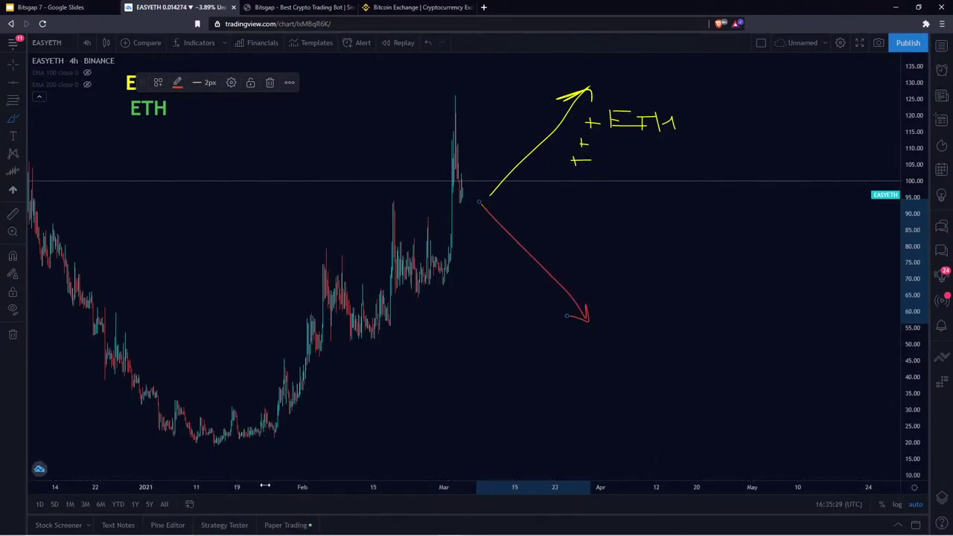
# Bring up the Binance ETHUSDT chart again
pyautogui.click(46, 42)
pyautogui.write('ETH')
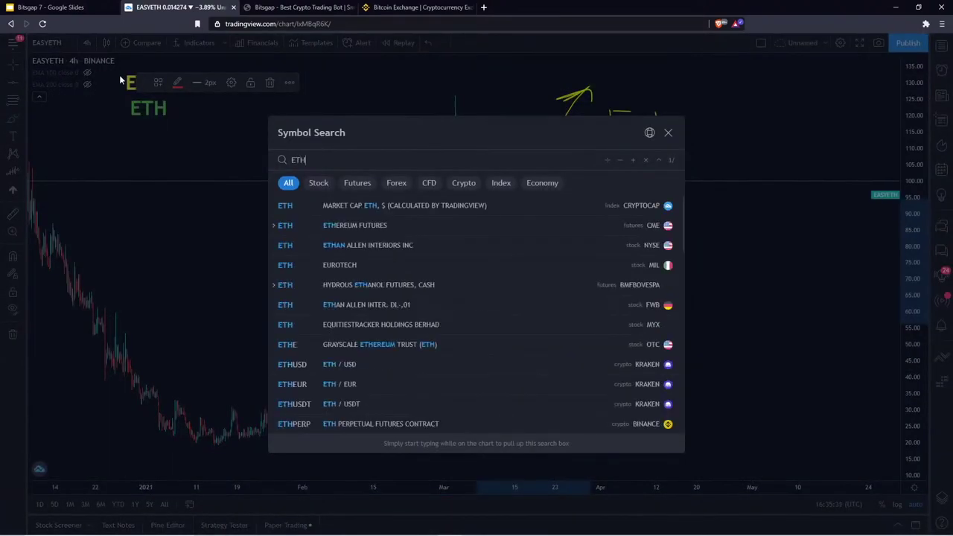
pyautogui.write('USDT')
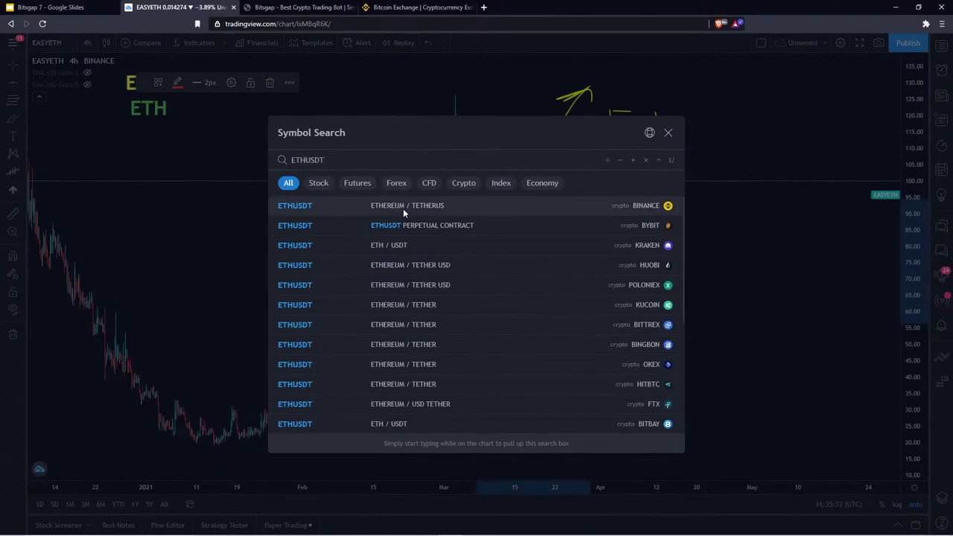
pyautogui.click(403, 208)
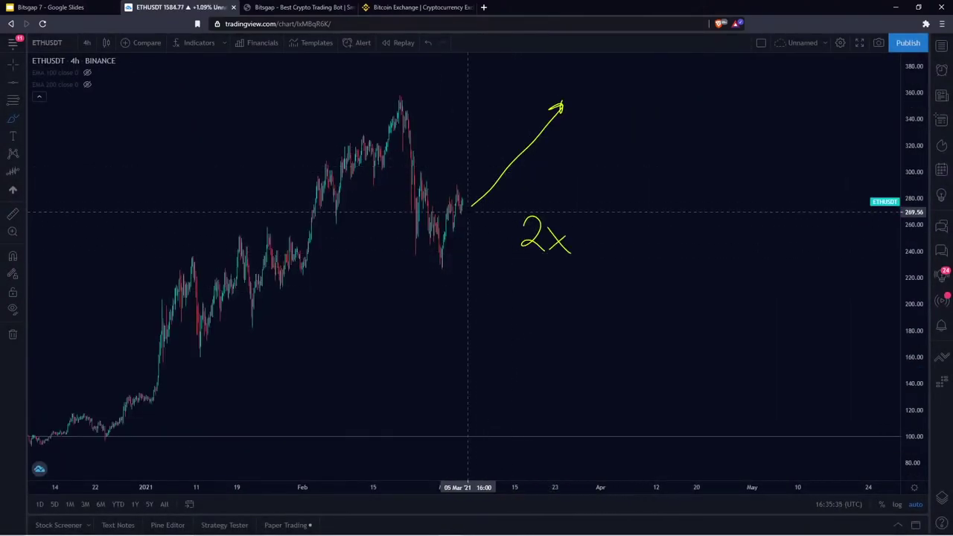
# Draw a red falling arrow after the last ETHUSDT candles, handwrite a circled 2x beside it, and add a small curved arrow above
pyautogui.moveTo(469, 216)
pyautogui.mouseDown()
pyautogui.moveTo(533, 300)
pyautogui.moveTo(522, 312)
pyautogui.moveTo(533, 318)
pyautogui.mouseUp()
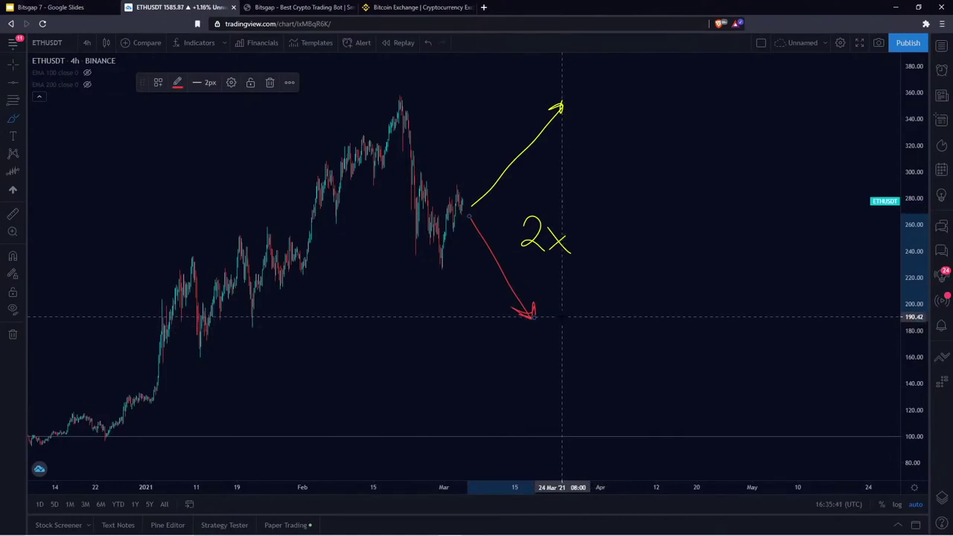
pyautogui.moveTo(559, 315)
pyautogui.mouseDown()
pyautogui.moveTo(559, 334)
pyautogui.moveTo(577, 335)
pyautogui.mouseUp()
pyautogui.moveTo(585, 326)
pyautogui.mouseDown()
pyautogui.moveTo(596, 336)
pyautogui.moveTo(585, 338)
pyautogui.mouseUp()
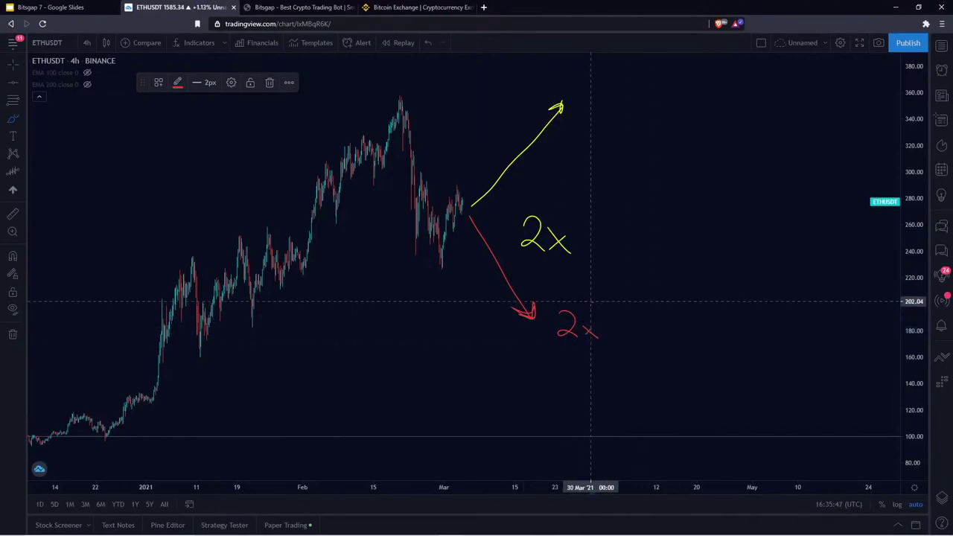
pyautogui.moveTo(576, 301)
pyautogui.mouseDown()
pyautogui.moveTo(599, 302)
pyautogui.moveTo(590, 263)
pyautogui.moveTo(583, 273)
pyautogui.mouseUp()
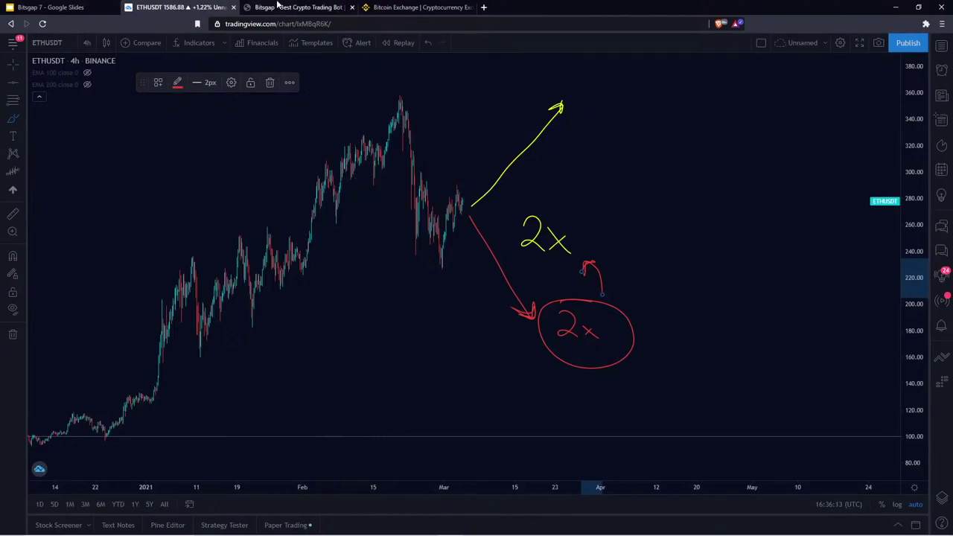
# Switch to Bitsgap and search the new bot's OKEx trading pairs for EASY
pyautogui.click(297, 6)
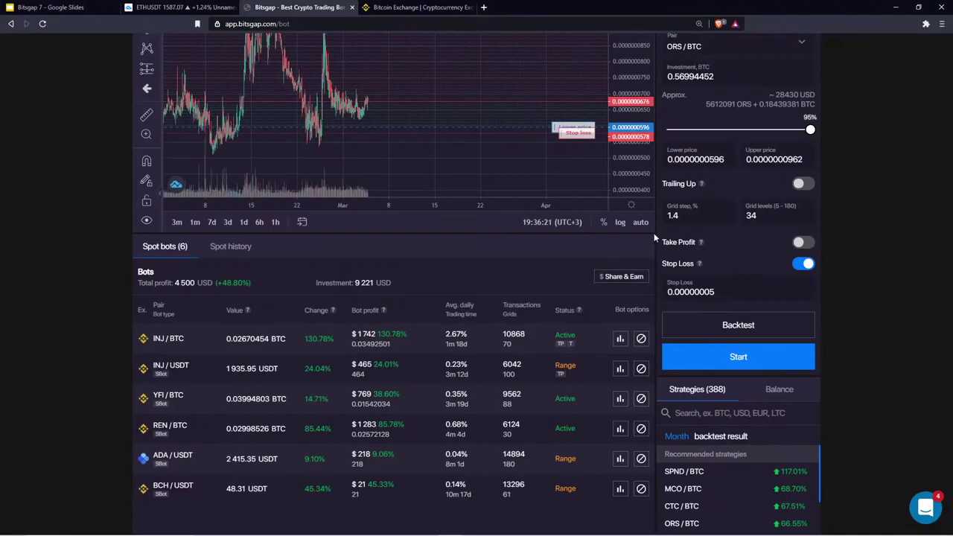
pyautogui.scroll(2, 123, 235)
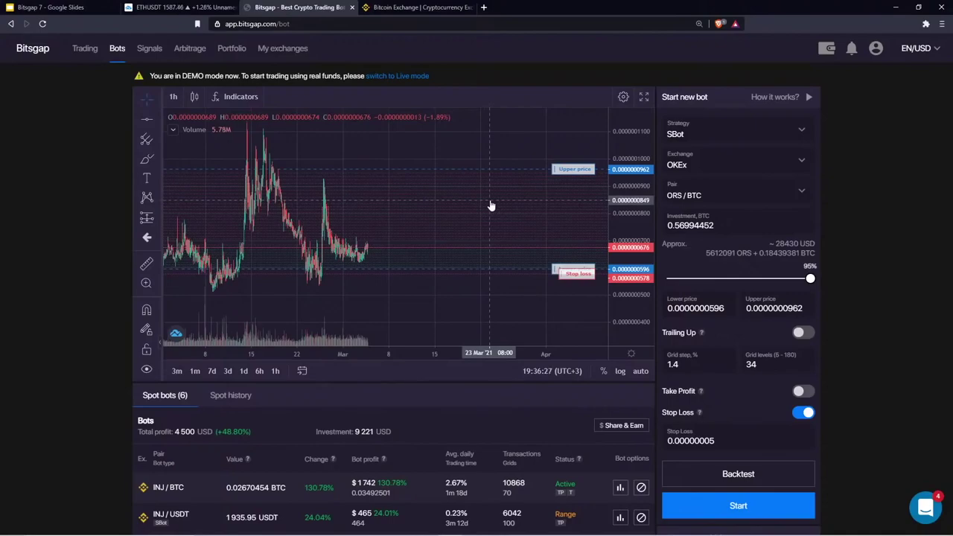
pyautogui.click(708, 192)
pyautogui.write('EASY')
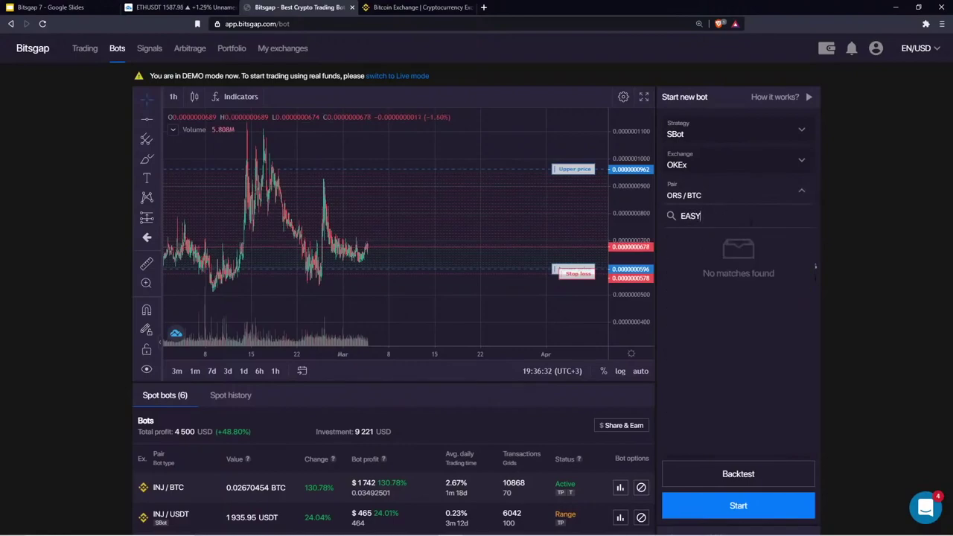
# Set the new bot's exchange to Binance, open its trading pair list, and compress the chart's price scale
pyautogui.click(762, 159)
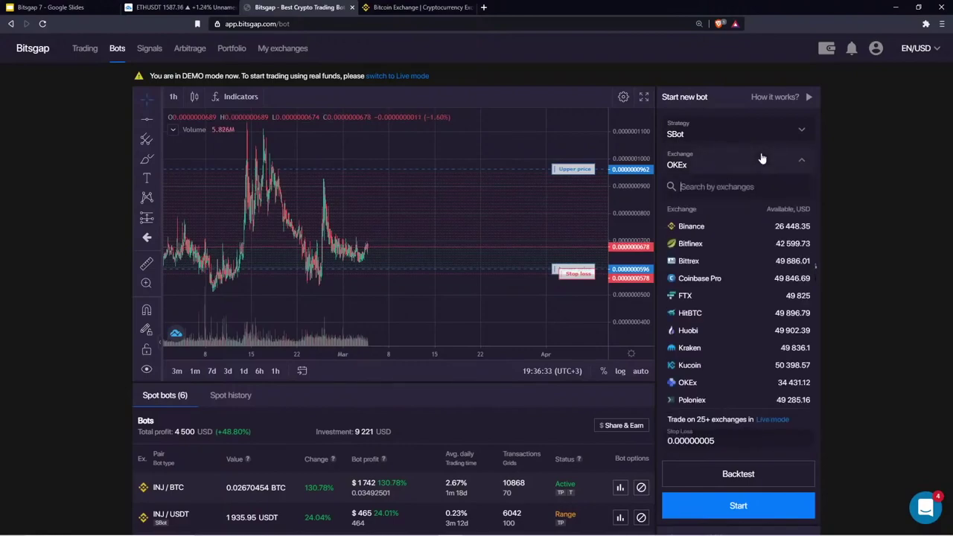
pyautogui.click(691, 226)
pyautogui.click(700, 197)
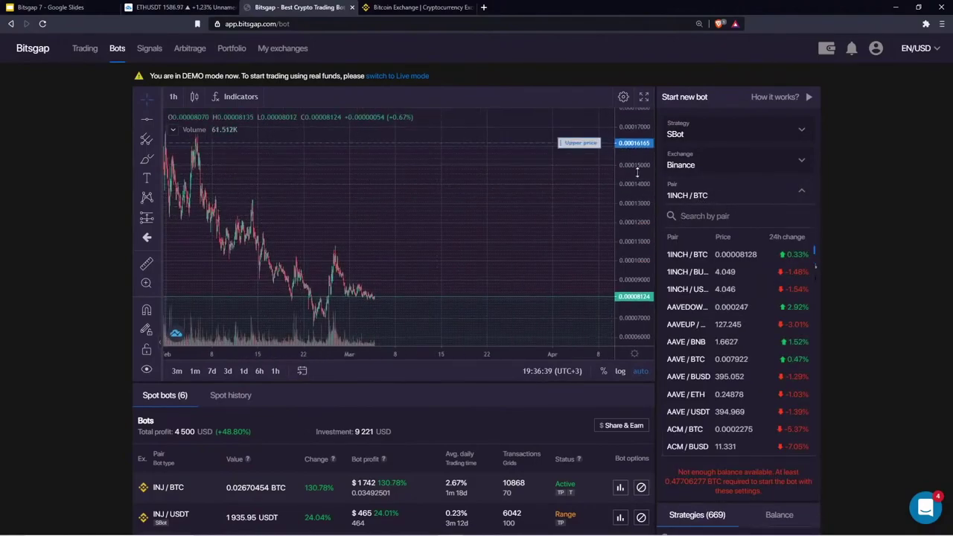
pyautogui.moveTo(636, 172); pyautogui.dragTo(636, 213)
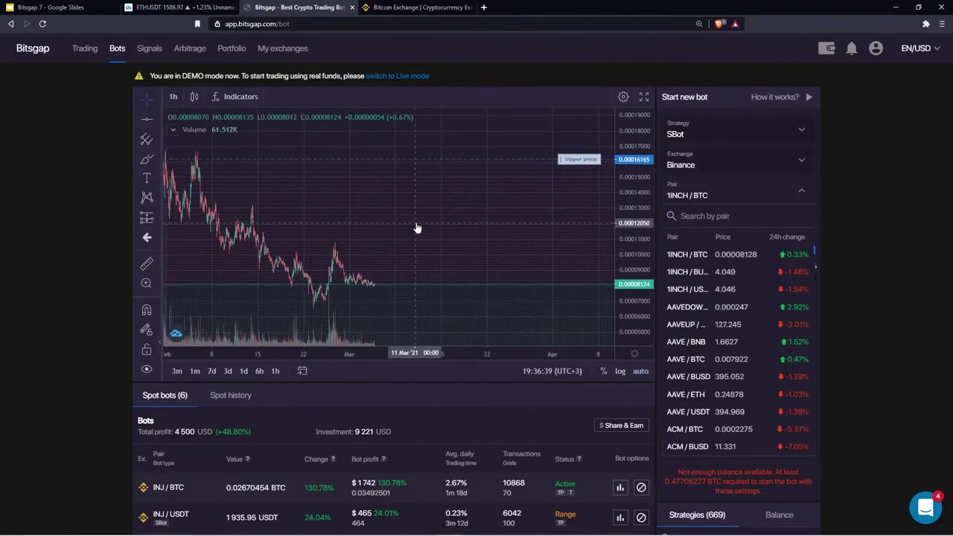
# Check the balances of the connected exchanges and view the full price range of the 1INCH / BTC bot on its chart
pyautogui.click(878, 52)
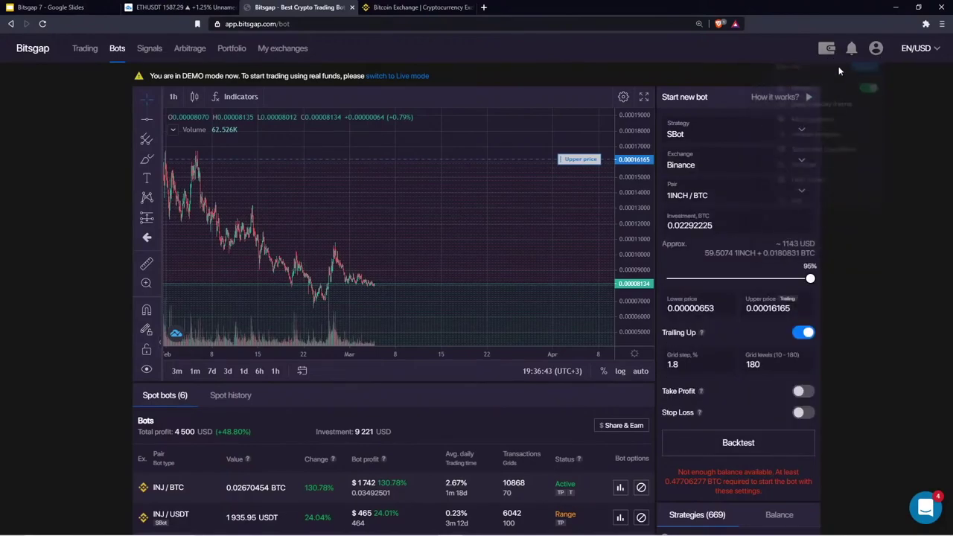
pyautogui.click(826, 47)
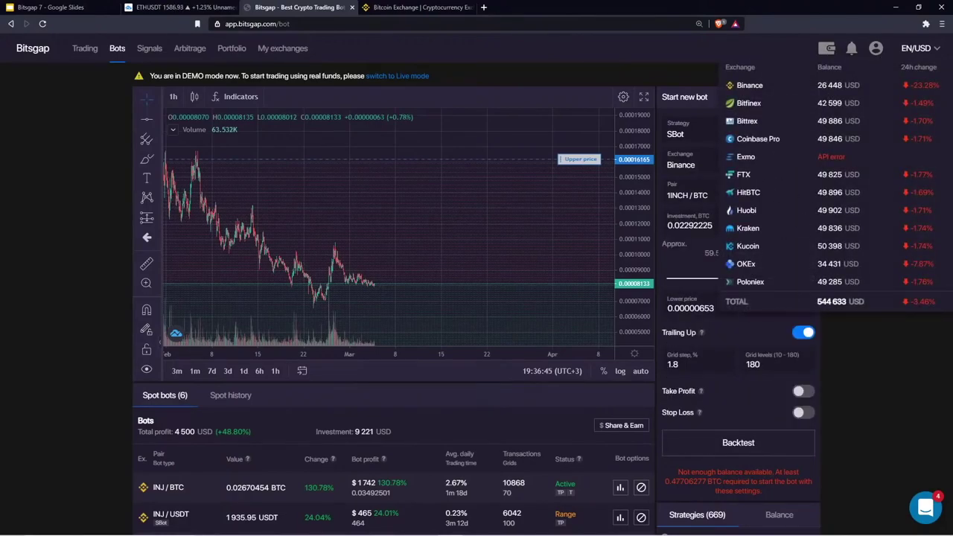
pyautogui.moveTo(644, 174); pyautogui.dragTo(642, 216)
pyautogui.moveTo(474, 249); pyautogui.dragTo(496, 210)
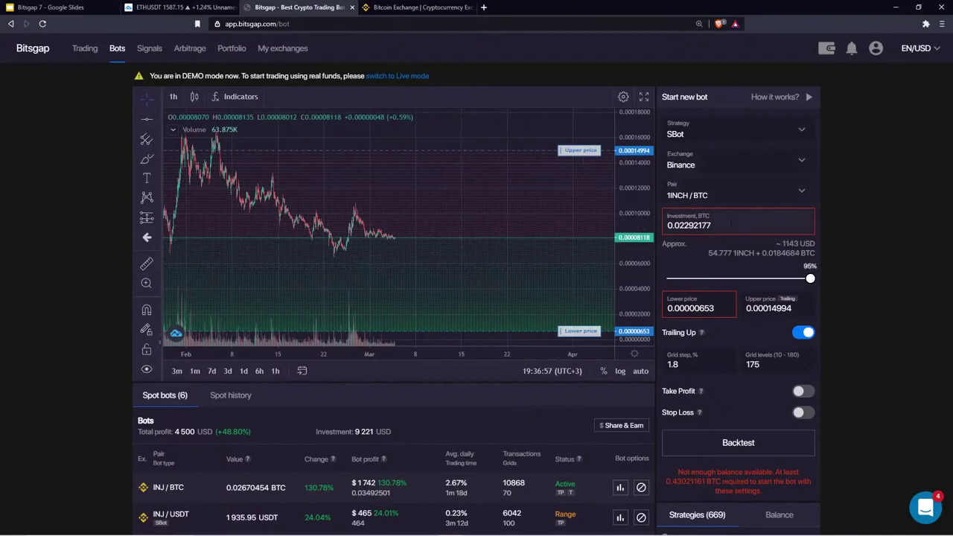
# Inspect the BTC investment amount in the 1INCH / BTC bot settings
pyautogui.doubleClick(782, 225)
pyautogui.click(867, 245)
pyautogui.doubleClick(784, 225)
pyautogui.click(867, 245)
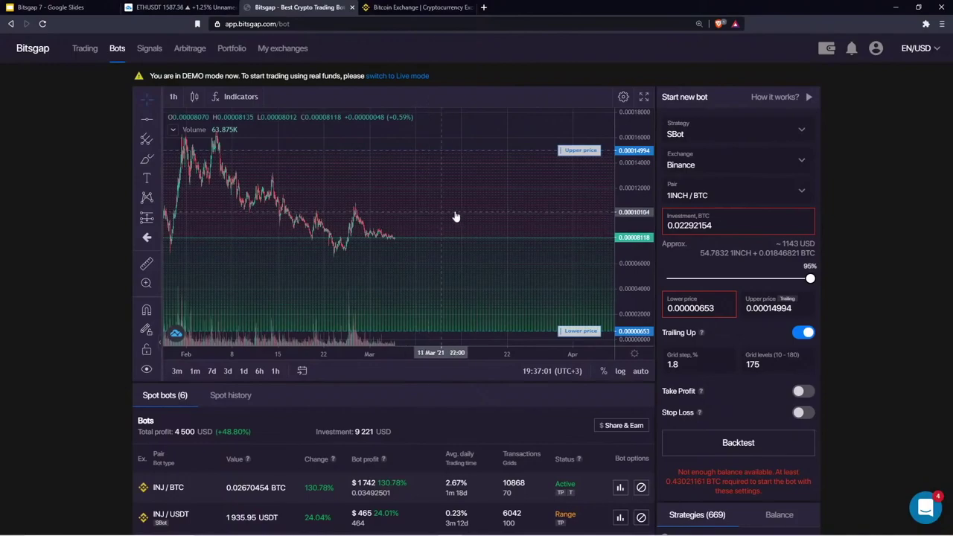
pyautogui.doubleClick(748, 227)
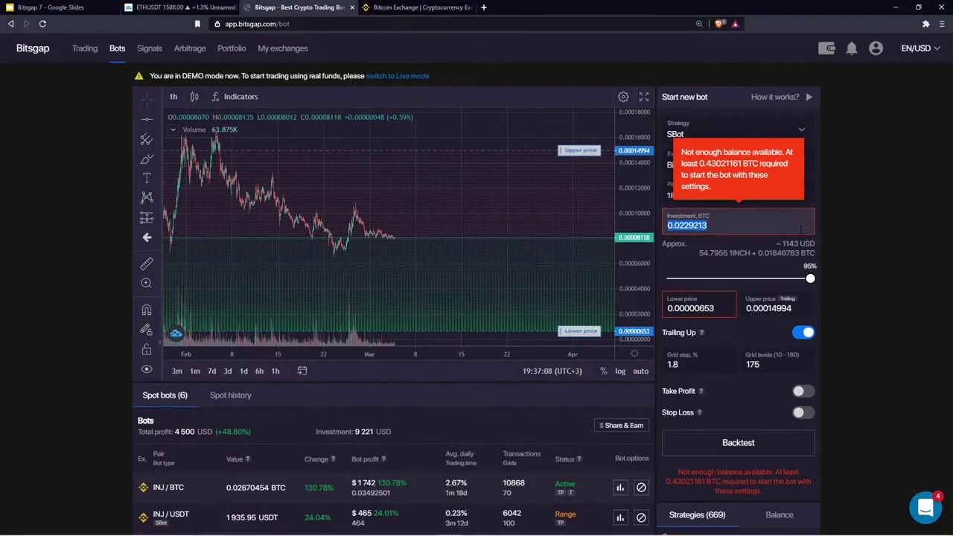
pyautogui.click(871, 245)
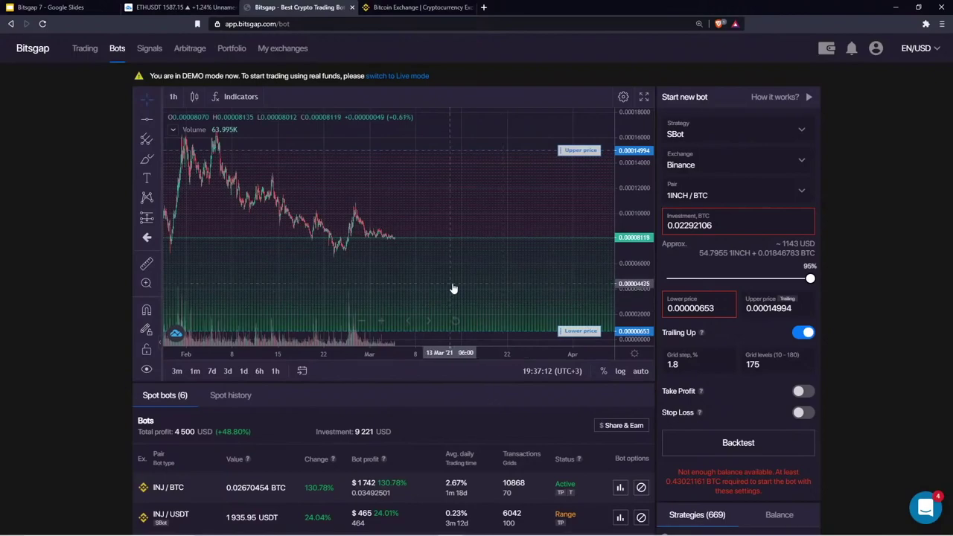
# Search the trading pairs for EASY and choose EASY / ETH for the new bot
pyautogui.click(731, 192)
pyautogui.write('EASY')
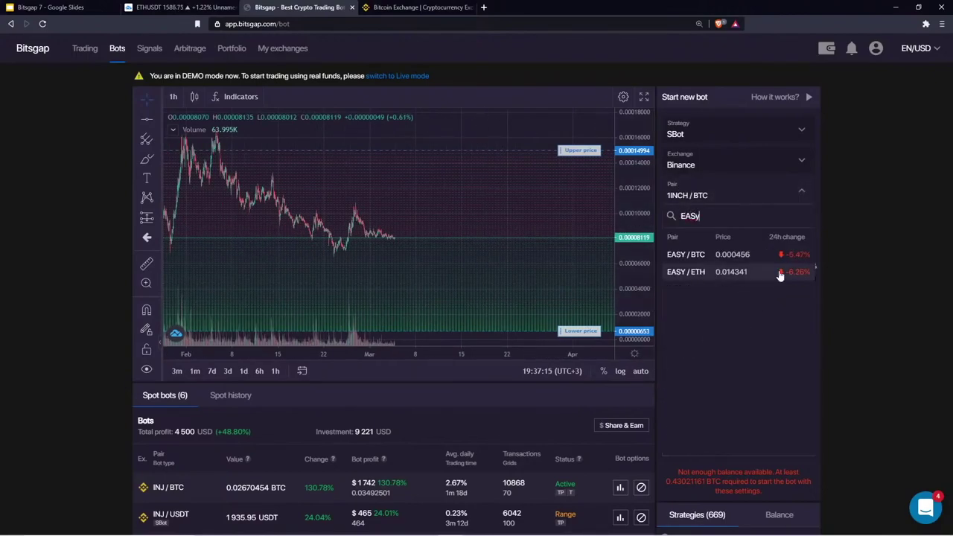
pyautogui.click(779, 273)
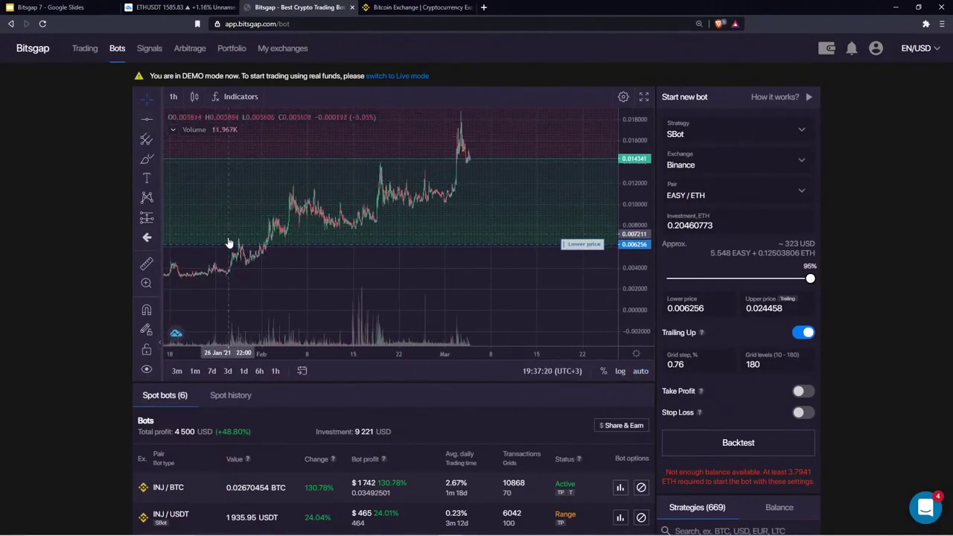
pyautogui.moveTo(345, 250); pyautogui.dragTo(314, 263)
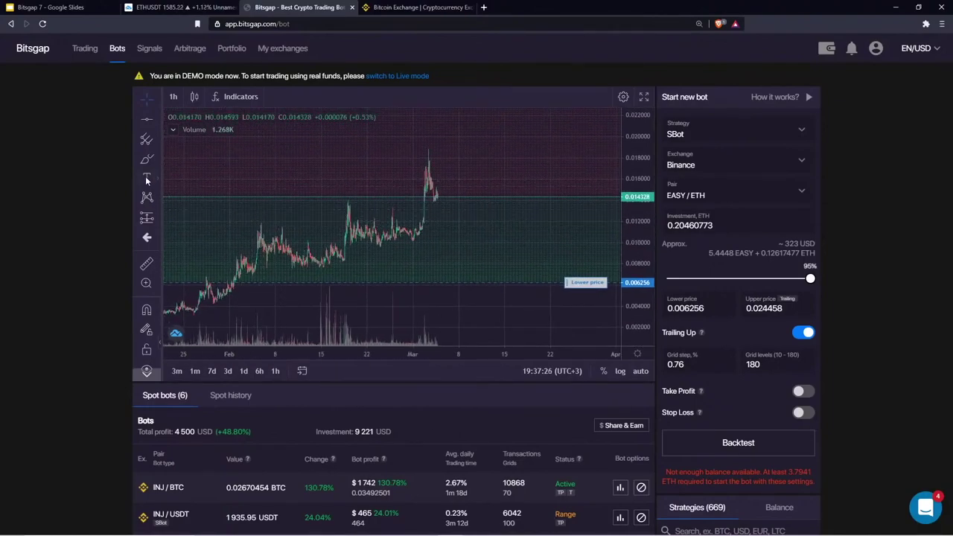
# Brush small marks over the three successive price peaks on the EASY / ETH chart and draw a rising arrow along the uptrend
pyautogui.moveTo(255, 222)
pyautogui.mouseDown()
pyautogui.moveTo(265, 219)
pyautogui.moveTo(248, 224)
pyautogui.mouseUp()
pyautogui.moveTo(338, 201); pyautogui.dragTo(350, 209)
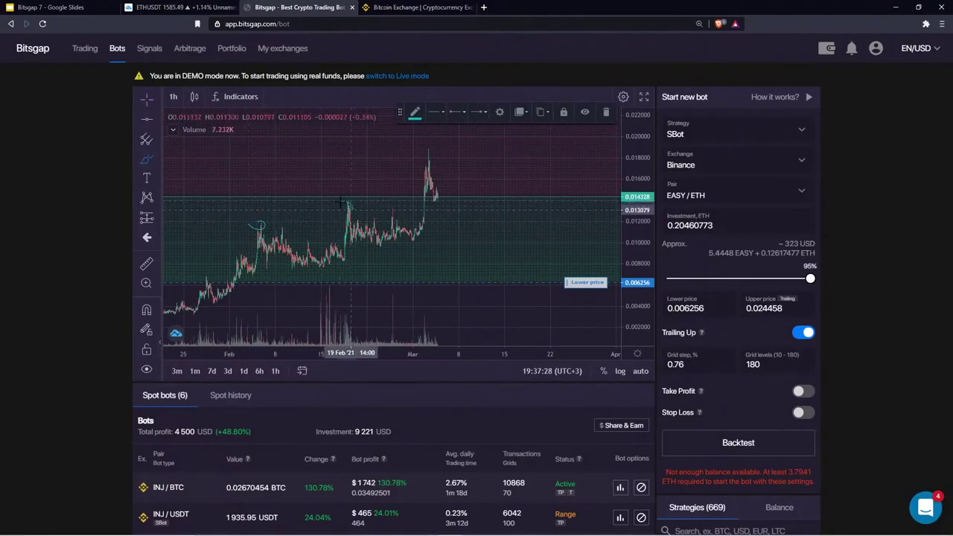
pyautogui.moveTo(420, 154); pyautogui.dragTo(428, 154)
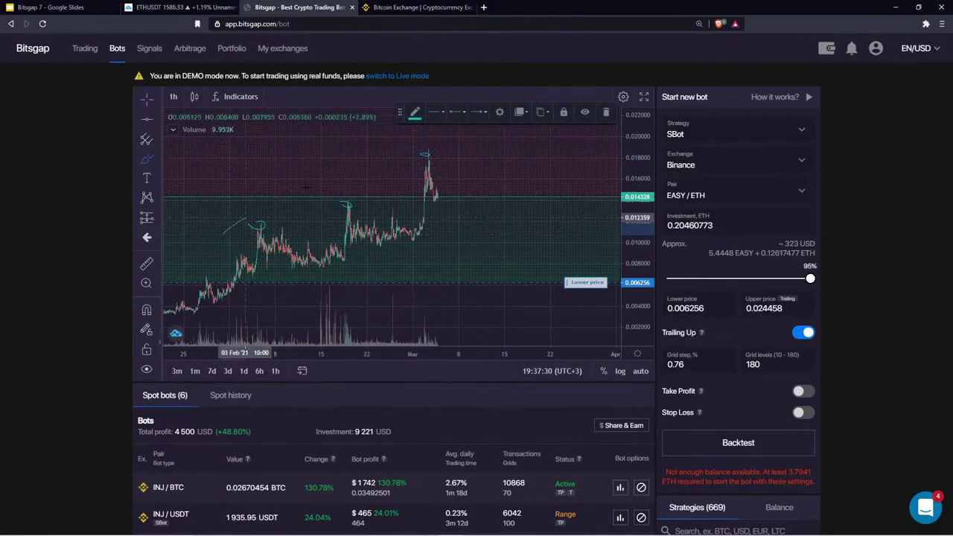
pyautogui.moveTo(223, 232)
pyautogui.mouseDown()
pyautogui.moveTo(362, 164)
pyautogui.moveTo(358, 174)
pyautogui.mouseUp()
pyautogui.moveTo(640, 153); pyautogui.dragTo(638, 180)
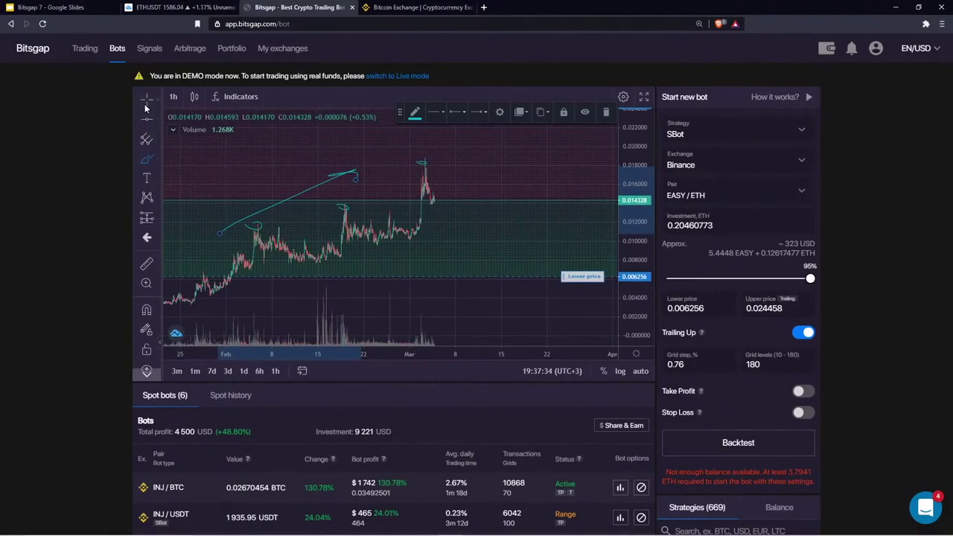
# Change the strategy to Classic bot and set its lower price to 0.009134 and upper price to 0.019157 on the chart
pyautogui.click(696, 137)
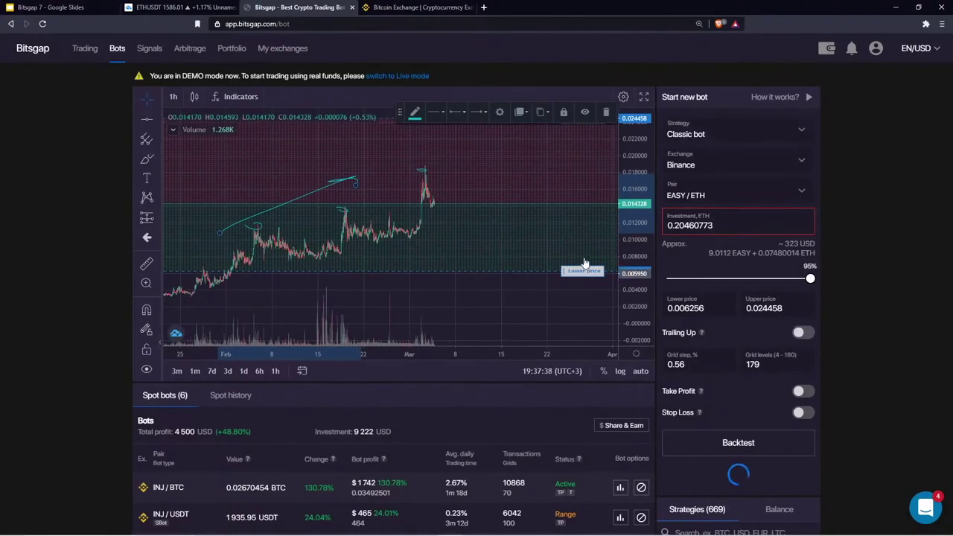
pyautogui.moveTo(579, 273); pyautogui.dragTo(577, 240)
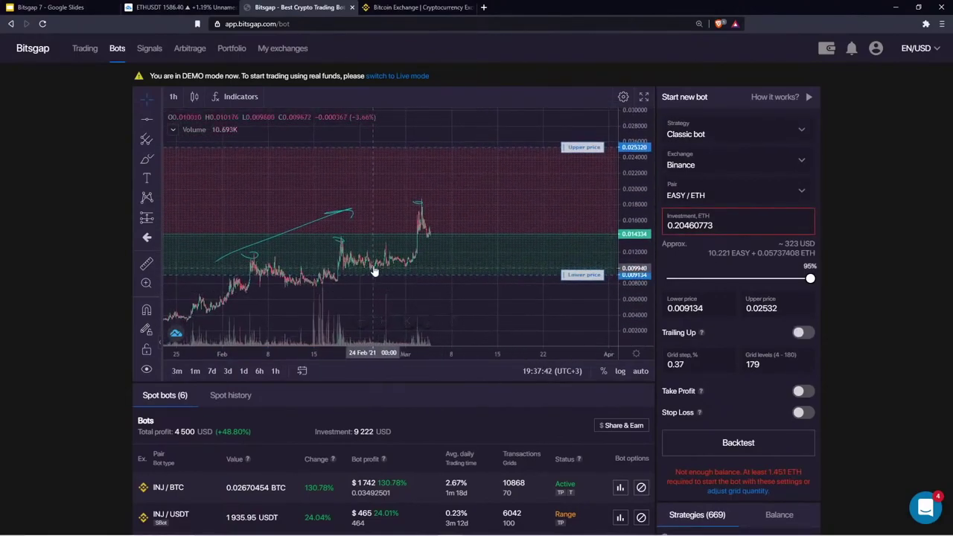
pyautogui.moveTo(596, 147); pyautogui.dragTo(562, 195)
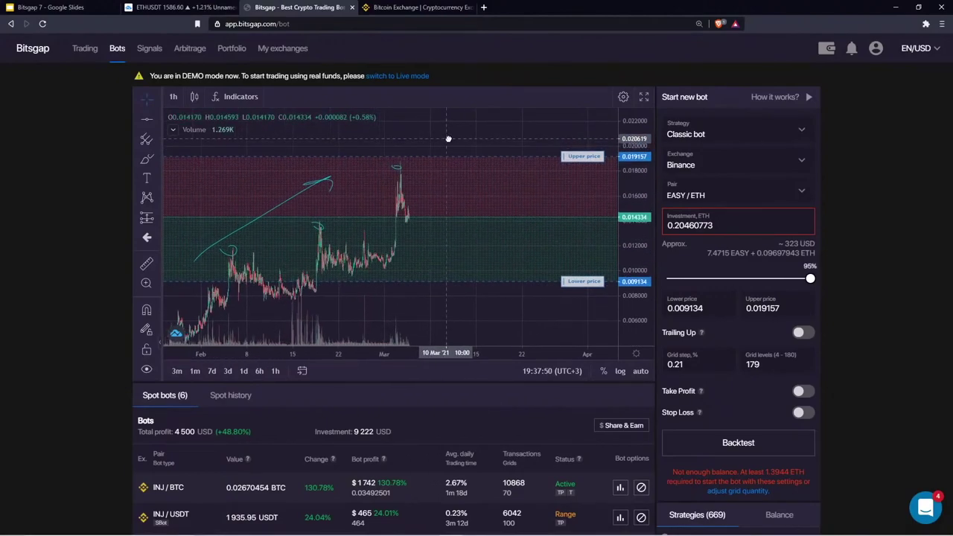
pyautogui.moveTo(450, 133); pyautogui.dragTo(438, 132)
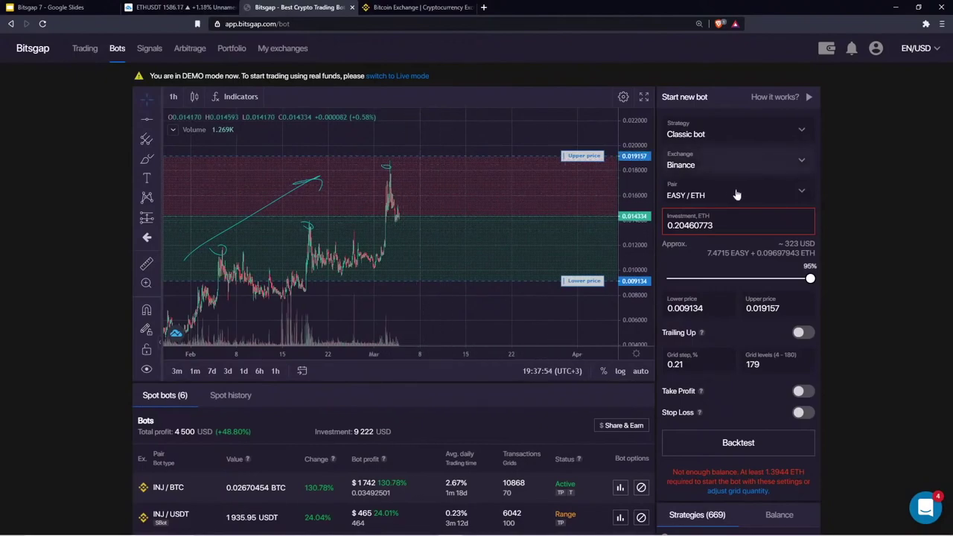
# Enable Stop Loss just below the lower price at 0.00867 and turn on Trailing Up for the EASY / ETH bot
pyautogui.click(801, 418)
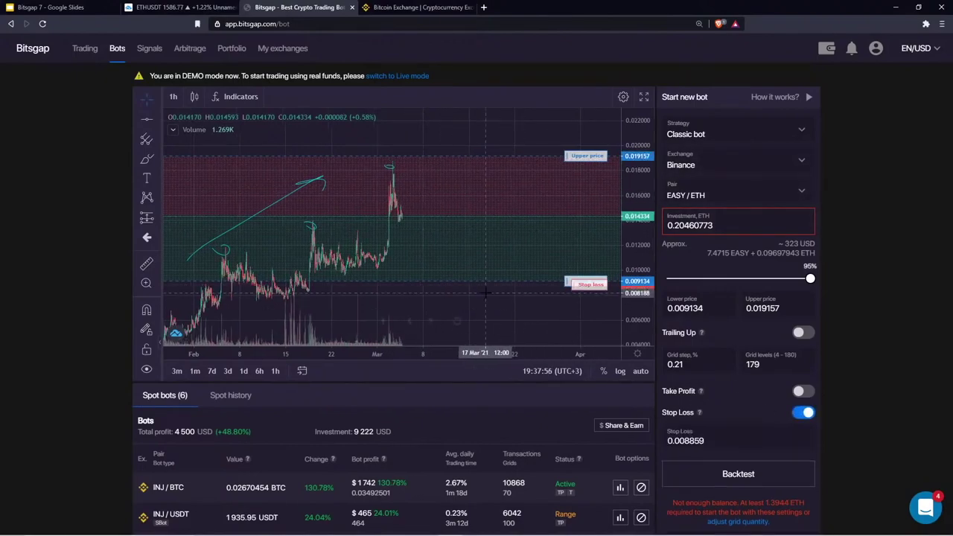
pyautogui.moveTo(511, 302); pyautogui.dragTo(502, 293)
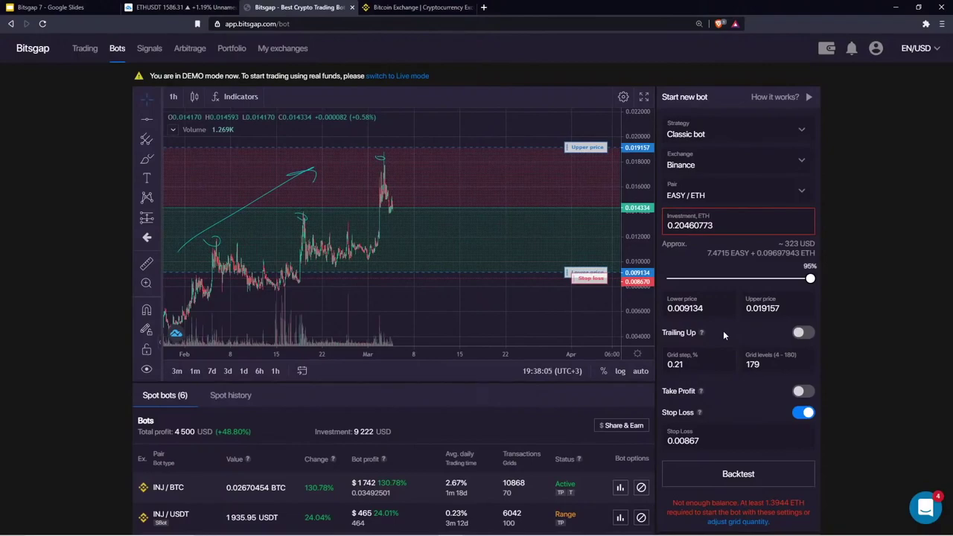
pyautogui.click(798, 334)
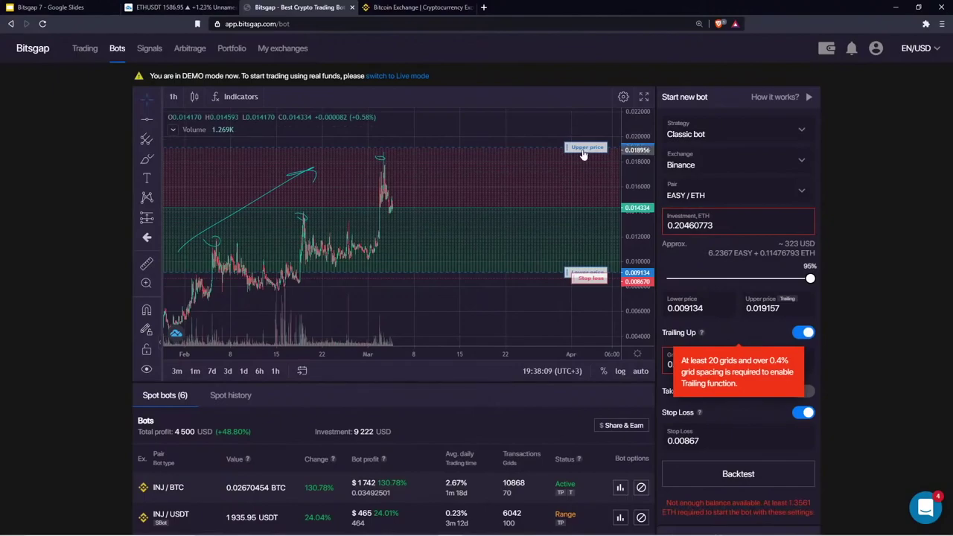
pyautogui.moveTo(576, 155); pyautogui.dragTo(489, 153)
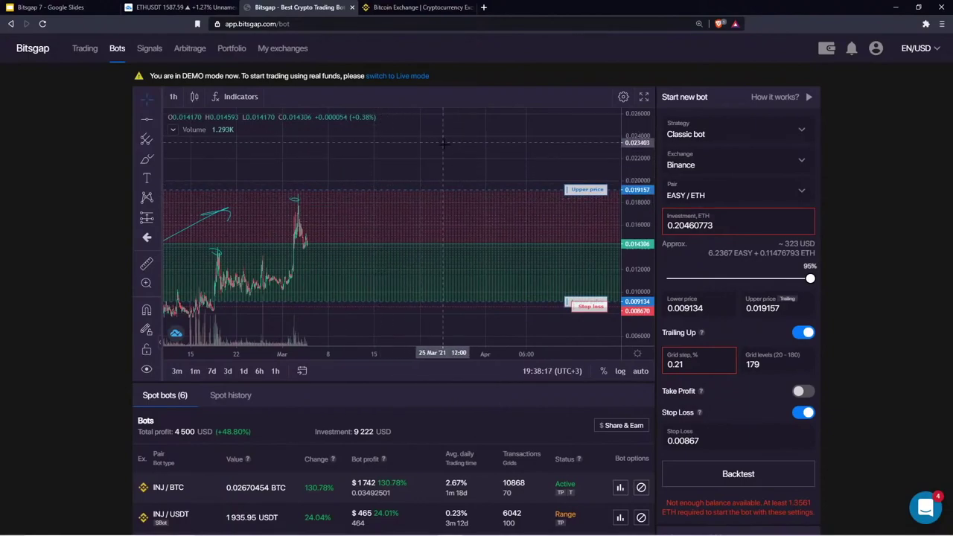
pyautogui.moveTo(416, 161); pyautogui.dragTo(438, 166)
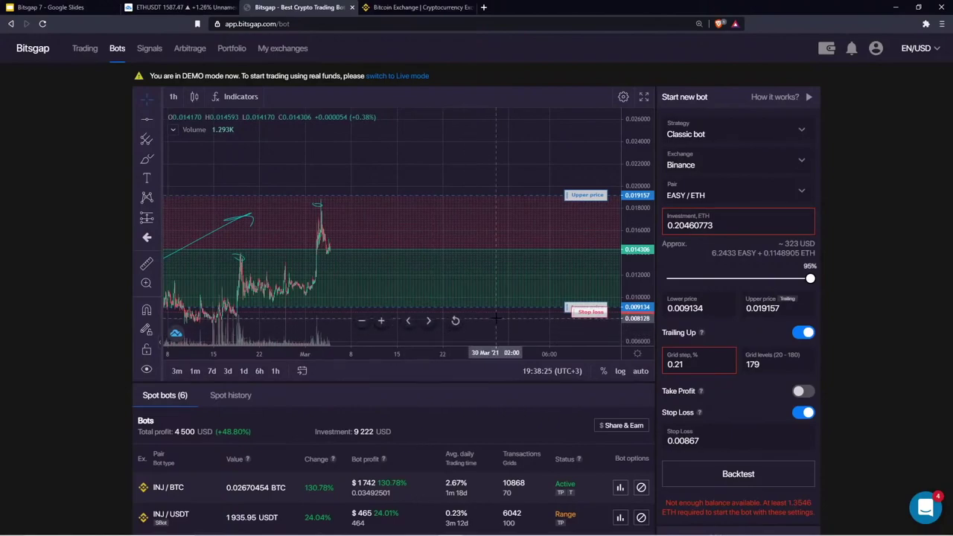
pyautogui.moveTo(487, 169); pyautogui.dragTo(539, 125)
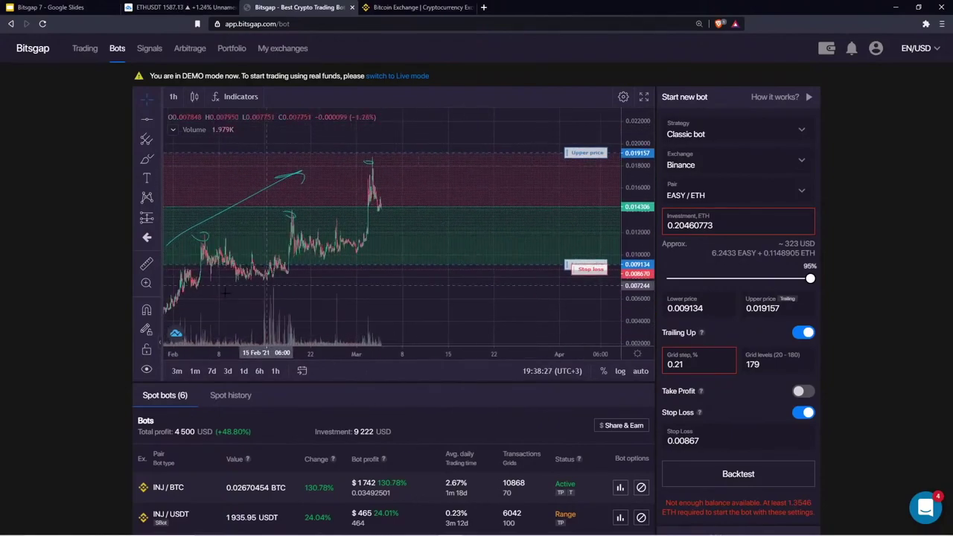
# Try to find an ETH/BNB pair in the bot's pair list, searching with and without the slash, and clear the search
pyautogui.click(705, 200)
pyautogui.press('BackSpace')
pyautogui.press('BackSpace')
pyautogui.press('BackSpace')
pyautogui.press('BackSpace')
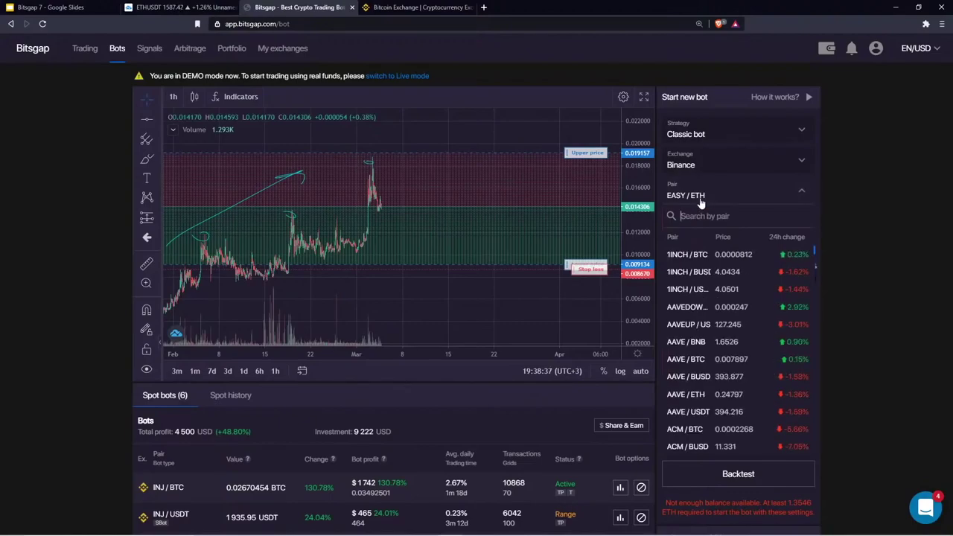
pyautogui.write('ETh')
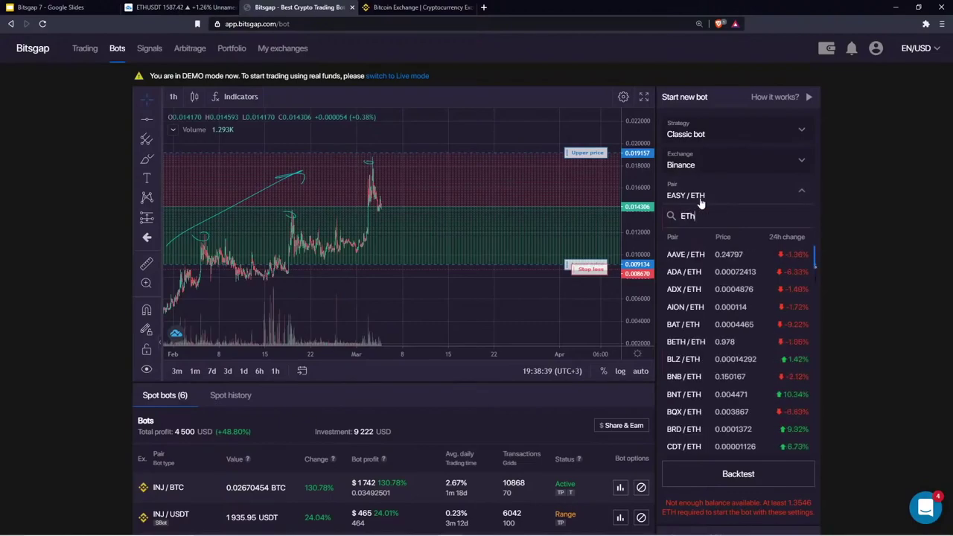
pyautogui.write('H/BNB')
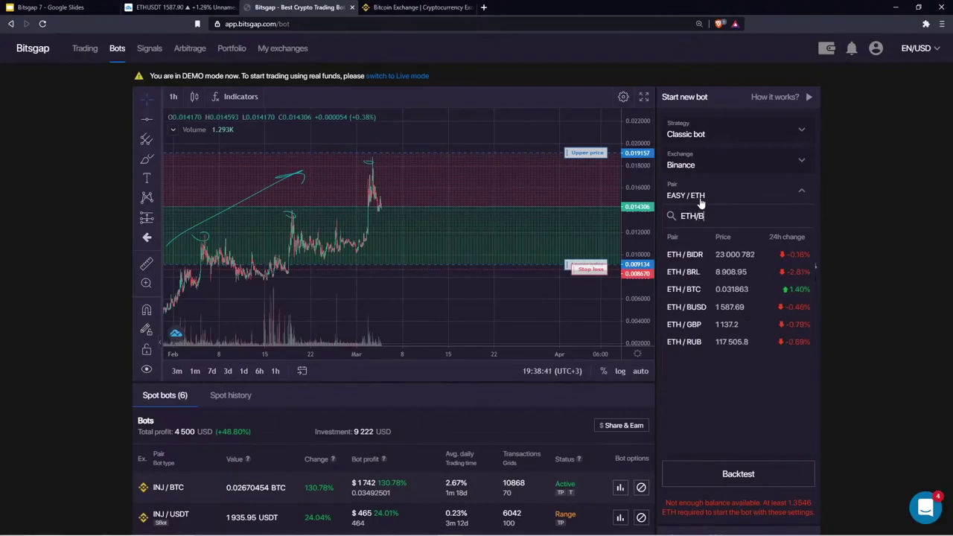
pyautogui.press('BackSpace')
pyautogui.press('BackSpace')
pyautogui.press('BackSpace')
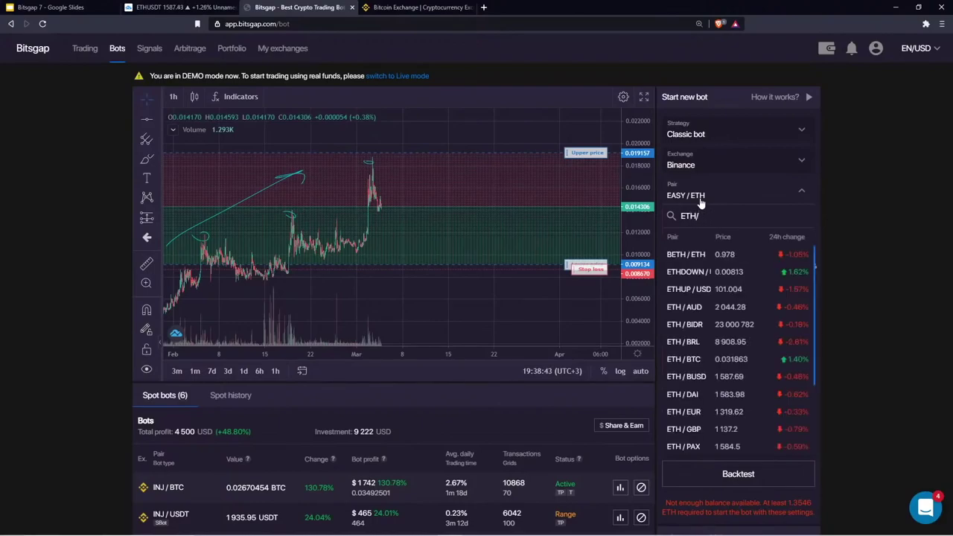
pyautogui.press('BackSpace')
pyautogui.write('bnb')
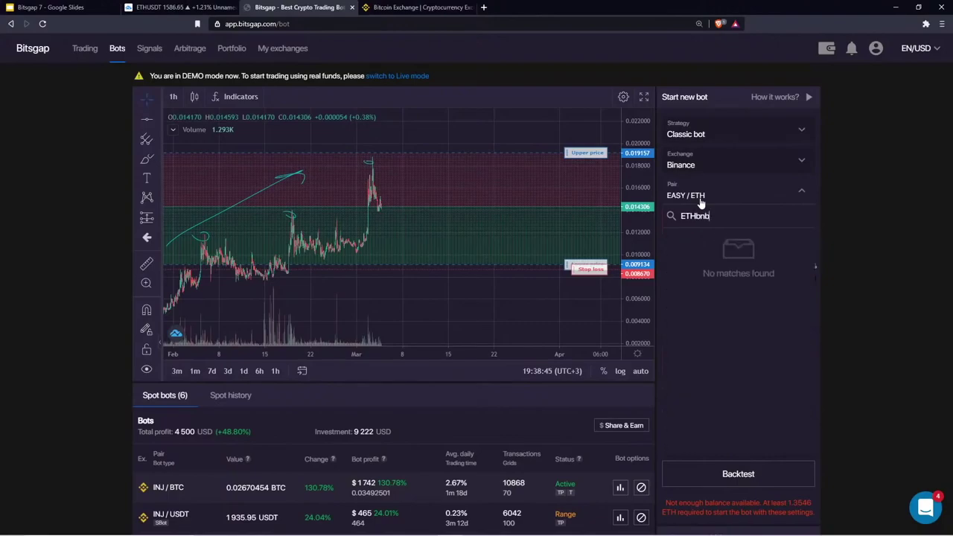
pyautogui.press('BackSpace')
pyautogui.press('BackSpace')
pyautogui.press('BackSpace')
pyautogui.press('BackSpace')
pyautogui.press('BackSpace')
pyautogui.press('BackSpace')
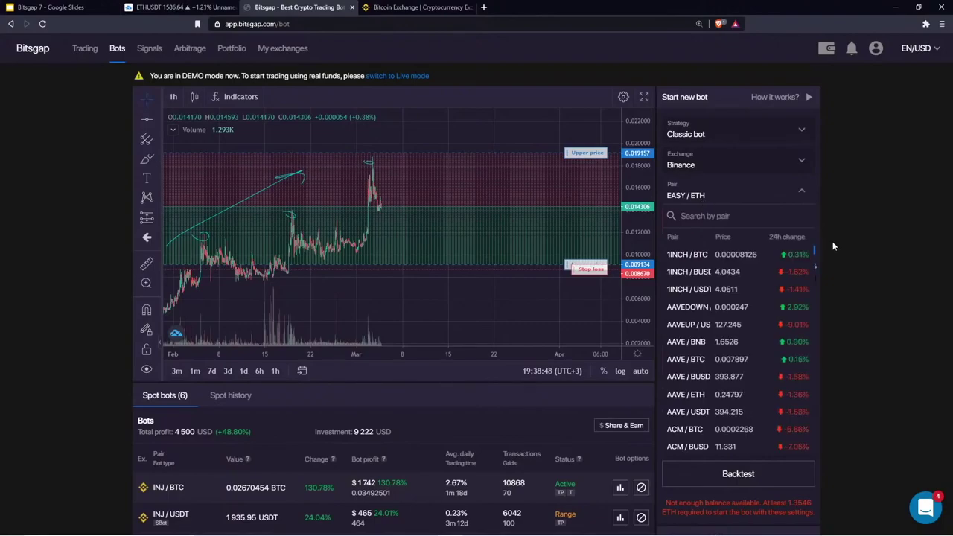
# Choose ADA / BNB from the full pair list and view its earlier price history against the bot's range
pyautogui.scroll(-3, 707, 350)
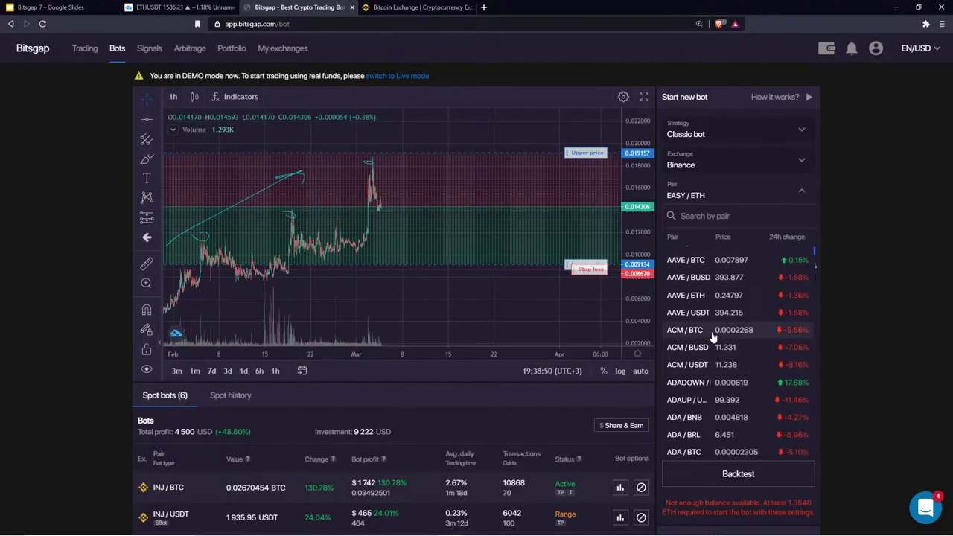
pyautogui.scroll(-2, 693, 331)
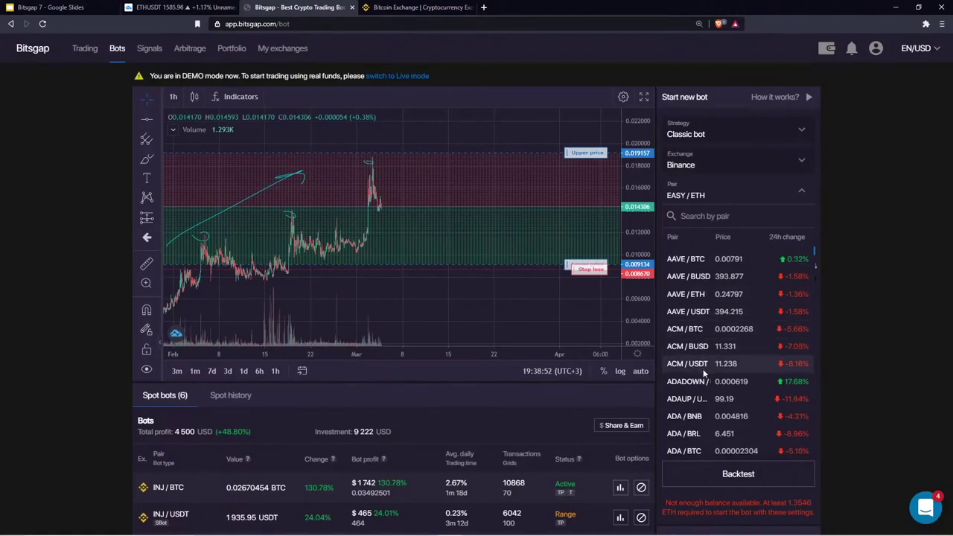
pyautogui.click(681, 367)
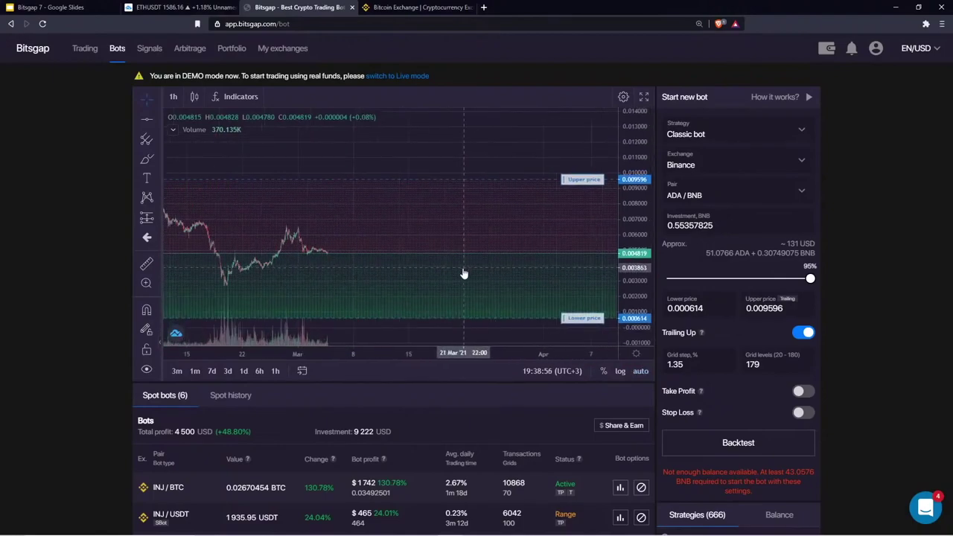
pyautogui.moveTo(379, 153); pyautogui.dragTo(468, 154)
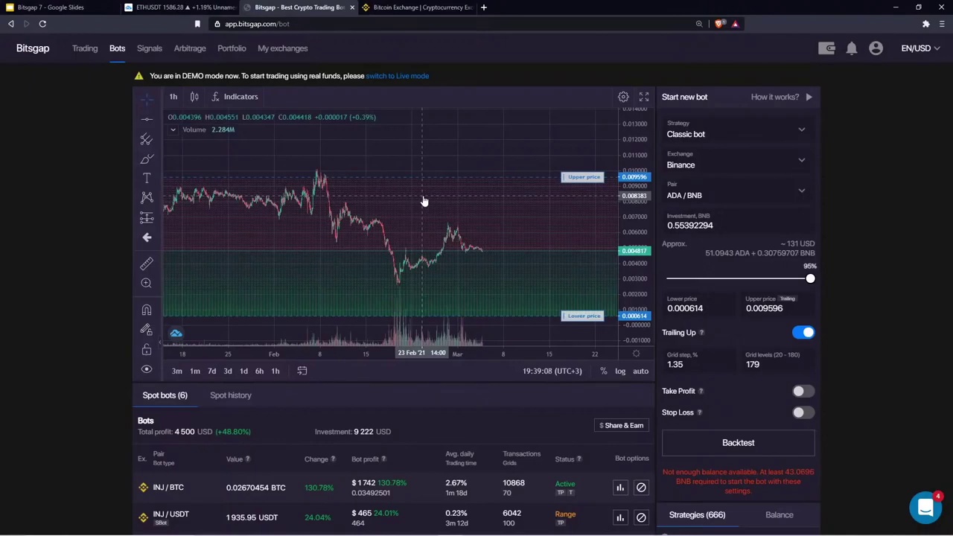
pyautogui.moveTo(537, 152); pyautogui.dragTo(495, 152)
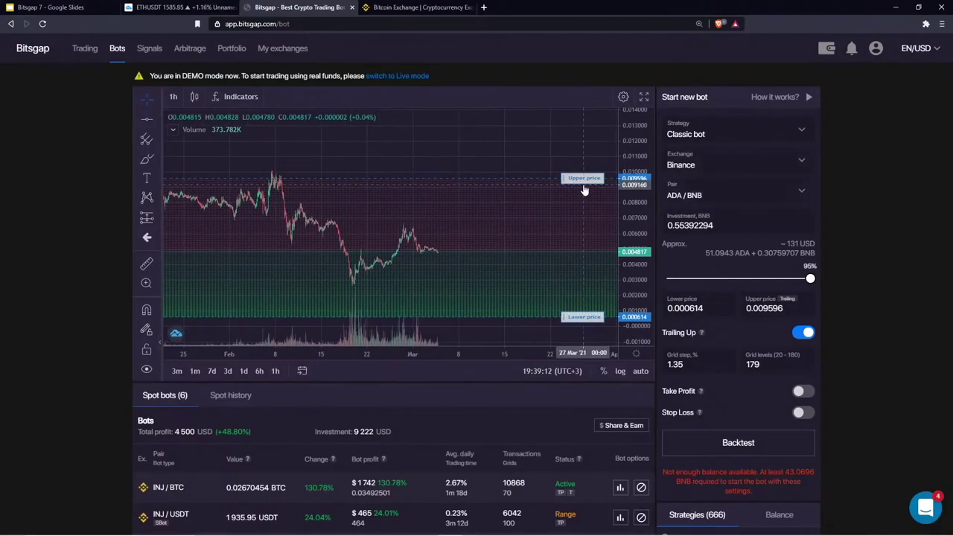
pyautogui.moveTo(526, 143); pyautogui.dragTo(467, 144)
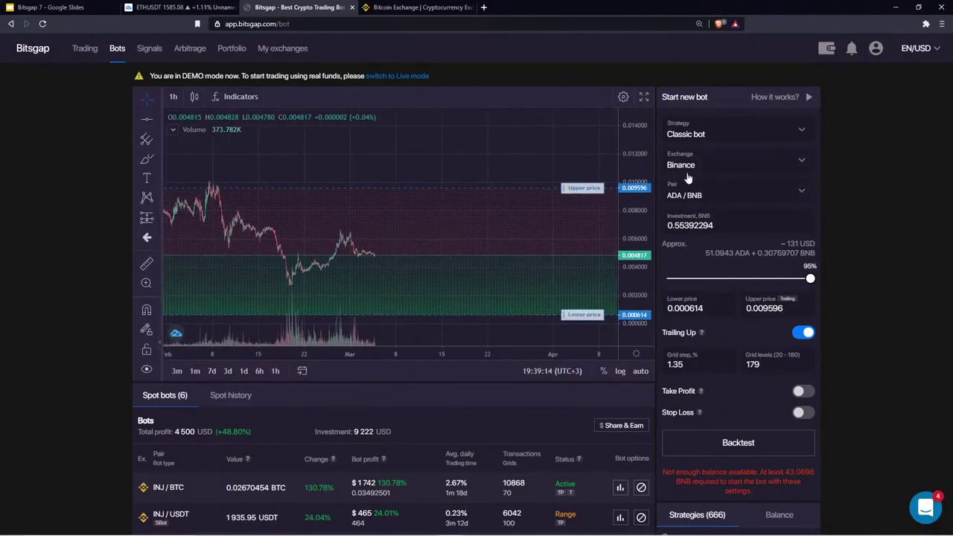
# Switch to the ETHUSDT chart in TradingView
pyautogui.click(200, 8)
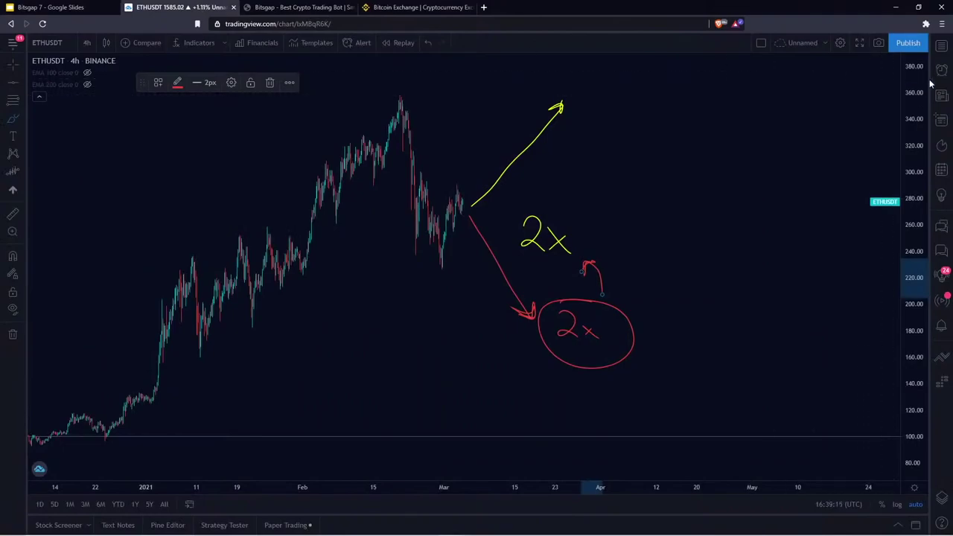
# Show the BNBUSD chart from the Red list watchlist and switch back to Bitsgap
pyautogui.click(941, 46)
pyautogui.click(860, 94)
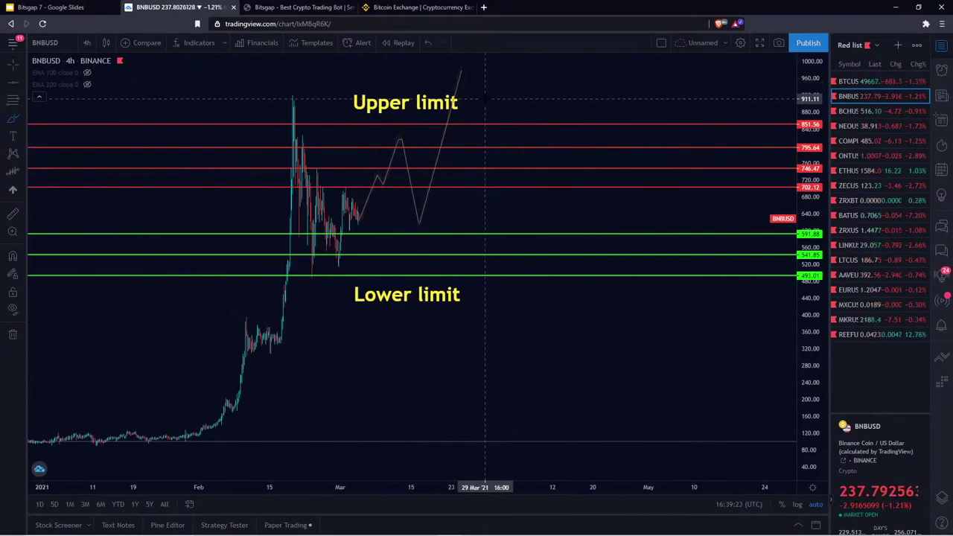
pyautogui.click(298, 7)
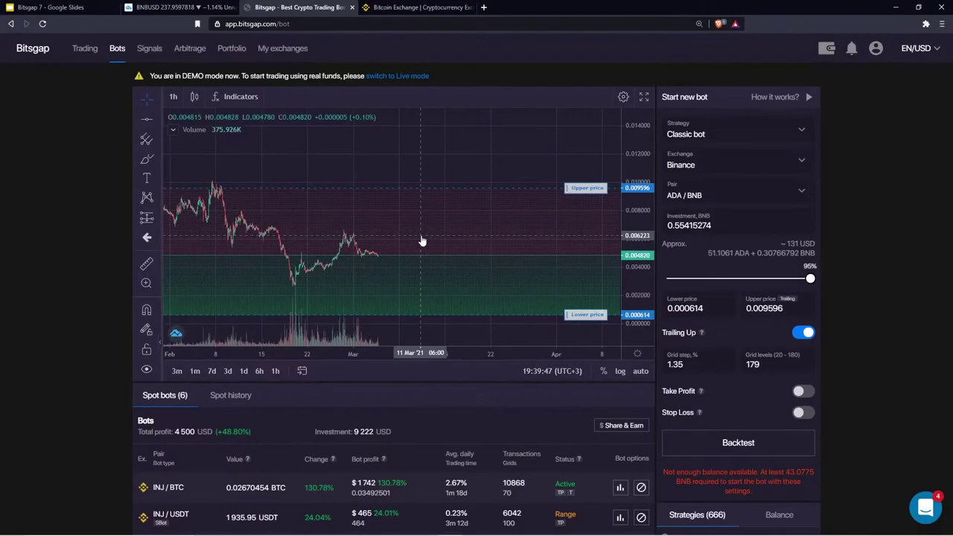
# Switch to the Google Slides presentation, advance to the Low-Risk Strategies slide and return to Bitsgap
pyautogui.hotkey('ctrl', '1')
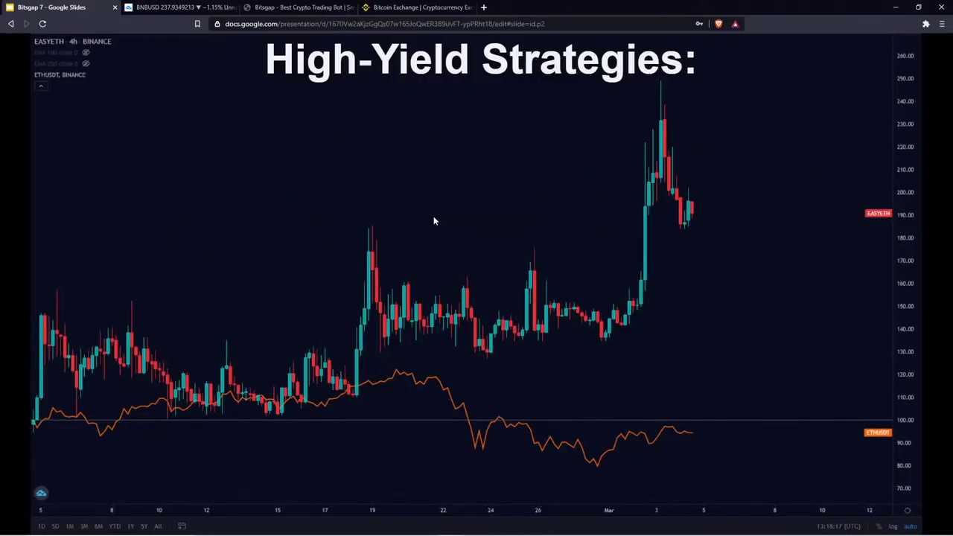
pyautogui.press('Right')
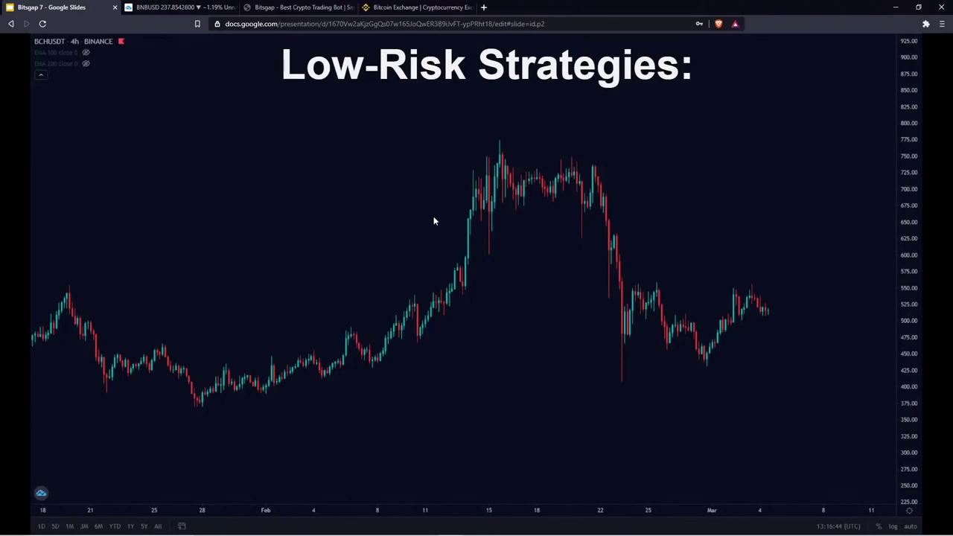
pyautogui.hotkey('ctrl', '3')
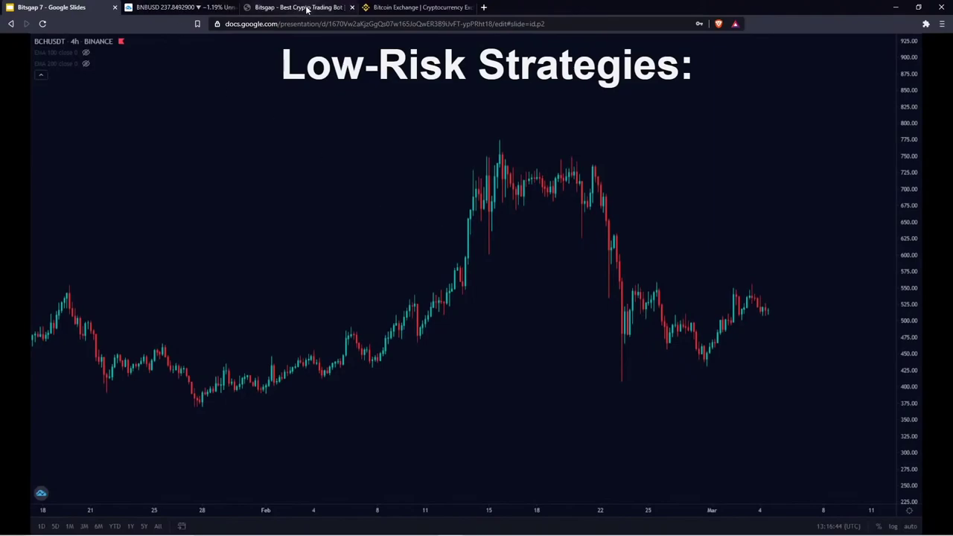
# Search the bot's pair list for BTC/TUSD
pyautogui.click(712, 195)
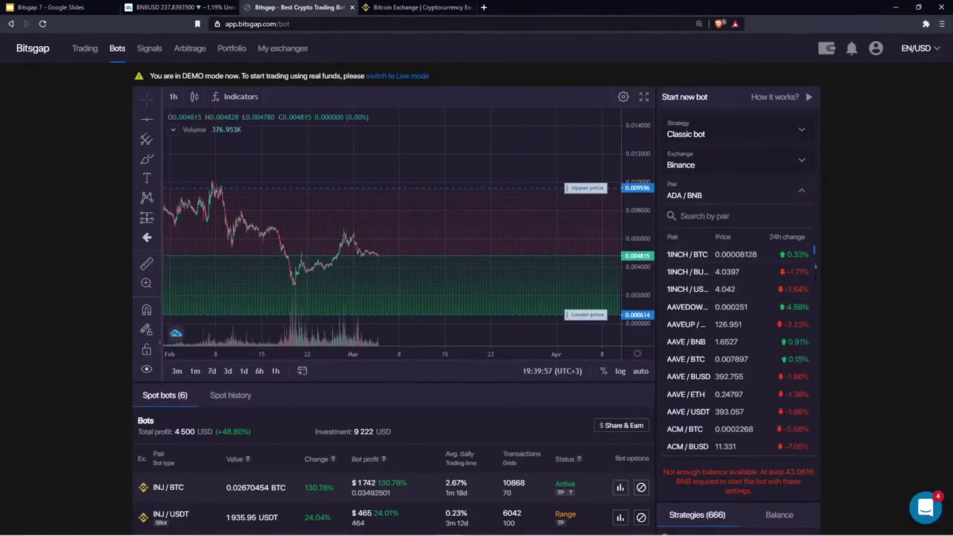
pyautogui.click(702, 165)
pyautogui.click(702, 164)
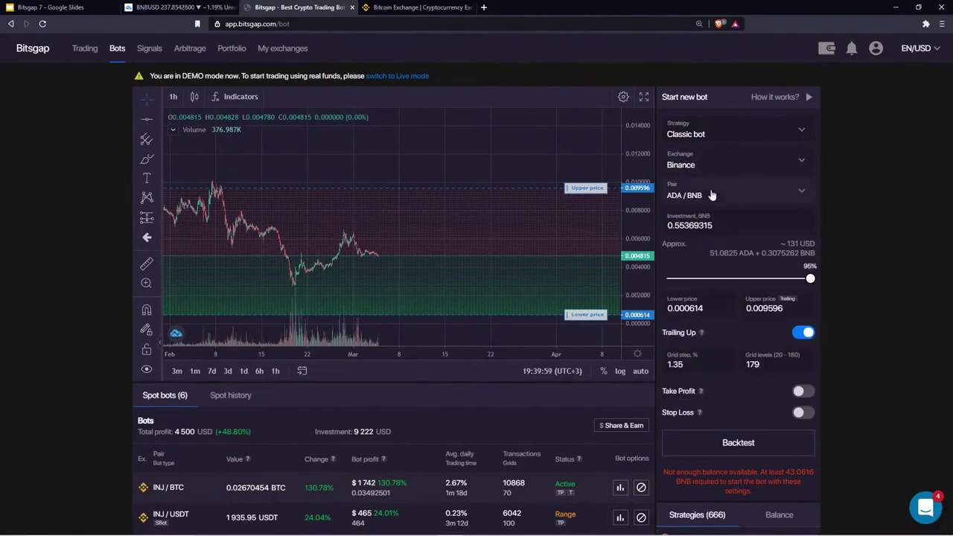
pyautogui.click(702, 164)
pyautogui.click(713, 165)
pyautogui.click(723, 195)
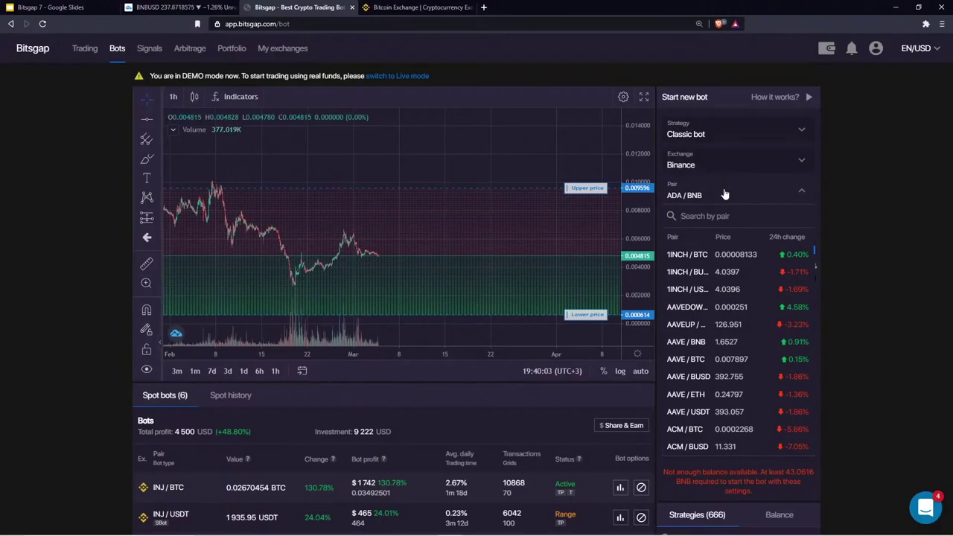
pyautogui.write('BTC/')
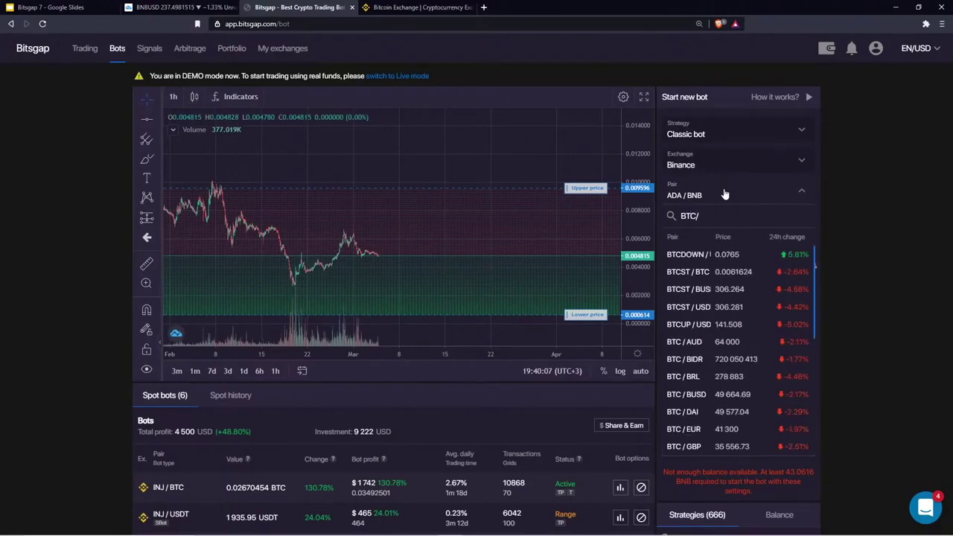
pyautogui.write('TUSD')
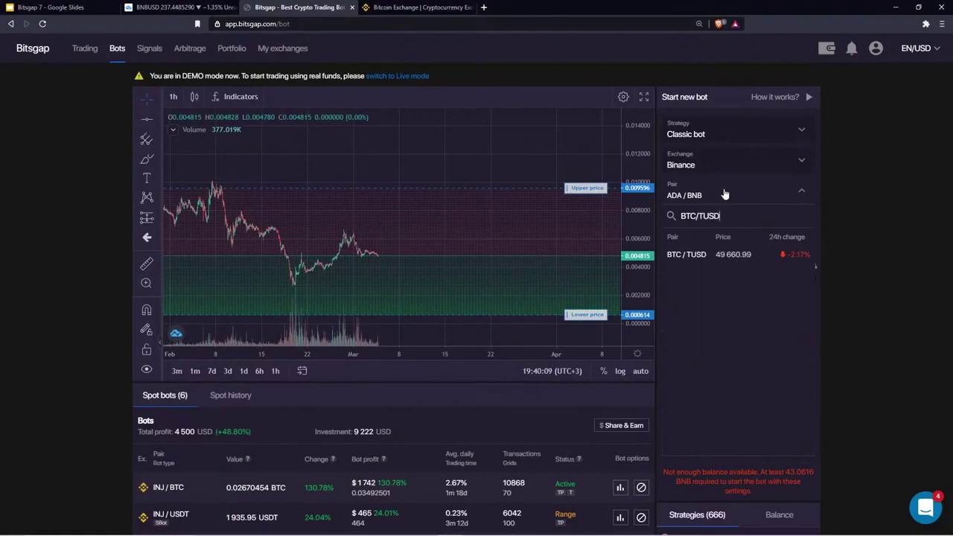
# Search the pair list for BTC against BUSD and then for BTC/PAX
pyautogui.press('BackSpace')
pyautogui.press('BackSpace')
pyautogui.press('BackSpace')
pyautogui.press('BackSpace')
pyautogui.write('B')
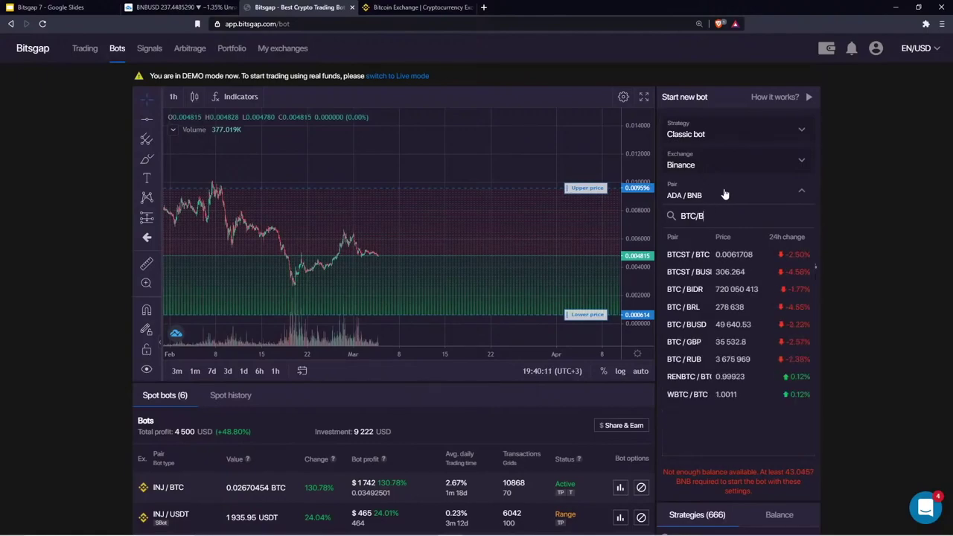
pyautogui.write('USD')
pyautogui.press('BackSpace')
pyautogui.press('BackSpace')
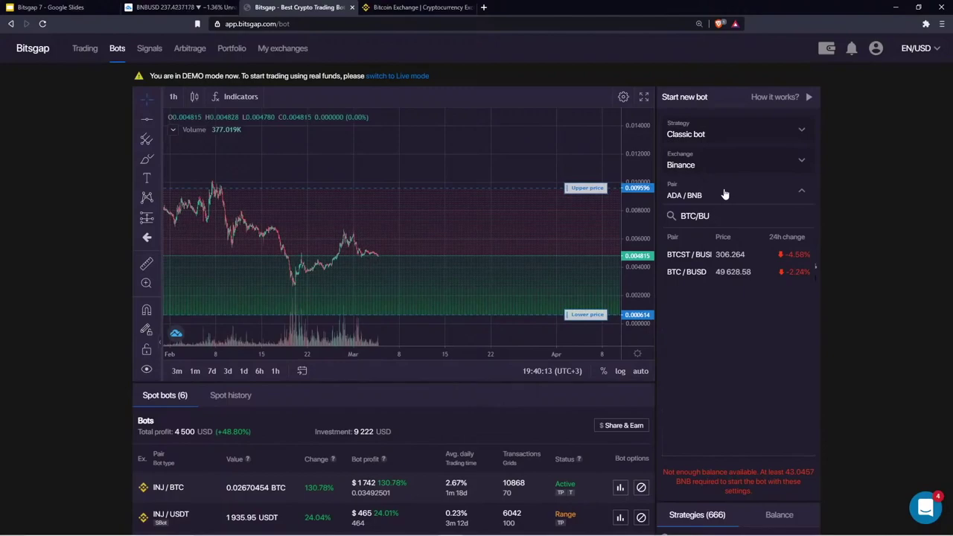
pyautogui.press('BackSpace')
pyautogui.press('BackSpace')
pyautogui.write('PAX')
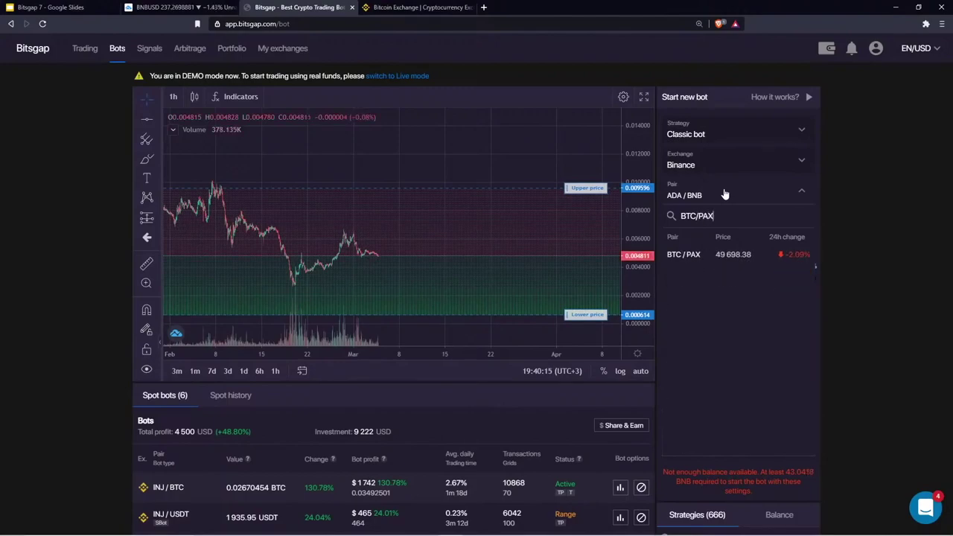
# Search the pair list for BTC/USDT and close the list, keeping ADA / BNB as the pair
pyautogui.press('BackSpace')
pyautogui.press('BackSpace')
pyautogui.press('BackSpace')
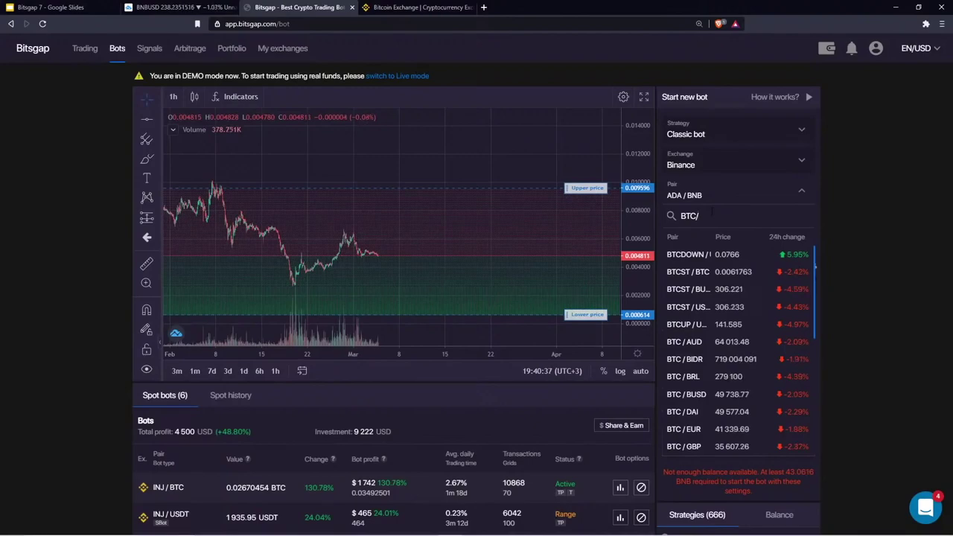
pyautogui.write('USDT')
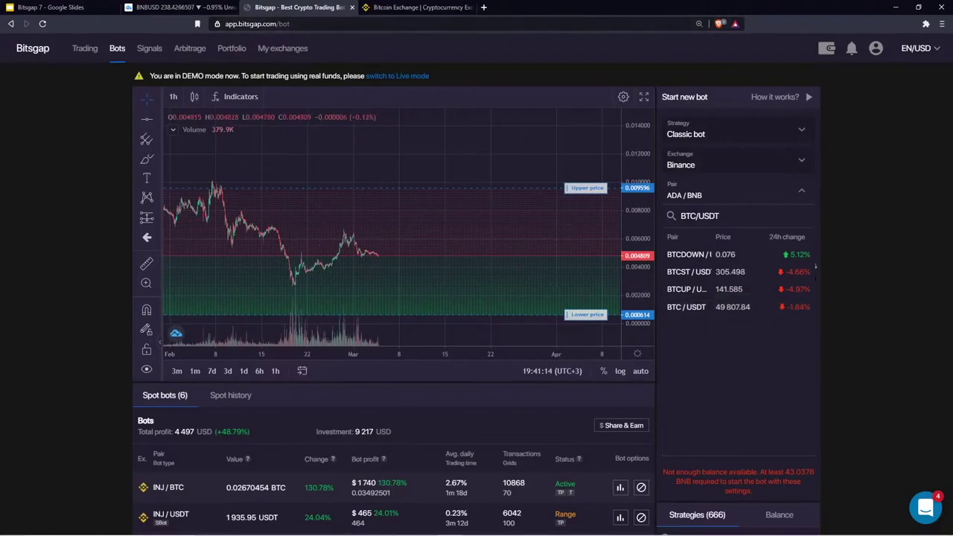
pyautogui.click(701, 197)
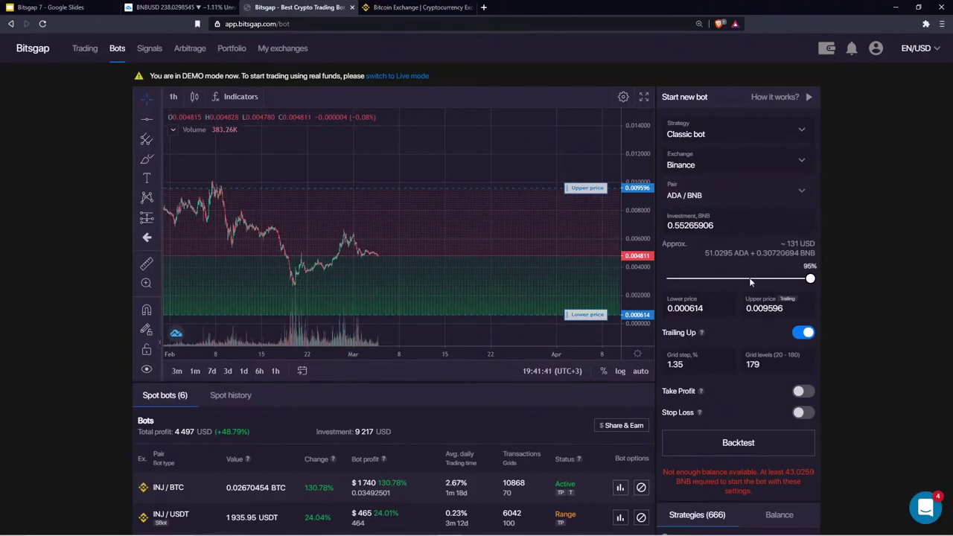
# Examine the ADA / BNB bot's grid step percentage alongside its grid range on the chart
pyautogui.moveTo(688, 368); pyautogui.dragTo(661, 369)
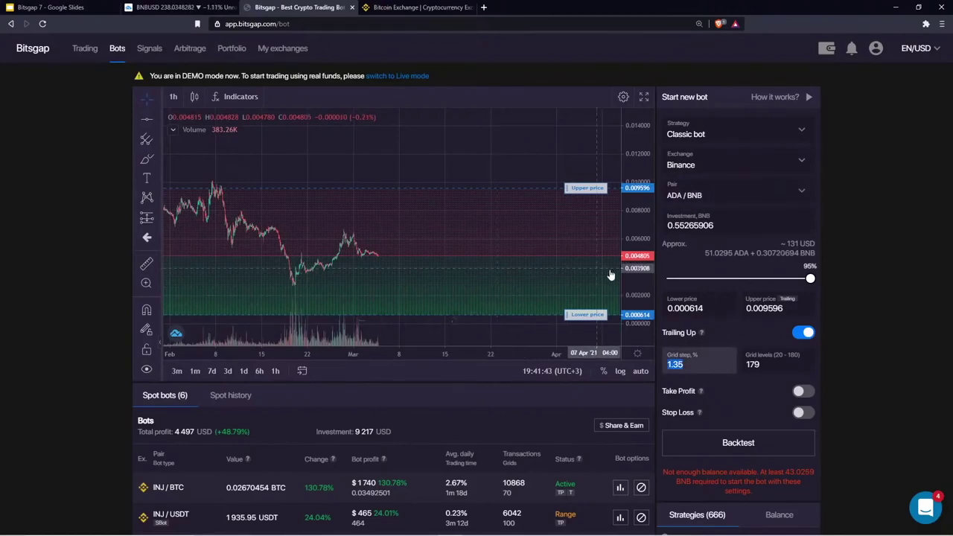
pyautogui.moveTo(635, 285); pyautogui.dragTo(635, 272)
pyautogui.moveTo(509, 259); pyautogui.dragTo(479, 254)
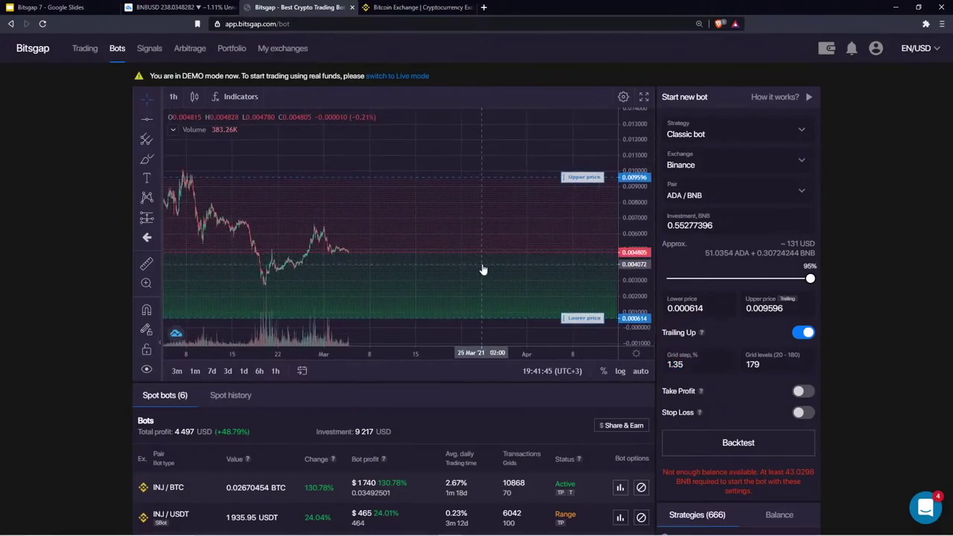
pyautogui.doubleClick(697, 364)
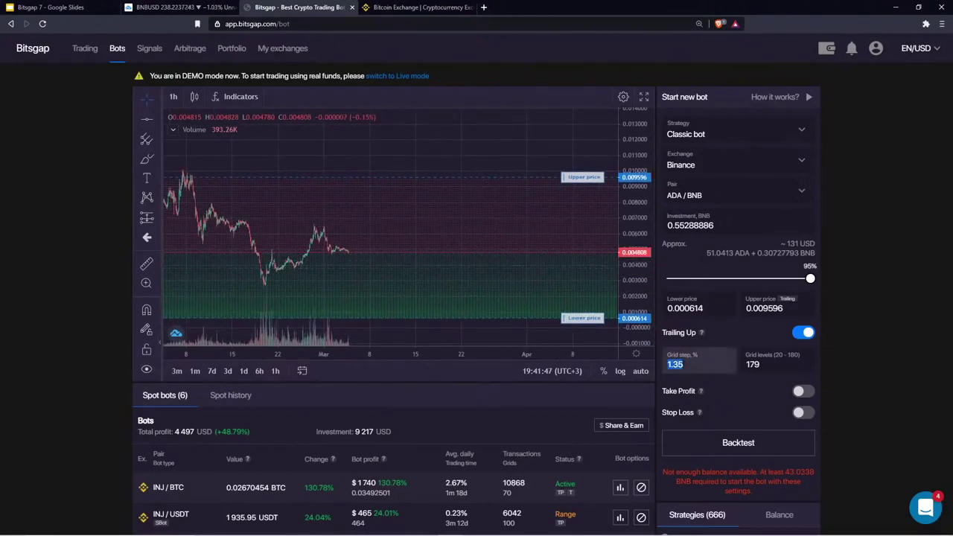
pyautogui.click(690, 365)
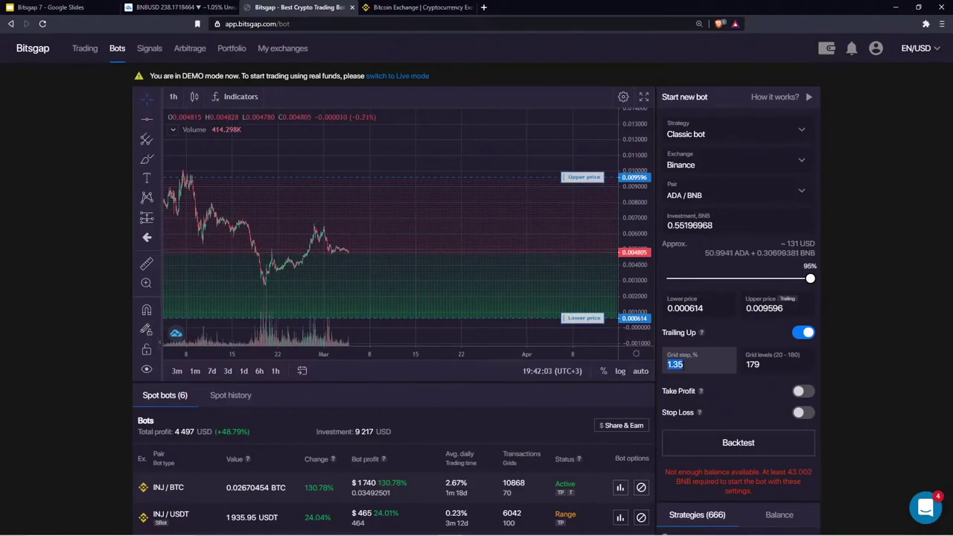
pyautogui.click(703, 365)
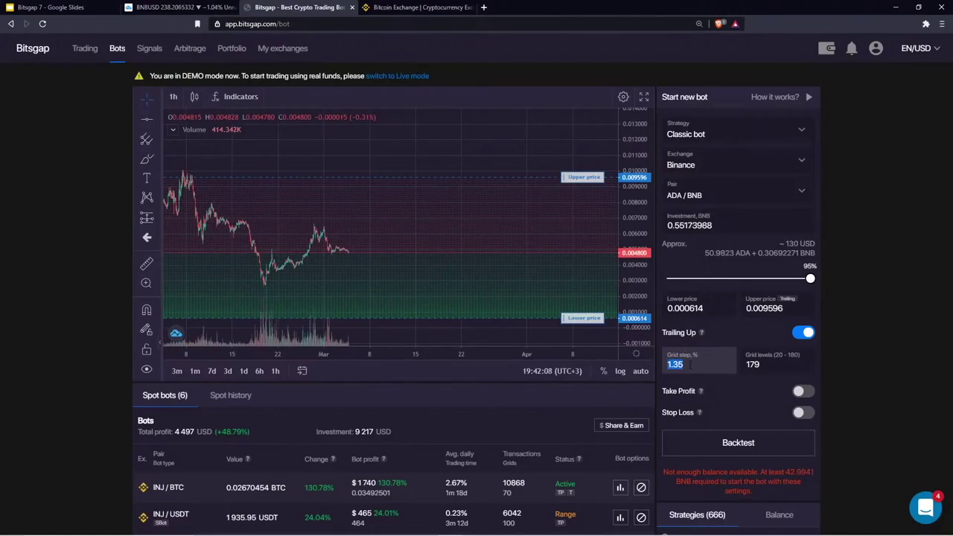
pyautogui.click(691, 364)
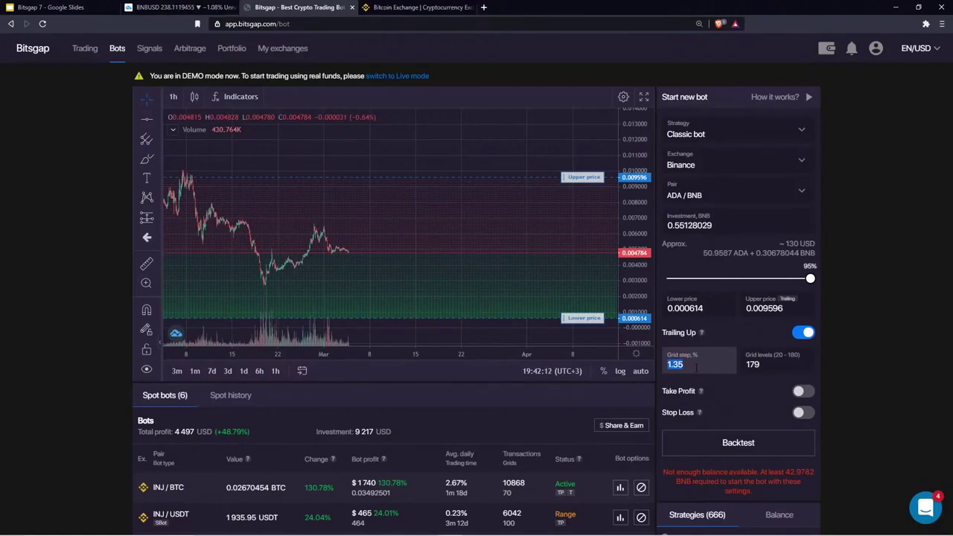
pyautogui.click(700, 366)
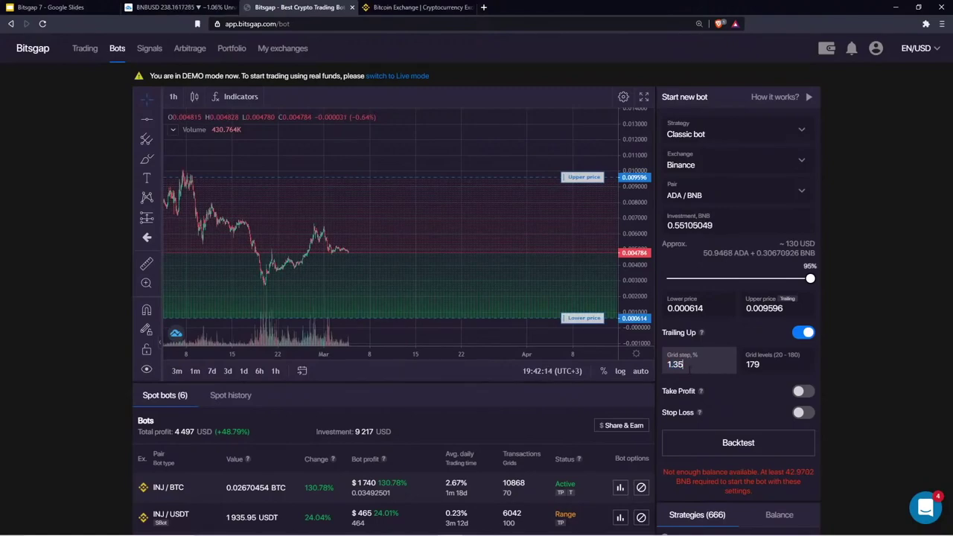
pyautogui.hotkey('ctrl', 'a')
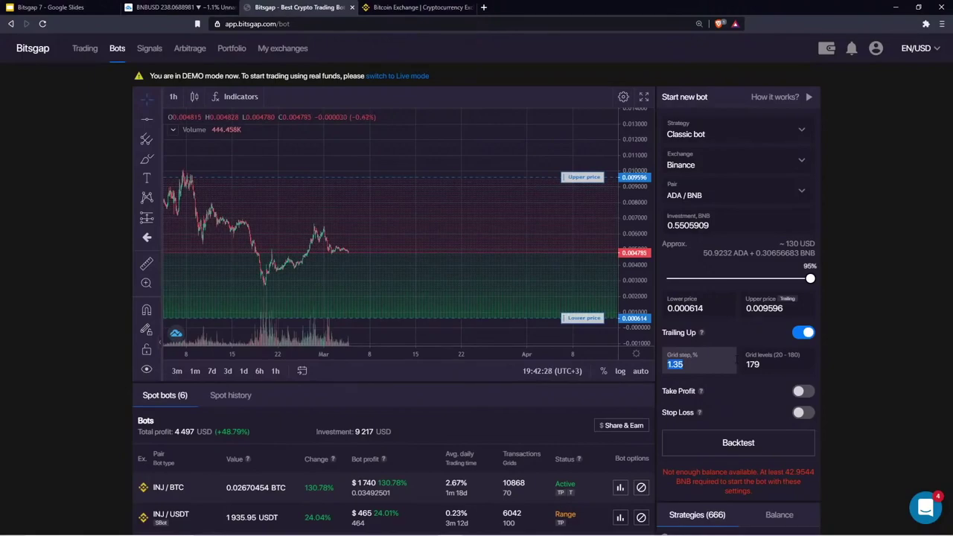
# Enable Stop Loss for the ADA / BNB bot and move its level to 0.000959
pyautogui.moveTo(494, 156); pyautogui.dragTo(491, 140)
pyautogui.moveTo(633, 147); pyautogui.dragTo(633, 155)
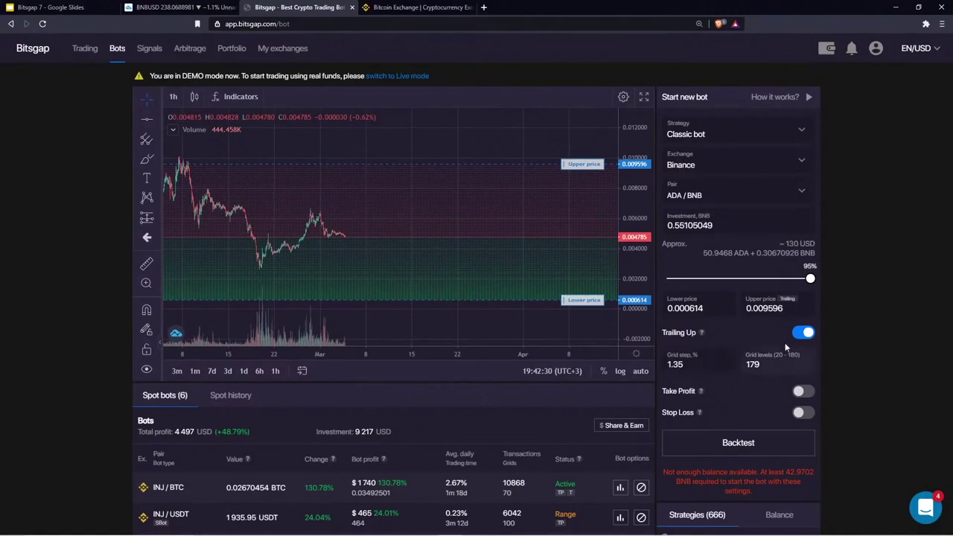
pyautogui.click(801, 413)
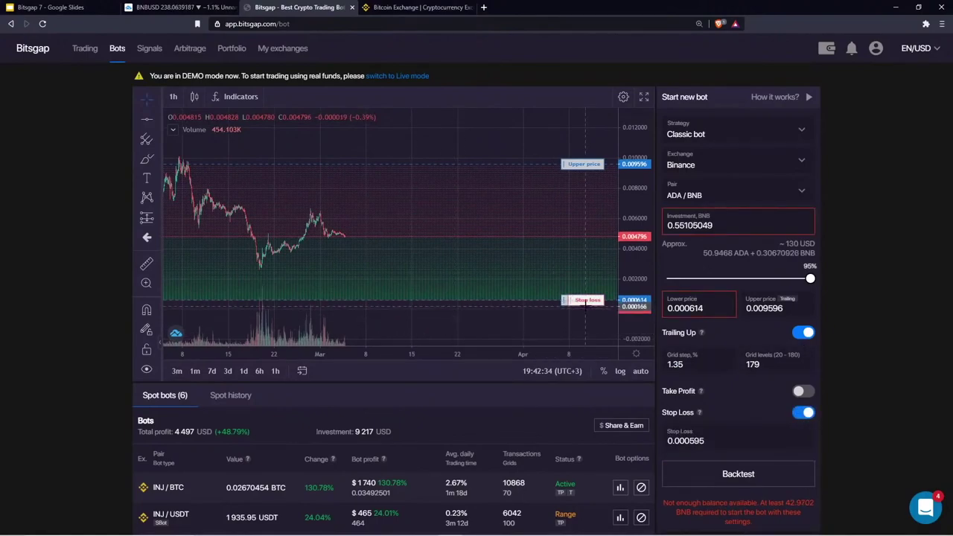
pyautogui.moveTo(582, 301); pyautogui.dragTo(582, 324)
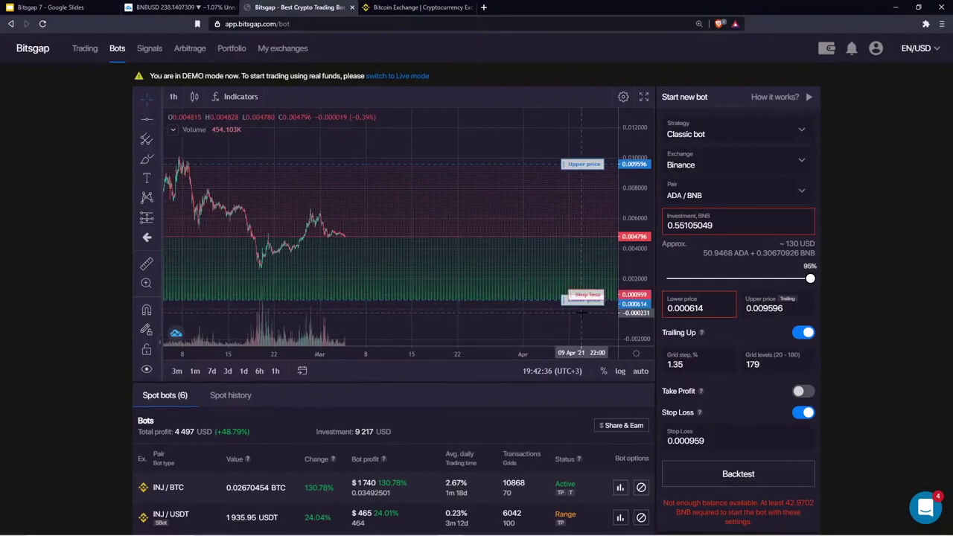
pyautogui.moveTo(562, 253); pyautogui.dragTo(520, 243)
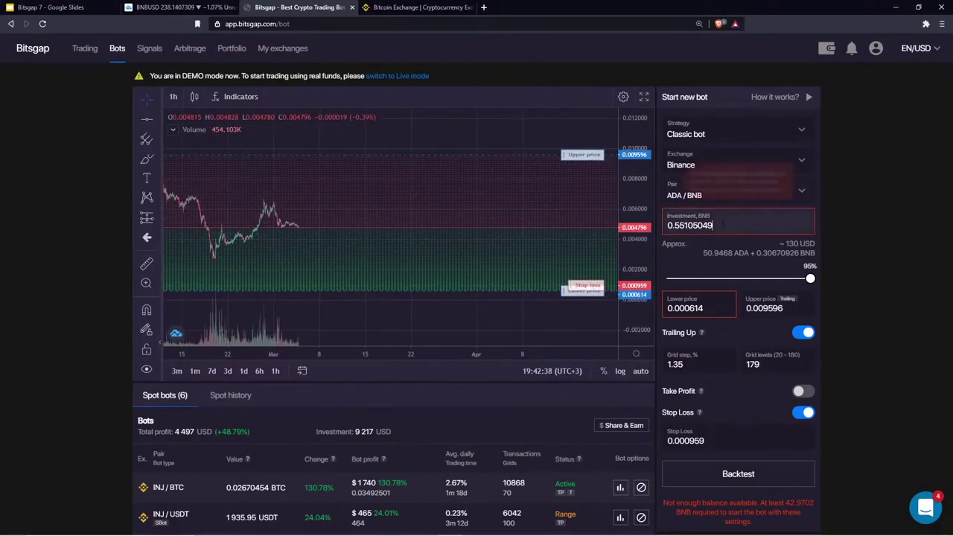
pyautogui.moveTo(574, 291); pyautogui.dragTo(577, 297)
# Set the ADA / BNB range from lower price 0.002404 to upper price 0.007782, with the stop loss at 0.001502
pyautogui.scroll(3, 460, 271)
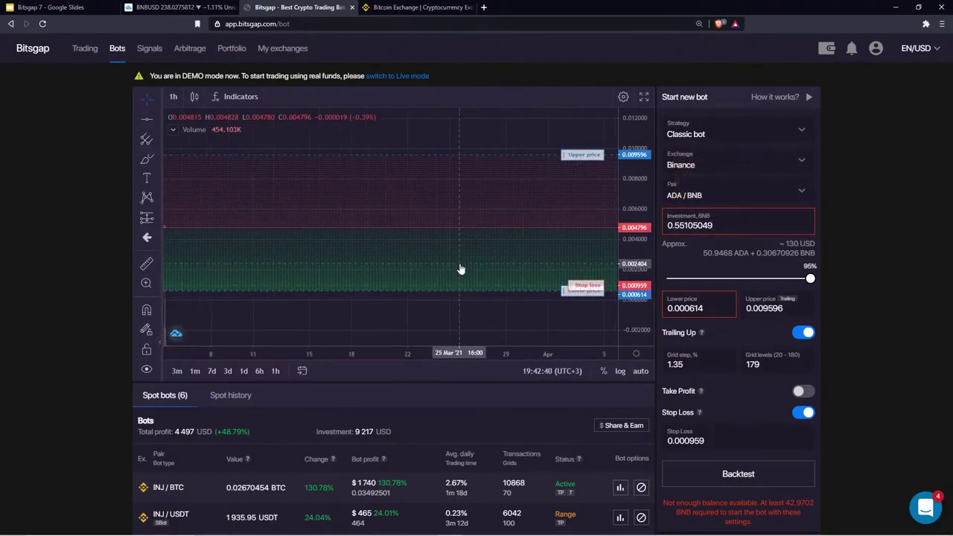
pyautogui.scroll(-5, 463, 275)
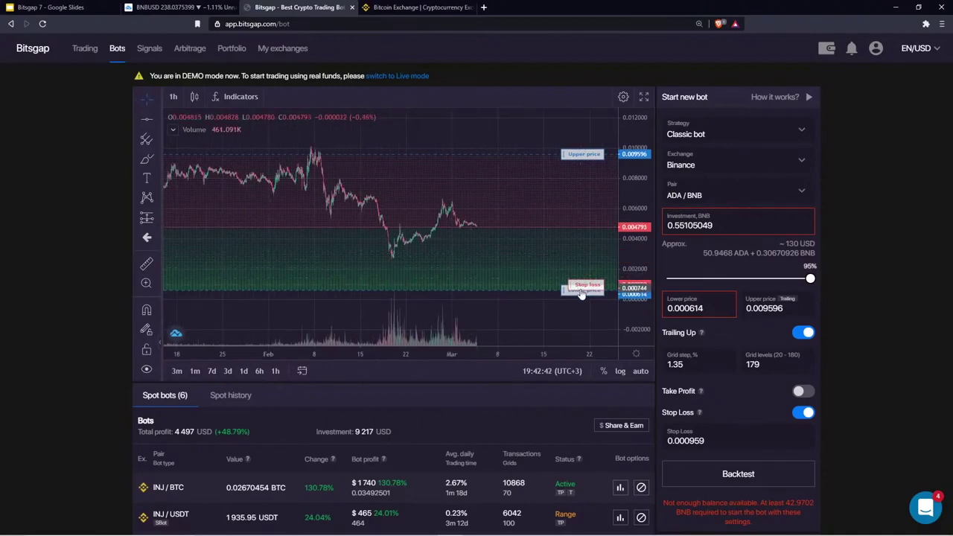
pyautogui.moveTo(583, 291); pyautogui.dragTo(489, 282)
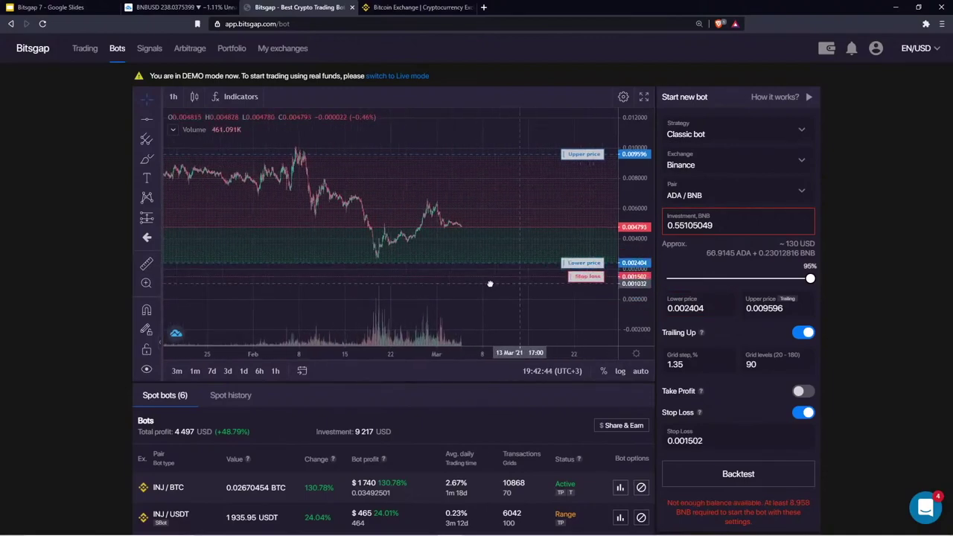
pyautogui.moveTo(579, 168); pyautogui.dragTo(579, 178)
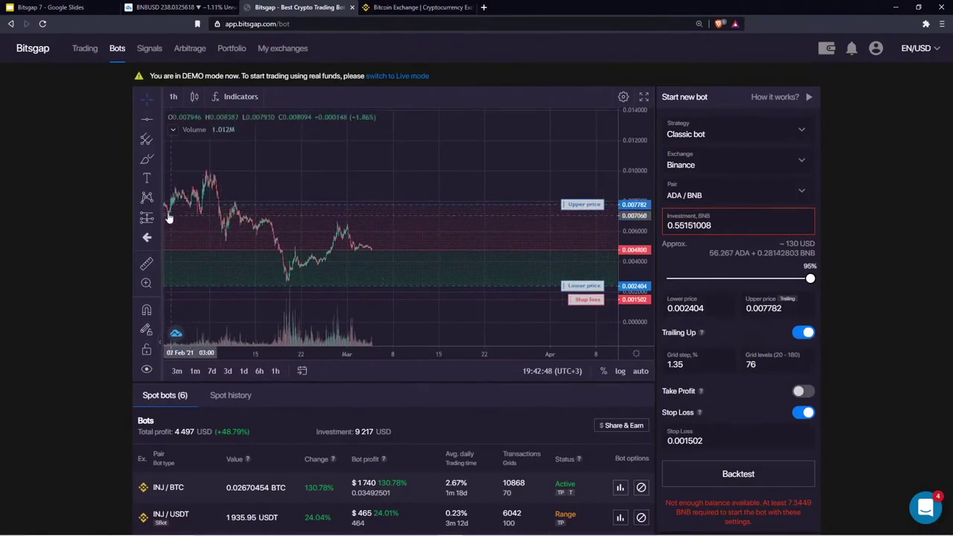
# Brush a rising arrow on the chart from the latest price up to just below 0.010
pyautogui.click(147, 158)
pyautogui.moveTo(385, 245); pyautogui.dragTo(439, 176)
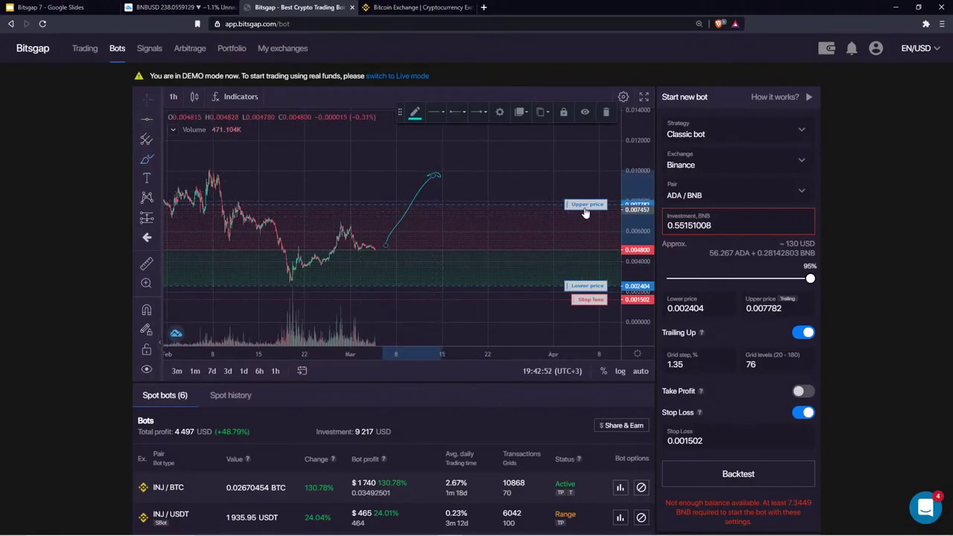
# Set the ADA / BNB range from lower price 0.005761 to upper price 0.009911, with the stop loss at 0.004786
pyautogui.moveTo(585, 205)
pyautogui.mouseDown()
pyautogui.moveTo(585, 164)
pyautogui.moveTo(585, 172)
pyautogui.mouseUp()
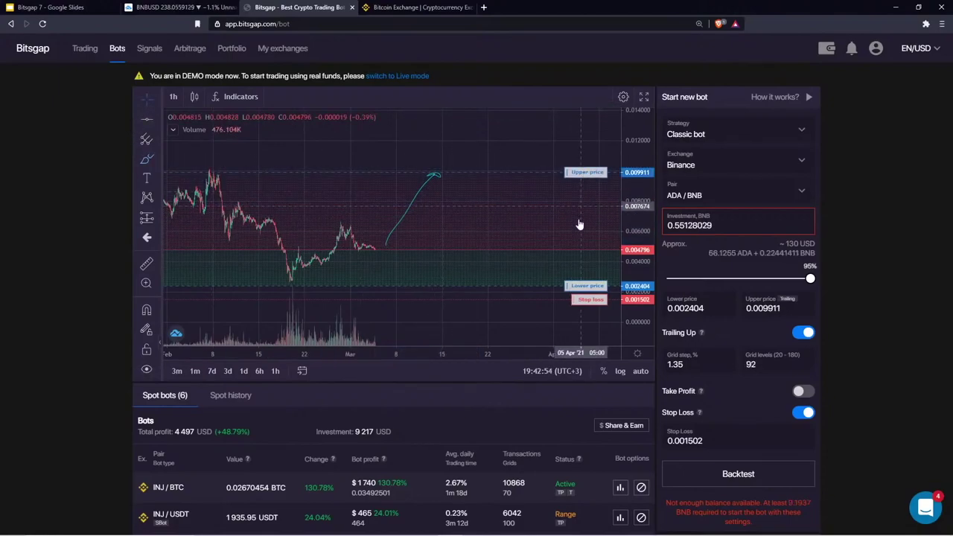
pyautogui.moveTo(579, 286); pyautogui.dragTo(581, 234)
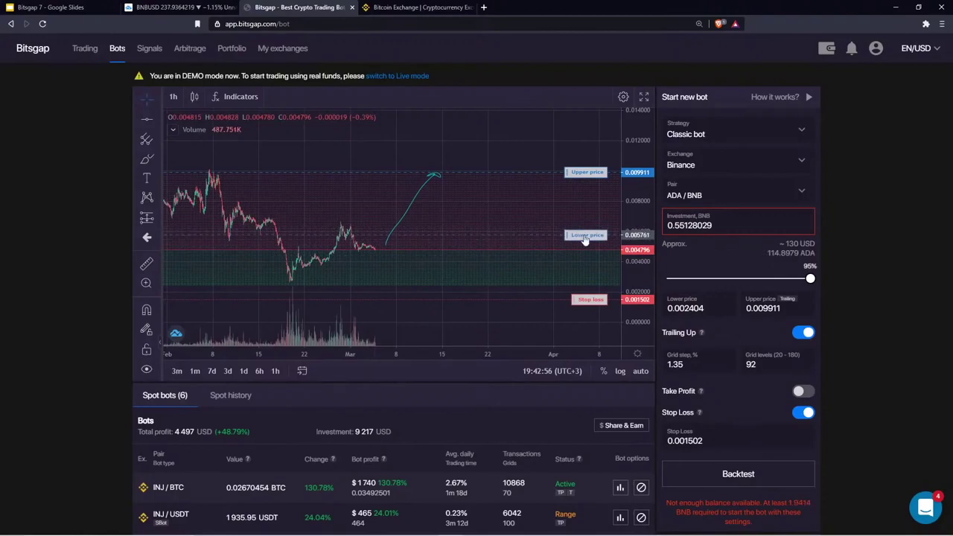
pyautogui.moveTo(588, 299); pyautogui.dragTo(582, 250)
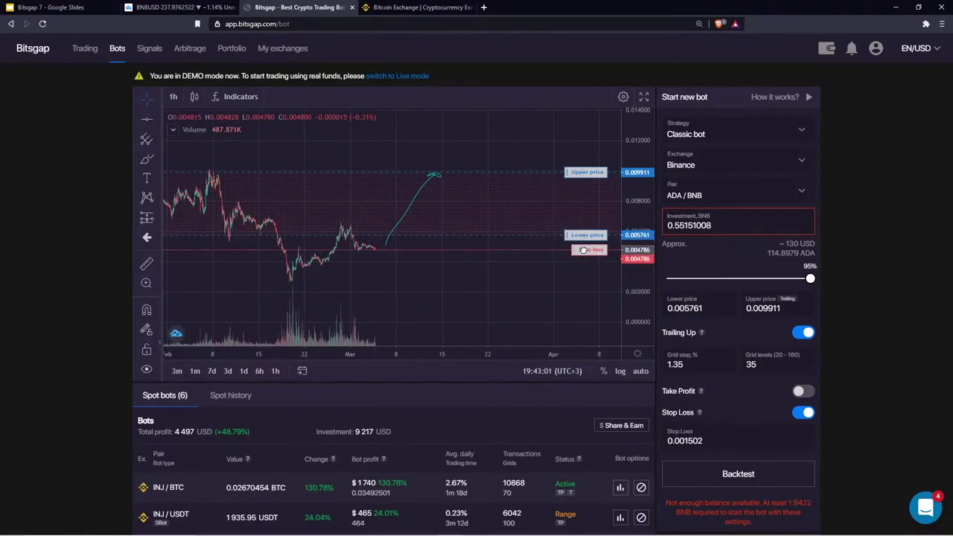
pyautogui.moveTo(541, 277); pyautogui.dragTo(532, 277)
pyautogui.moveTo(625, 301); pyautogui.dragTo(625, 263)
# Brush a curved bracket spanning the gap between the lower price and stop loss lines, with a small mark beside it
pyautogui.click(147, 159)
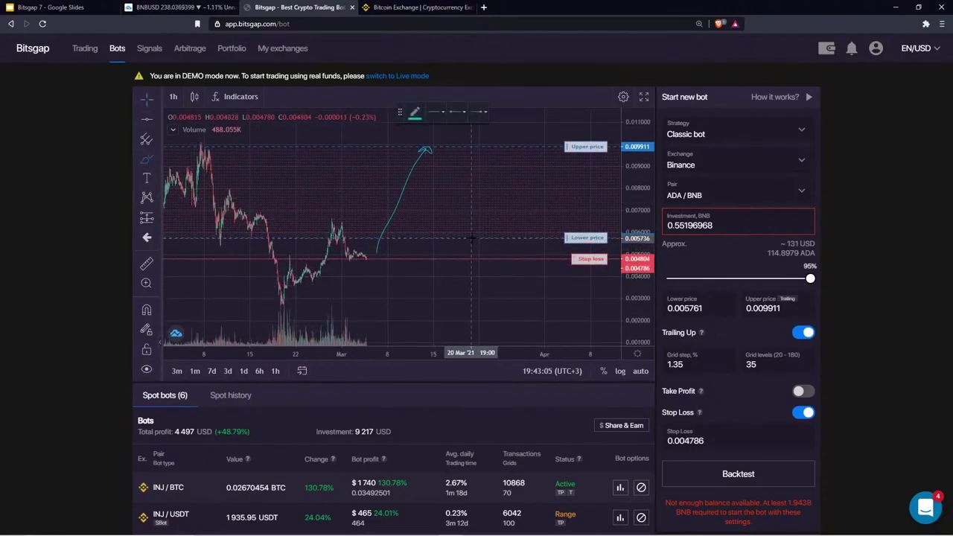
pyautogui.moveTo(472, 238); pyautogui.dragTo(470, 257)
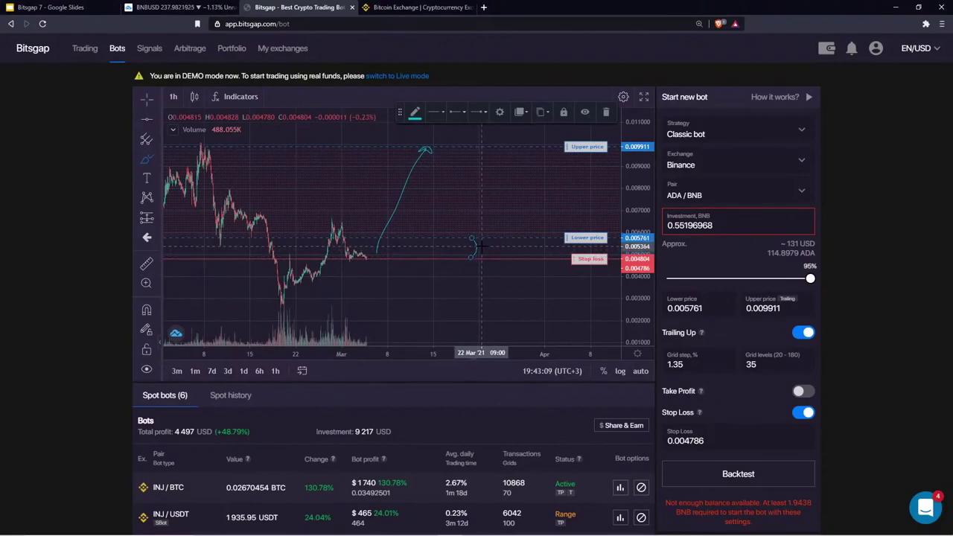
pyautogui.moveTo(481, 247); pyautogui.dragTo(483, 247)
pyautogui.moveTo(487, 246); pyautogui.dragTo(490, 250)
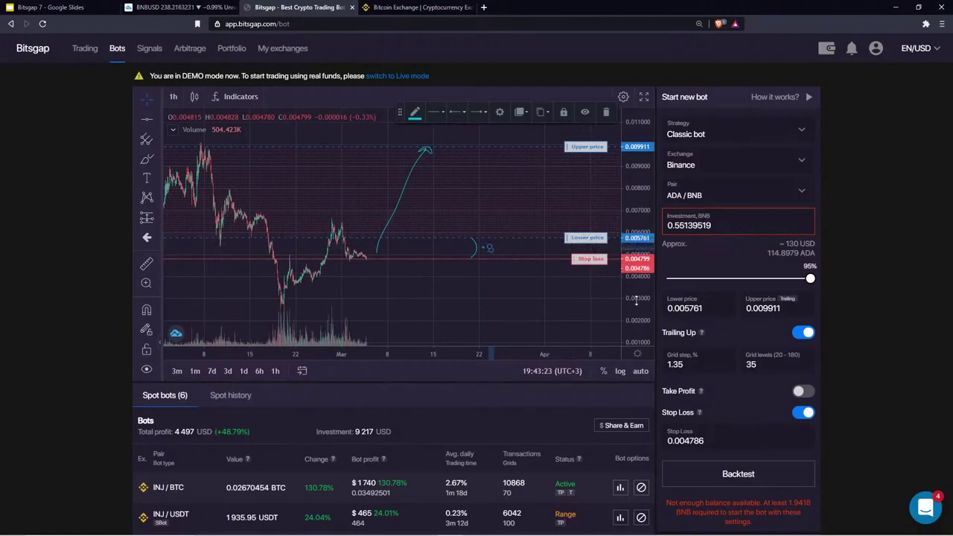
# Move the ADA / BNB stop loss level to 0.0048
pyautogui.moveTo(636, 303)
pyautogui.mouseDown()
pyautogui.moveTo(631, 287)
pyautogui.moveTo(586, 304)
pyautogui.moveTo(542, 292)
pyautogui.mouseUp()
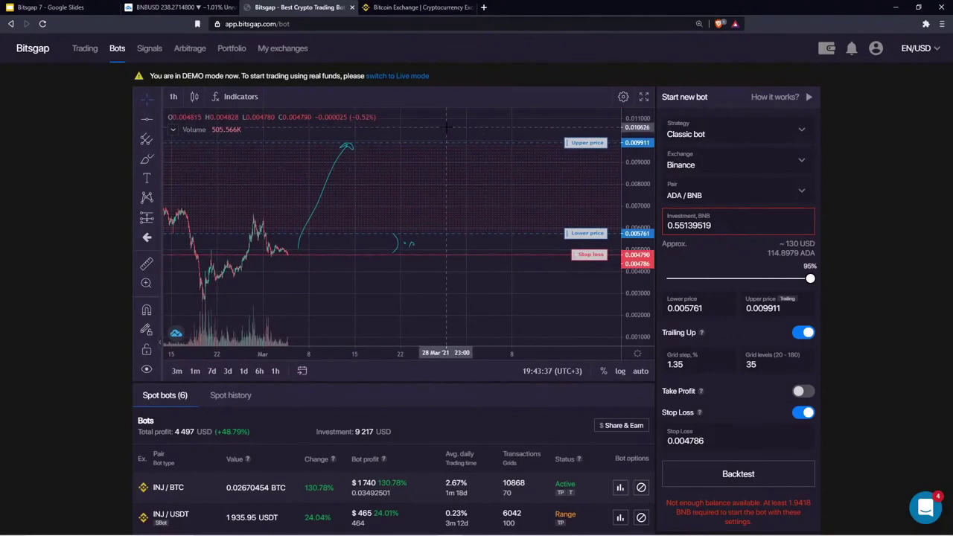
pyautogui.moveTo(585, 287); pyautogui.dragTo(575, 229)
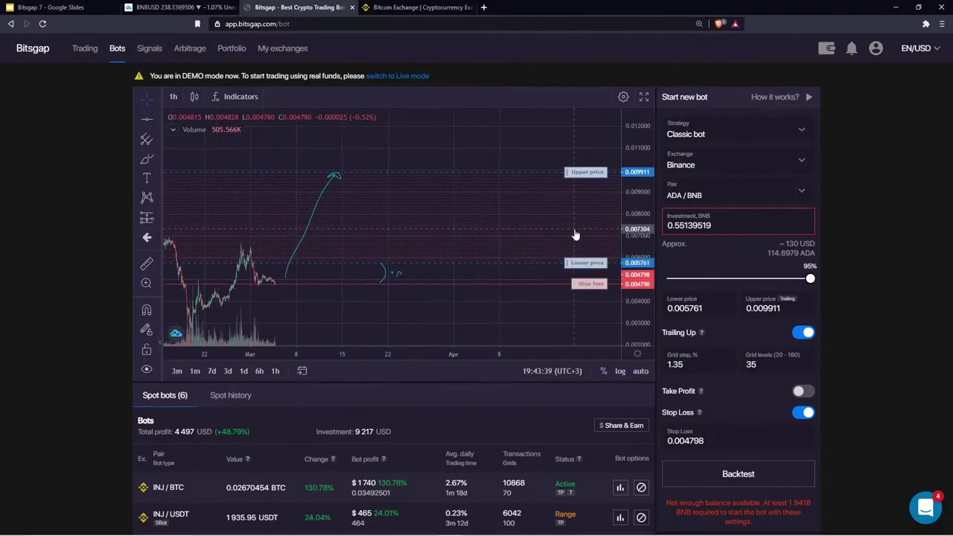
pyautogui.moveTo(586, 285); pyautogui.dragTo(584, 285)
# Load the running INJ / BTC bot onto the chart with its earlier filled orders in view
pyautogui.scroll(-3, 582, 297)
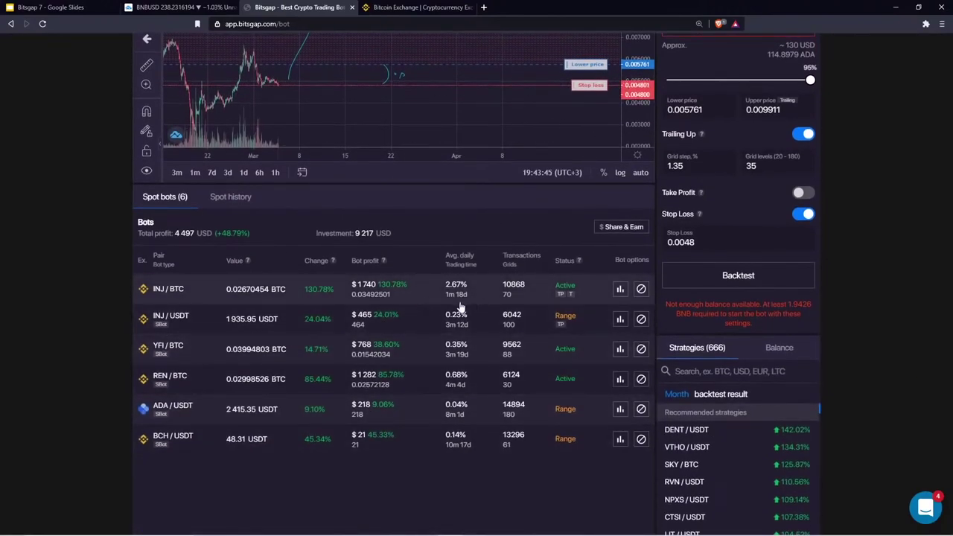
pyautogui.click(253, 290)
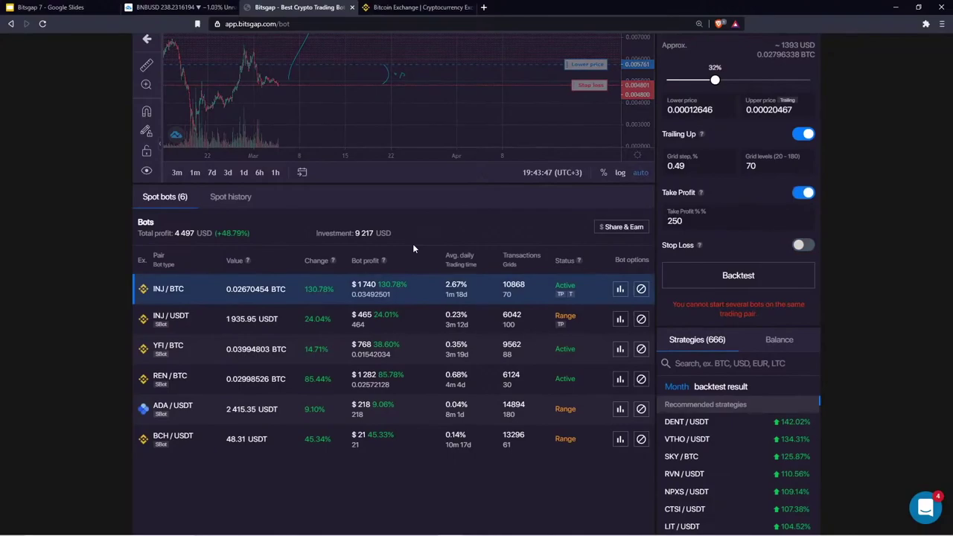
pyautogui.scroll(3, 413, 243)
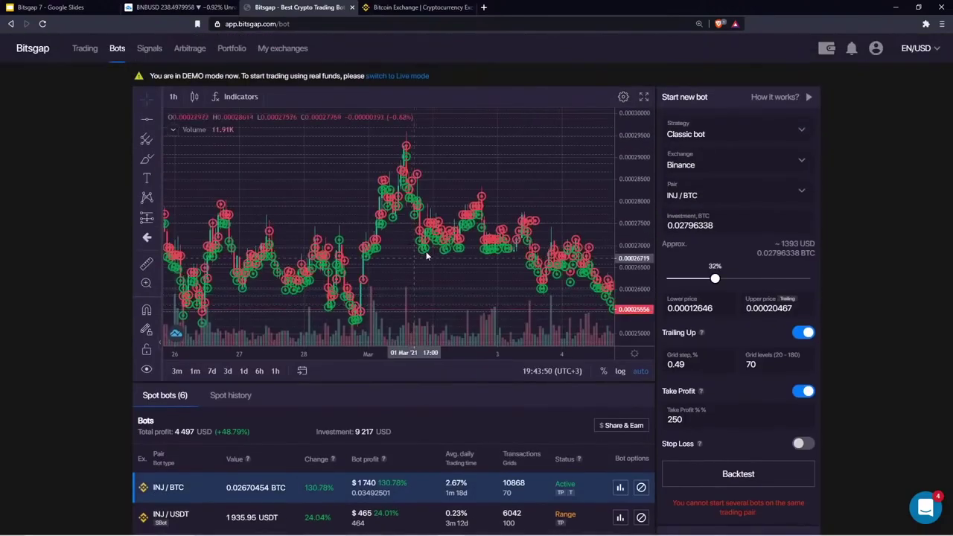
pyautogui.scroll(-10, 425, 251)
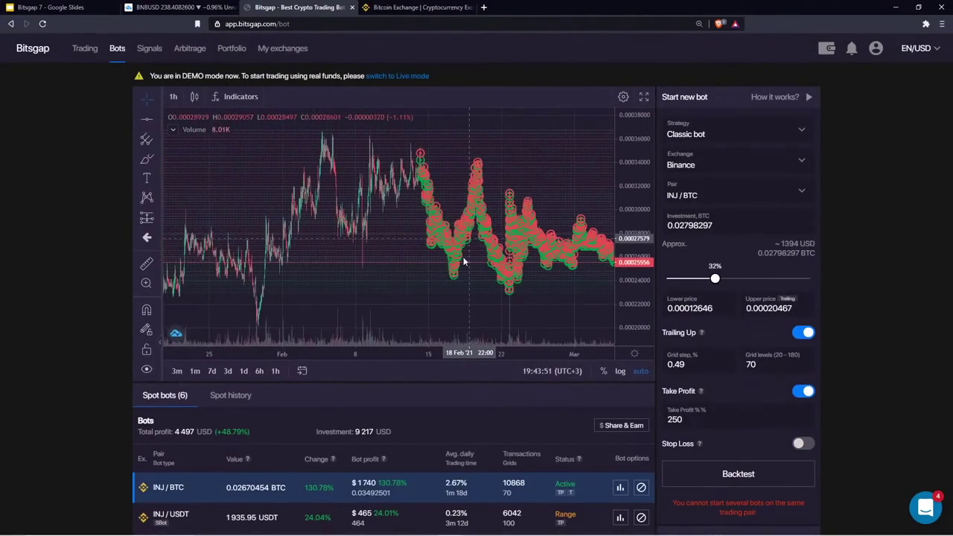
# Enable Stop Loss at 0.00022219 in the INJ / BTC bot's settings and save the changes
pyautogui.click(621, 489)
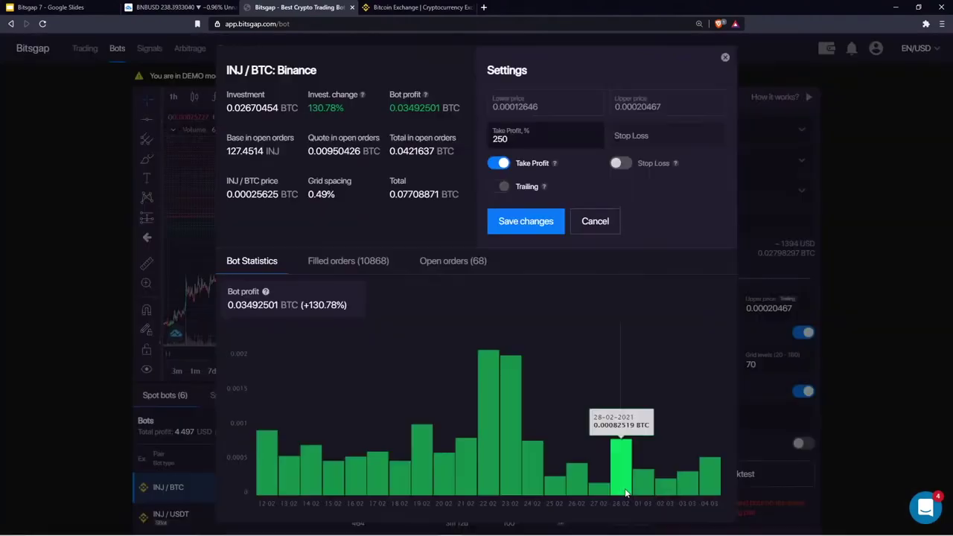
pyautogui.click(618, 163)
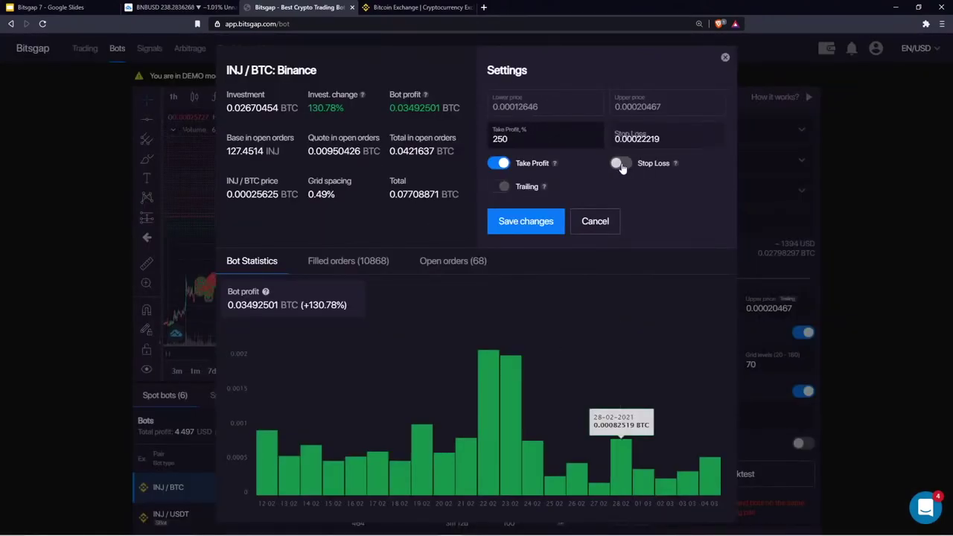
pyautogui.click(514, 221)
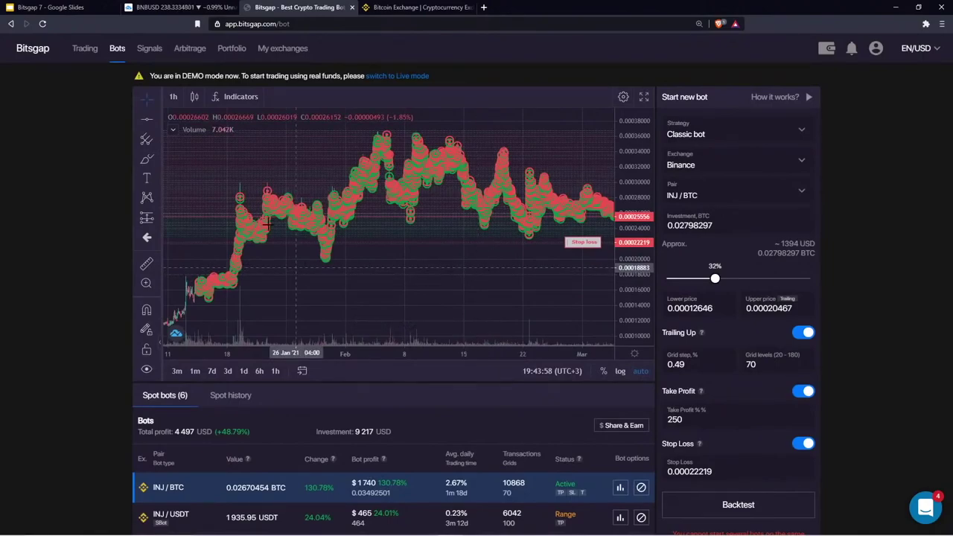
# Try higher INJ / BTC stop loss levels of 0.00023513 and 0.00024514, and set the level to 0.00021759
pyautogui.moveTo(521, 292); pyautogui.dragTo(478, 239)
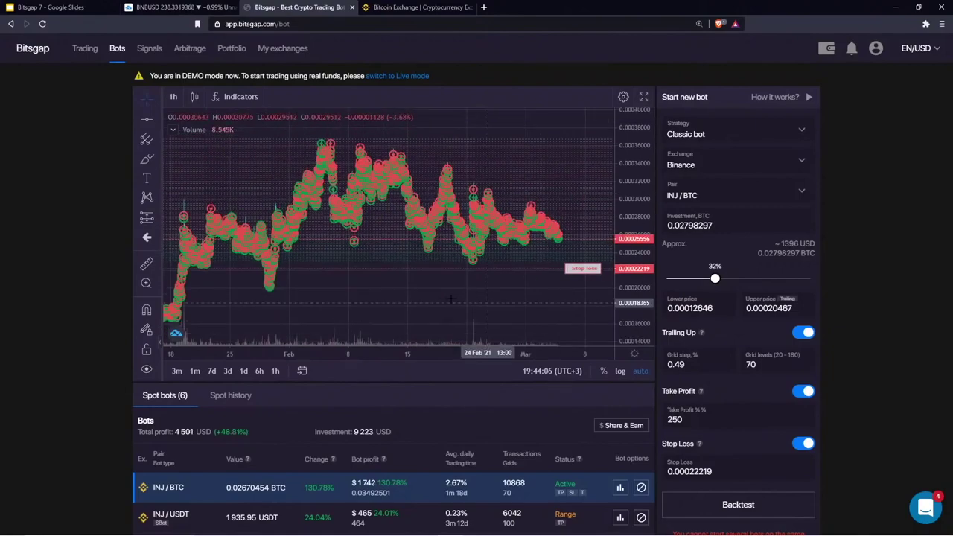
pyautogui.moveTo(425, 296); pyautogui.dragTo(374, 287)
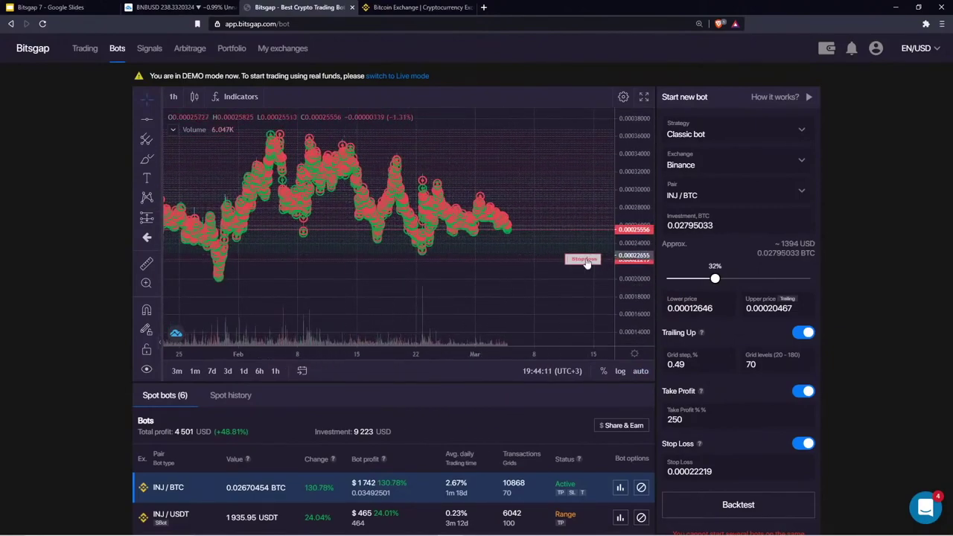
pyautogui.moveTo(586, 260); pyautogui.dragTo(585, 250)
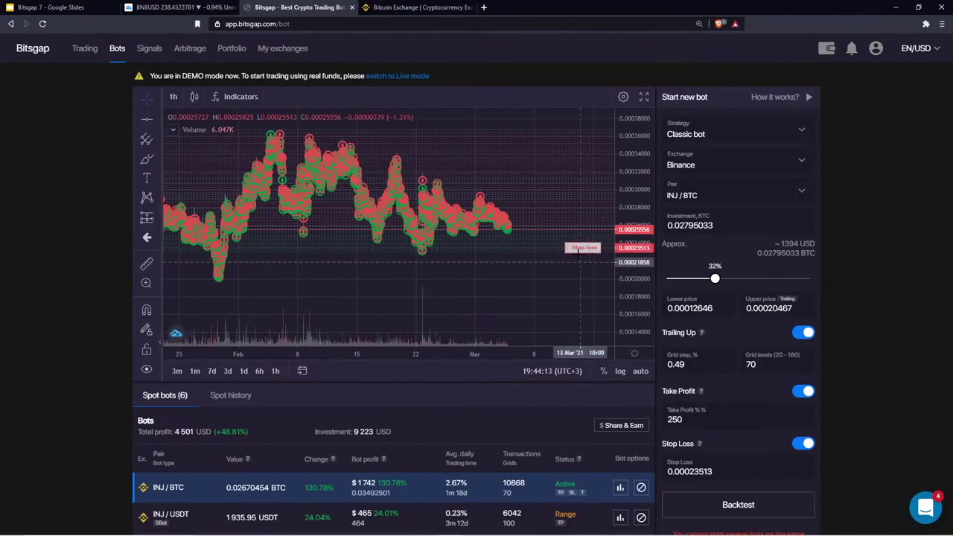
pyautogui.moveTo(638, 301); pyautogui.dragTo(635, 209)
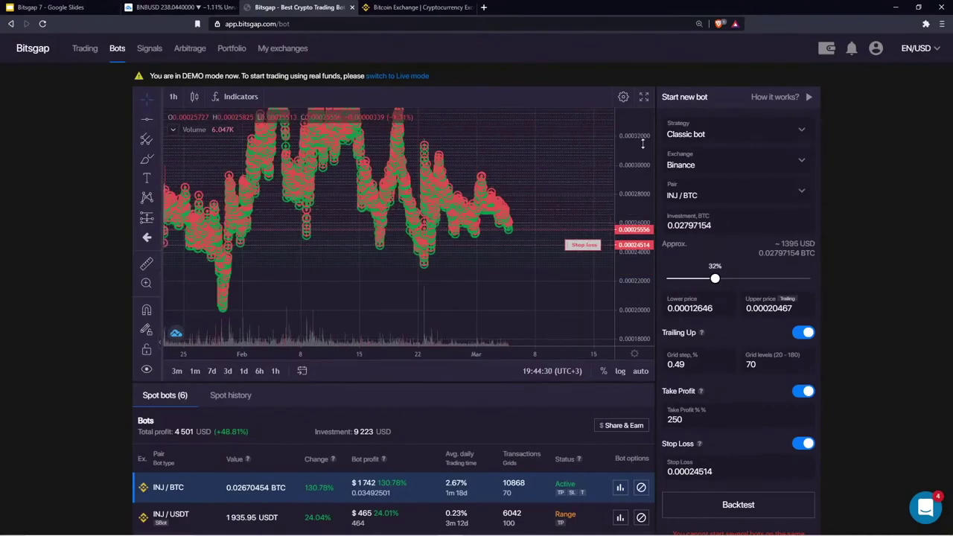
pyautogui.moveTo(583, 241); pyautogui.dragTo(591, 263)
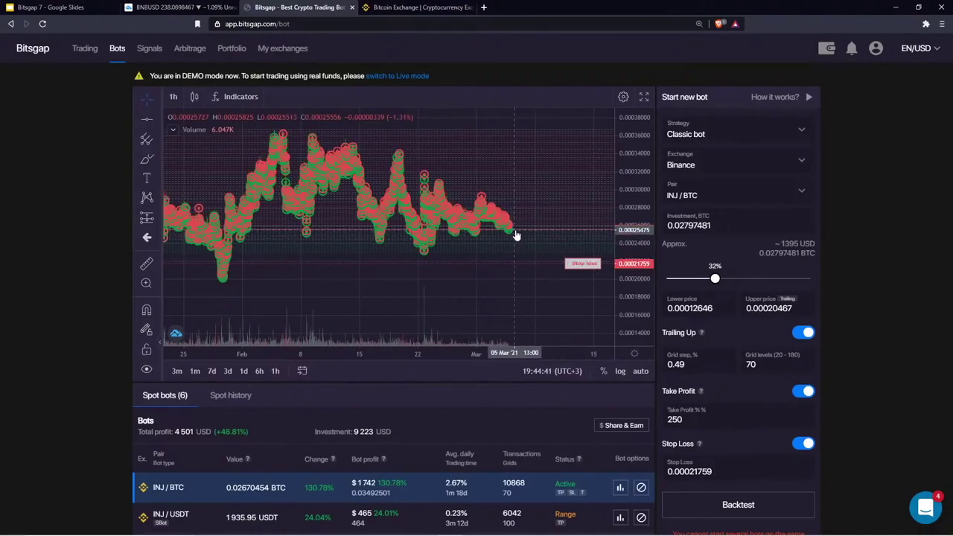
# Load the SKY / BTC pair from the recommended strategies into the new bot form
pyautogui.scroll(-3, 519, 298)
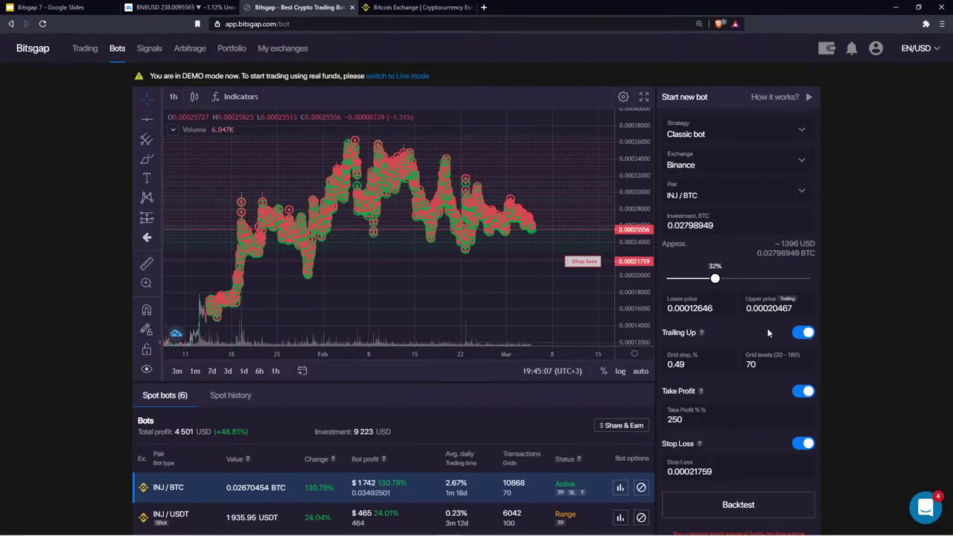
pyautogui.scroll(-2, 376, 310)
pyautogui.scroll(2, 379, 327)
pyautogui.scroll(-4, 702, 197)
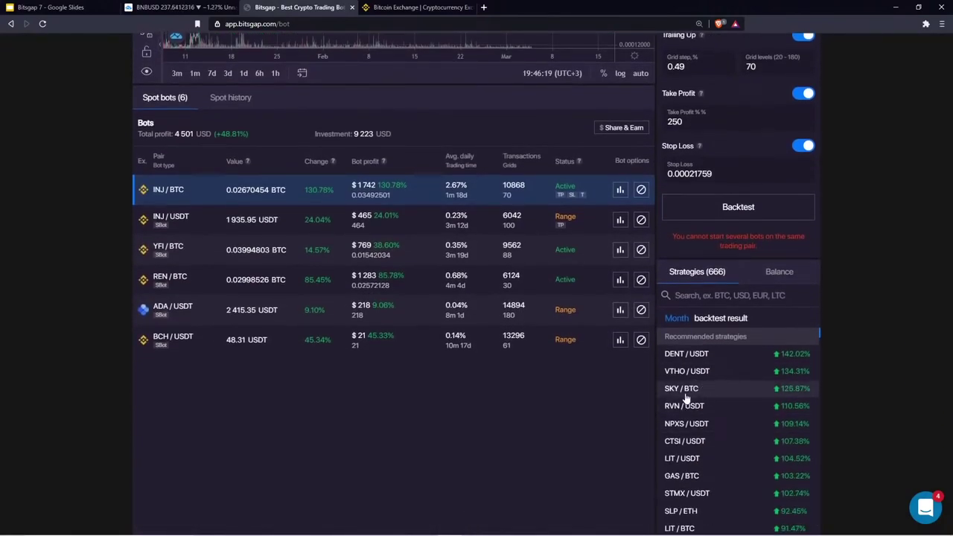
pyautogui.click(673, 387)
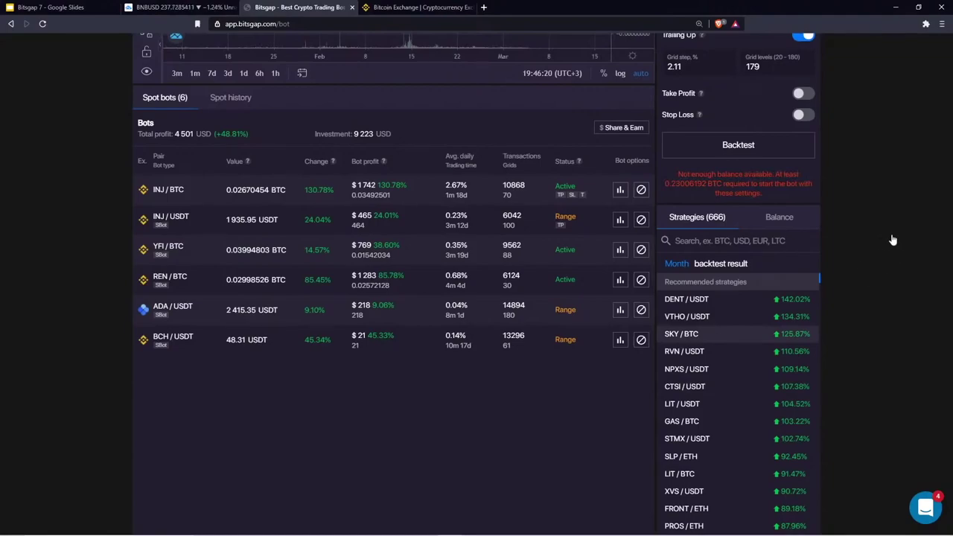
pyautogui.scroll(4, 781, 171)
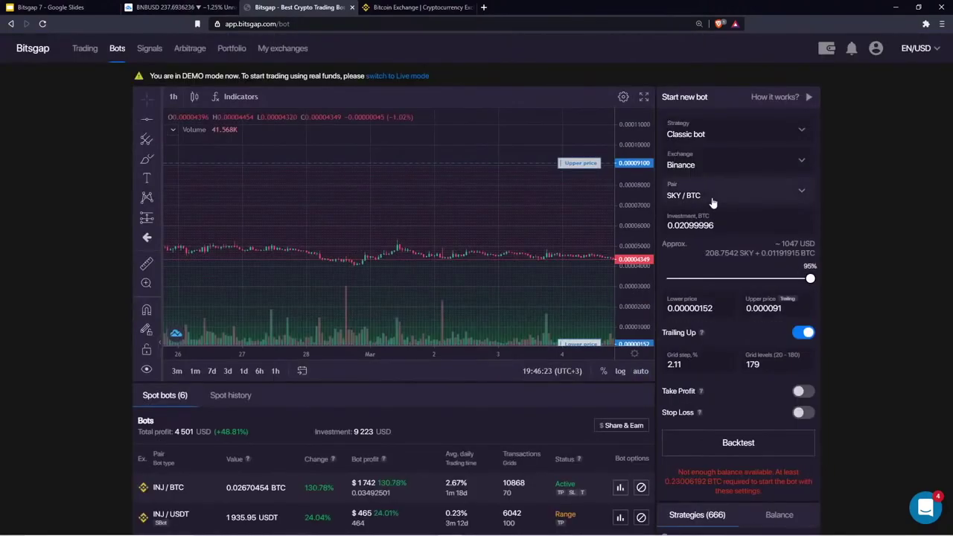
# Examine how the approximate SKY / BTC investment is divided between SKY and BTC, alongside the grid range on the chart
pyautogui.moveTo(719, 254); pyautogui.dragTo(774, 243)
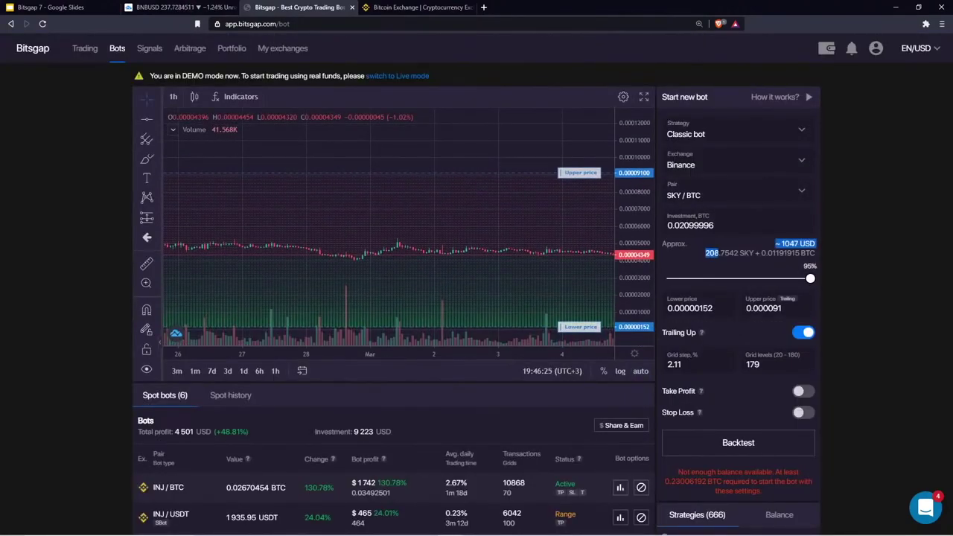
pyautogui.click(744, 253)
pyautogui.moveTo(705, 253); pyautogui.dragTo(749, 253)
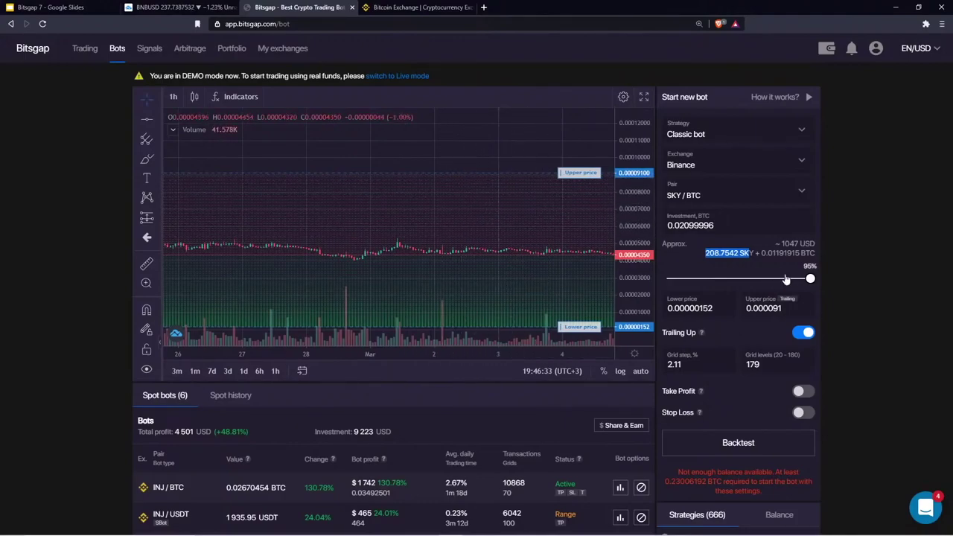
pyautogui.doubleClick(779, 254)
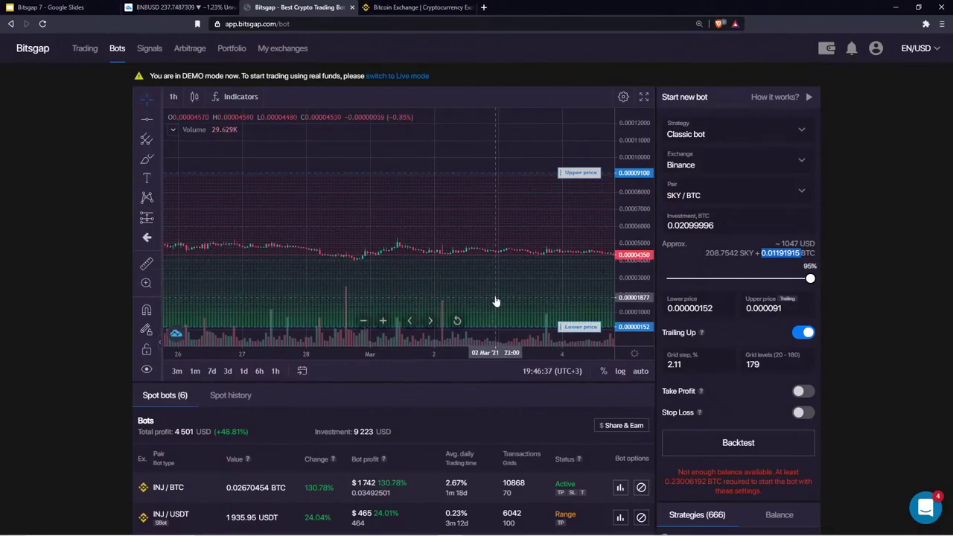
pyautogui.moveTo(583, 277); pyautogui.dragTo(512, 260)
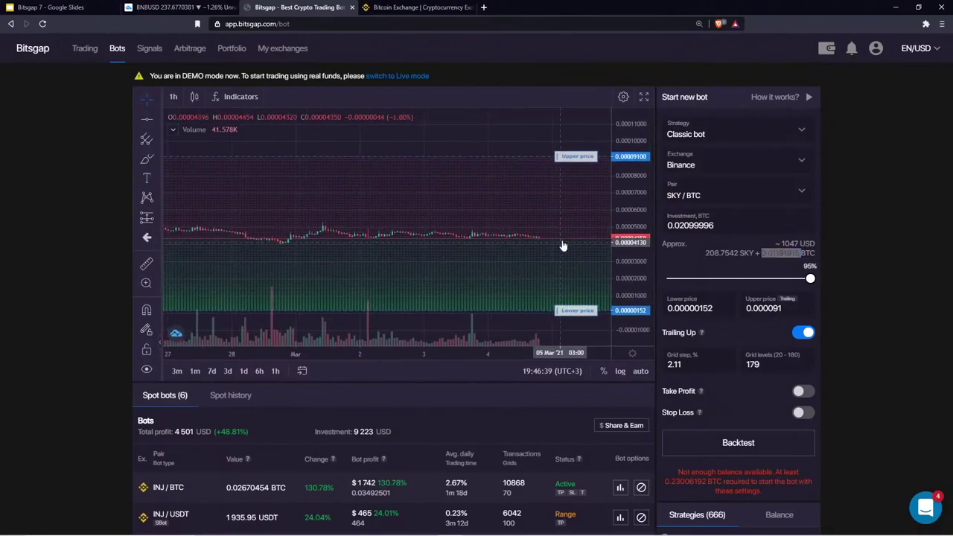
pyautogui.moveTo(625, 301); pyautogui.dragTo(603, 242)
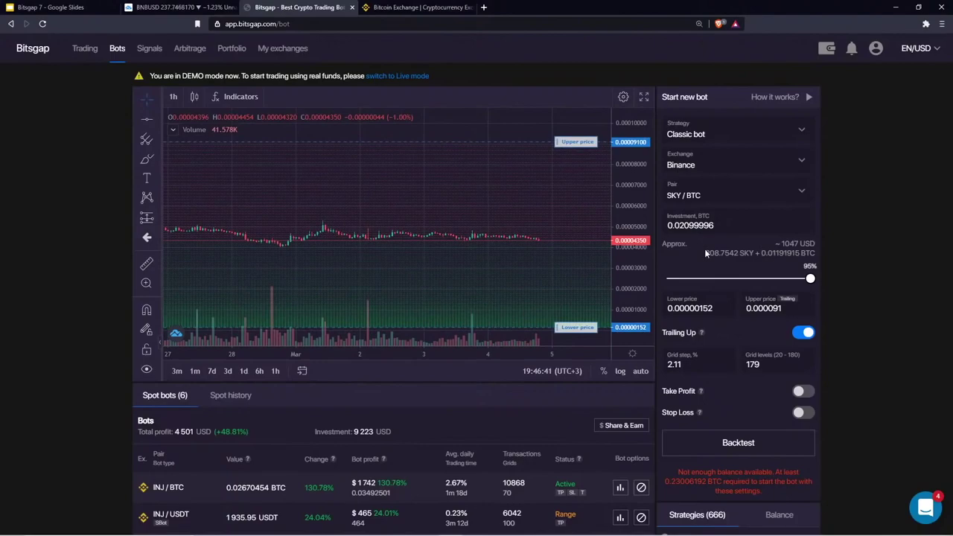
pyautogui.moveTo(705, 253); pyautogui.dragTo(754, 253)
pyautogui.moveTo(759, 253); pyautogui.dragTo(820, 253)
pyautogui.click(714, 253)
pyautogui.moveTo(704, 253); pyautogui.dragTo(754, 253)
pyautogui.click(753, 253)
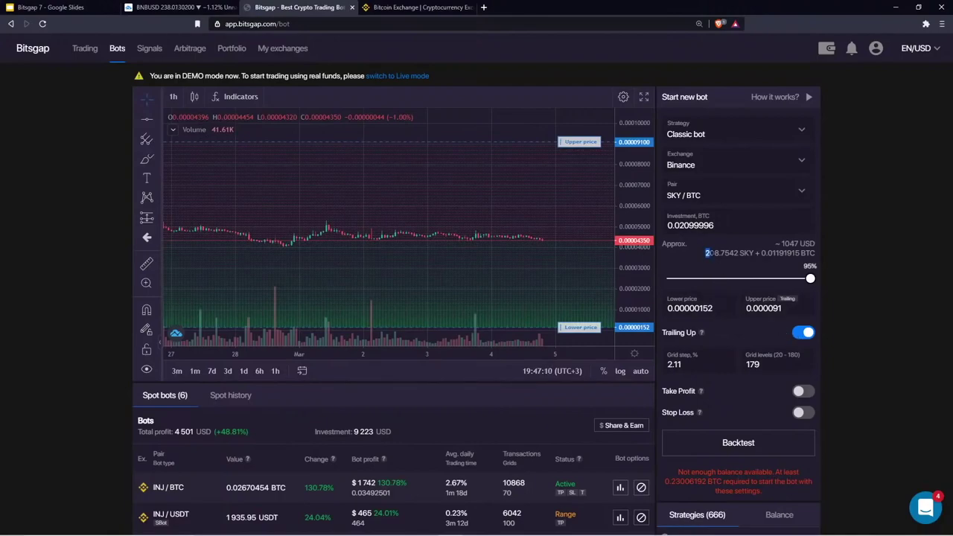
pyautogui.moveTo(706, 253); pyautogui.dragTo(752, 253)
# Show the account's currency balances and highlight the SKY amount needed for the SKY / BTC bot
pyautogui.scroll(-2, 733, 277)
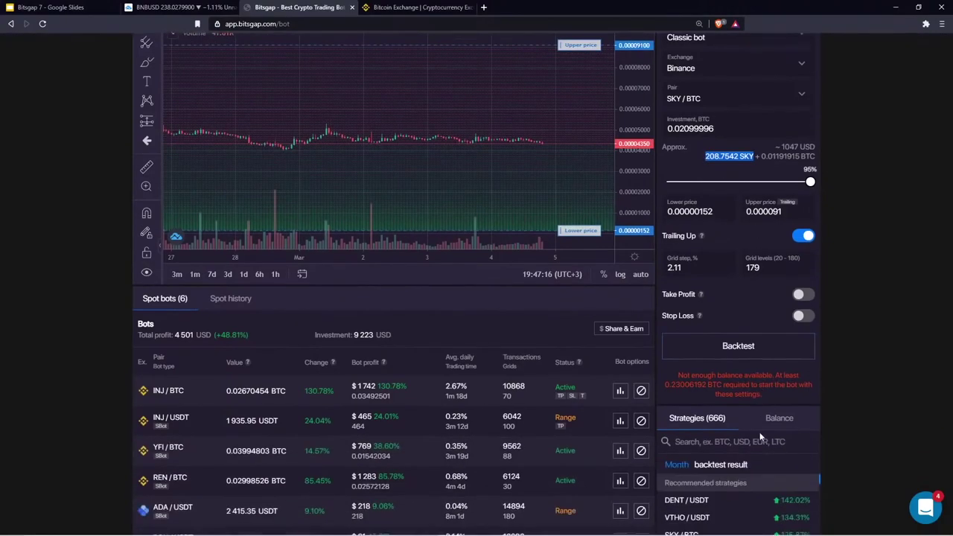
pyautogui.click(792, 367)
pyautogui.scroll(2, 789, 376)
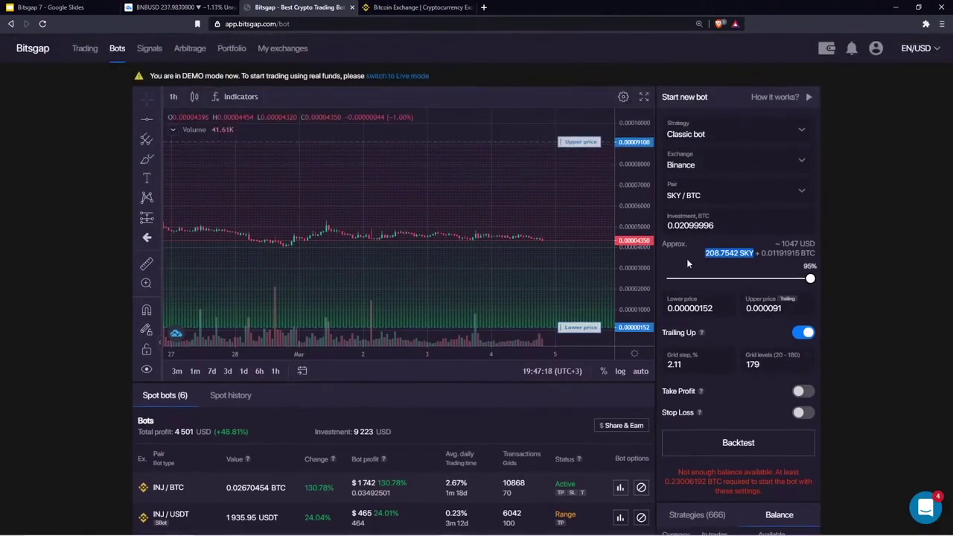
pyautogui.moveTo(686, 258); pyautogui.dragTo(753, 254)
pyautogui.click(691, 257)
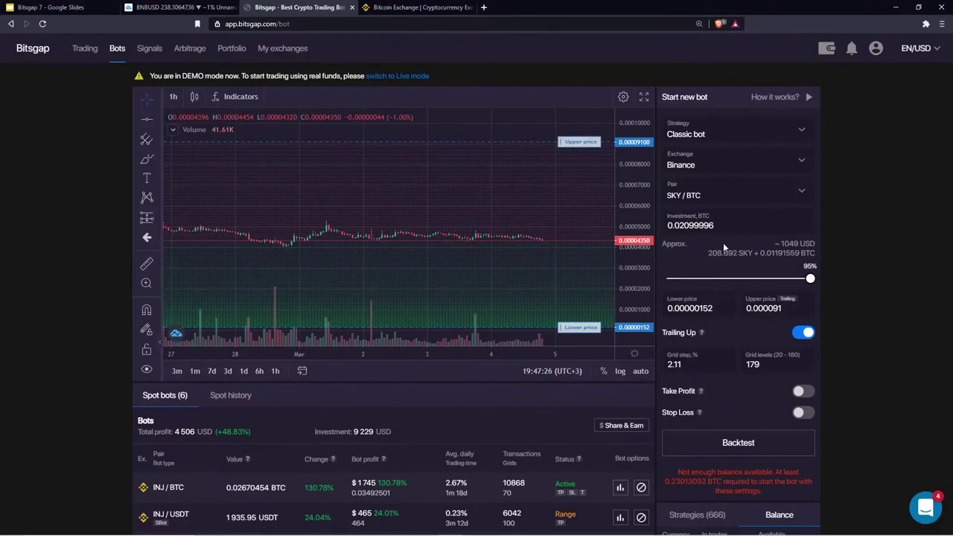
pyautogui.moveTo(704, 253); pyautogui.dragTo(754, 253)
# Review the ways to close the INJ / BTC bot, highlight the INJ amount in open orders, and dismiss the closing dialog
pyautogui.scroll(-2, 513, 404)
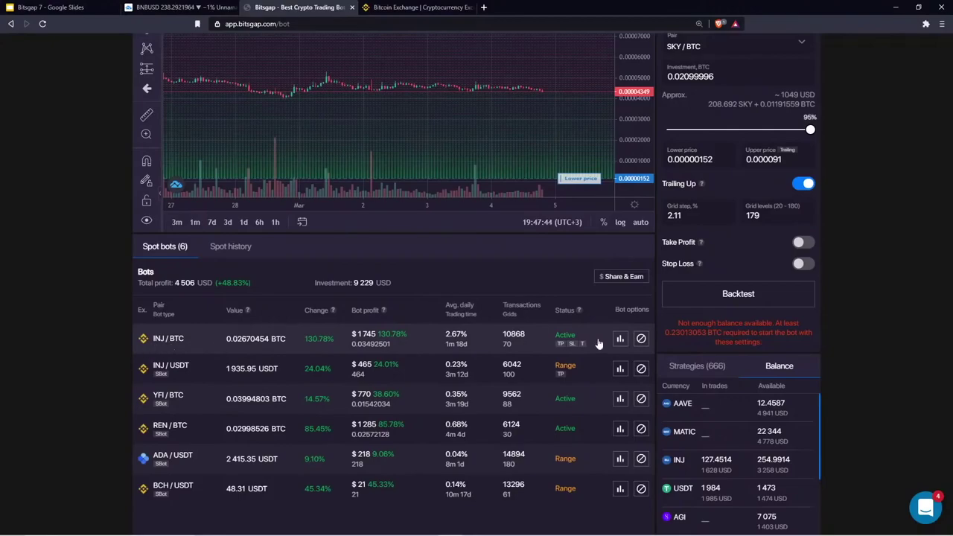
pyautogui.click(640, 339)
pyautogui.click(465, 373)
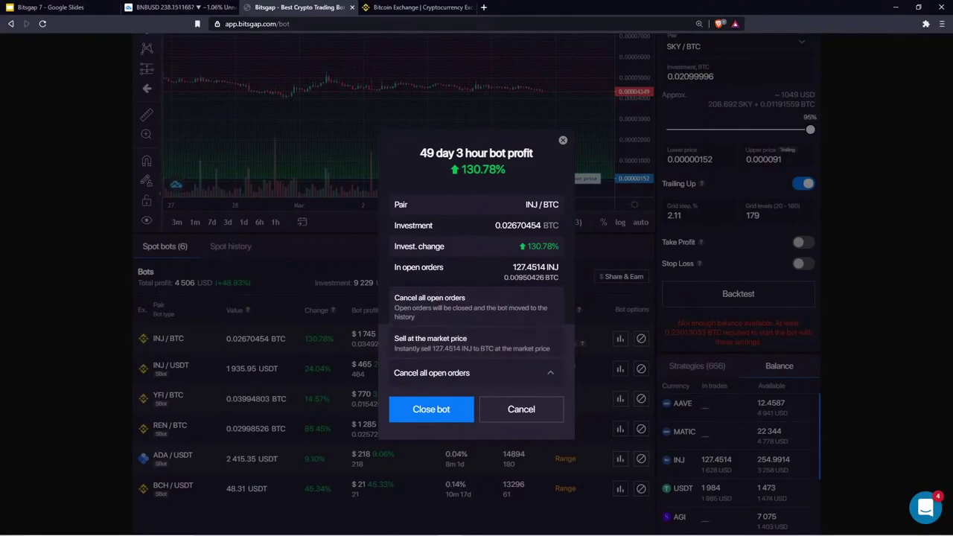
pyautogui.moveTo(512, 266); pyautogui.dragTo(545, 267)
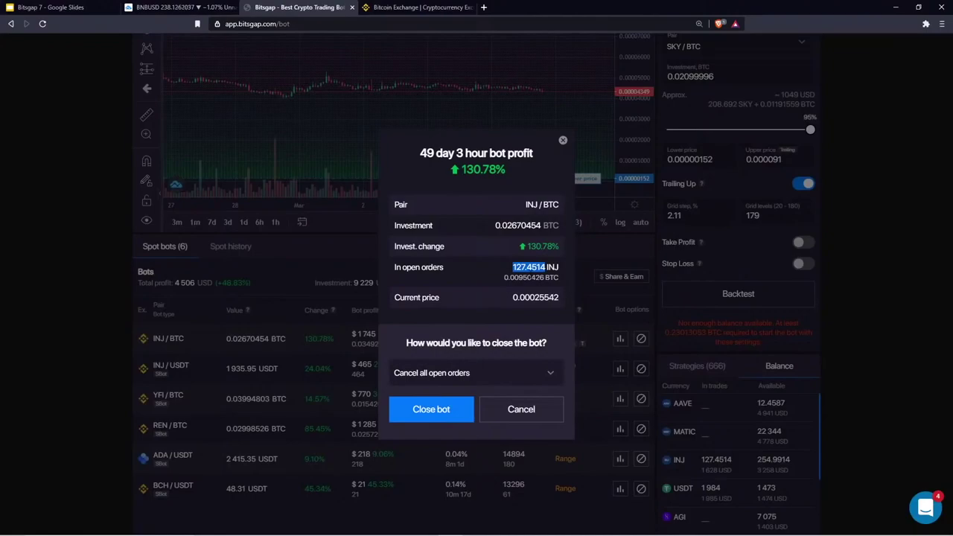
pyautogui.moveTo(512, 266); pyautogui.dragTo(547, 266)
pyautogui.click(521, 409)
# Check the base currency amount in open orders in the INJ / BTC bot's details and close them
pyautogui.click(621, 339)
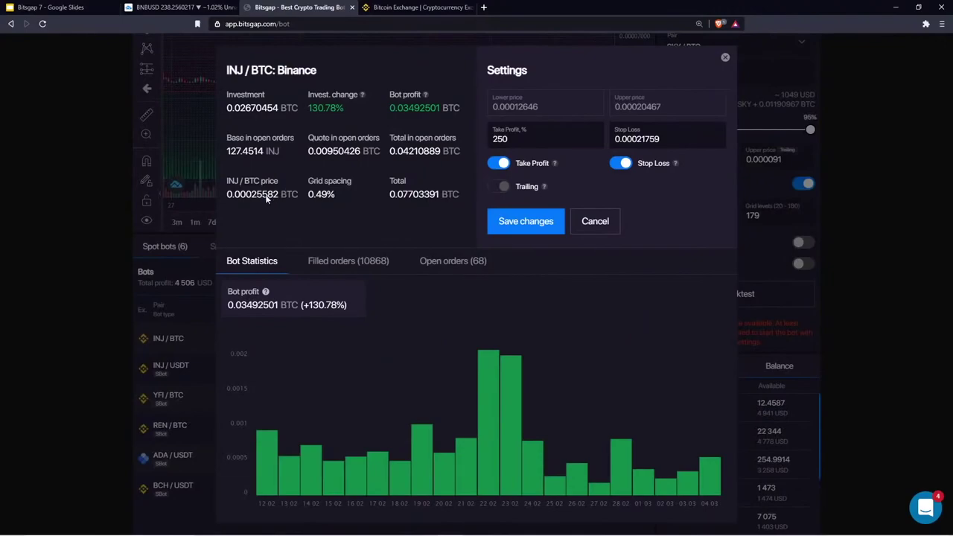
pyautogui.moveTo(230, 152); pyautogui.dragTo(281, 158)
pyautogui.click(725, 58)
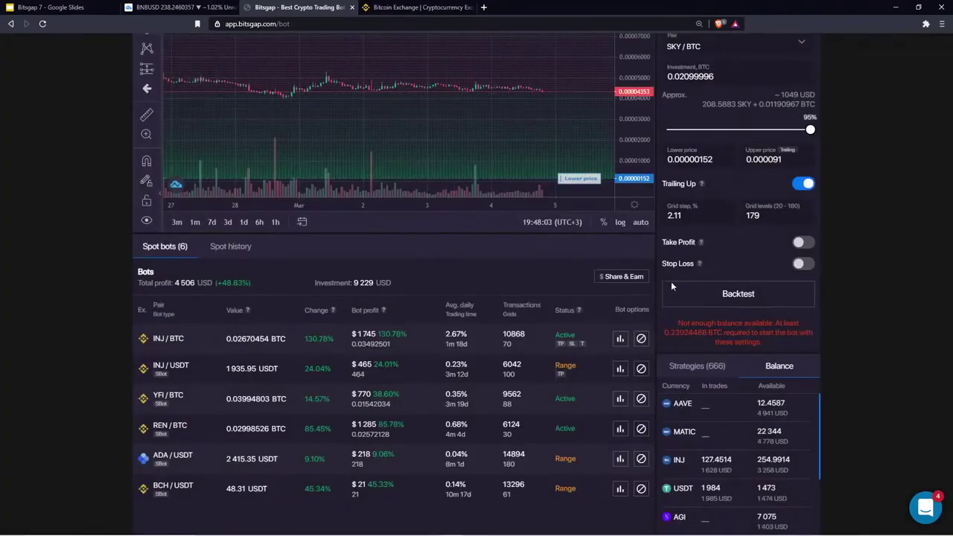
# Compare the cancel-all-orders and sell-at-market closing options for the INJ / BTC bot against its INJ in open orders, without closing the bot
pyautogui.click(640, 338)
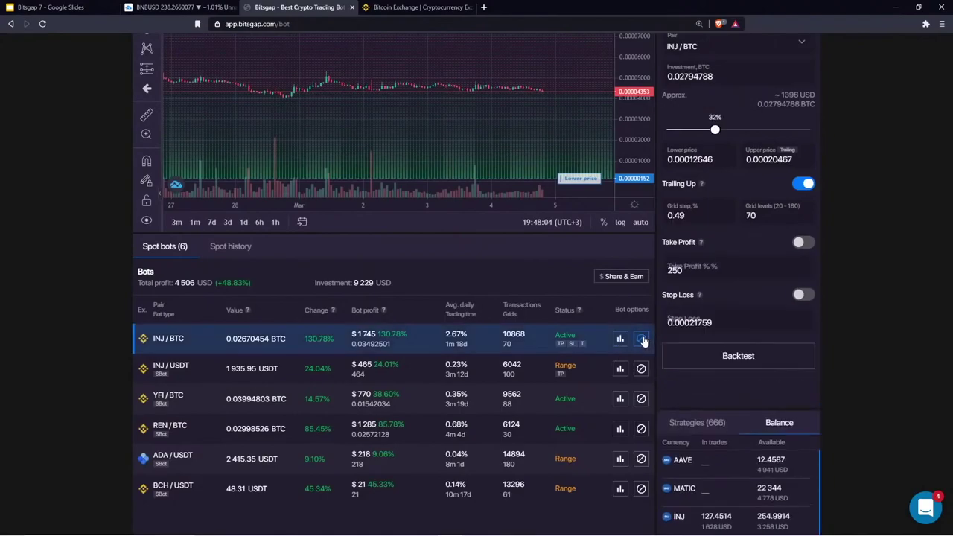
pyautogui.click(506, 372)
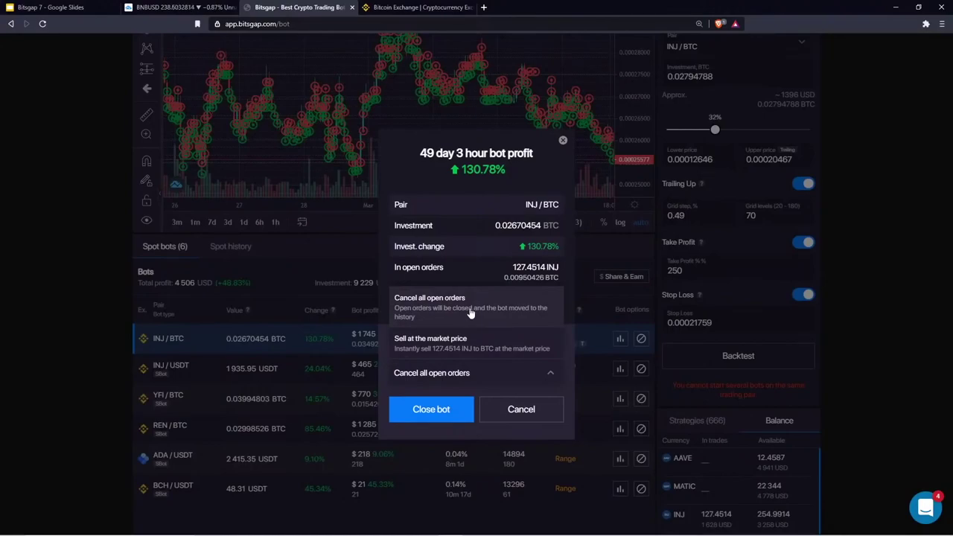
pyautogui.doubleClick(528, 266)
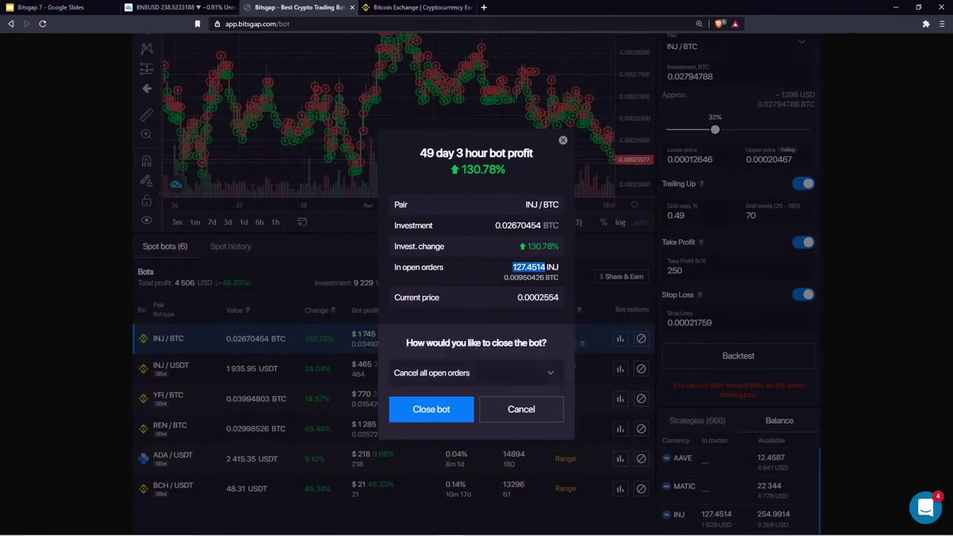
pyautogui.click(493, 372)
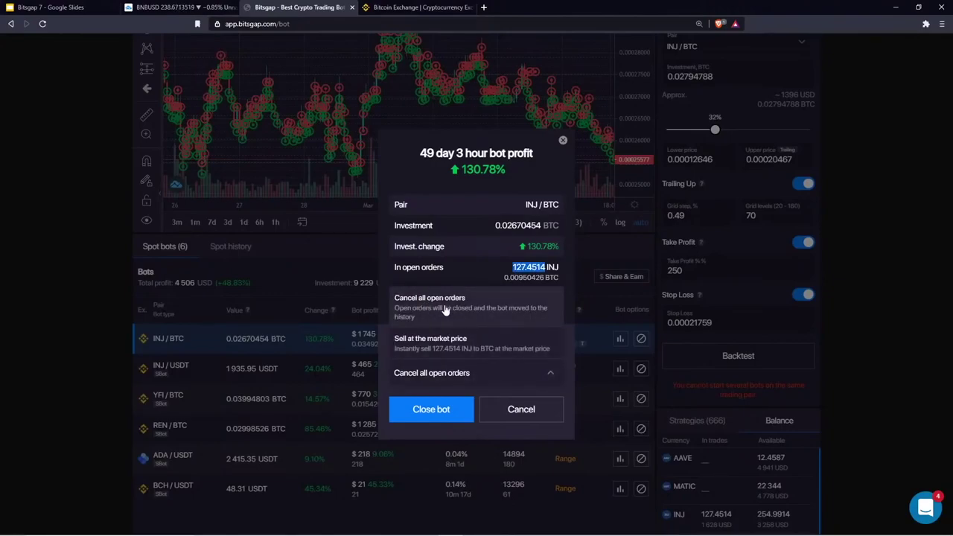
pyautogui.click(486, 272)
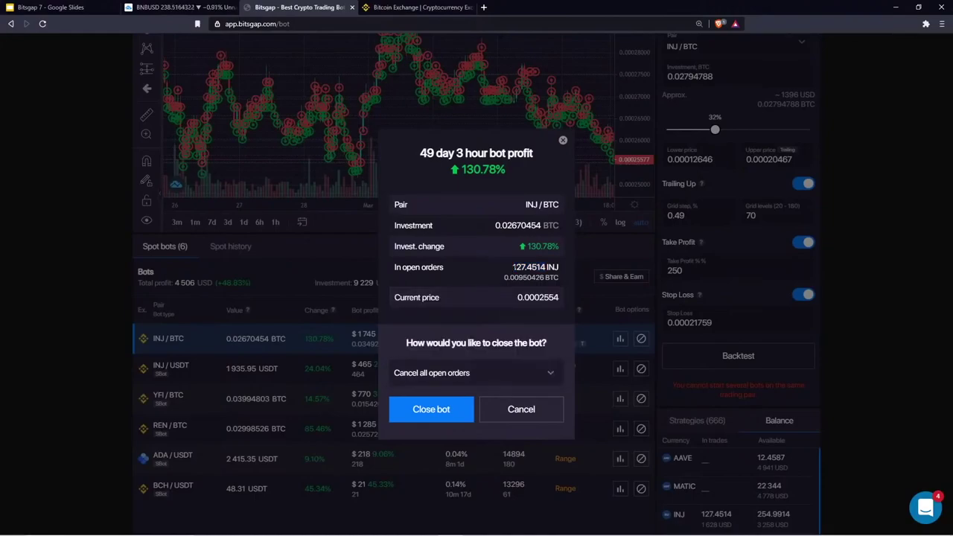
pyautogui.moveTo(513, 266)
pyautogui.mouseDown()
pyautogui.moveTo(548, 266)
pyautogui.moveTo(527, 266)
pyautogui.mouseUp()
pyautogui.click(515, 267)
pyautogui.click(509, 274)
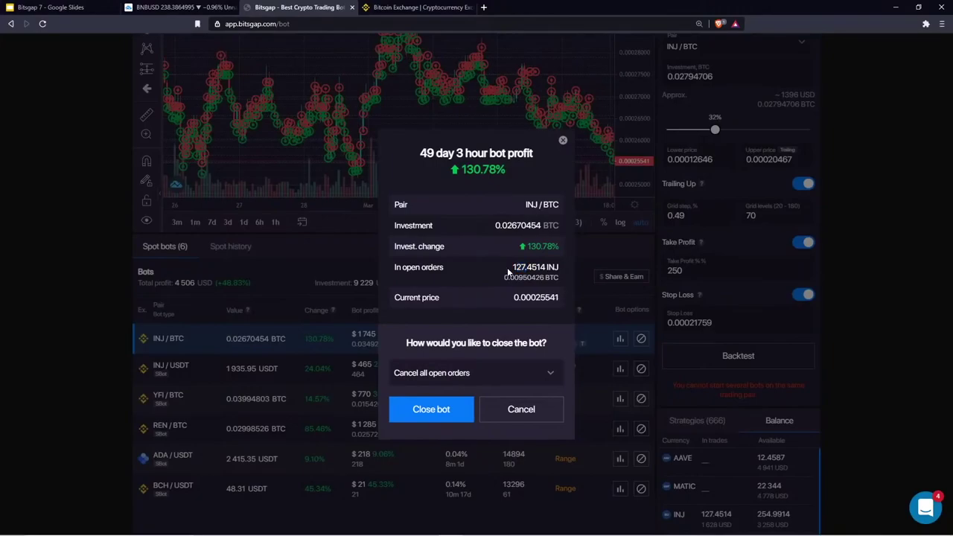
pyautogui.click(528, 402)
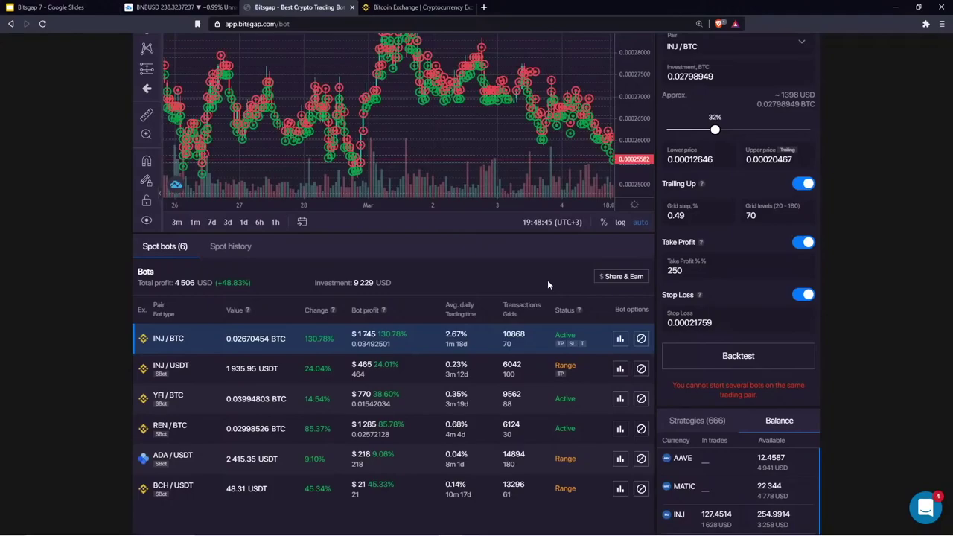
# Show the INJ / BTC closing options again, highlight the INJ held in open orders, and leave the bot running
pyautogui.click(640, 339)
pyautogui.click(529, 372)
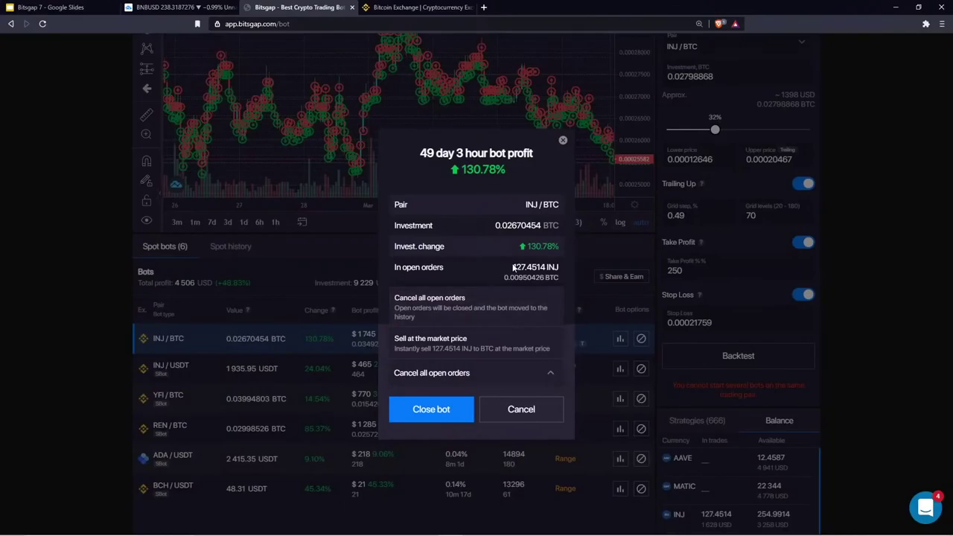
pyautogui.moveTo(513, 268); pyautogui.dragTo(545, 268)
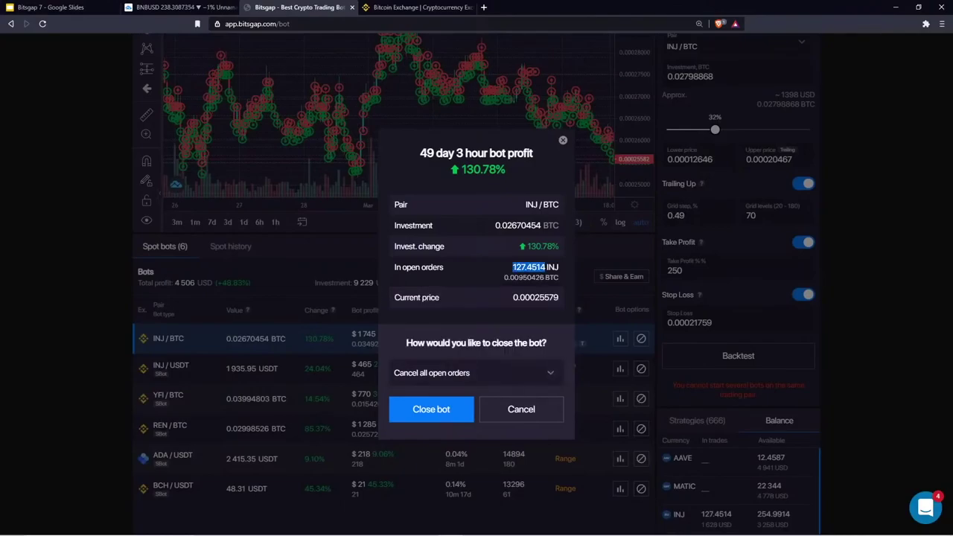
pyautogui.click(515, 268)
pyautogui.moveTo(516, 268); pyautogui.dragTo(546, 267)
pyautogui.click(531, 413)
# Examine the Cancel all open orders choice for the INJ / BTC bot and back out of closing it
pyautogui.click(640, 338)
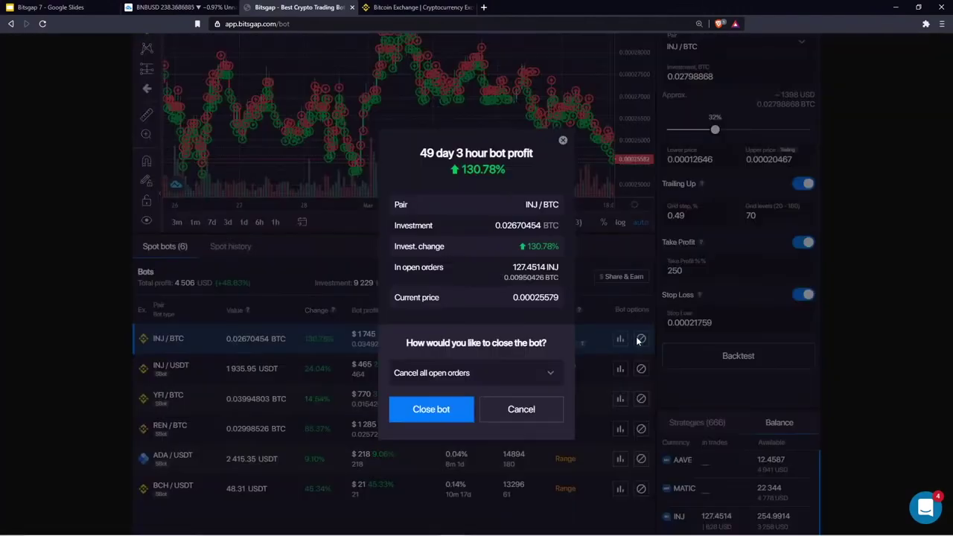
pyautogui.click(406, 374)
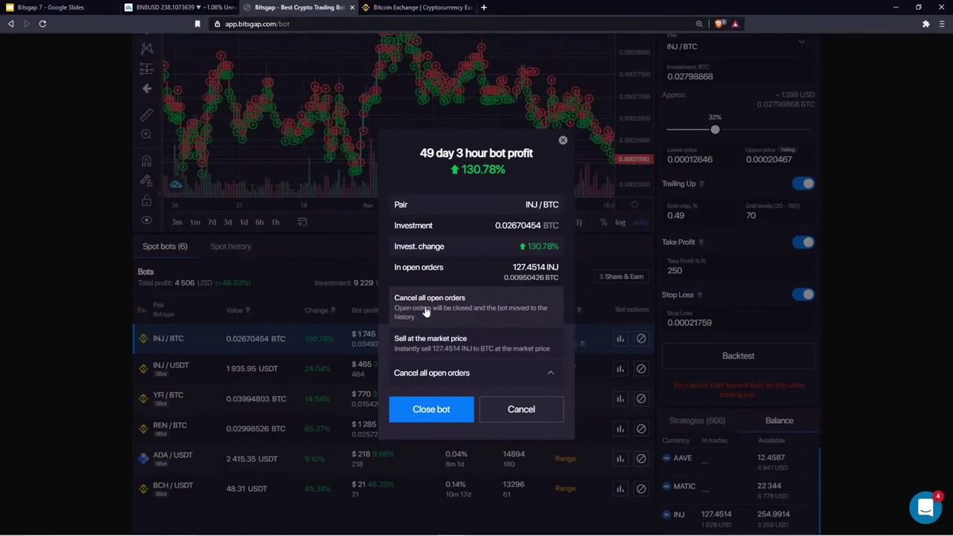
pyautogui.click(519, 411)
# Open the Trading page, view the pair list, and look through the currency balances for the INJ holding
pyautogui.scroll(3, 521, 308)
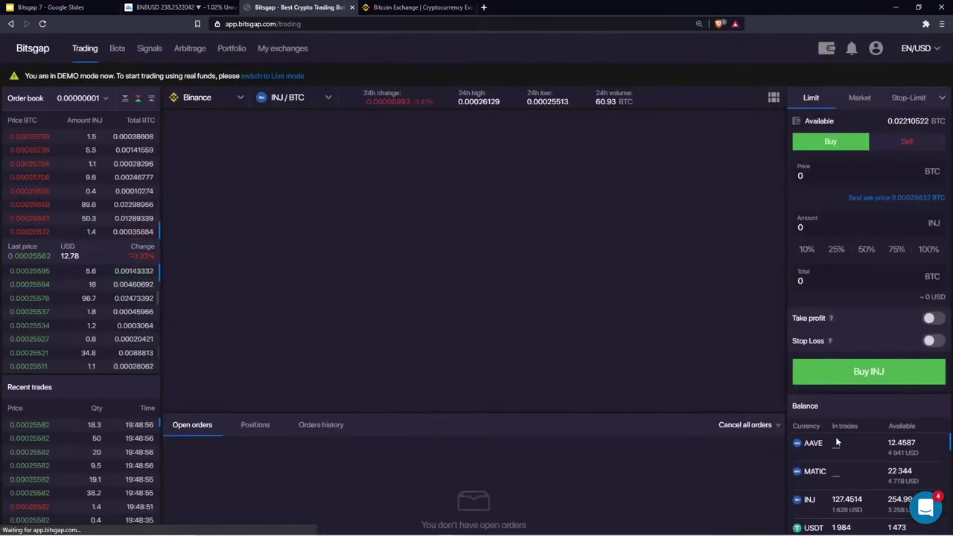
pyautogui.scroll(-2, 862, 451)
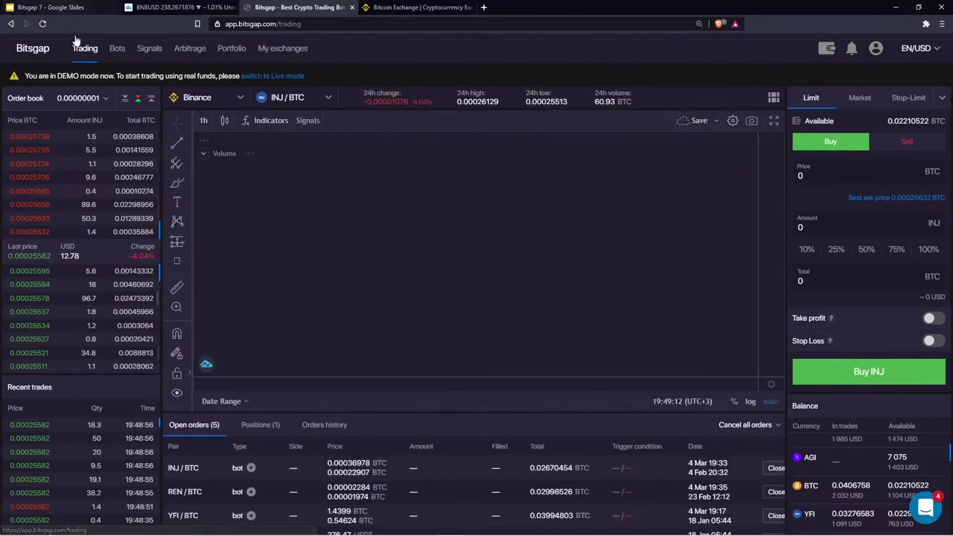
pyautogui.click(291, 102)
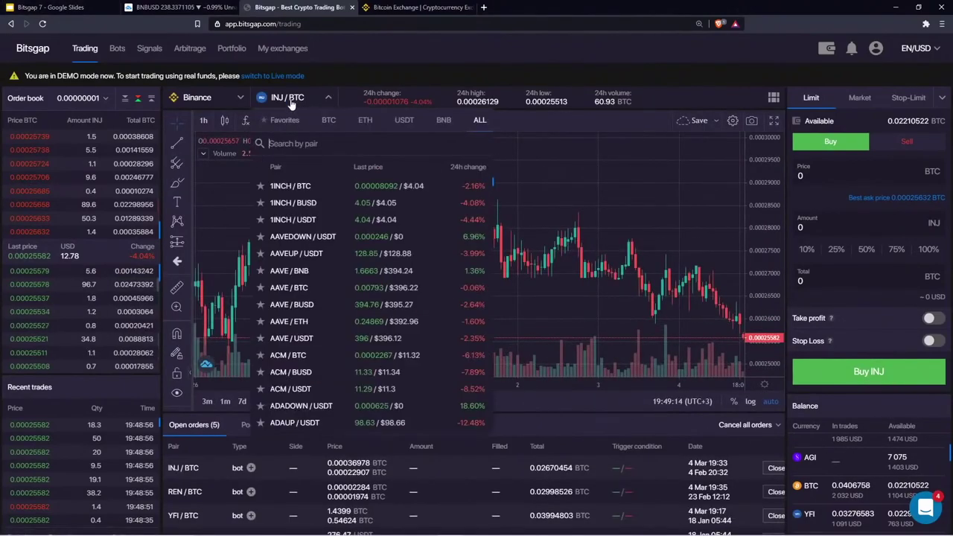
pyautogui.click(298, 104)
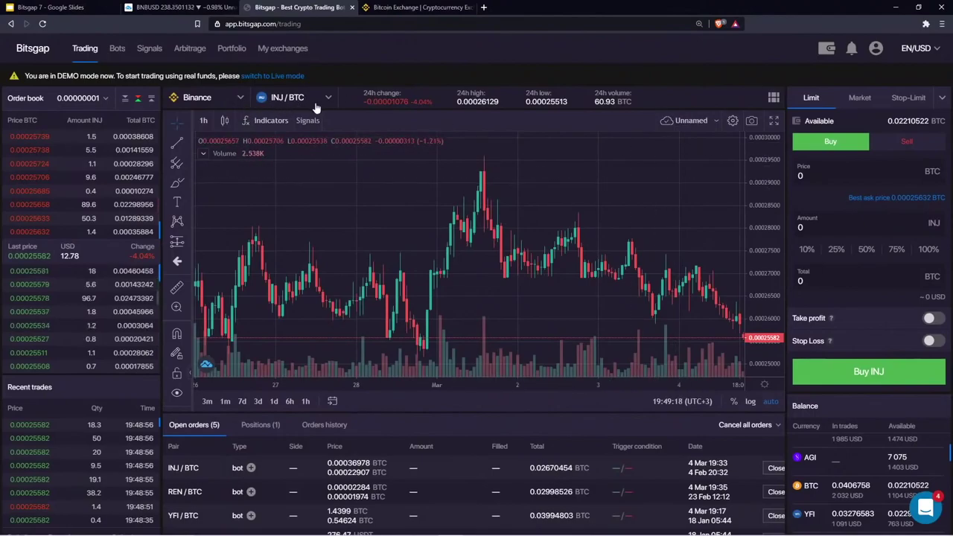
pyautogui.scroll(-5, 841, 482)
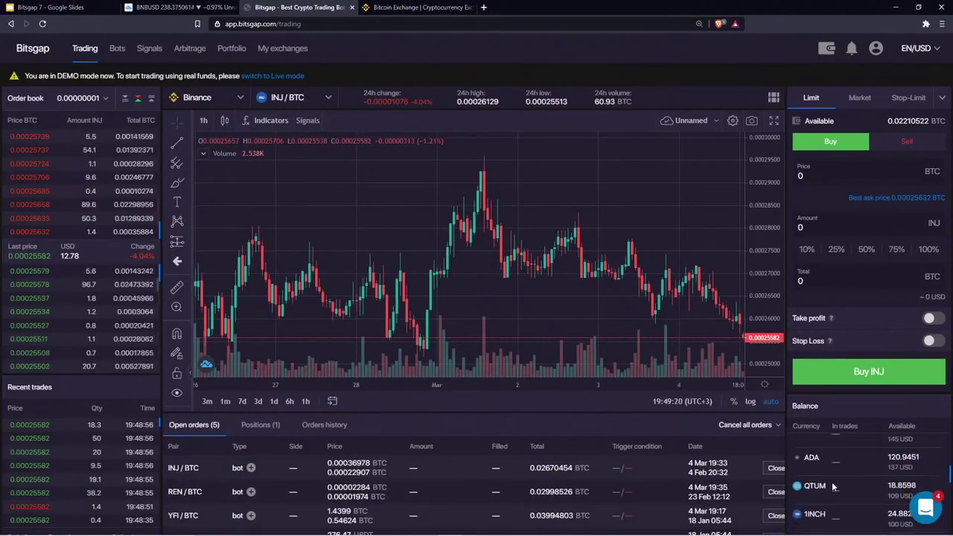
pyautogui.scroll(-8, 822, 486)
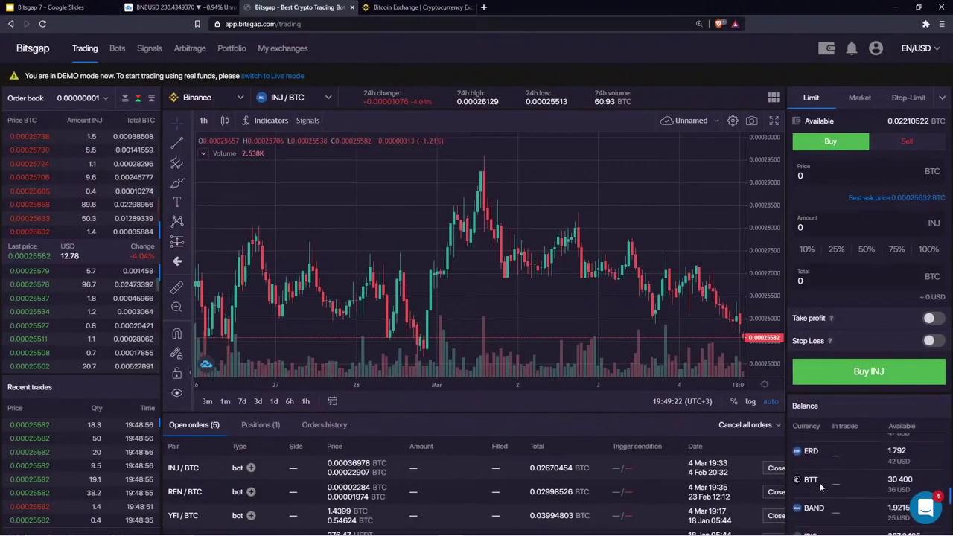
pyautogui.scroll(10, 826, 478)
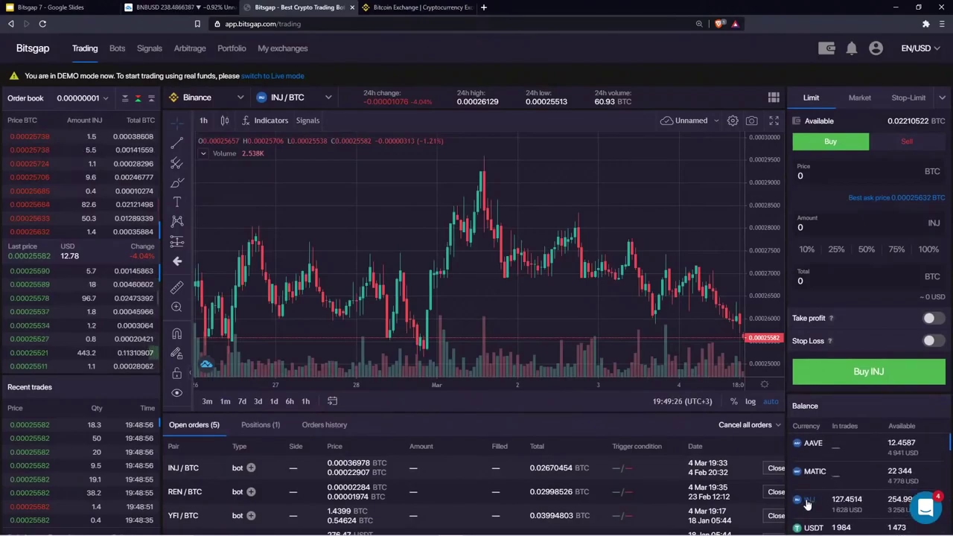
pyautogui.click(807, 503)
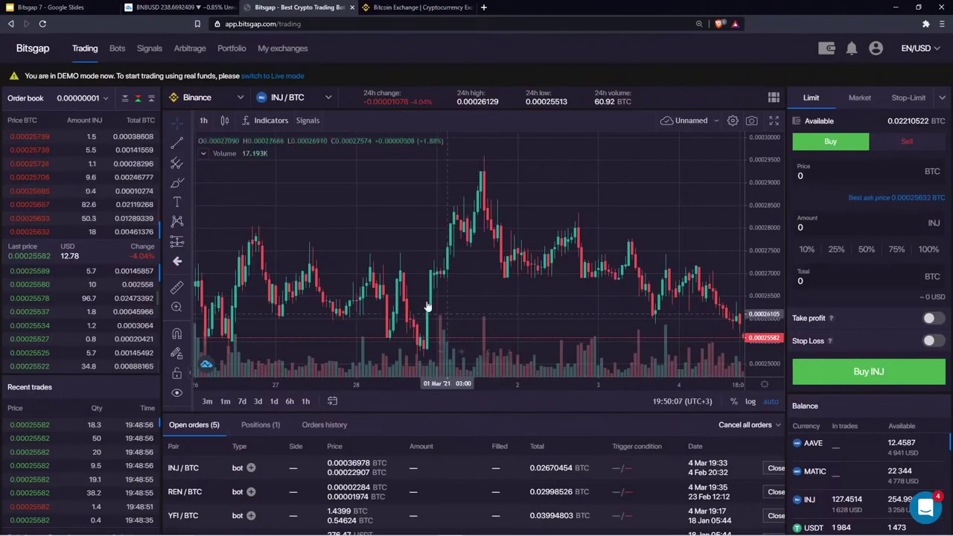
# Return to the Bots page and highlight the INJ / BTC bot's grid levels and grid step
pyautogui.click(117, 48)
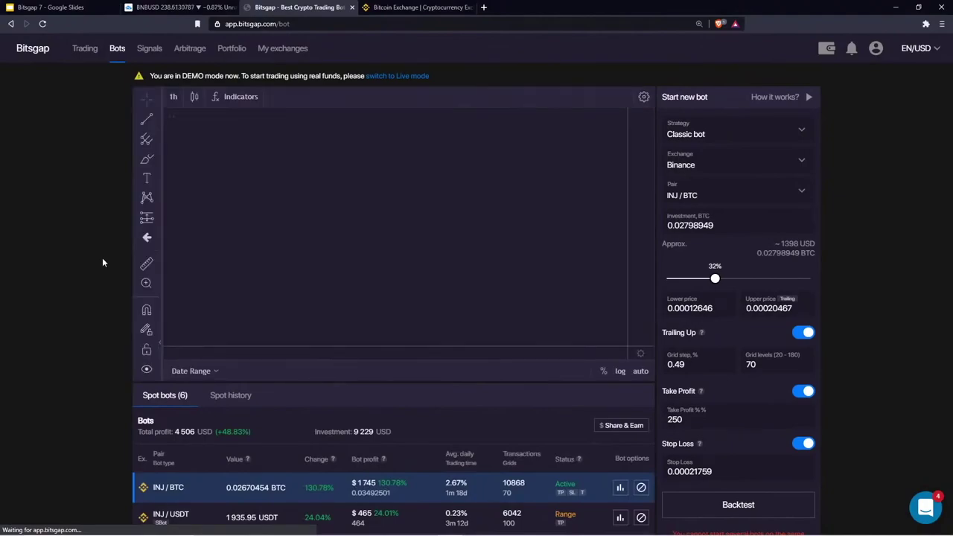
pyautogui.scroll(-1, 396, 473)
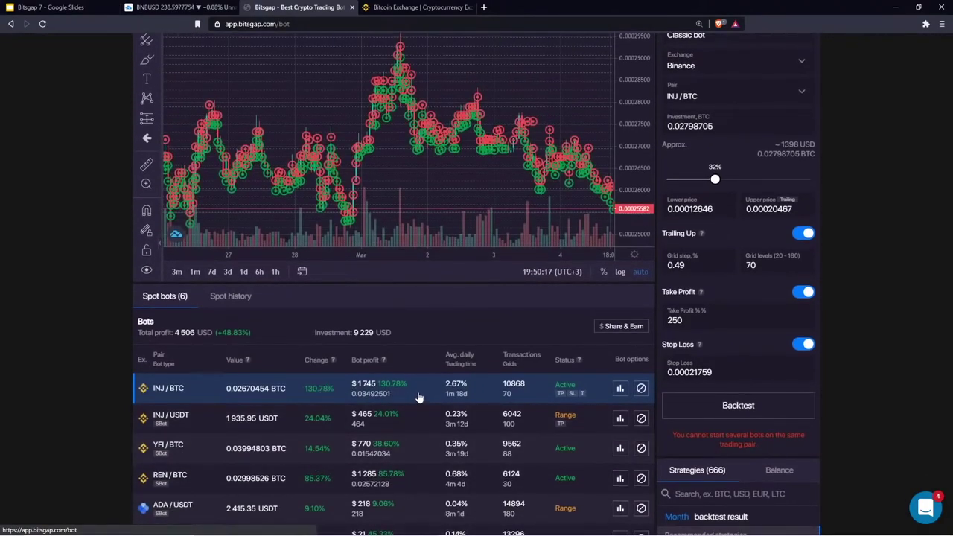
pyautogui.doubleClick(756, 266)
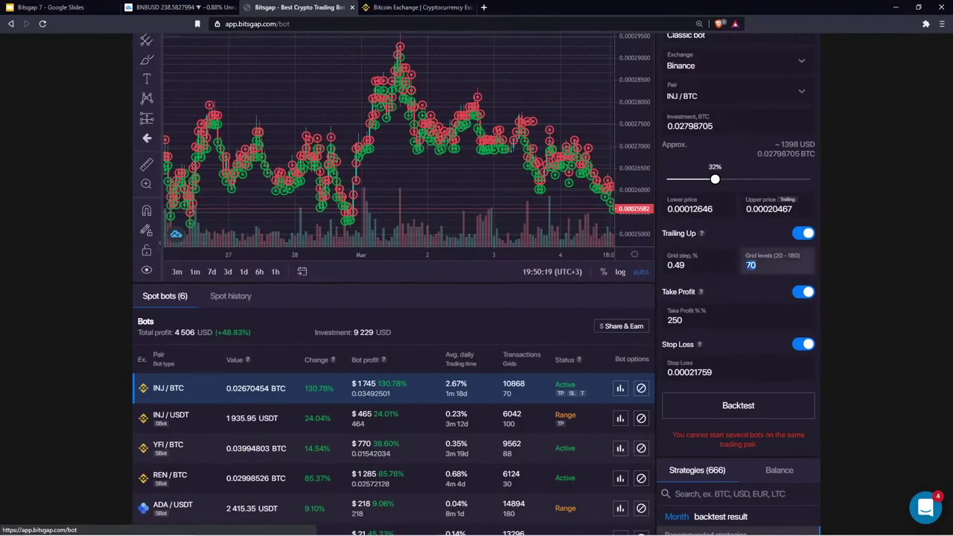
pyautogui.doubleClick(694, 266)
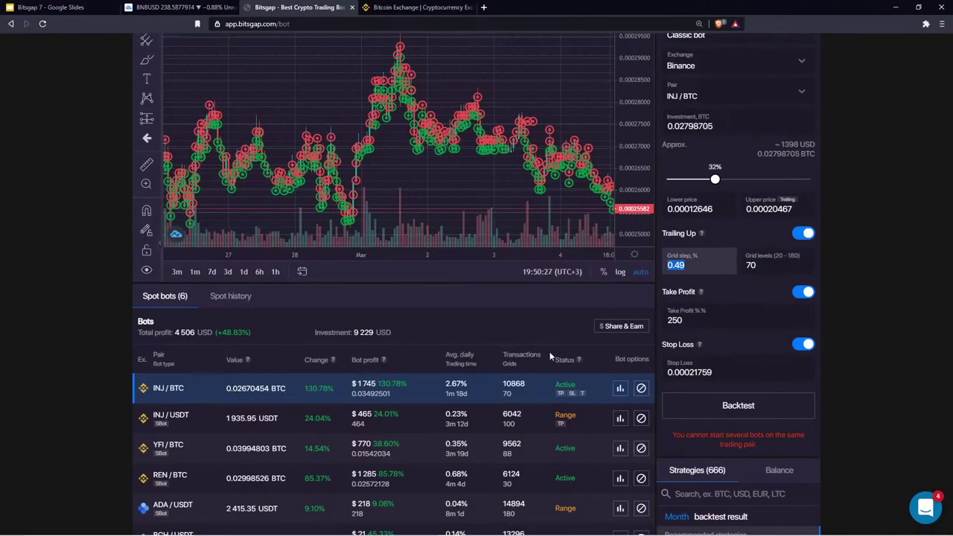
# Try turning off Take Profit and Stop Loss in the INJ / BTC bot's settings, and discard the changes
pyautogui.click(619, 388)
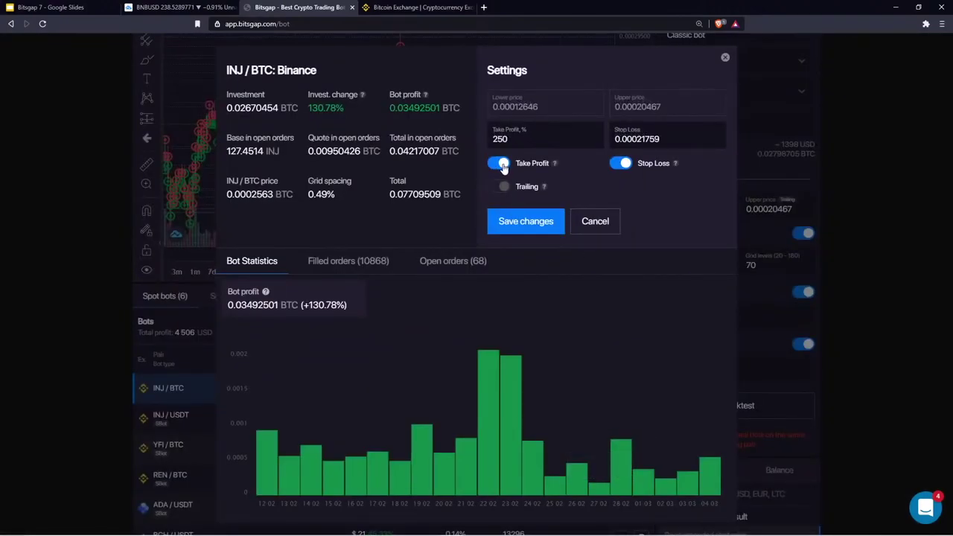
pyautogui.click(499, 164)
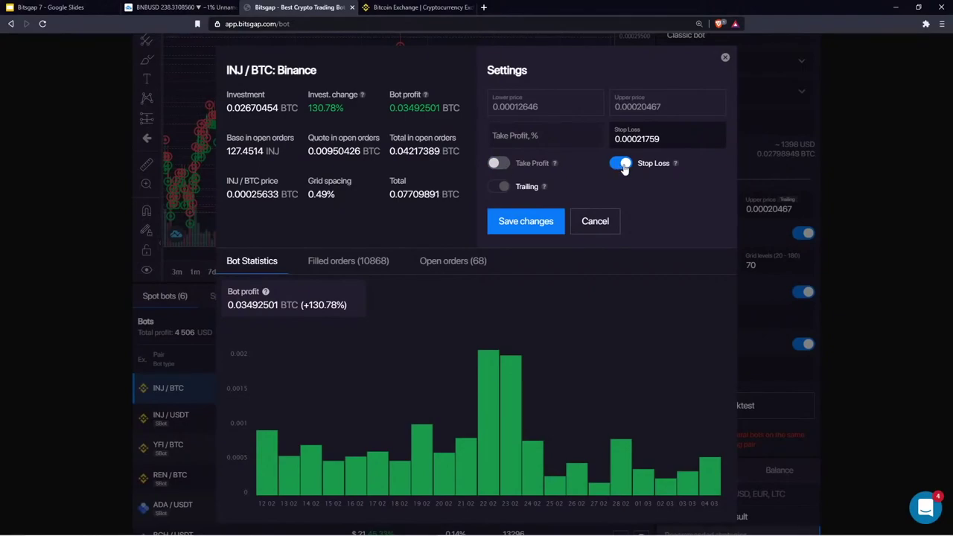
pyautogui.click(624, 167)
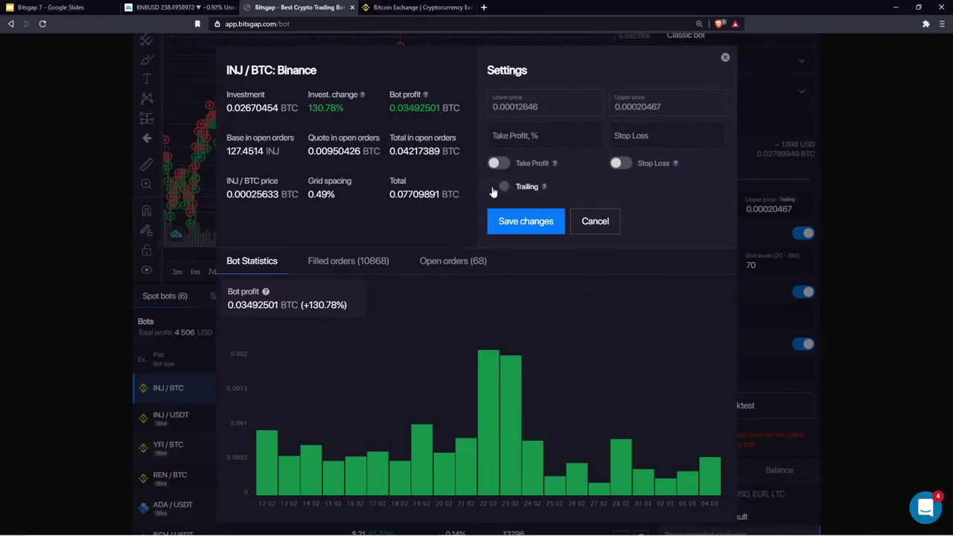
pyautogui.click(574, 221)
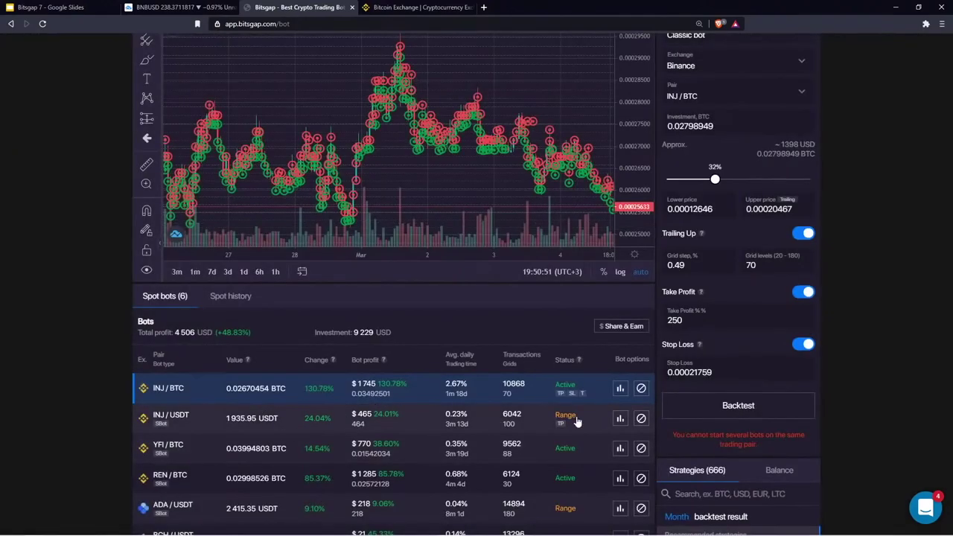
# Try switching Trailing UP on and off in the YFI / BTC bot's settings, and leave without saving
pyautogui.scroll(-1, 614, 403)
pyautogui.click(620, 398)
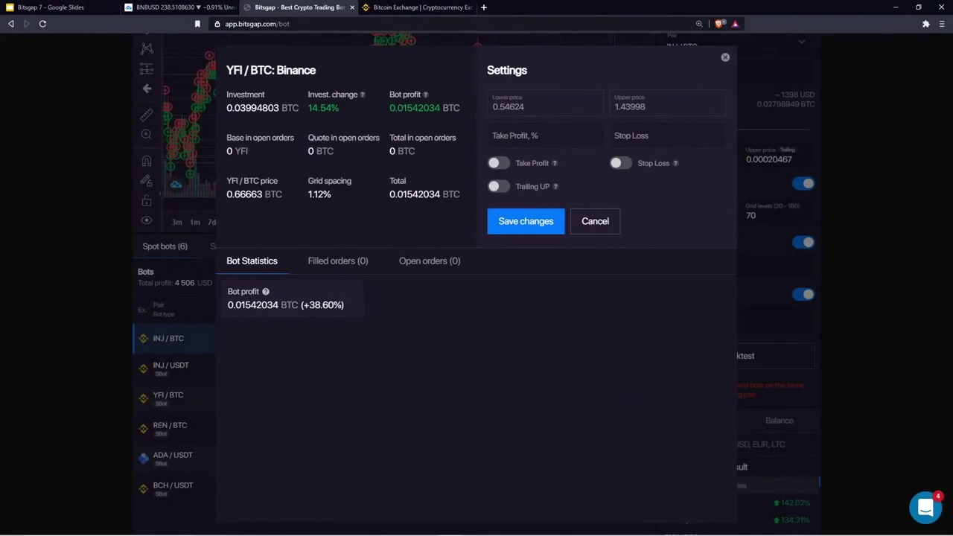
pyautogui.click(497, 188)
pyautogui.click(498, 189)
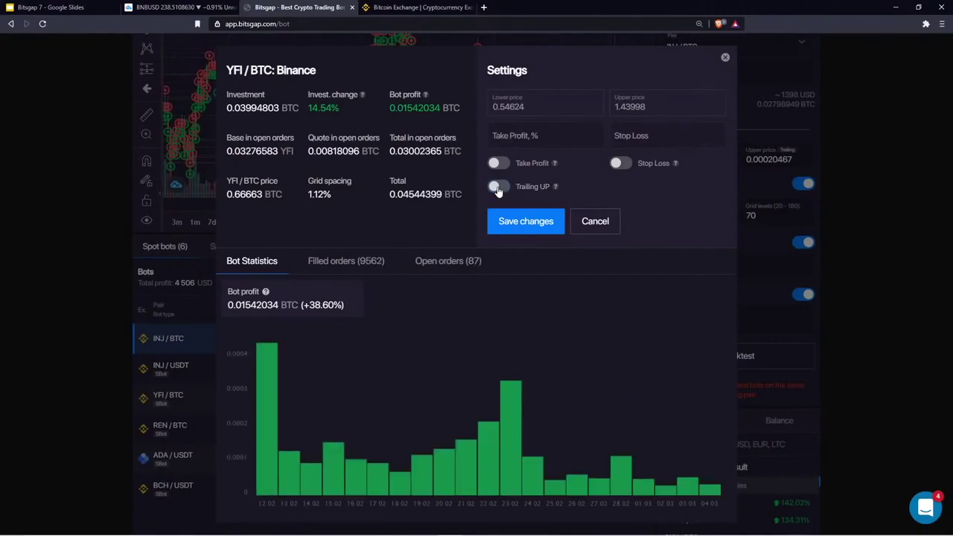
pyautogui.click(500, 191)
pyautogui.click(503, 192)
pyautogui.click(600, 223)
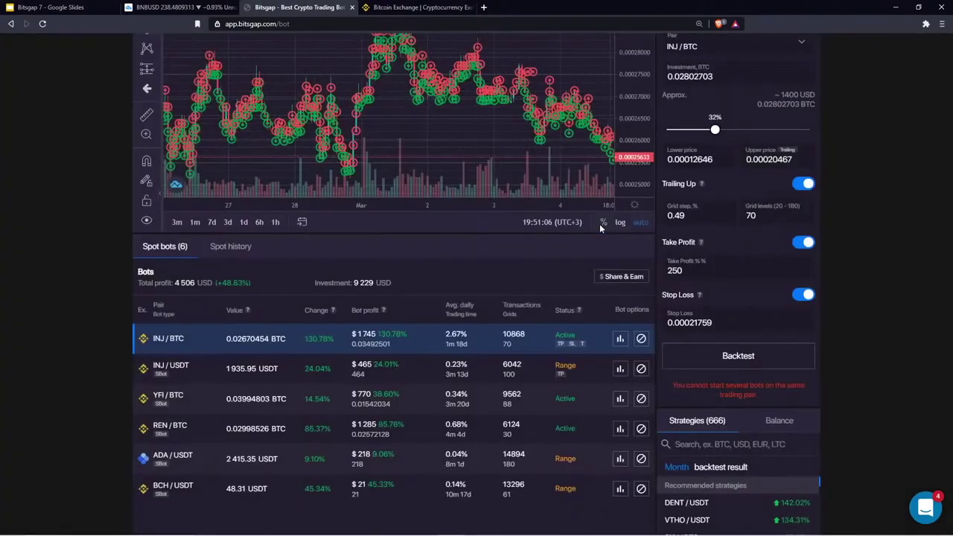
# Move the INJ / BTC bot's stop loss line on the chart to 0.00022196
pyautogui.scroll(2, 484, 260)
pyautogui.scroll(-5, 489, 270)
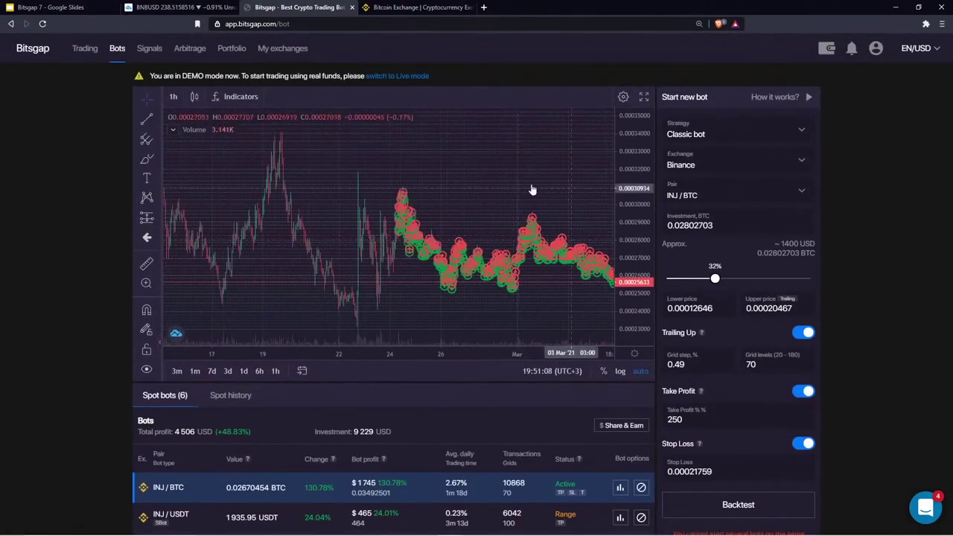
pyautogui.moveTo(558, 204); pyautogui.dragTo(386, 198)
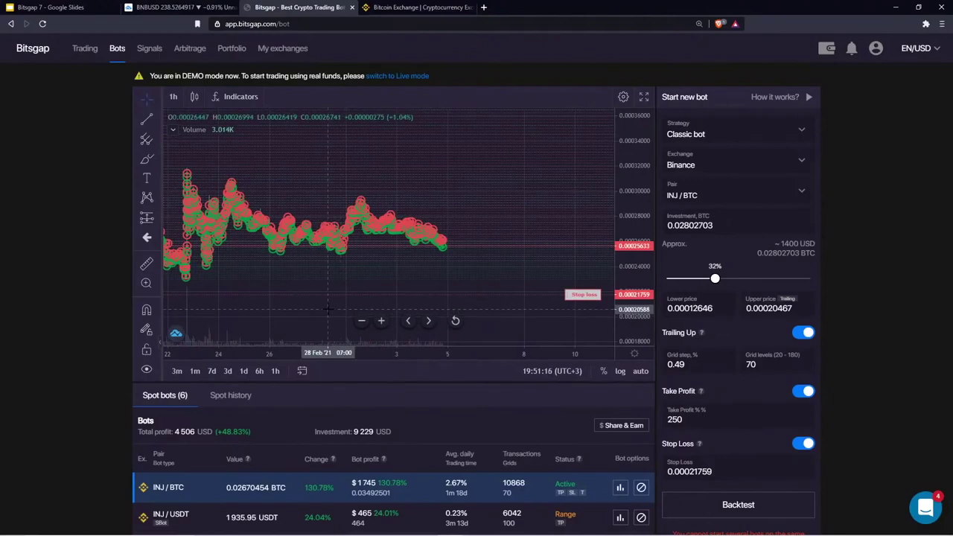
pyautogui.moveTo(584, 300)
pyautogui.mouseDown()
pyautogui.moveTo(582, 270)
pyautogui.moveTo(583, 287)
pyautogui.mouseUp()
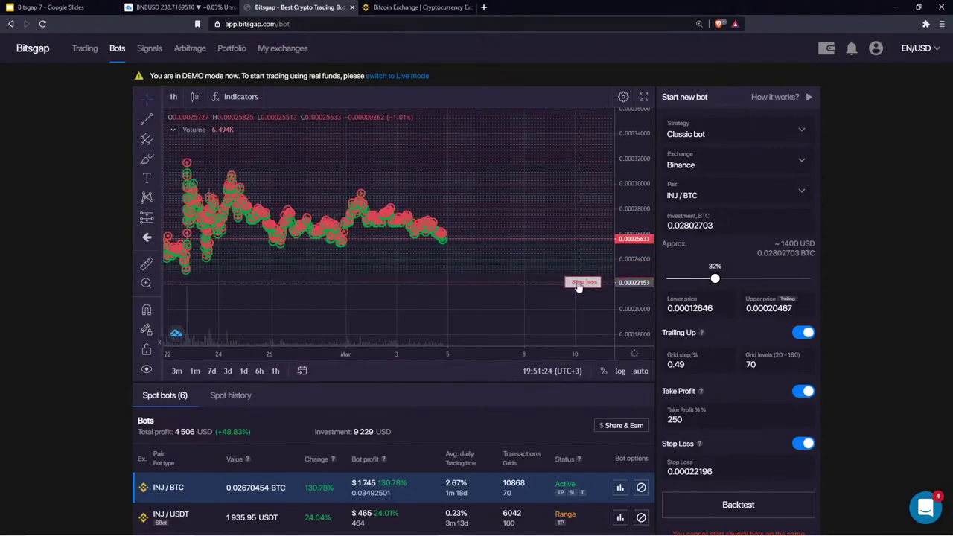
# Try entering a different Stop Loss value in the INJ / BTC bot's settings, and cancel without saving
pyautogui.click(619, 488)
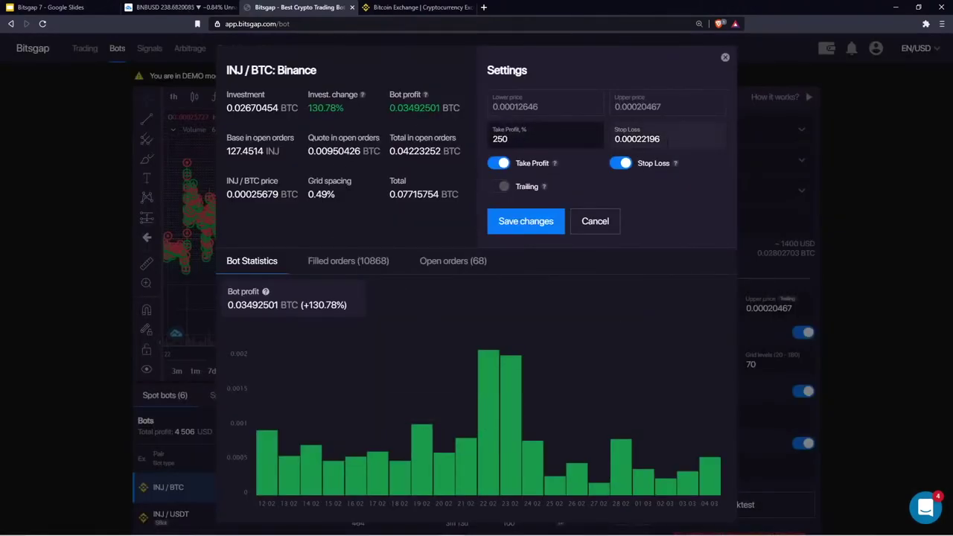
pyautogui.moveTo(642, 139); pyautogui.dragTo(660, 139)
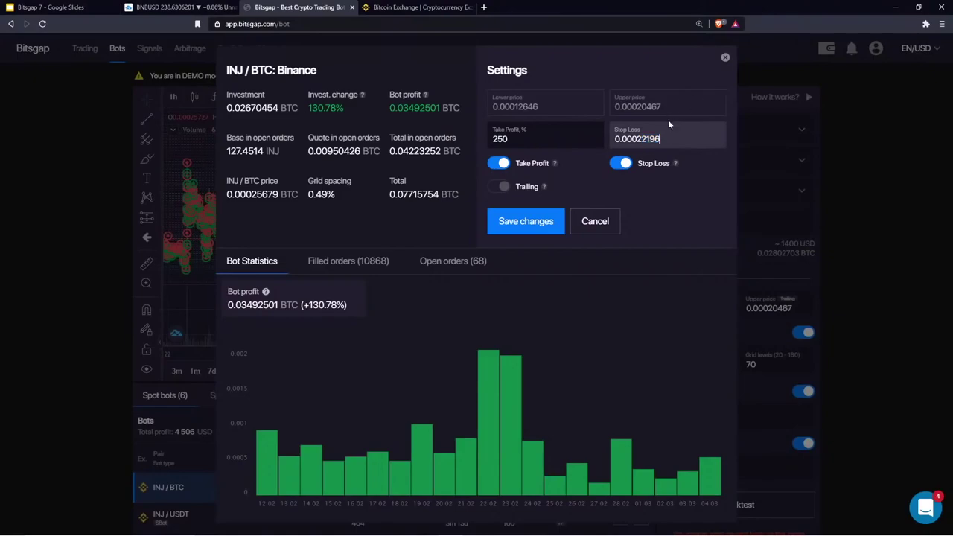
pyautogui.click(725, 57)
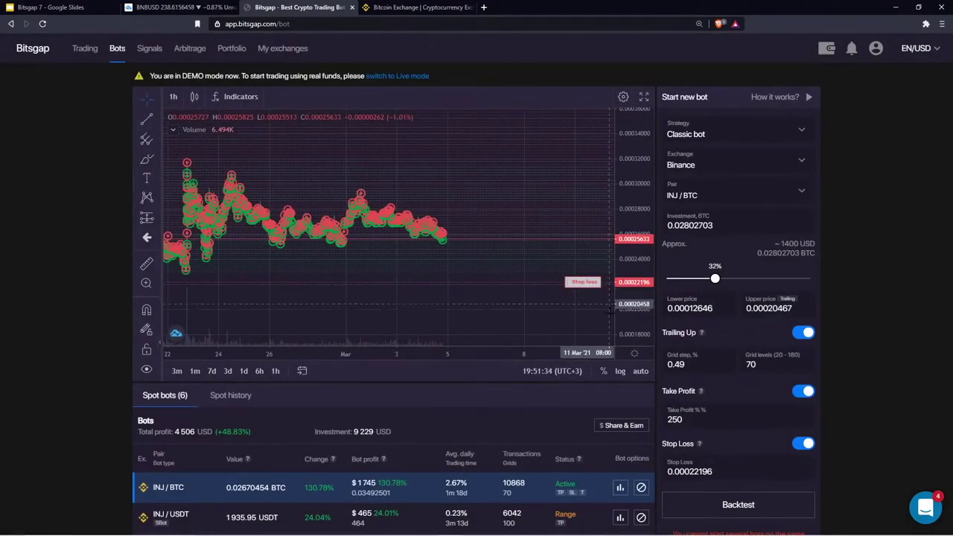
pyautogui.click(619, 487)
pyautogui.moveTo(661, 139); pyautogui.dragTo(641, 139)
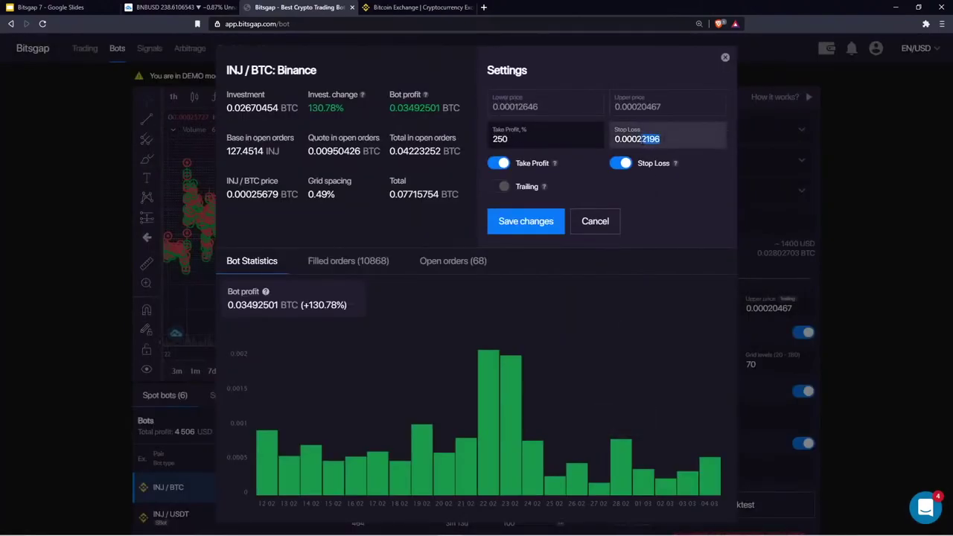
pyautogui.write('126')
pyautogui.write('4')
pyautogui.click(595, 221)
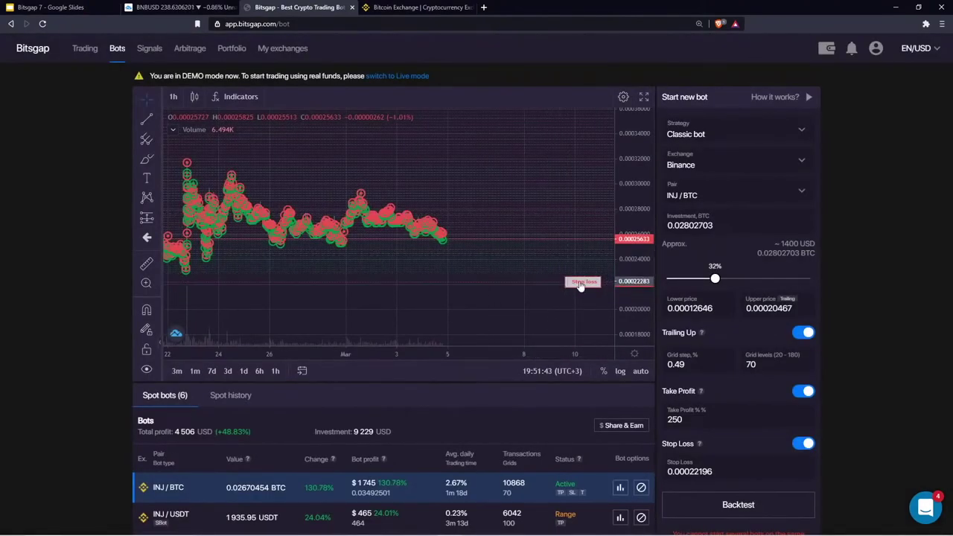
# Move the INJ / BTC bot's stop loss line on the chart to 0.00021675
pyautogui.moveTo(582, 282); pyautogui.dragTo(582, 289)
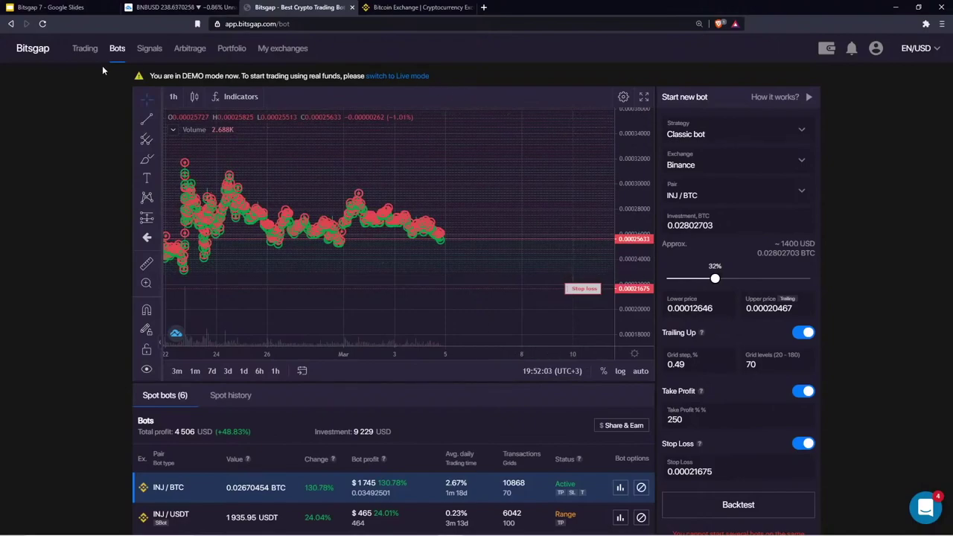
# Open the Trading page, search the pair list for AAVE, and close the list without picking a pair
pyautogui.click(81, 48)
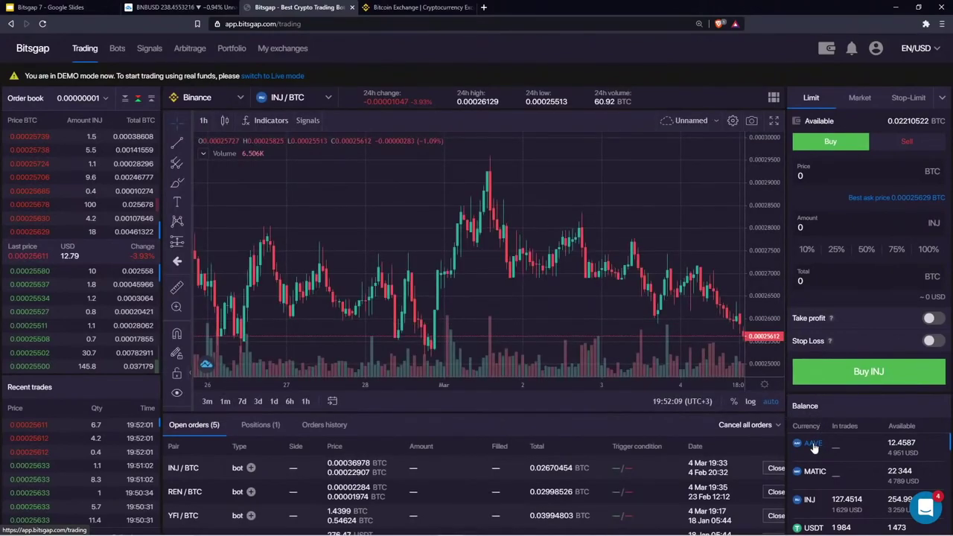
pyautogui.click(814, 444)
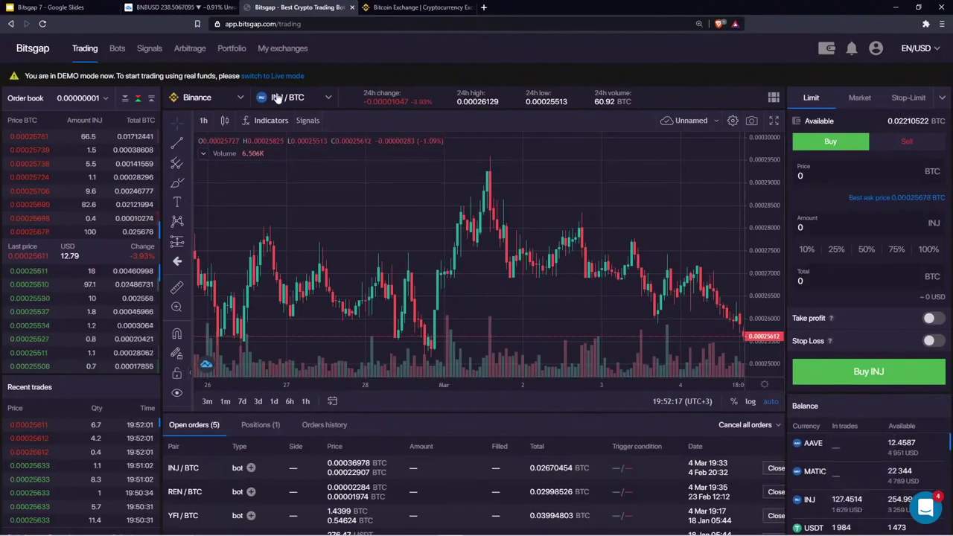
pyautogui.click(302, 104)
pyautogui.write('AAVE')
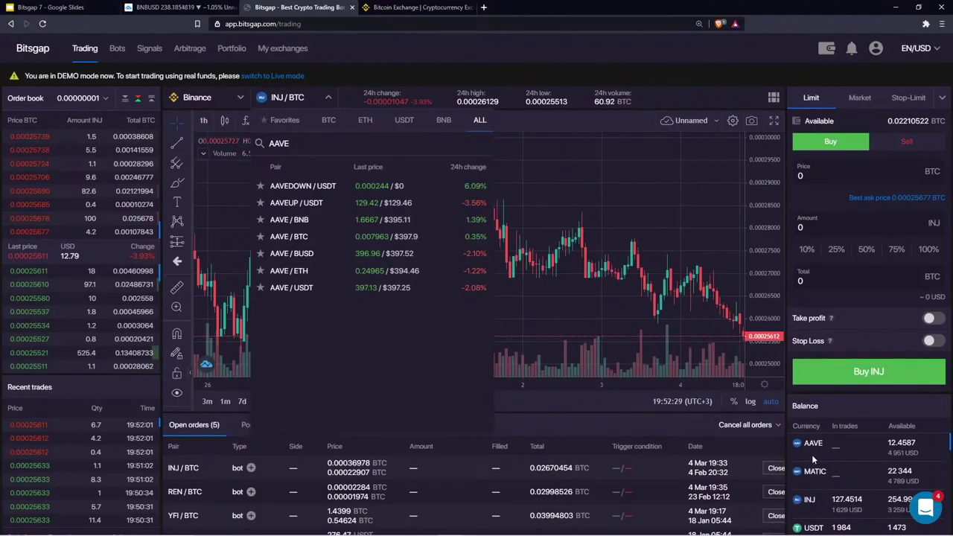
pyautogui.click(588, 412)
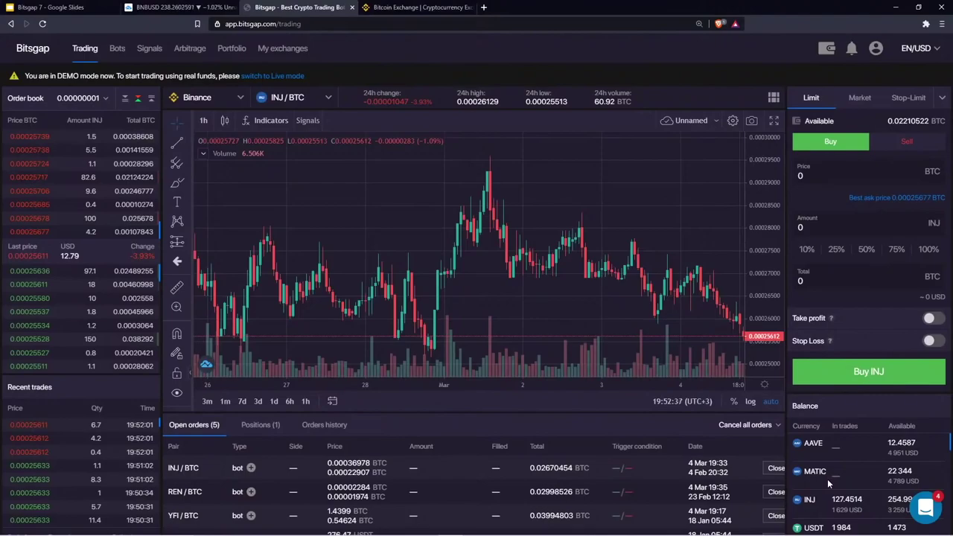
# Examine a longer stretch of the INJ / BTC price chart, and return to the Bots page to view the bot's grid step
pyautogui.scroll(-2, 621, 202)
pyautogui.scroll(-3, 620, 202)
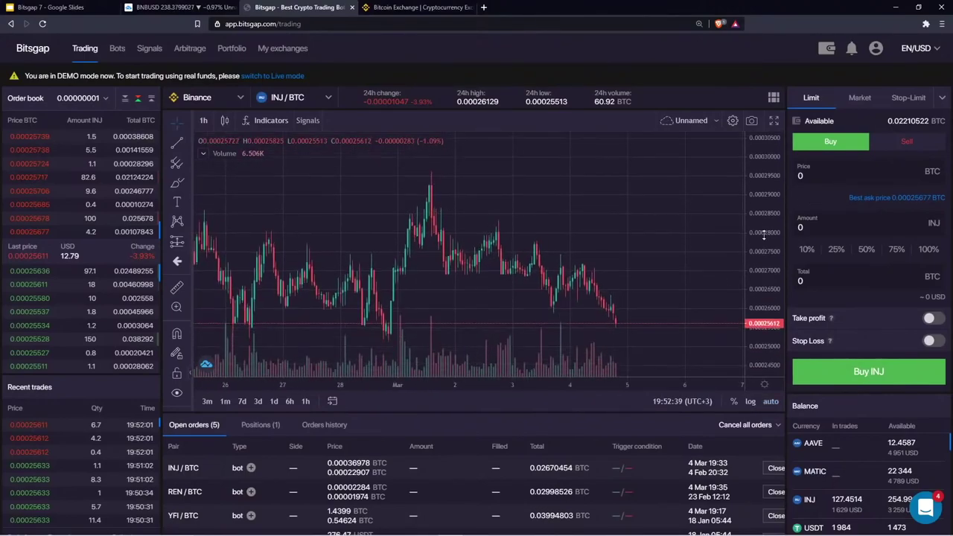
pyautogui.moveTo(753, 186); pyautogui.dragTo(753, 253)
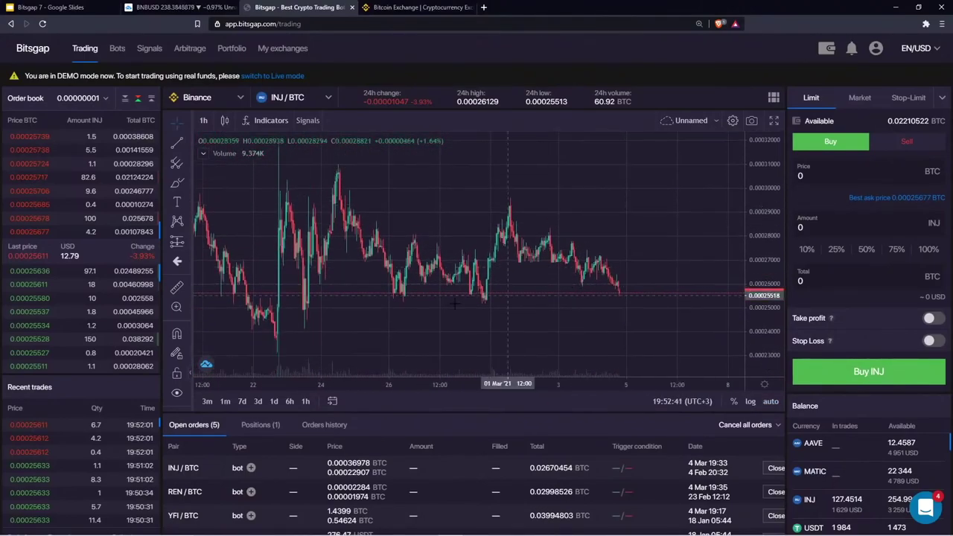
pyautogui.moveTo(295, 341); pyautogui.dragTo(298, 318)
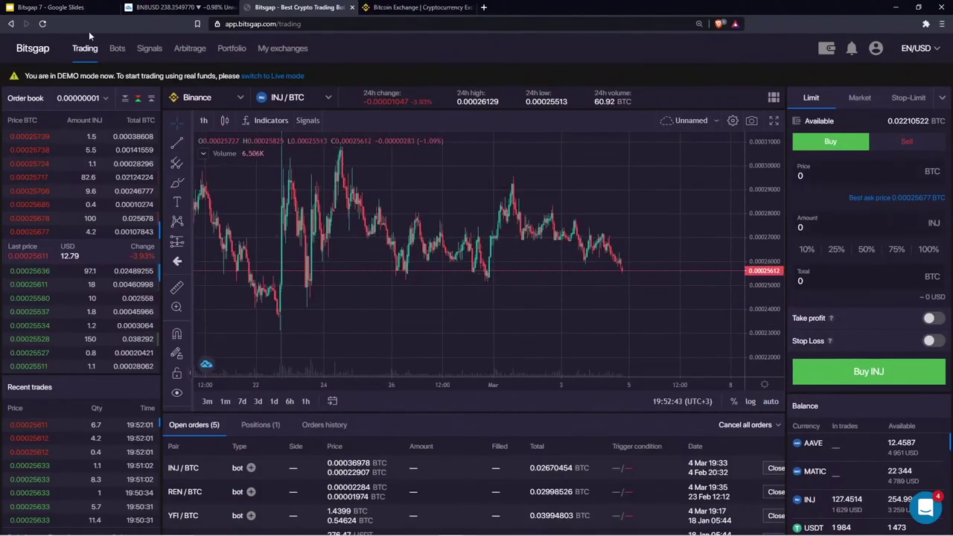
pyautogui.click(117, 48)
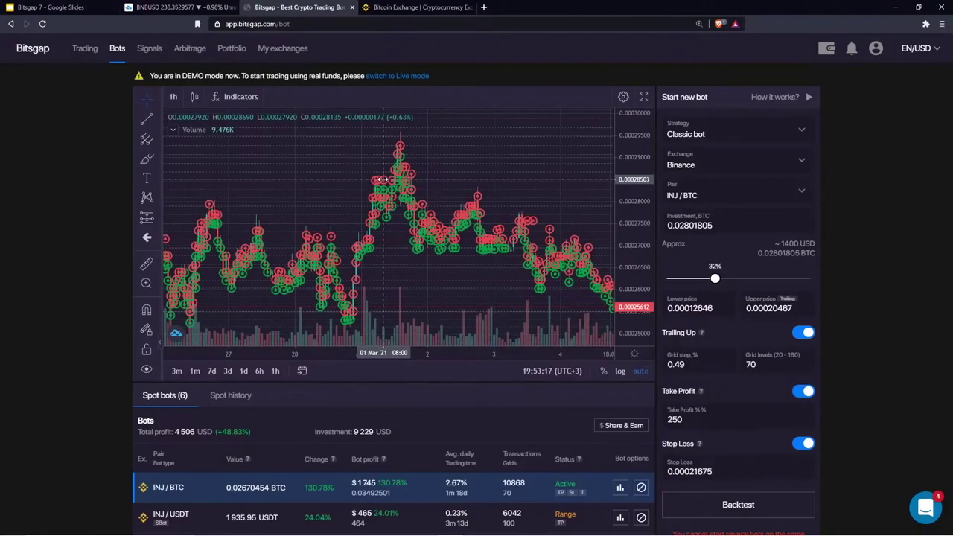
pyautogui.click(702, 367)
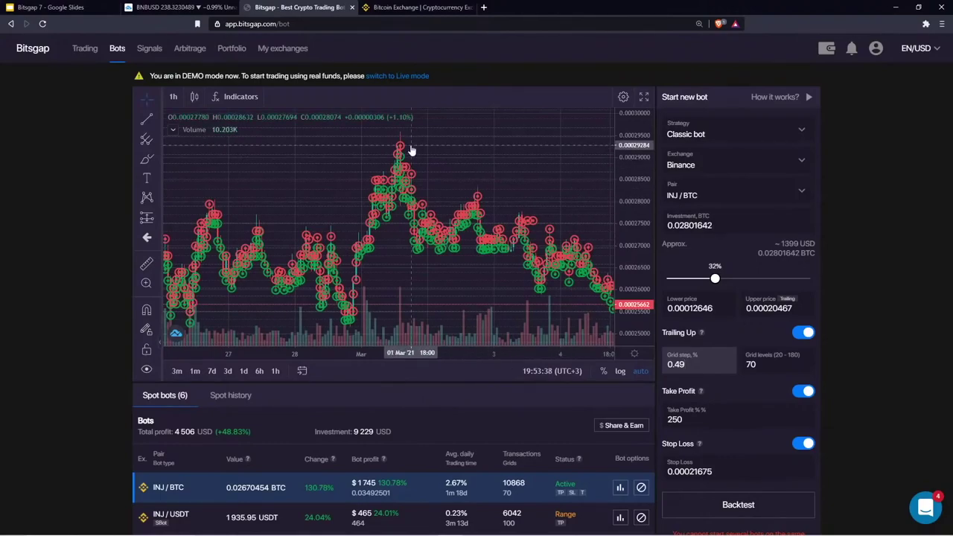
# Open bitsgap.com in a new browser tab and go to its blog
pyautogui.click(484, 8)
pyautogui.write('bits')
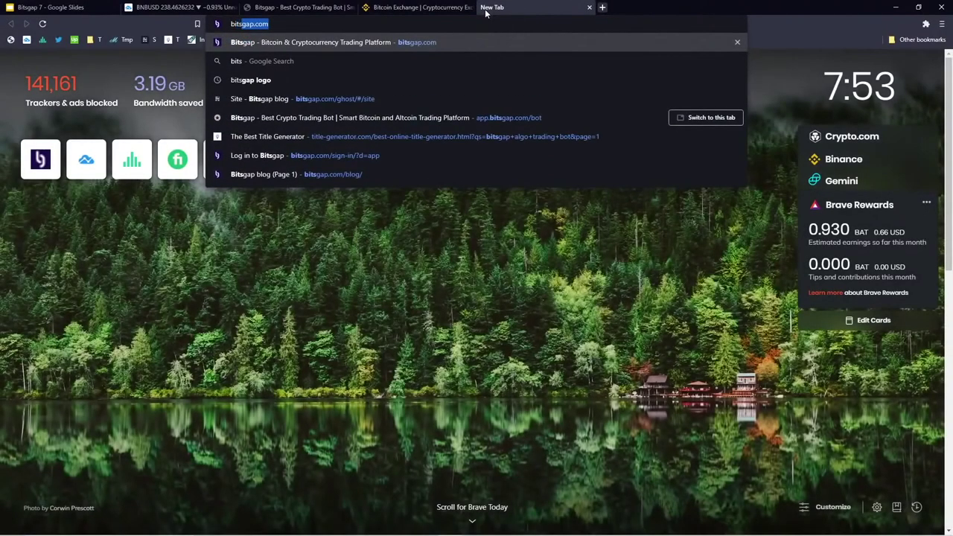
pyautogui.press('Return')
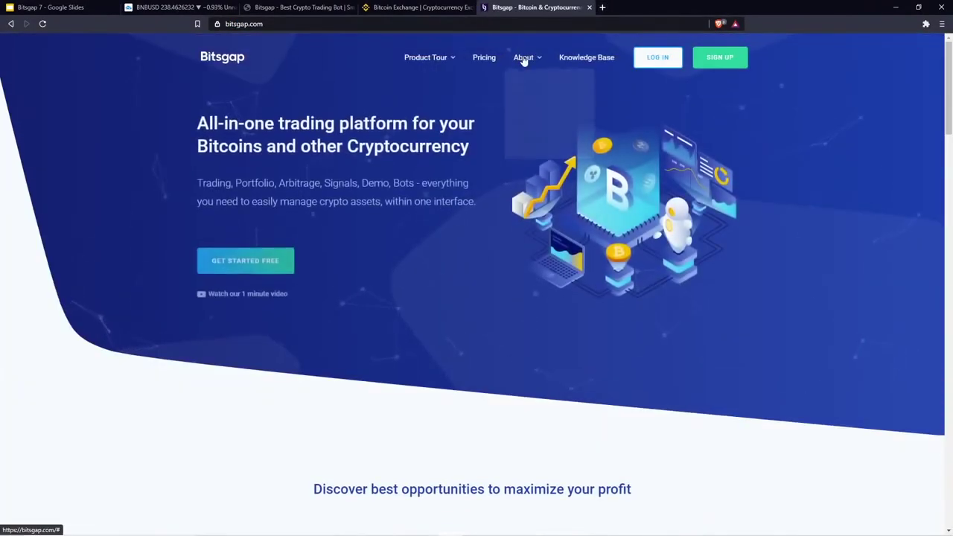
pyautogui.moveTo(523, 60)
pyautogui.click(521, 128)
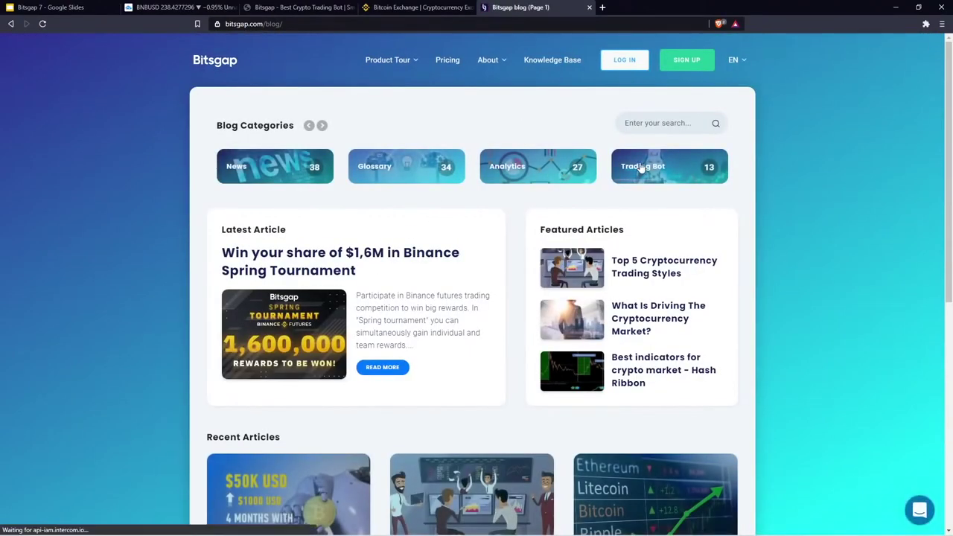
# Go to page 2 of the blog and open the article "Automated strategies - market formations - part I"
pyautogui.scroll(-6, 596, 208)
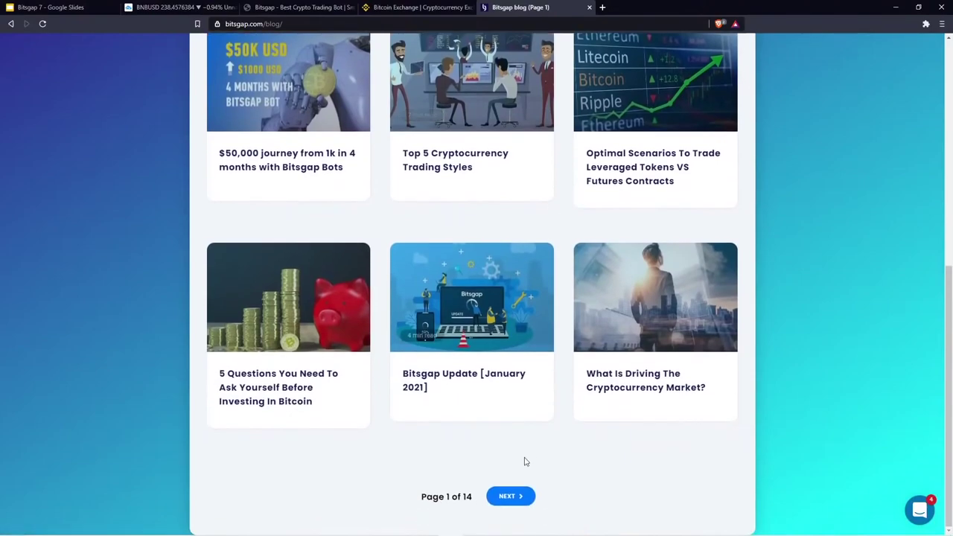
pyautogui.click(506, 496)
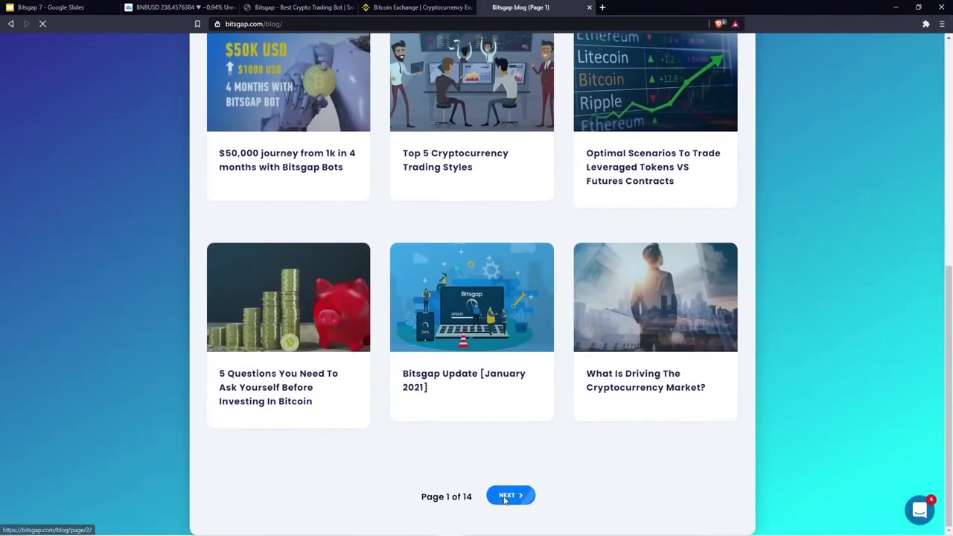
pyautogui.scroll(-4, 384, 319)
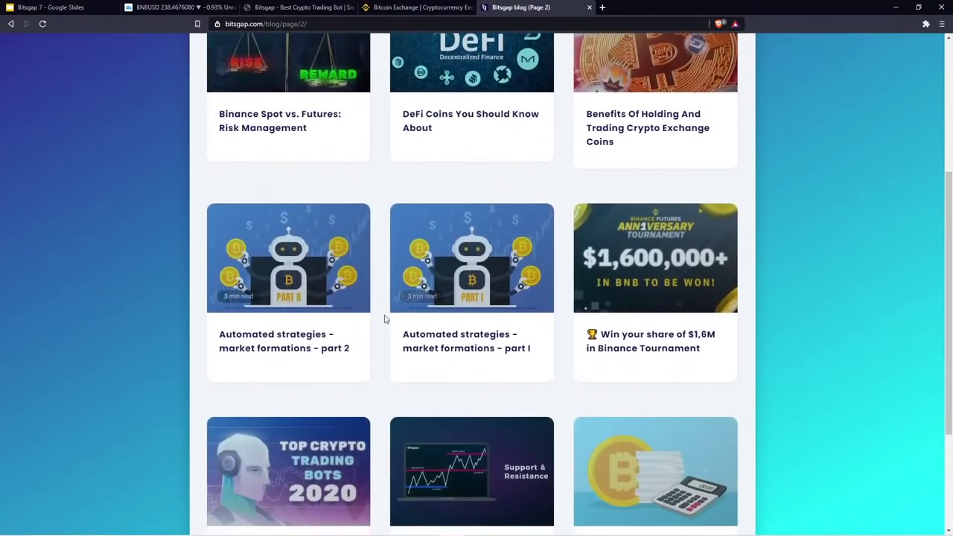
pyautogui.click(462, 292)
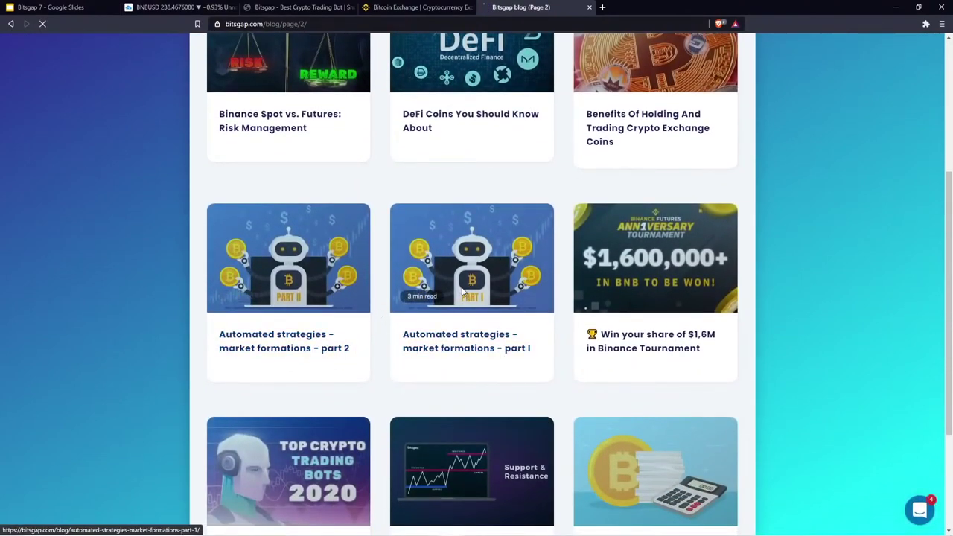
# Find the Rising channel section of the article and highlight its two introductory paragraphs
pyautogui.scroll(-4, 458, 305)
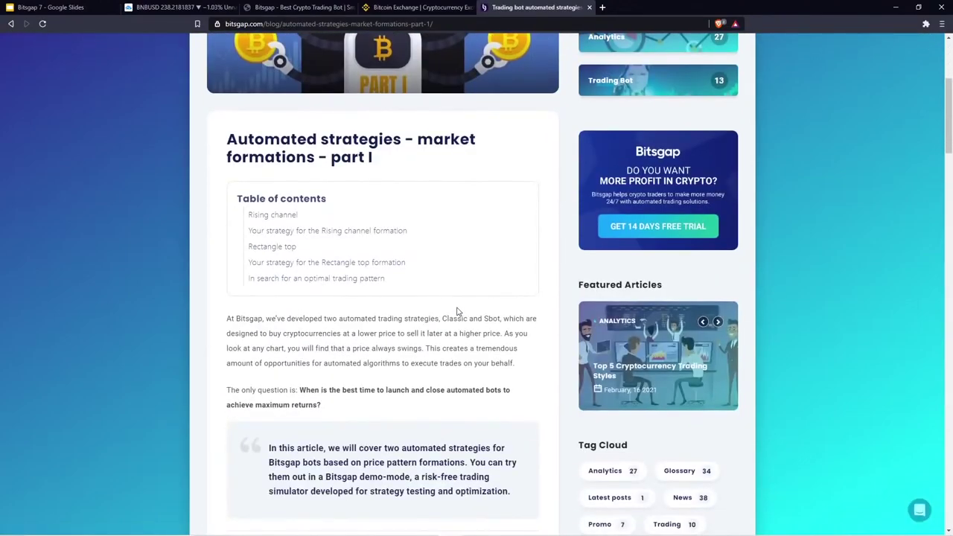
pyautogui.scroll(-8, 458, 311)
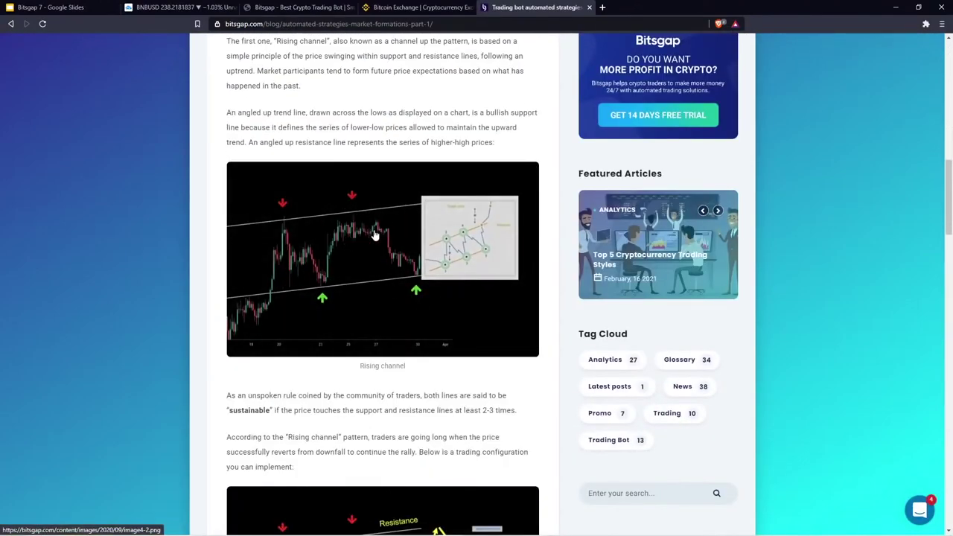
pyautogui.scroll(1, 364, 223)
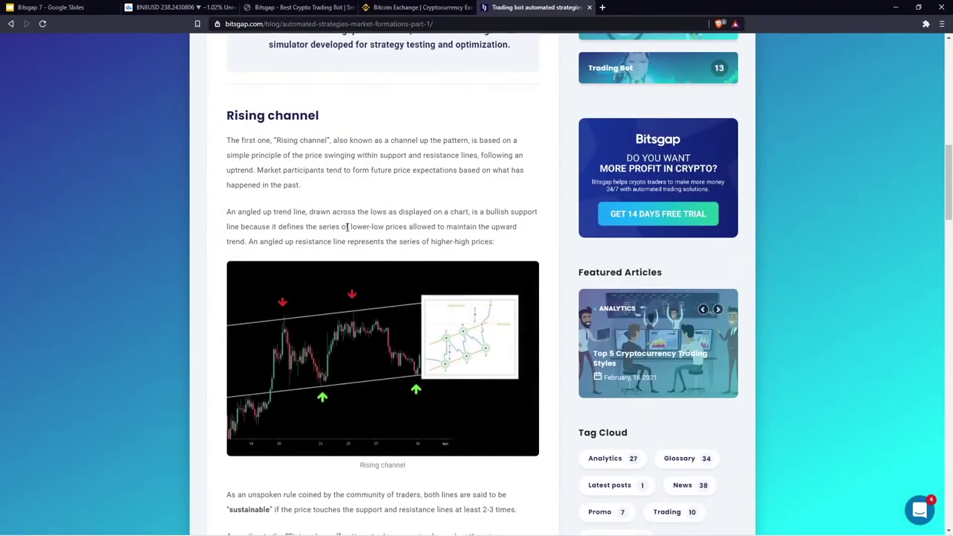
pyautogui.moveTo(238, 145); pyautogui.dragTo(504, 240)
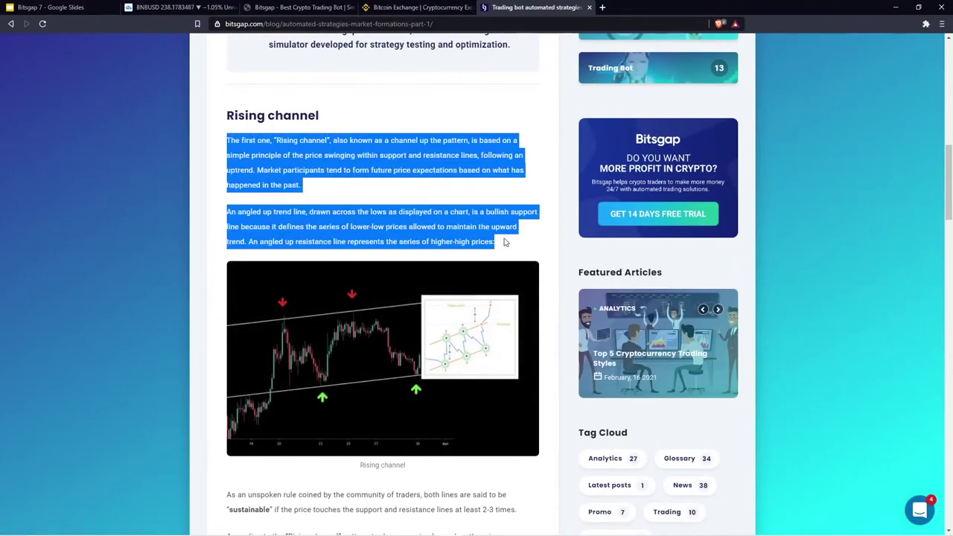
pyautogui.click(401, 222)
pyautogui.scroll(-3, 422, 253)
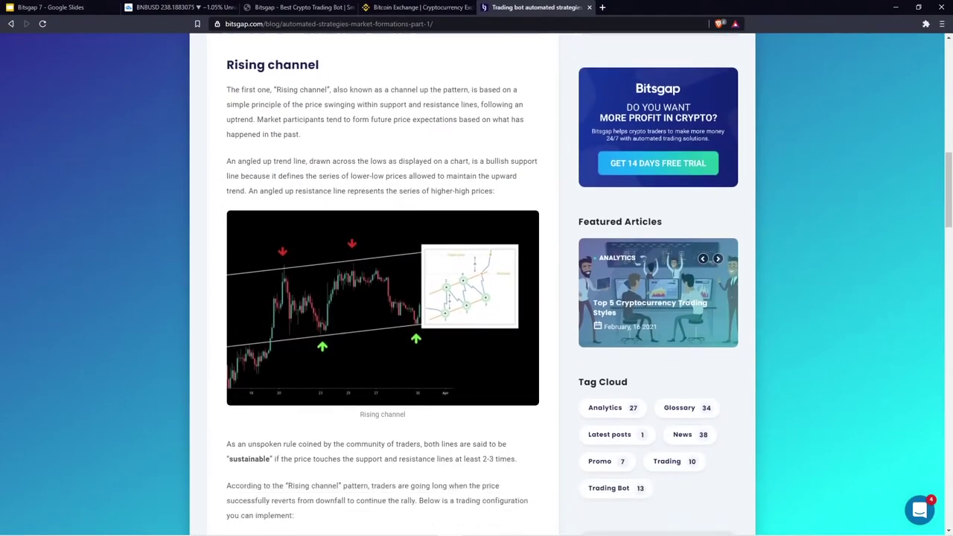
# Highlight the numbered strategy steps for the Rising channel formation, and return to the Rising channel chart example
pyautogui.scroll(-2, 421, 281)
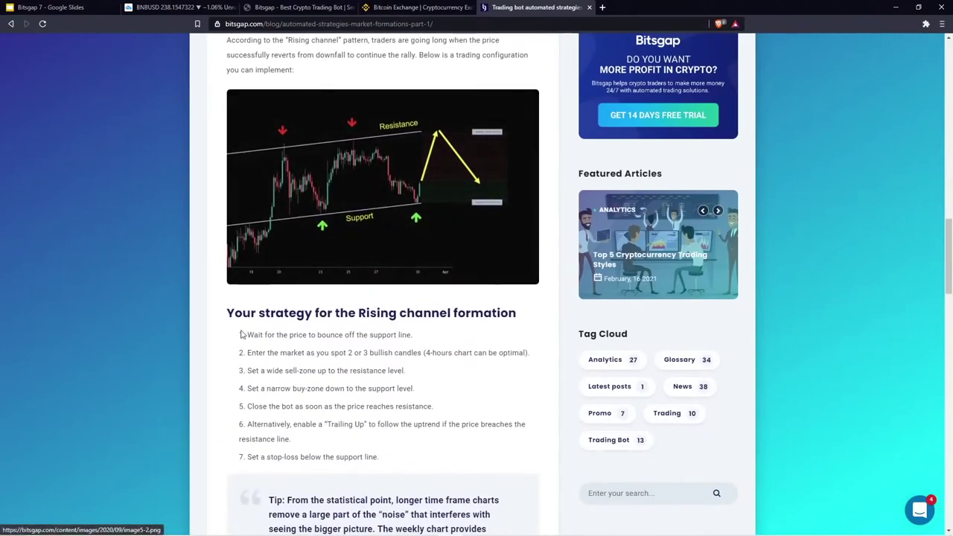
pyautogui.moveTo(248, 335); pyautogui.dragTo(417, 455)
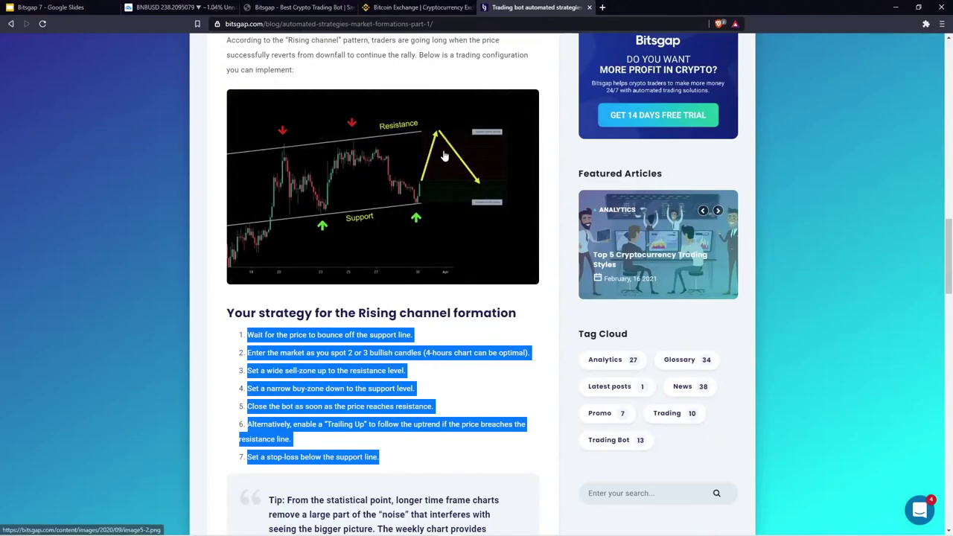
pyautogui.click(298, 353)
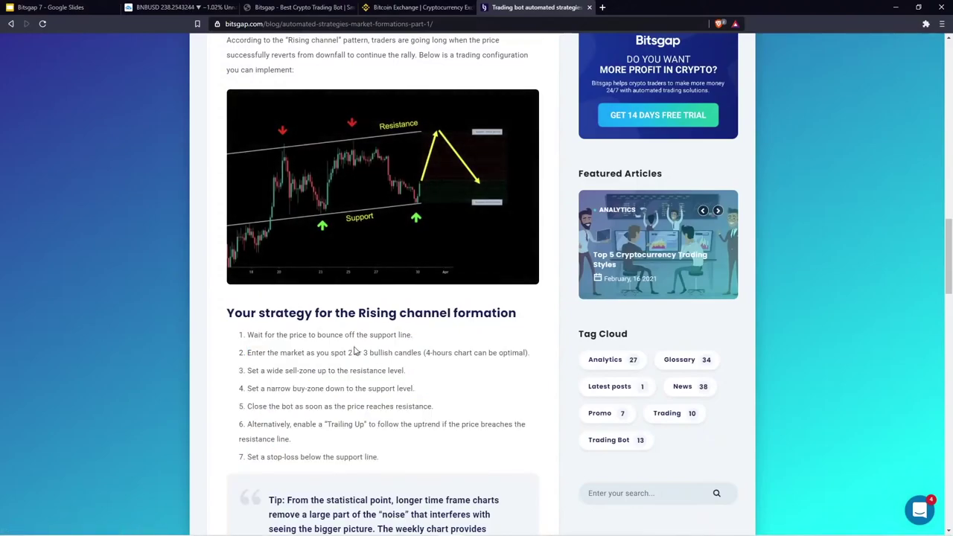
pyautogui.scroll(-1, 275, 327)
pyautogui.moveTo(247, 285); pyautogui.dragTo(440, 398)
pyautogui.click(441, 399)
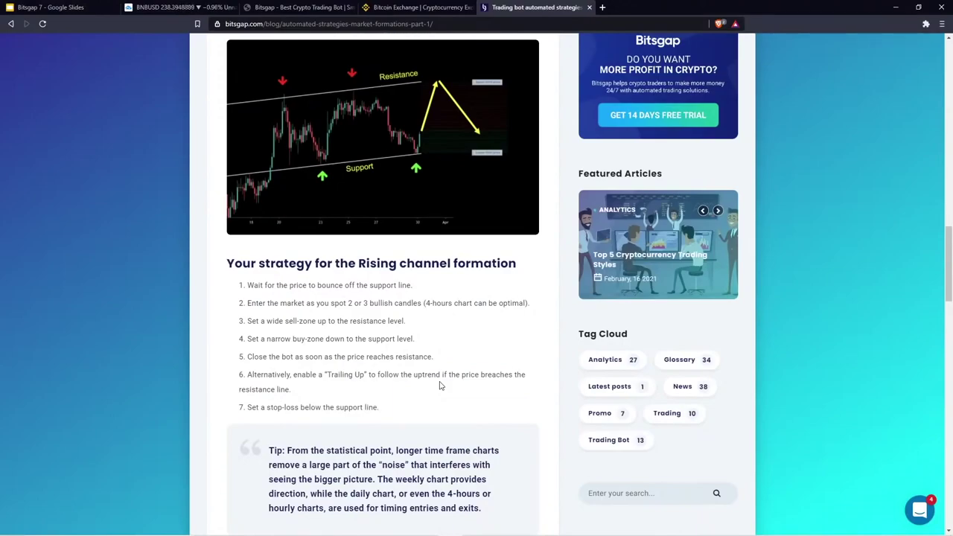
pyautogui.scroll(7, 439, 386)
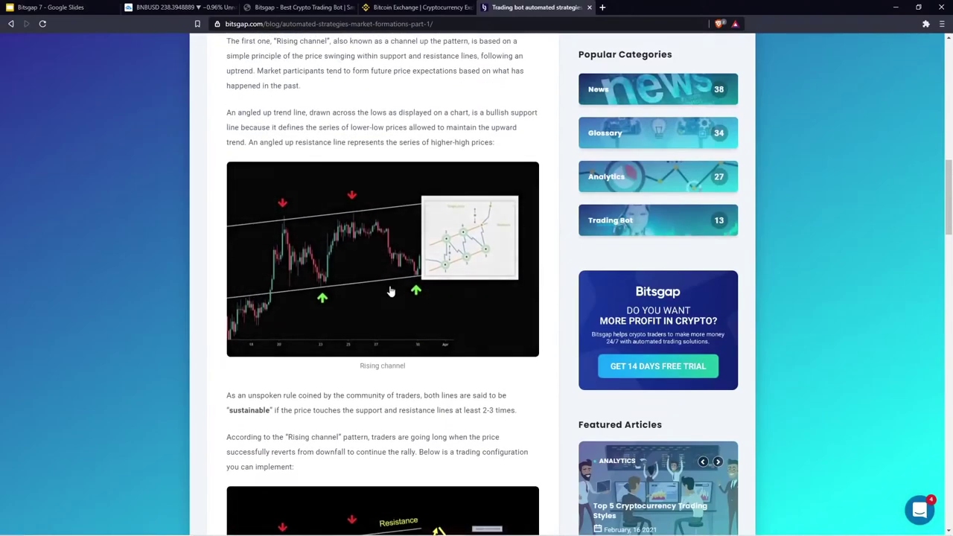
# Review the article's Rising channel trading configuration chart and its numbered strategy steps
pyautogui.scroll(-3, 409, 283)
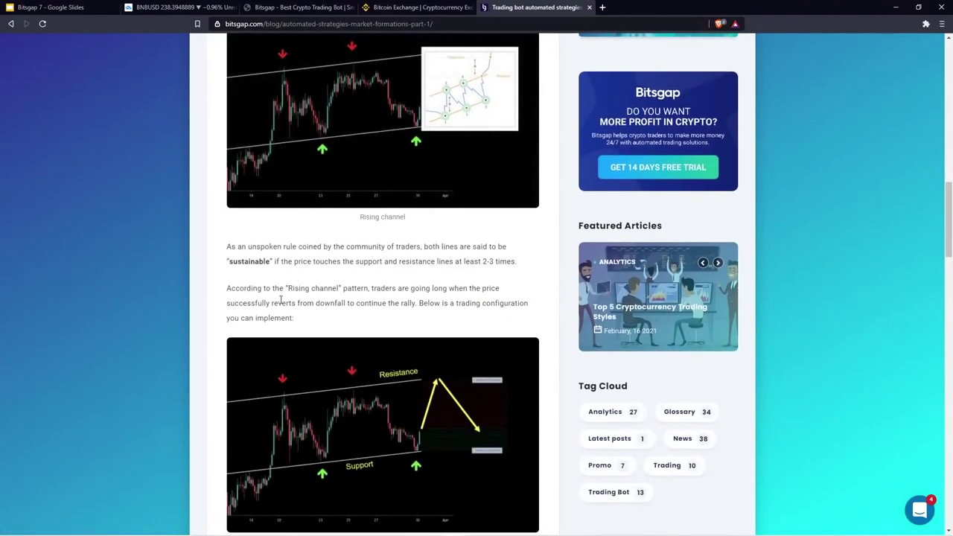
pyautogui.scroll(-3, 348, 321)
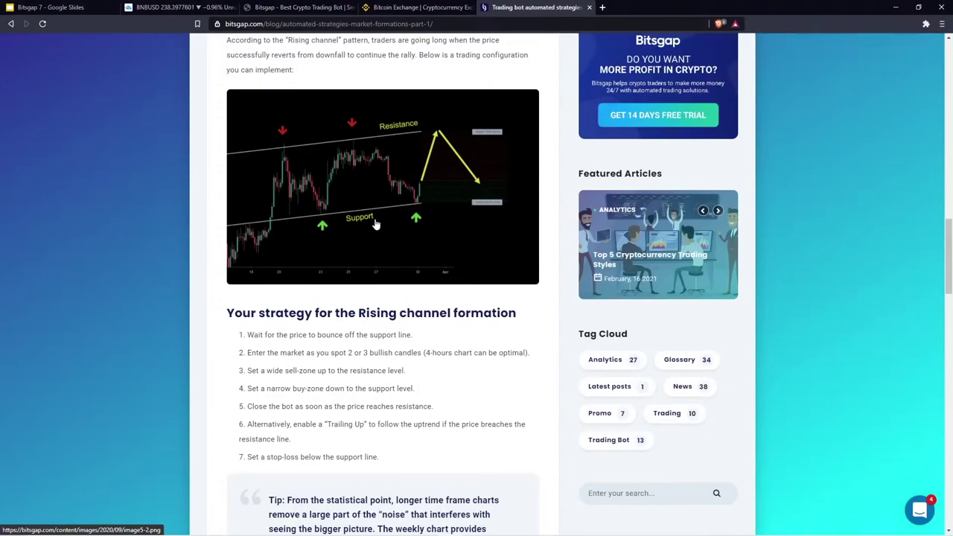
pyautogui.scroll(3, 387, 191)
# Switch back to the Bitsgap bots tab and view a longer stretch of the INJ/BTC bot's trades and the spot bots list
pyautogui.click(306, 6)
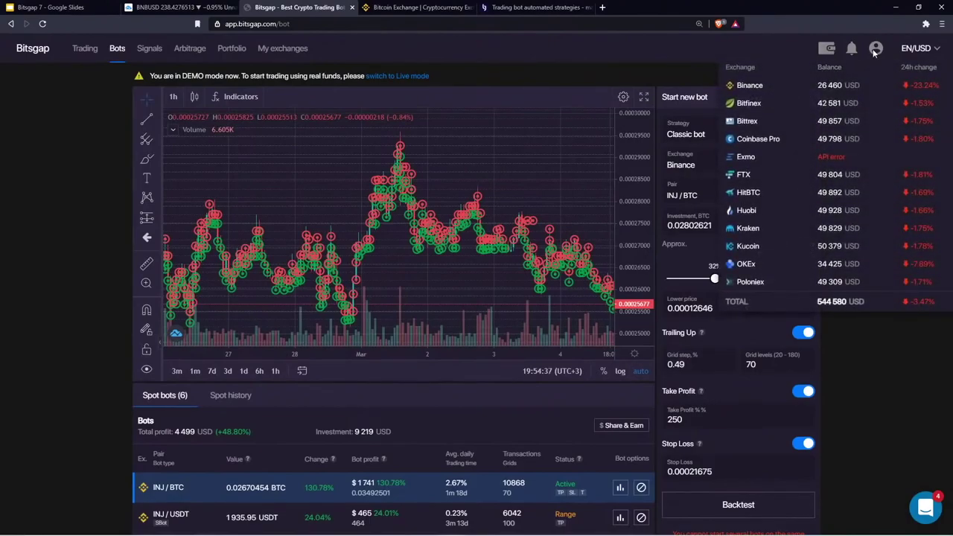
pyautogui.scroll(-2, 859, 326)
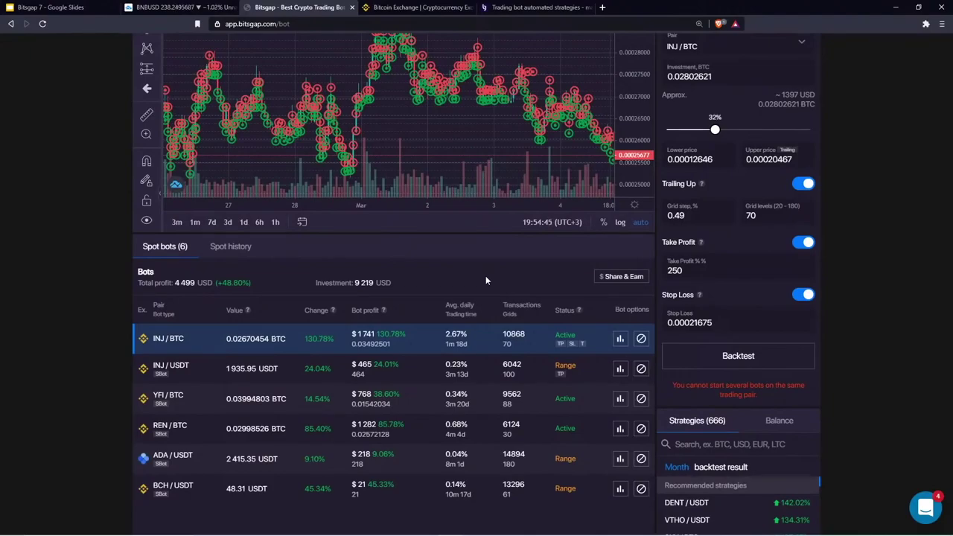
pyautogui.scroll(2, 472, 273)
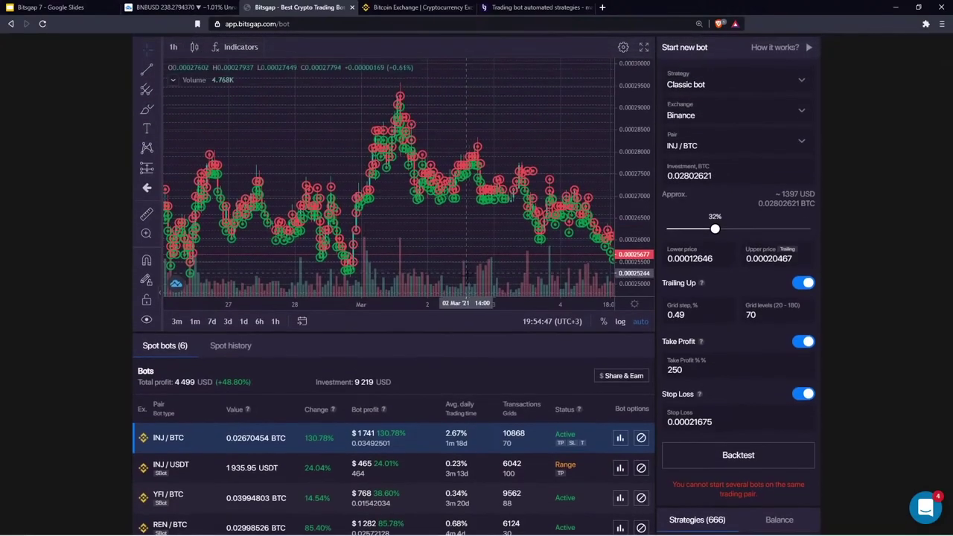
pyautogui.scroll(-3, 542, 206)
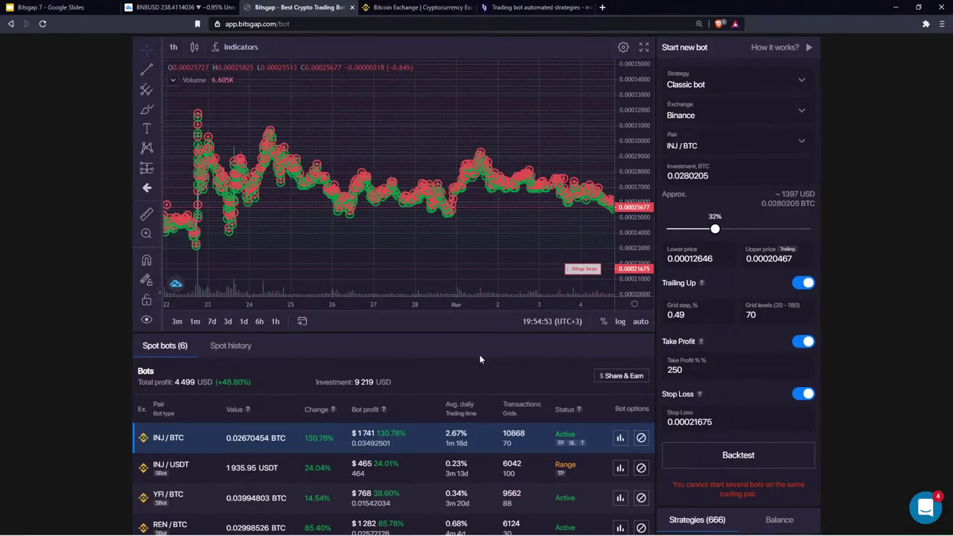
pyautogui.scroll(-2, 480, 359)
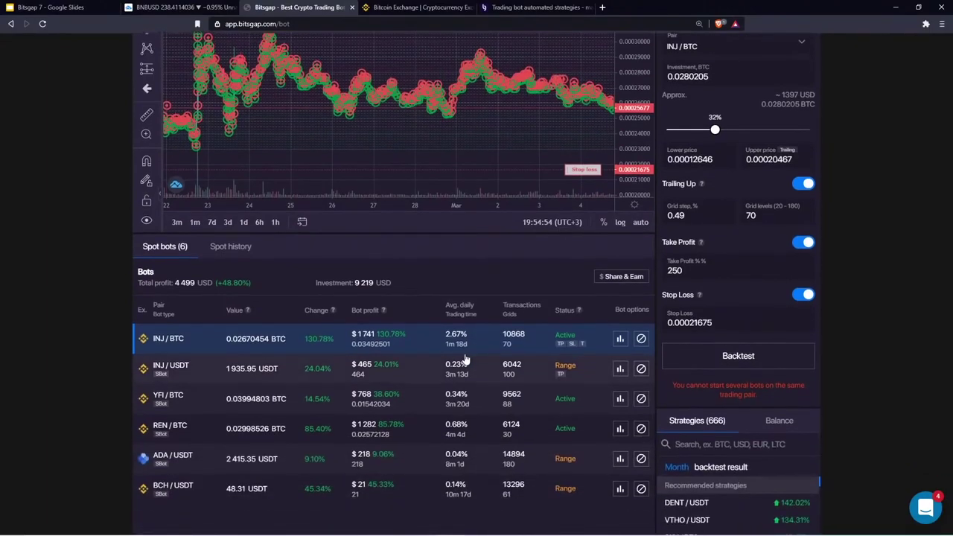
# Open the INJ/BTC bot's statistics, inspect its daily profit bars, and close the statistics window
pyautogui.click(619, 340)
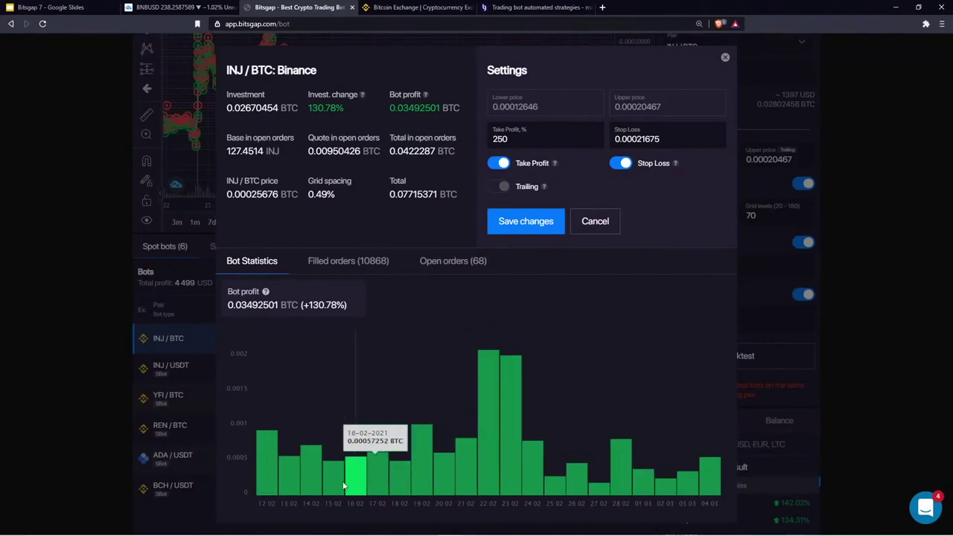
pyautogui.click(726, 59)
pyautogui.click(618, 340)
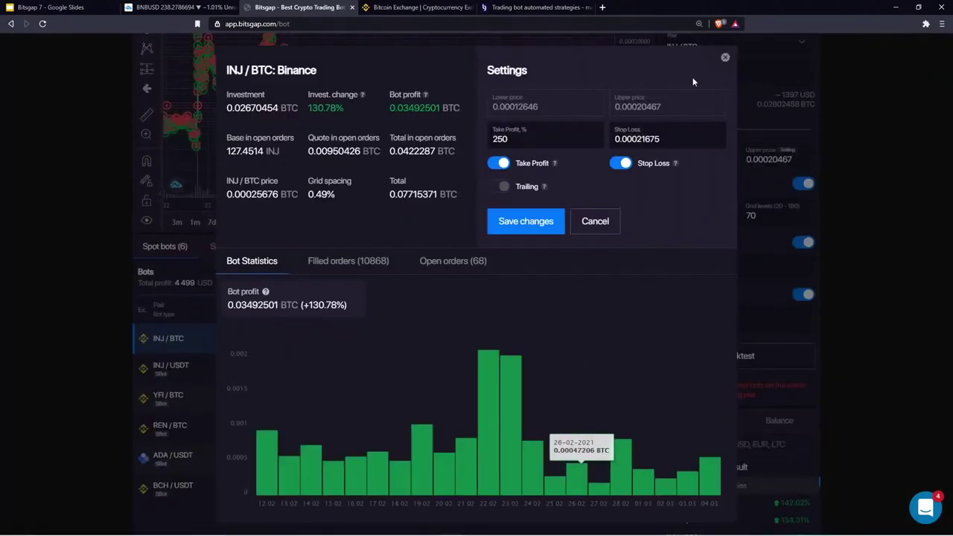
pyautogui.click(725, 58)
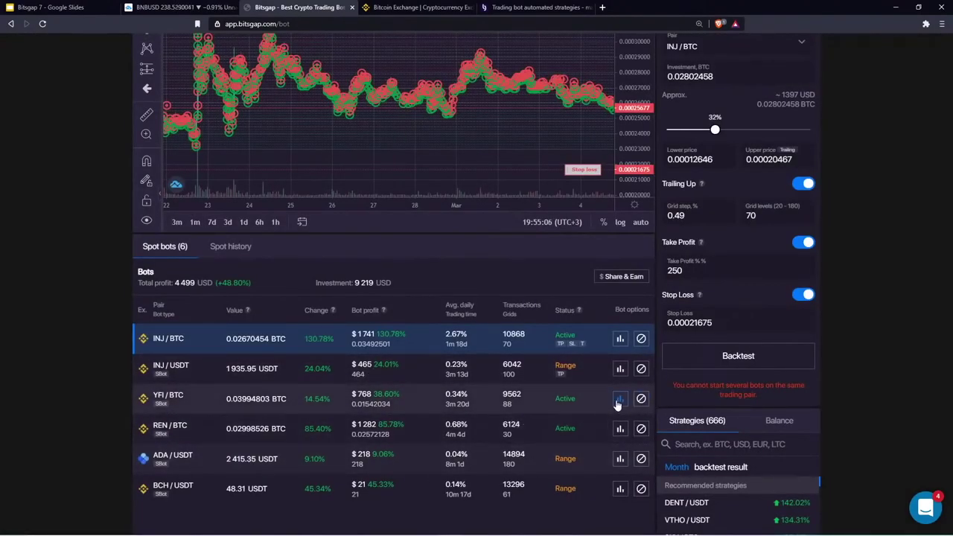
# Compare the bots' average daily returns, then open the INJ/BTC bot's statistics, highlight its grid spacing and close the window
pyautogui.scroll(-1, 616, 404)
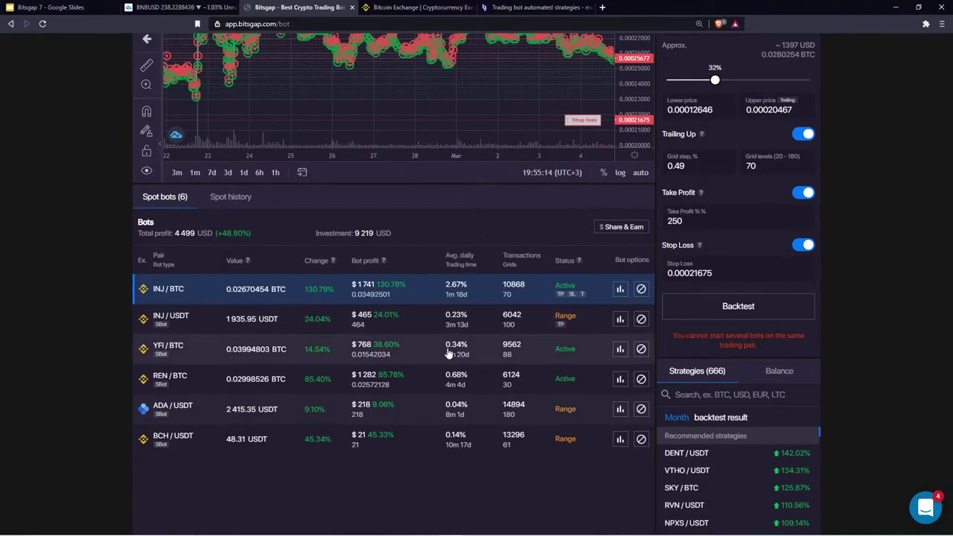
pyautogui.moveTo(445, 350); pyautogui.dragTo(474, 292)
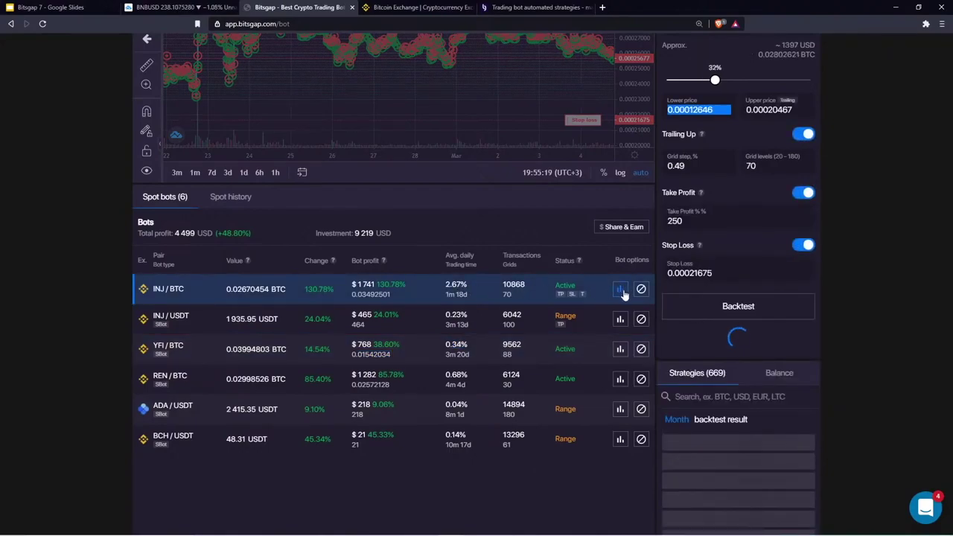
pyautogui.click(620, 289)
pyautogui.click(447, 254)
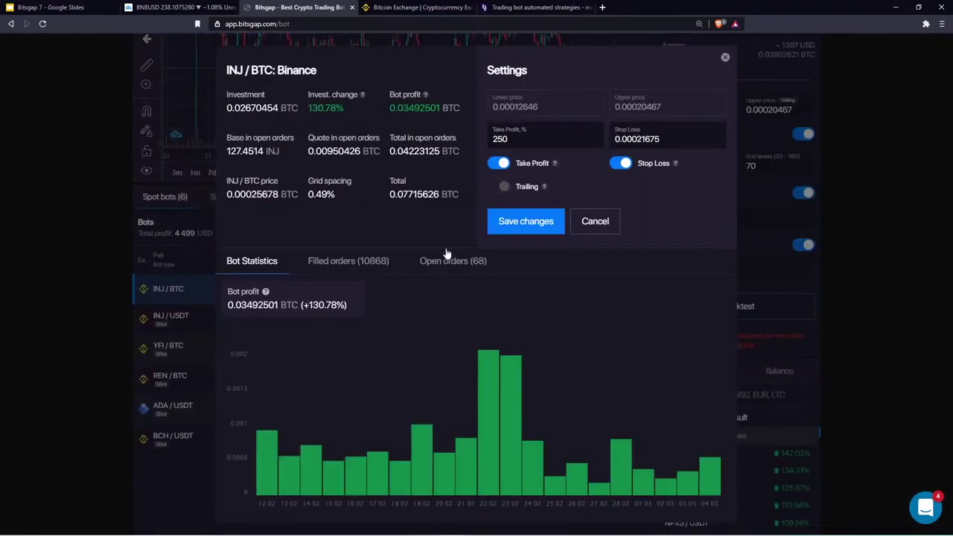
pyautogui.moveTo(328, 194); pyautogui.dragTo(336, 194)
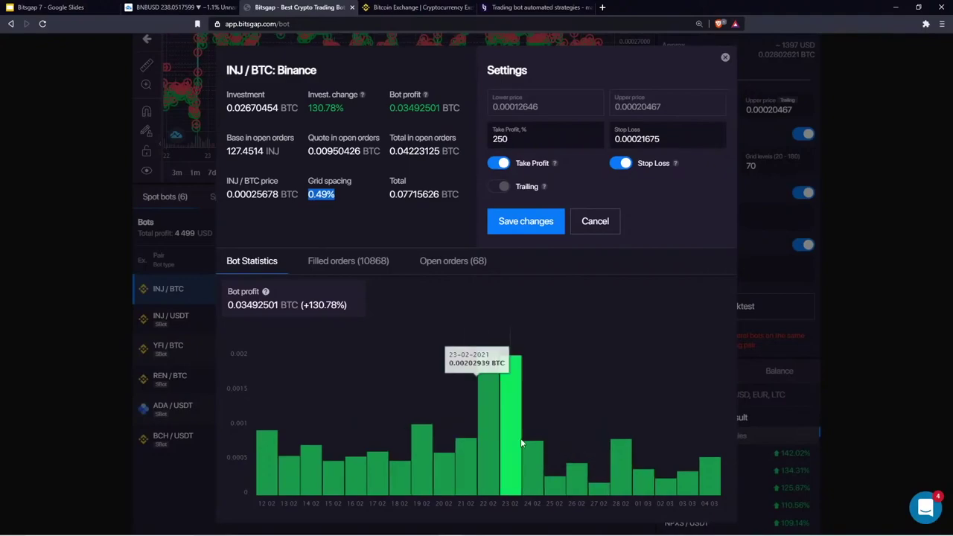
pyautogui.click(726, 58)
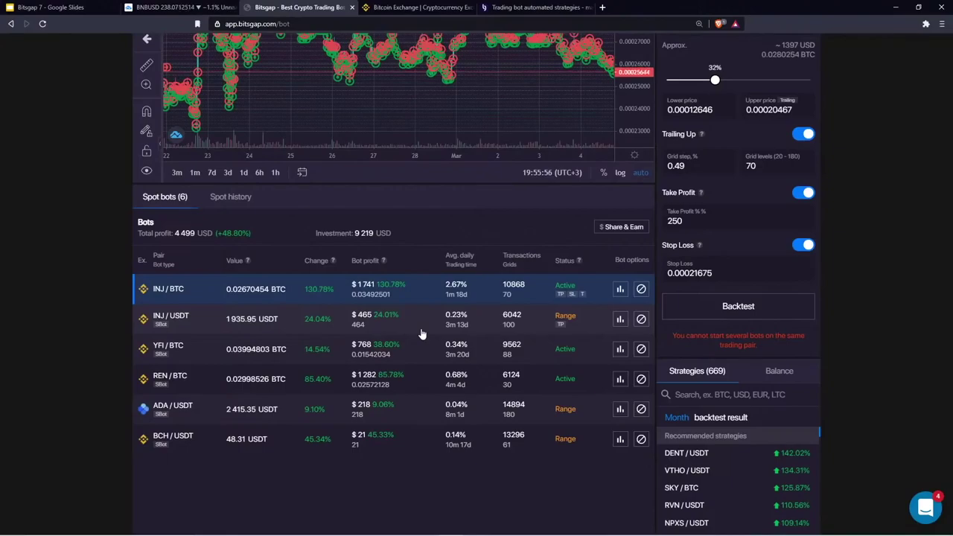
# Turn off Demo mode in the account options to switch the bots page to live trading
pyautogui.scroll(3, 559, 441)
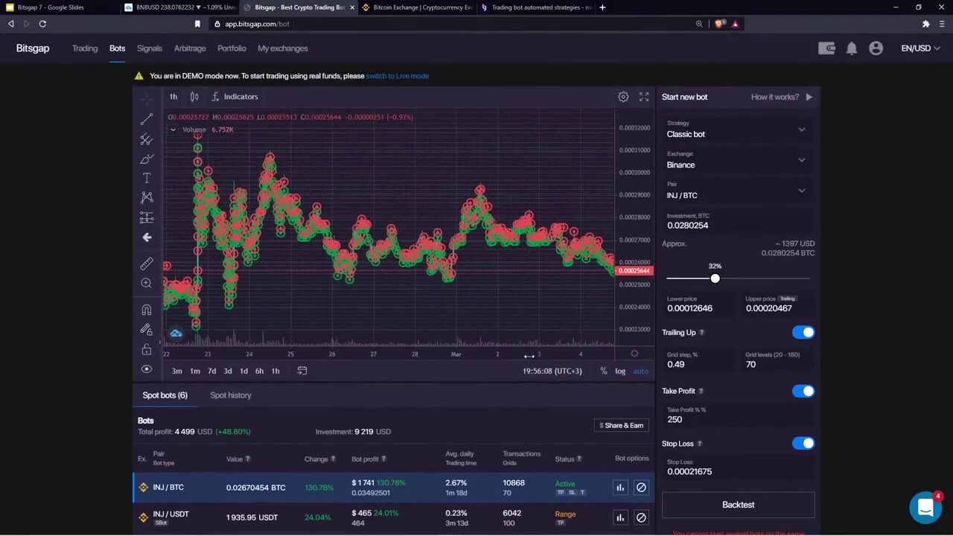
pyautogui.scroll(-3, 528, 357)
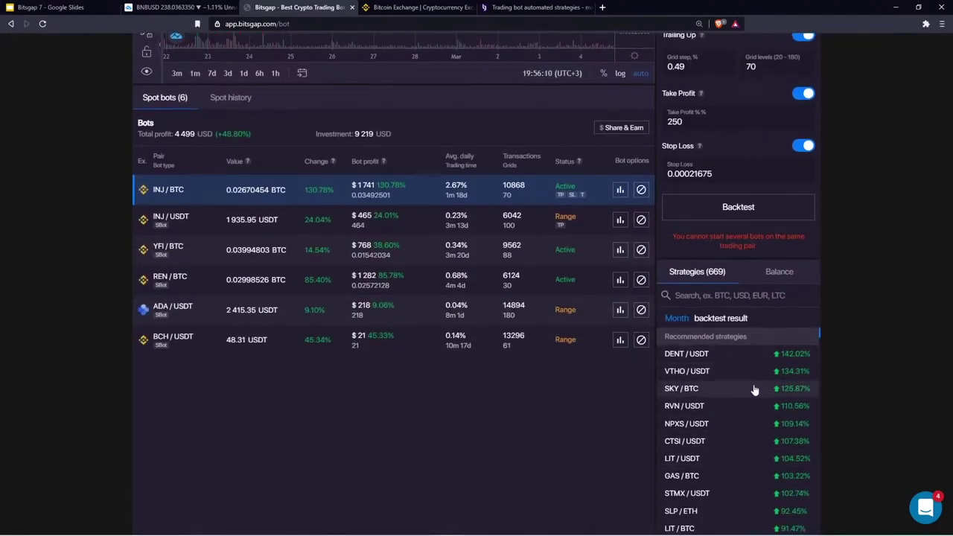
pyautogui.scroll(3, 713, 393)
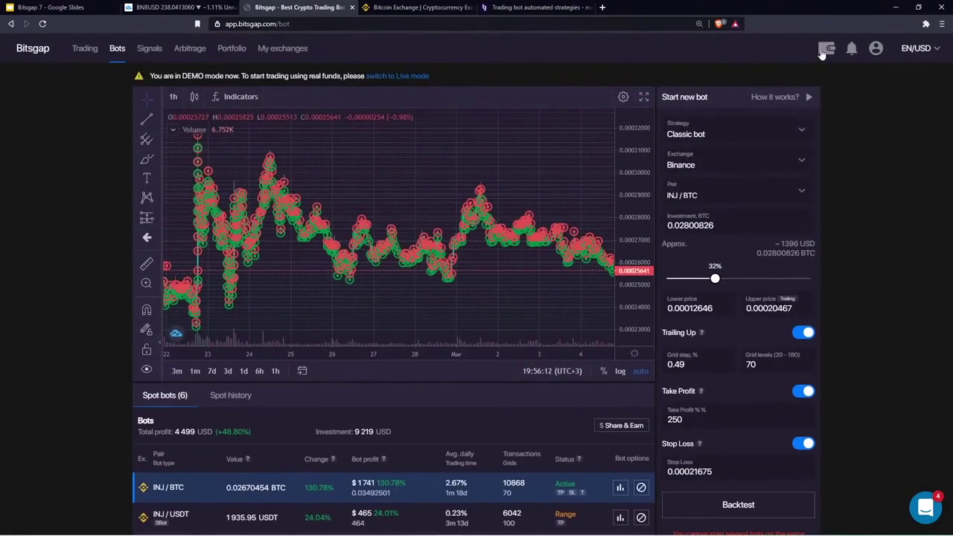
pyautogui.moveTo(875, 49)
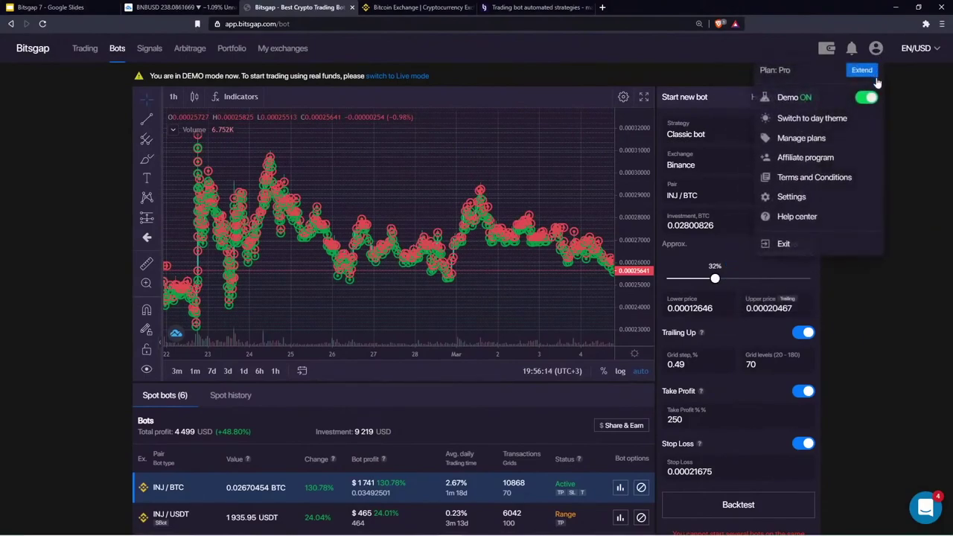
pyautogui.click(866, 98)
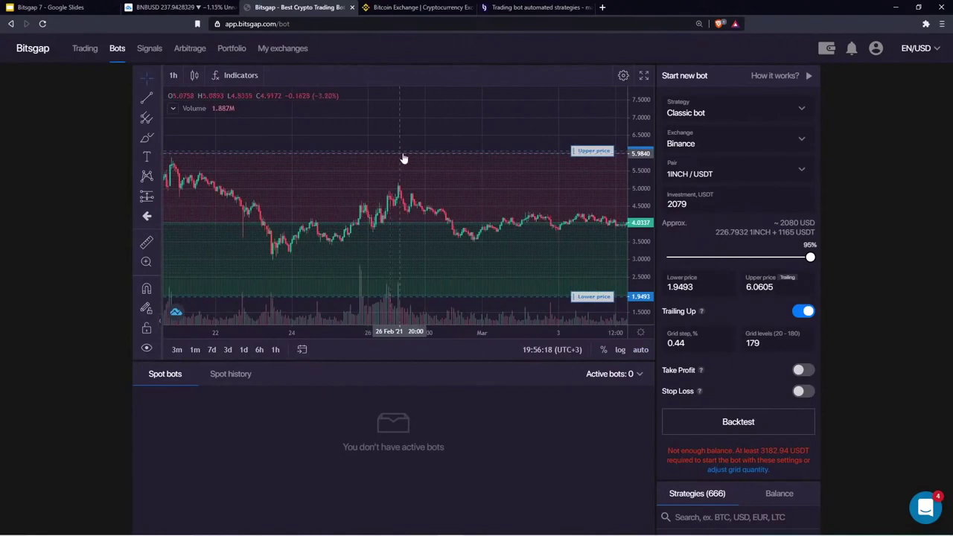
# Switch the recommended strategies to the Week backtest result and load the FIO/USDT strategy
pyautogui.scroll(-3, 403, 157)
pyautogui.moveTo(455, 122); pyautogui.dragTo(389, 132)
pyautogui.moveTo(504, 131); pyautogui.dragTo(408, 132)
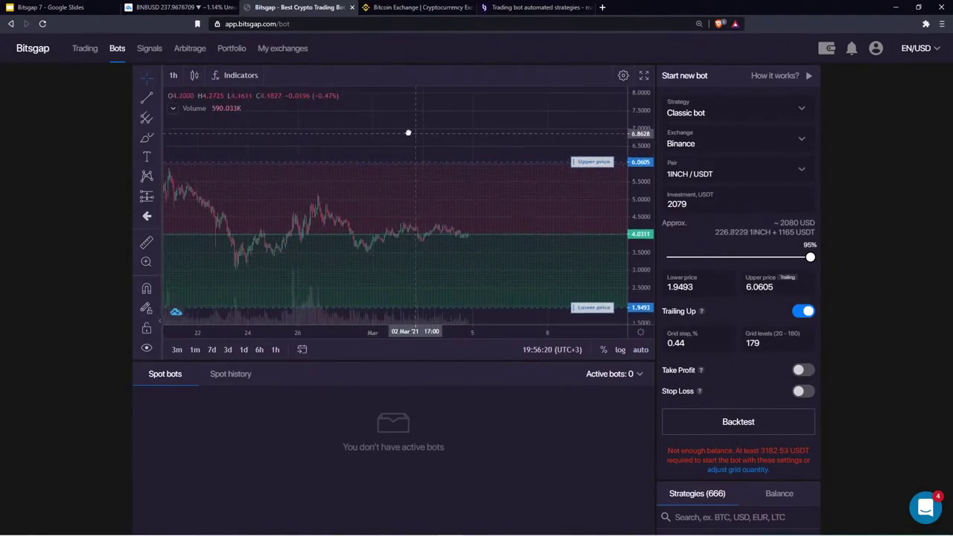
pyautogui.scroll(-3, 584, 428)
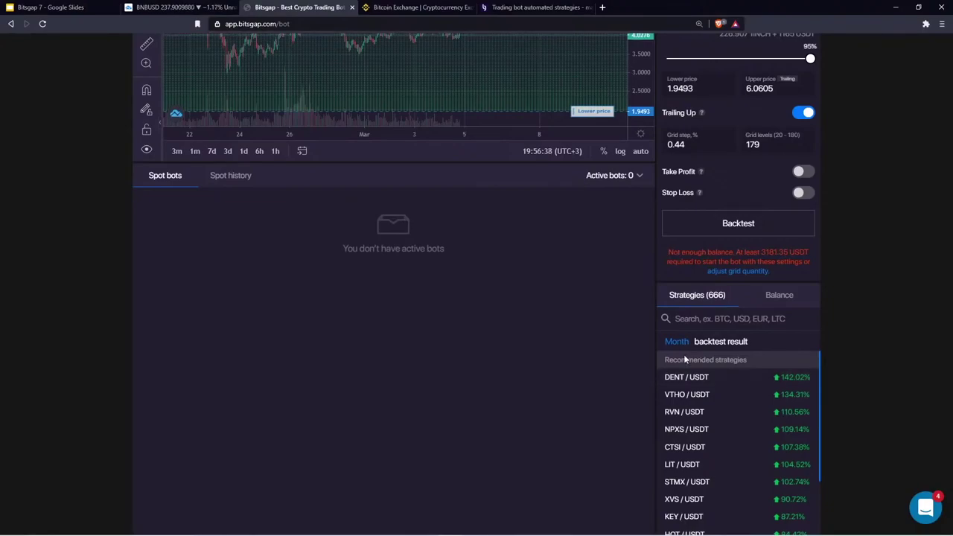
pyautogui.click(689, 400)
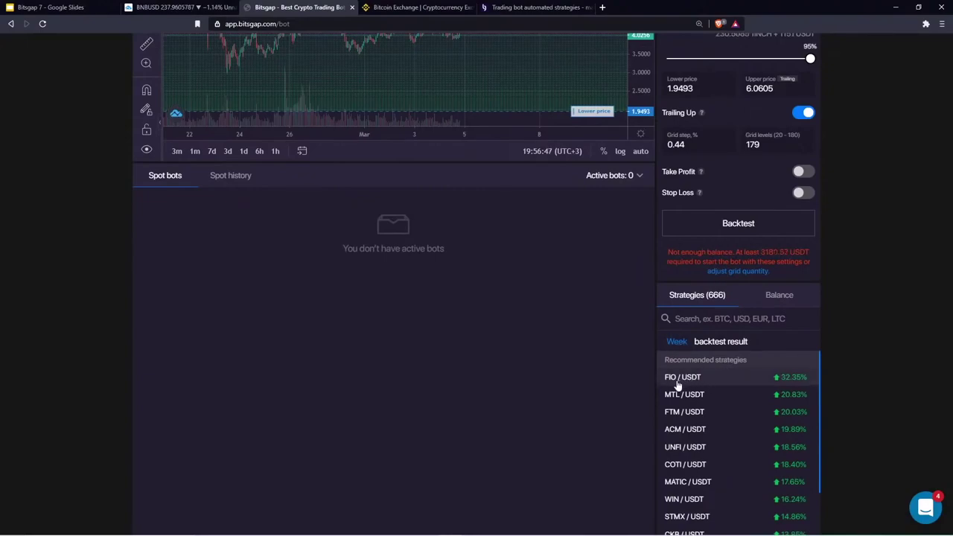
pyautogui.click(716, 378)
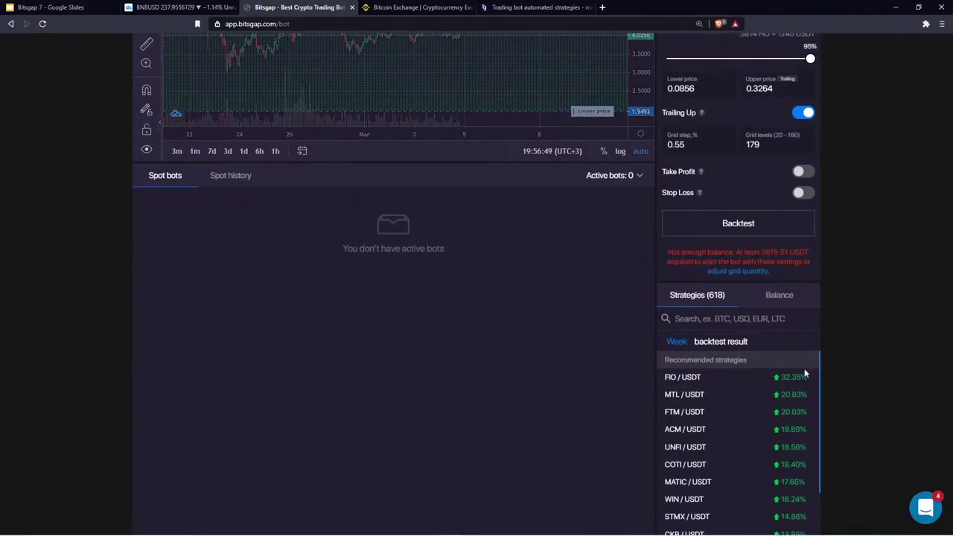
# Highlight the top weekly backtest percentages and examine the FIO/USDT price history against the bot's upper and lower price limits
pyautogui.moveTo(795, 396); pyautogui.dragTo(799, 389)
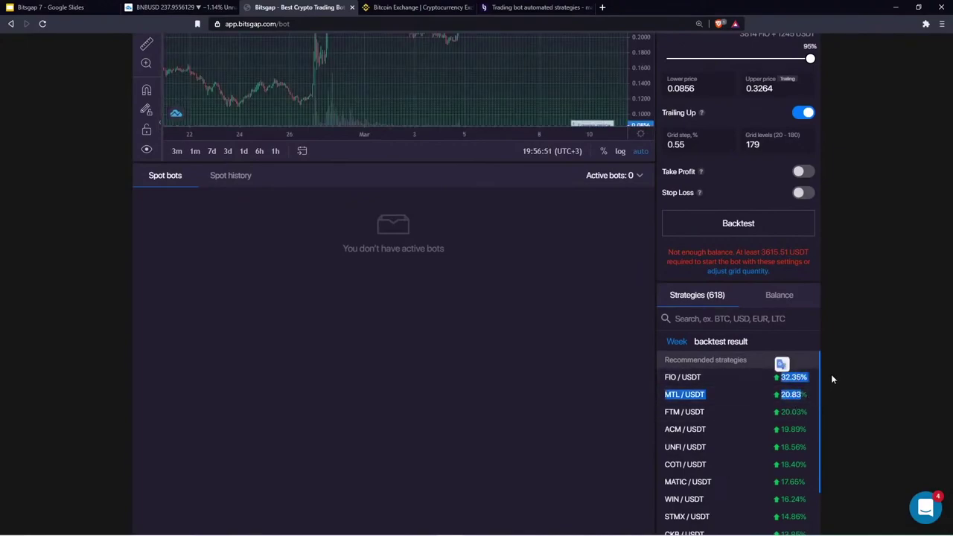
pyautogui.click(806, 385)
pyautogui.scroll(3, 689, 357)
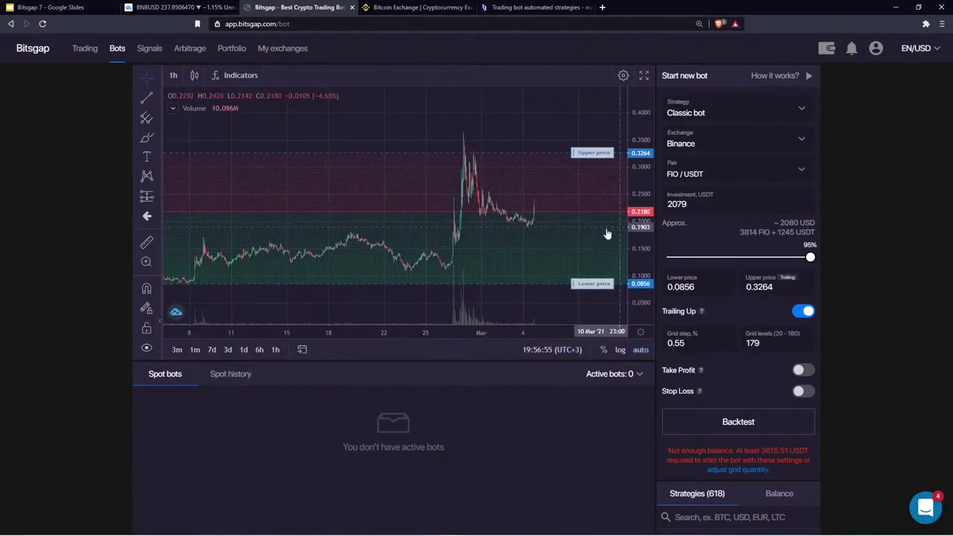
pyautogui.scroll(-5, 427, 172)
pyautogui.moveTo(414, 165); pyautogui.dragTo(335, 177)
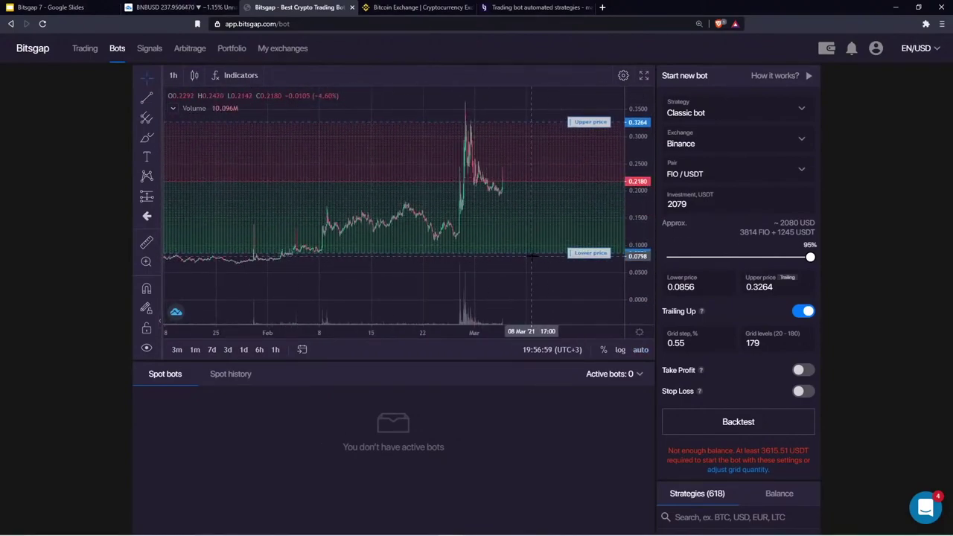
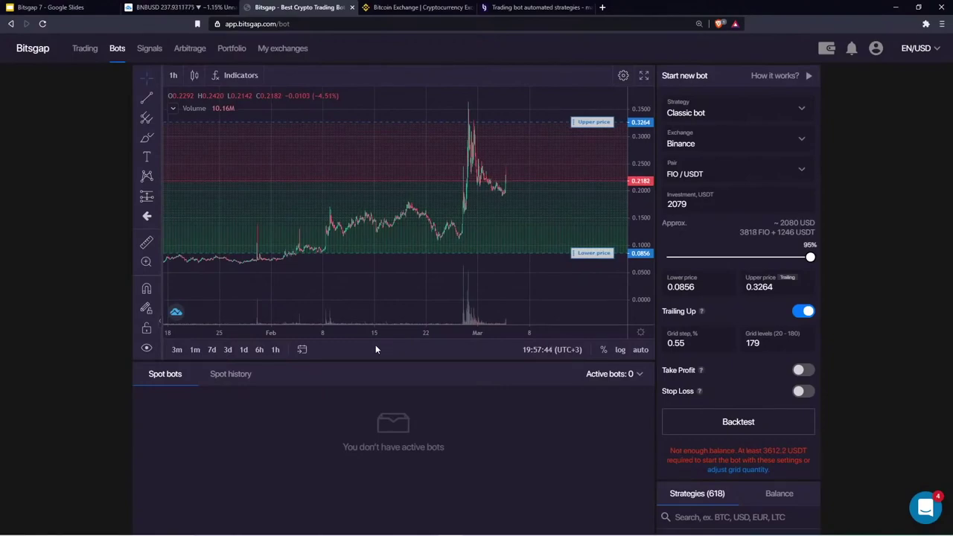
pyautogui.scroll(-2, 565, 409)
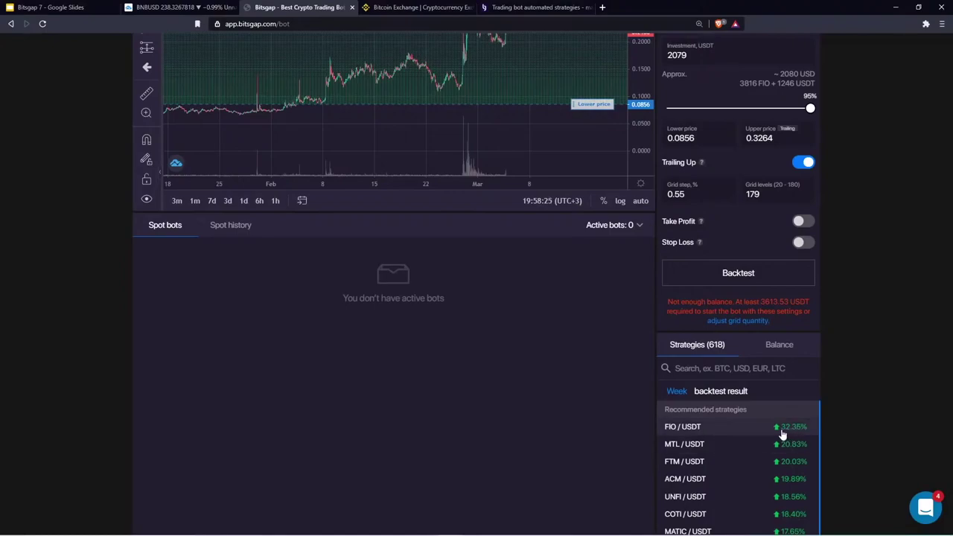
pyautogui.scroll(2, 617, 377)
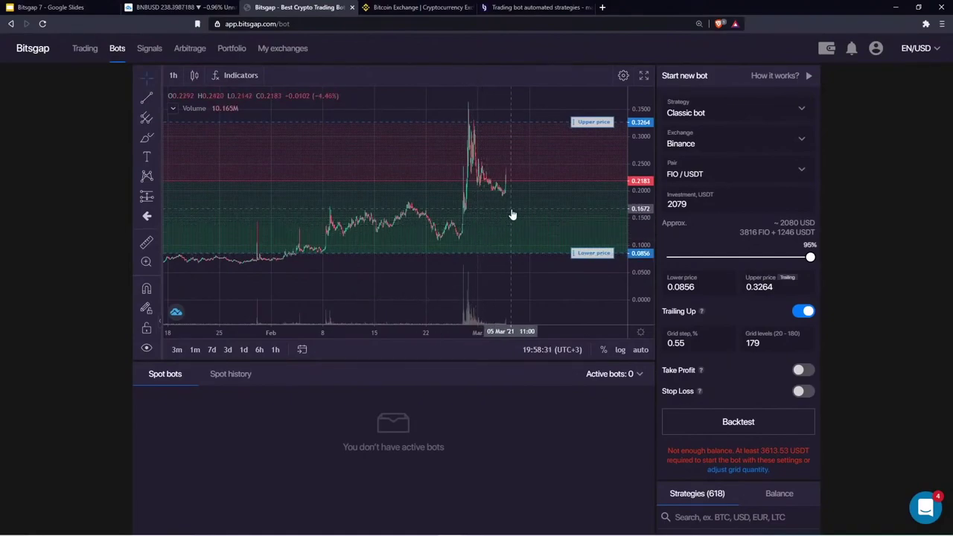
# Draw a rising arrow with the Brush on the FIO/USDT chart, from the latest price toward the upper price line
pyautogui.moveTo(511, 210); pyautogui.dragTo(449, 214)
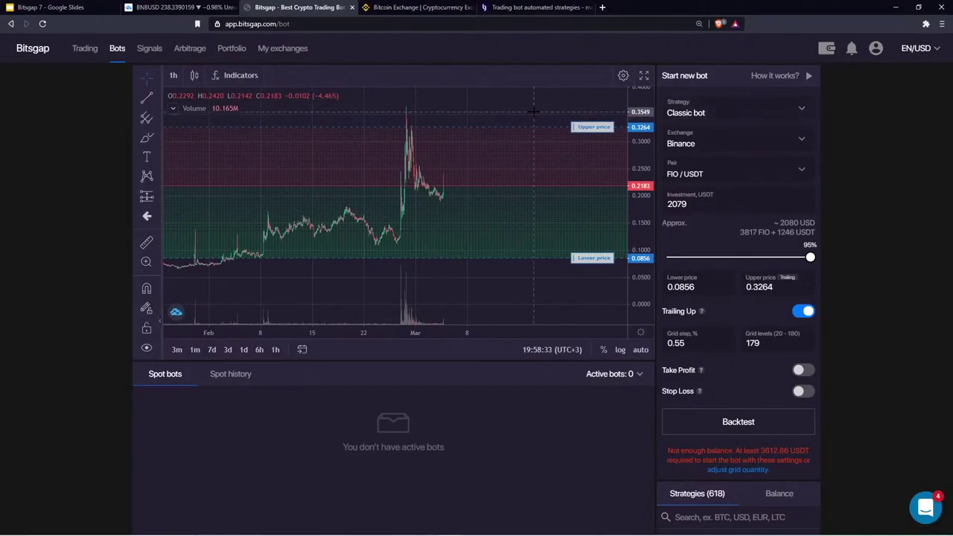
pyautogui.moveTo(523, 116); pyautogui.dragTo(479, 121)
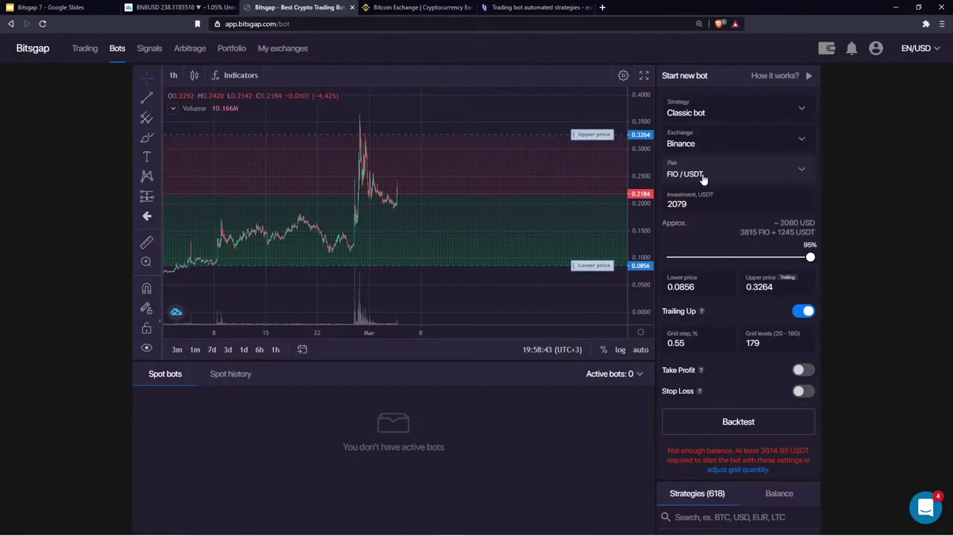
pyautogui.moveTo(434, 166); pyautogui.dragTo(394, 164)
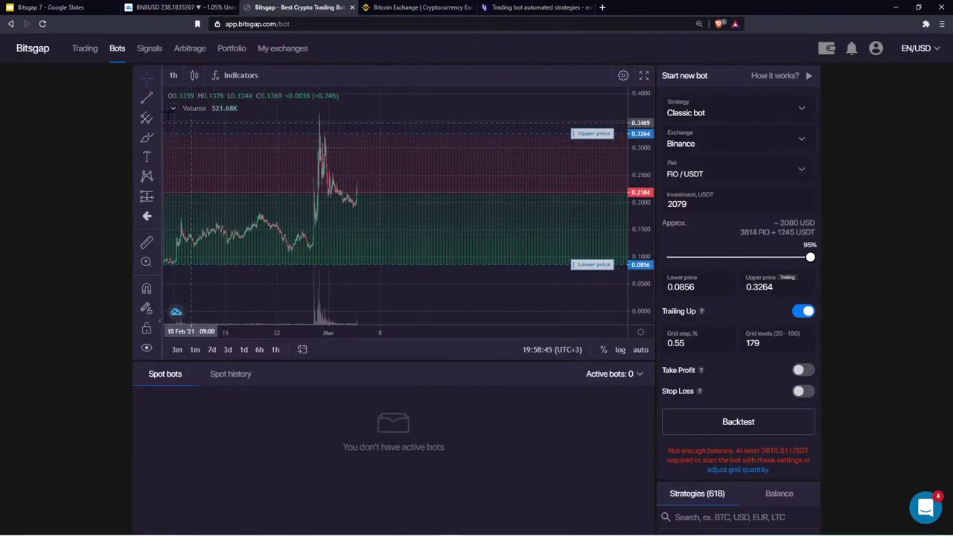
pyautogui.click(151, 138)
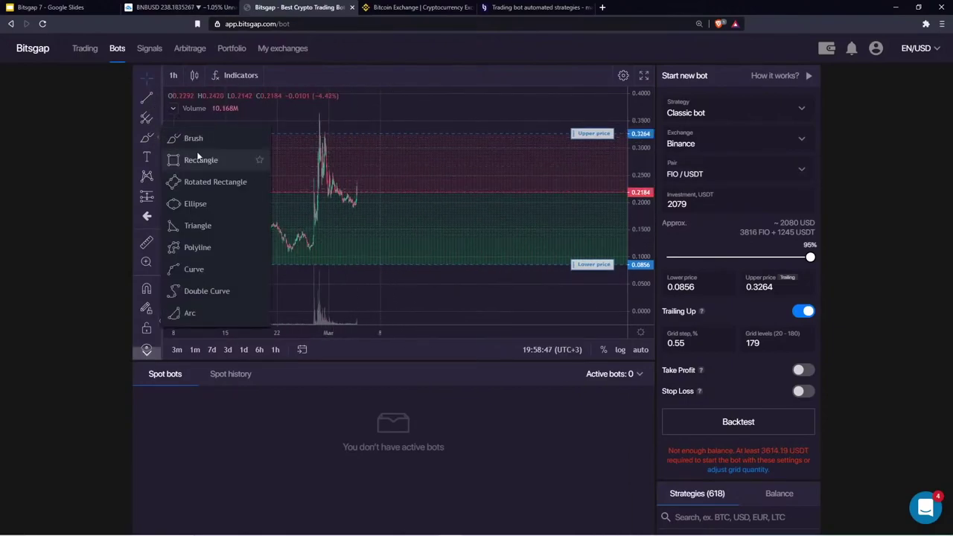
pyautogui.click(203, 139)
pyautogui.moveTo(360, 199)
pyautogui.mouseDown()
pyautogui.moveTo(419, 146)
pyautogui.moveTo(419, 157)
pyautogui.mouseUp()
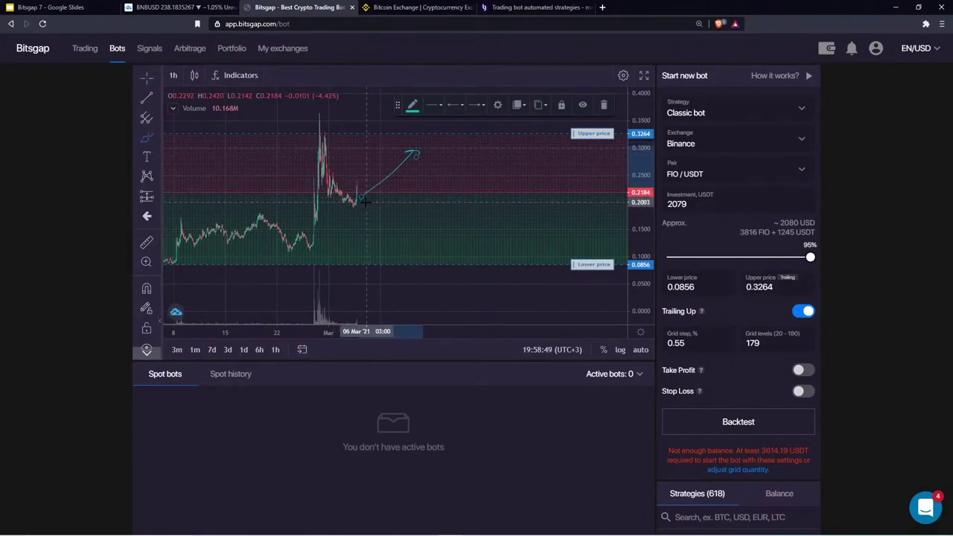
# Draw a wavy sideways line and a falling arrow toward the lower price line on the FIO/USDT chart with the Brush
pyautogui.moveTo(366, 198)
pyautogui.mouseDown()
pyautogui.moveTo(497, 193)
pyautogui.moveTo(394, 224)
pyautogui.moveTo(439, 242)
pyautogui.moveTo(423, 246)
pyautogui.mouseUp()
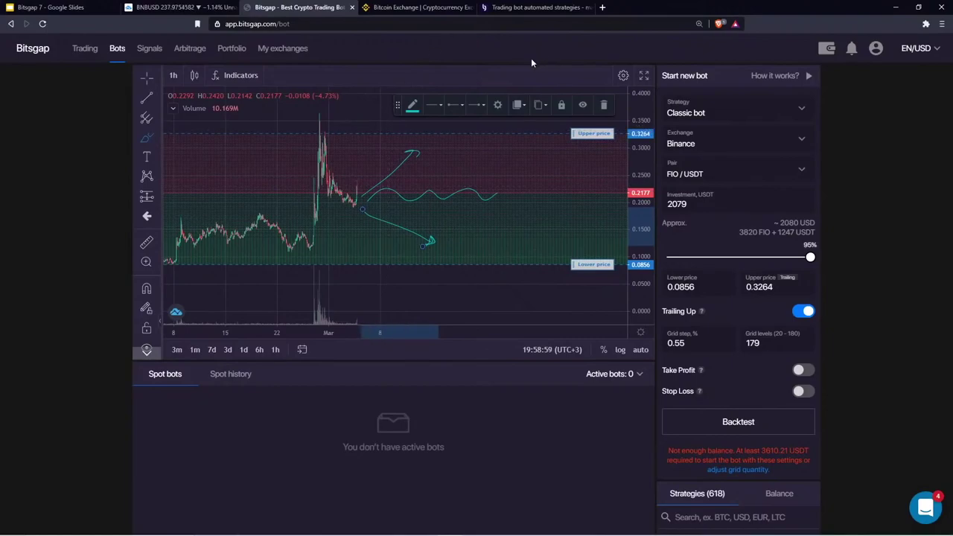
# Compare the market phases slide in Google Slides with the bot strategy types offered for FIO/USDT in Bitsgap
pyautogui.click(67, 5)
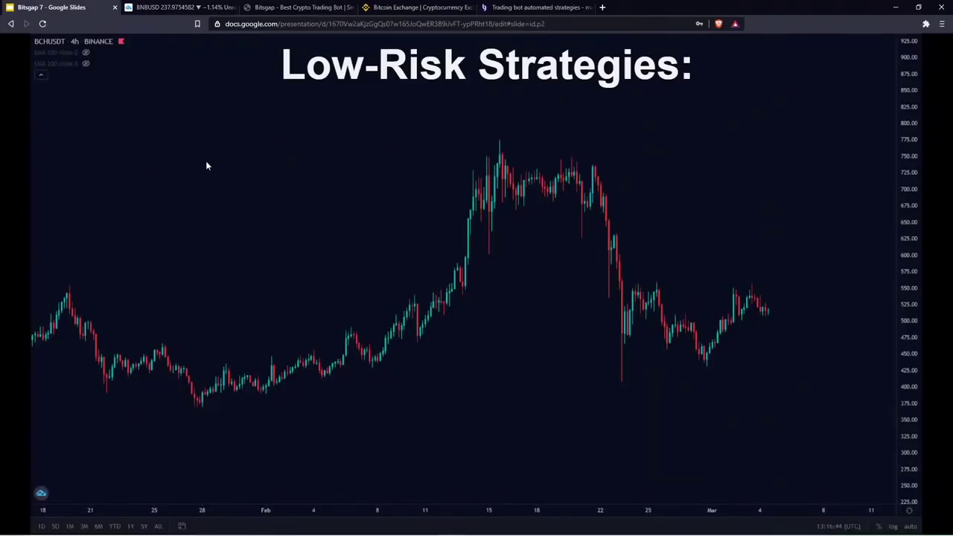
pyautogui.press('Right')
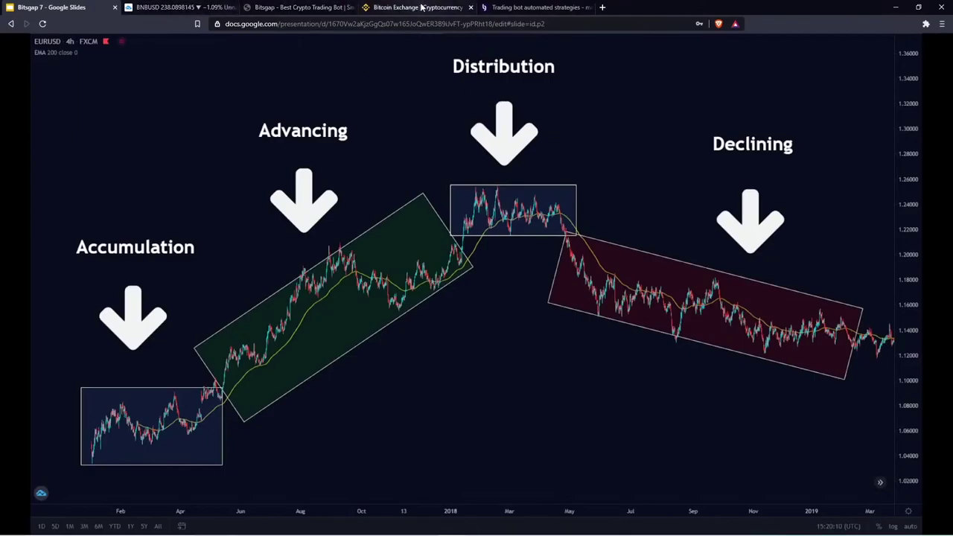
pyautogui.click(254, 7)
pyautogui.click(697, 117)
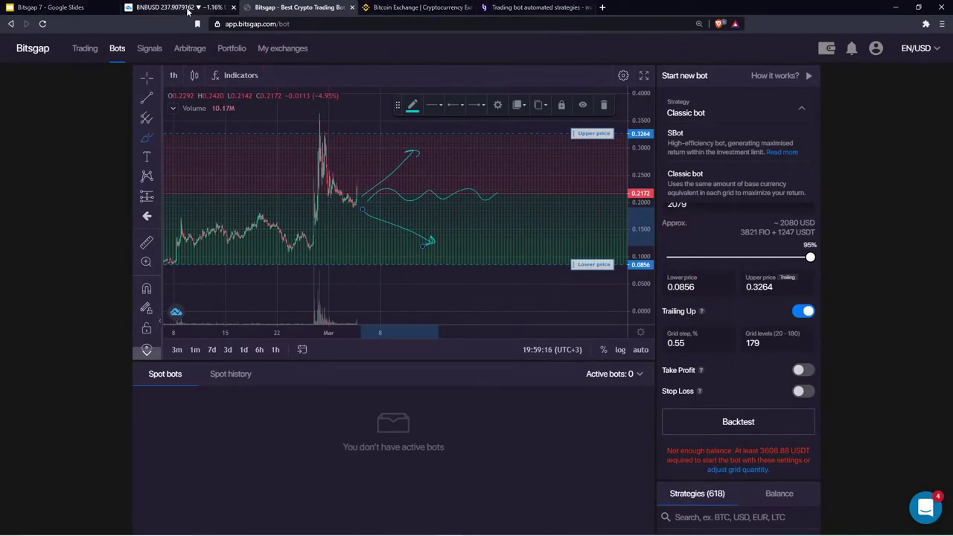
pyautogui.click(50, 7)
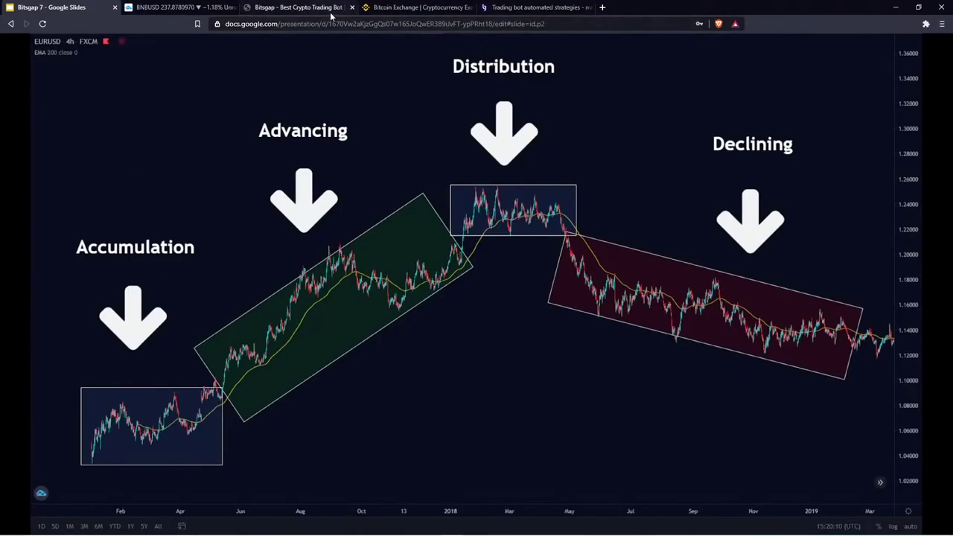
pyautogui.click(297, 7)
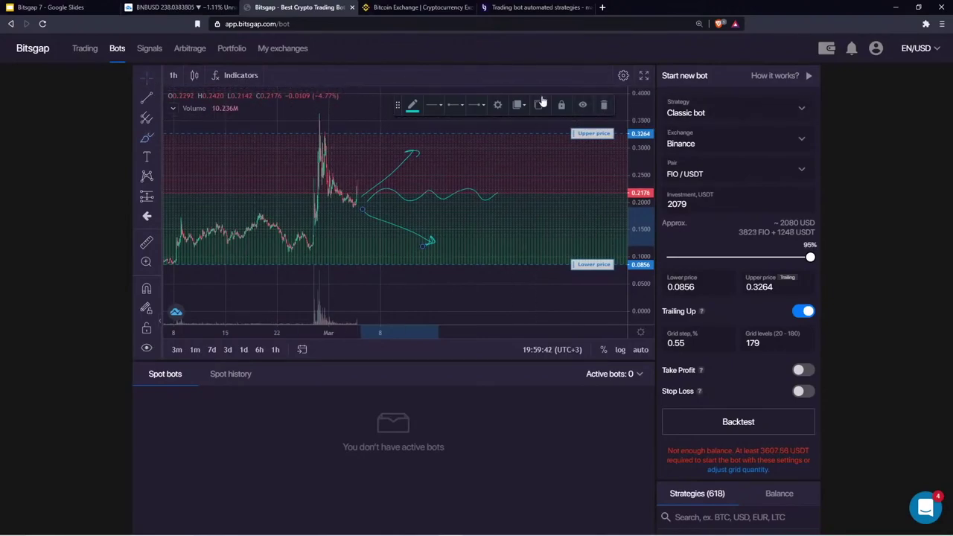
# Delete the falling arrow from the FIO/USDT chart and raise the bot's upper price to 0.3378
pyautogui.click(600, 106)
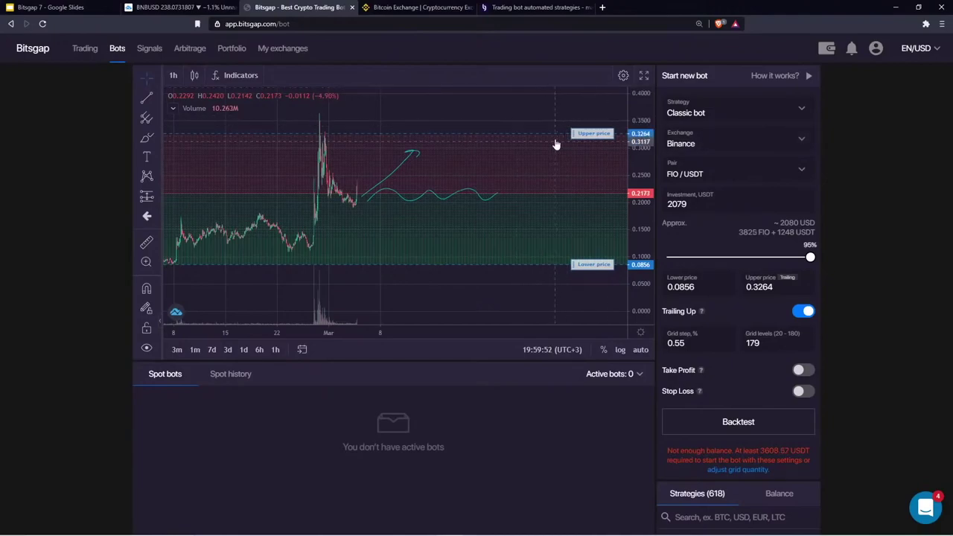
pyautogui.moveTo(539, 122); pyautogui.dragTo(500, 130)
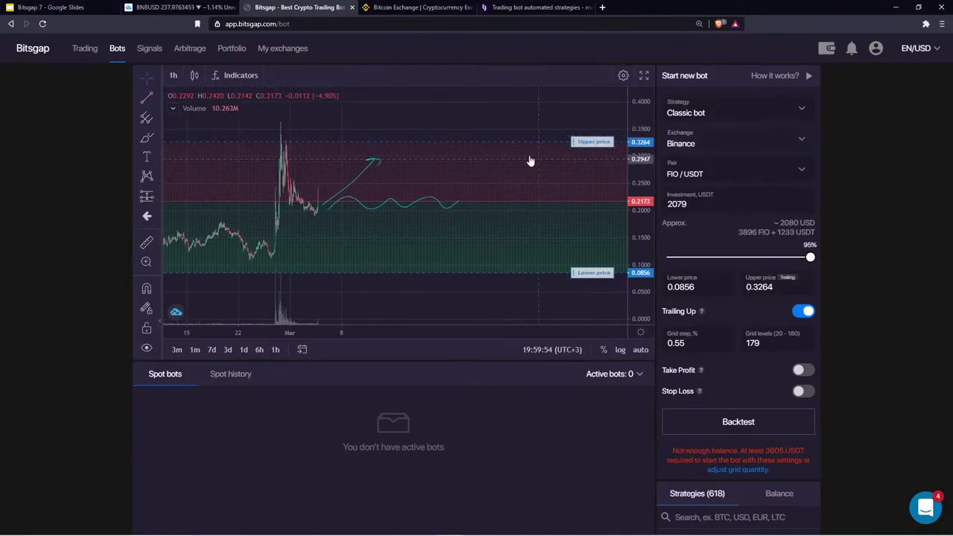
pyautogui.moveTo(581, 148); pyautogui.dragTo(581, 141)
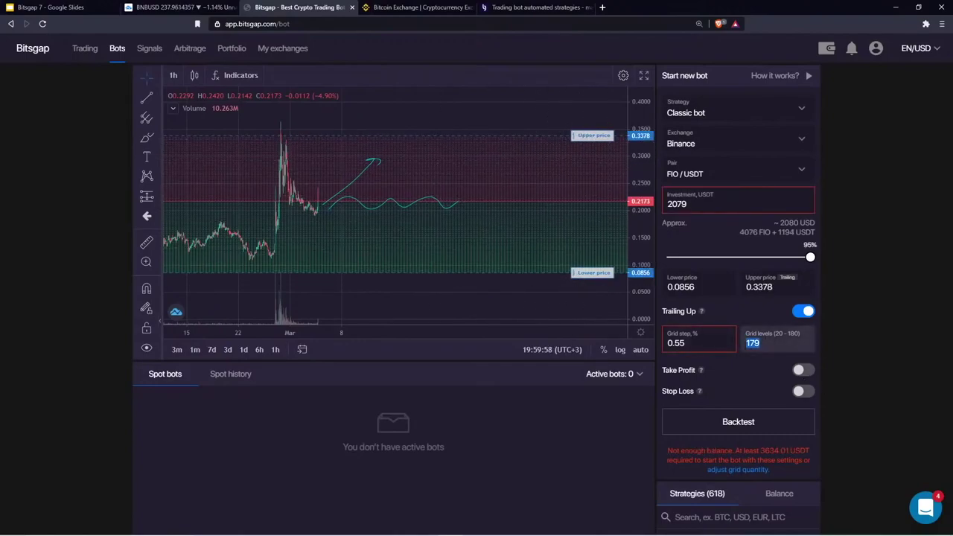
pyautogui.moveTo(680, 342)
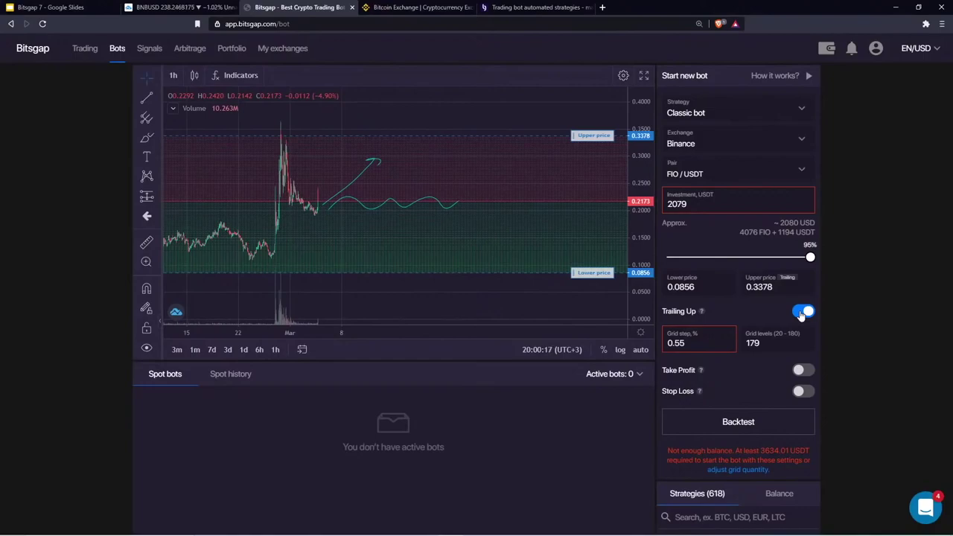
# Check the exchange balances and turn on Demo mode in the account options
pyautogui.click(826, 48)
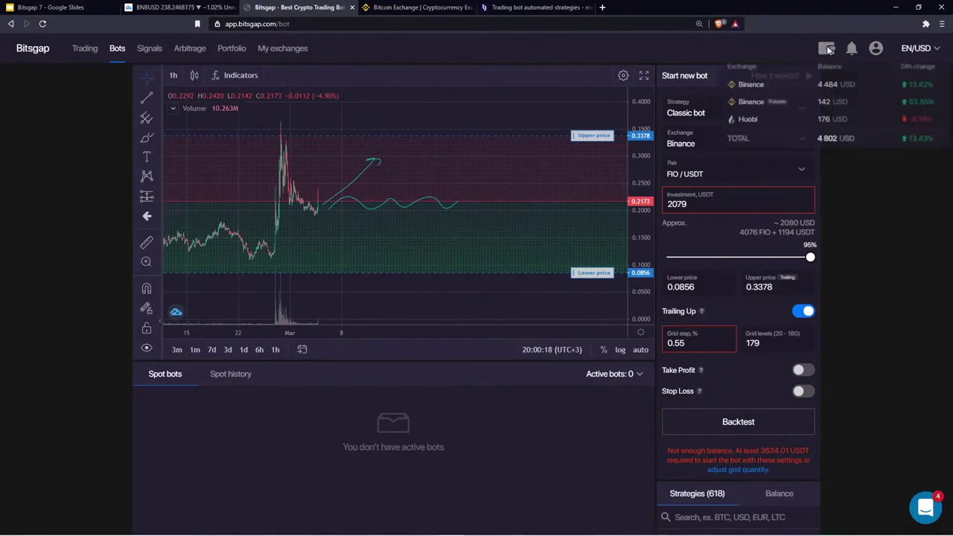
pyautogui.click(876, 48)
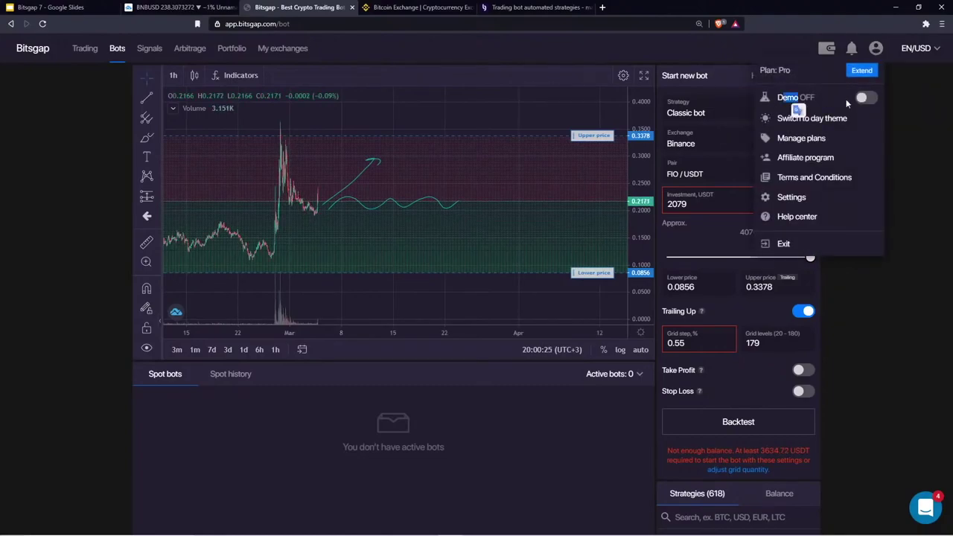
pyautogui.click(861, 98)
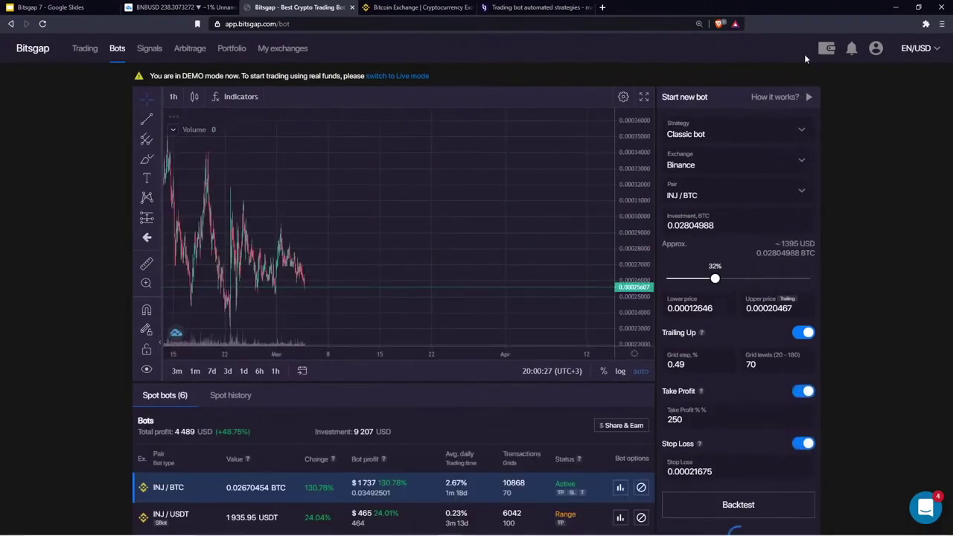
pyautogui.click(825, 50)
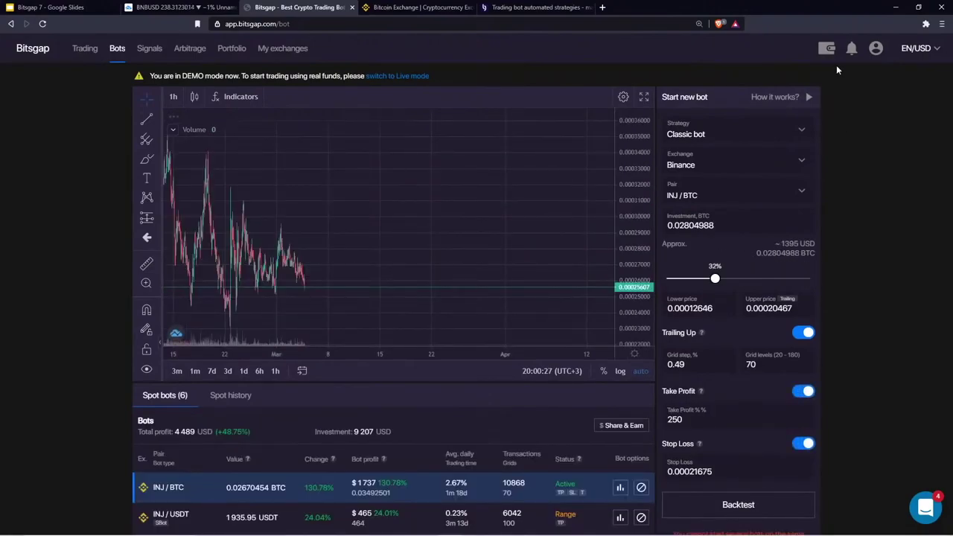
pyautogui.click(637, 143)
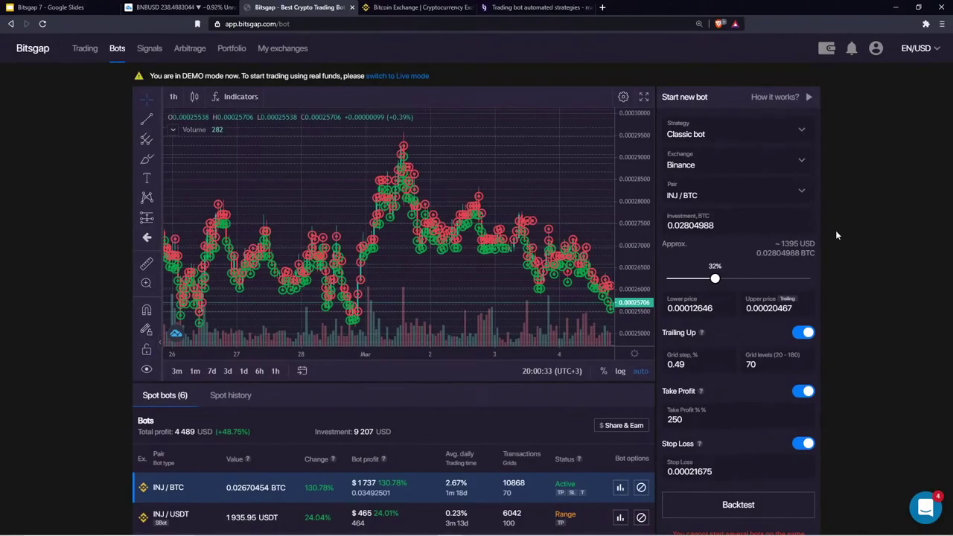
# Review the demo spot bots' profit, average daily return and trading time alongside the new bot settings
pyautogui.scroll(-5, 832, 231)
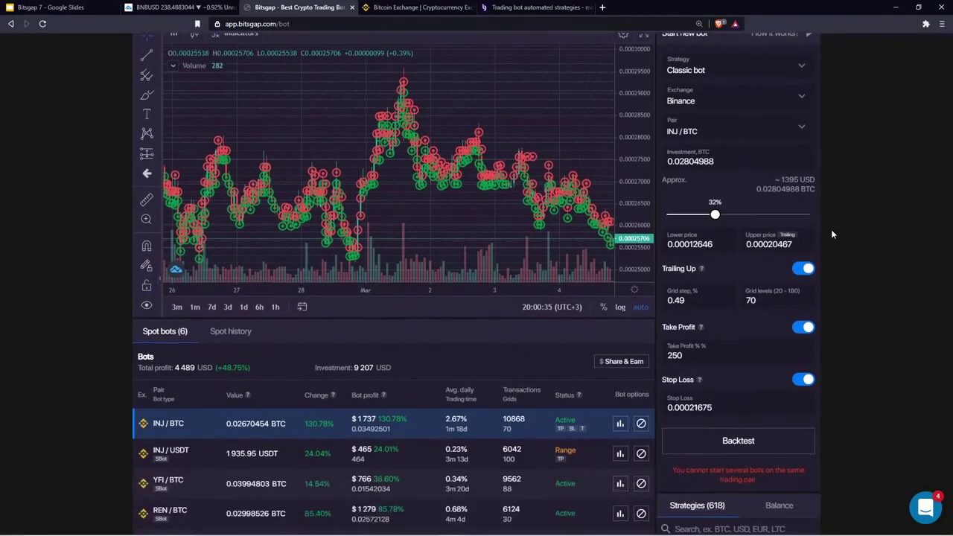
pyautogui.scroll(2, 877, 339)
pyautogui.scroll(2, 878, 338)
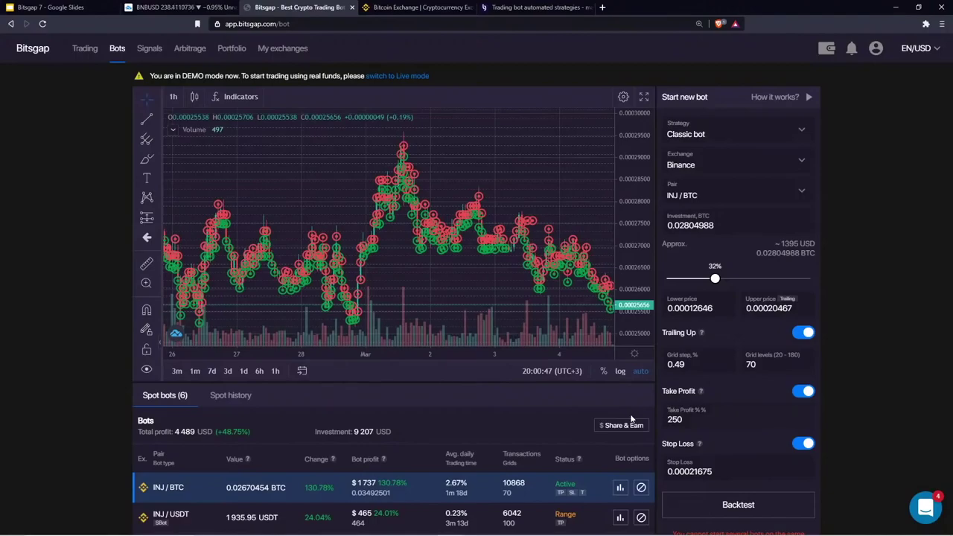
pyautogui.scroll(-2, 556, 427)
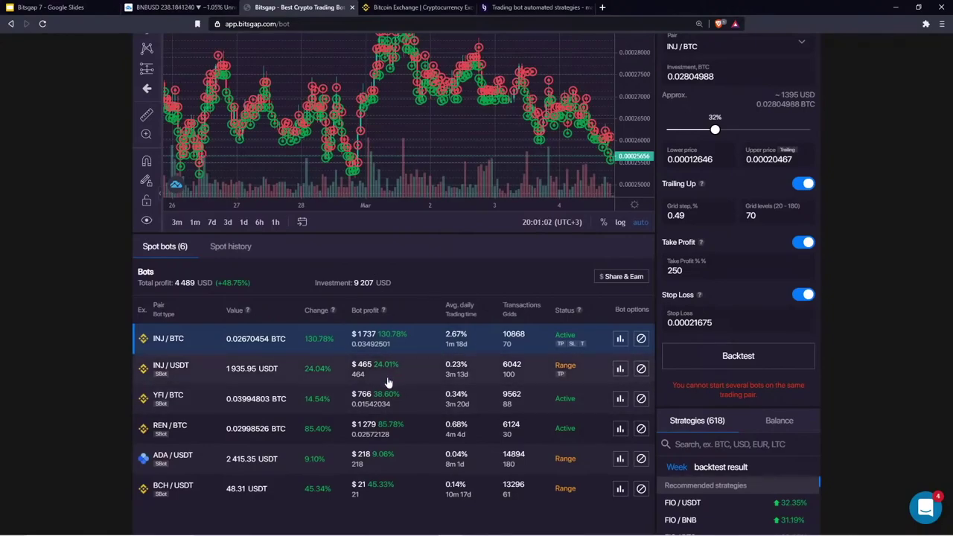
pyautogui.scroll(3, 430, 334)
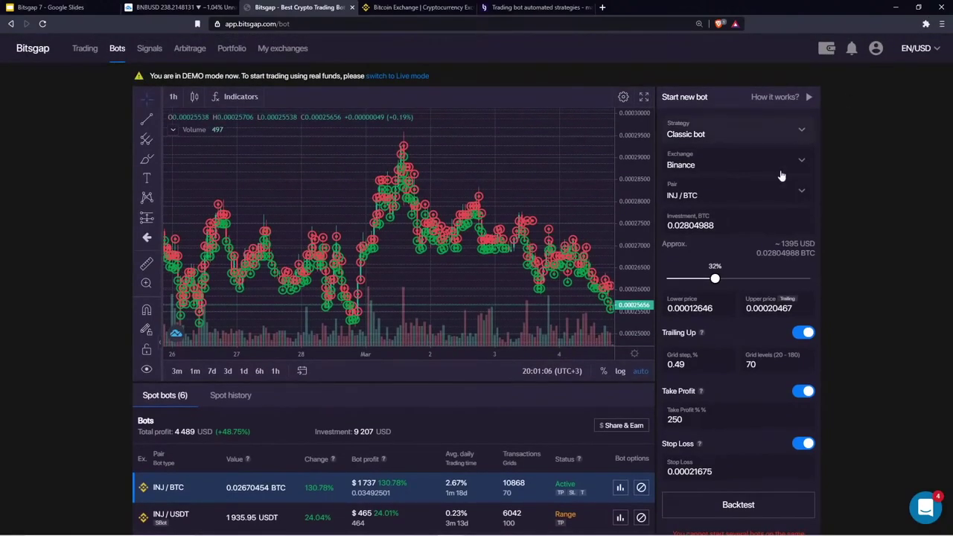
pyautogui.scroll(-2, 395, 359)
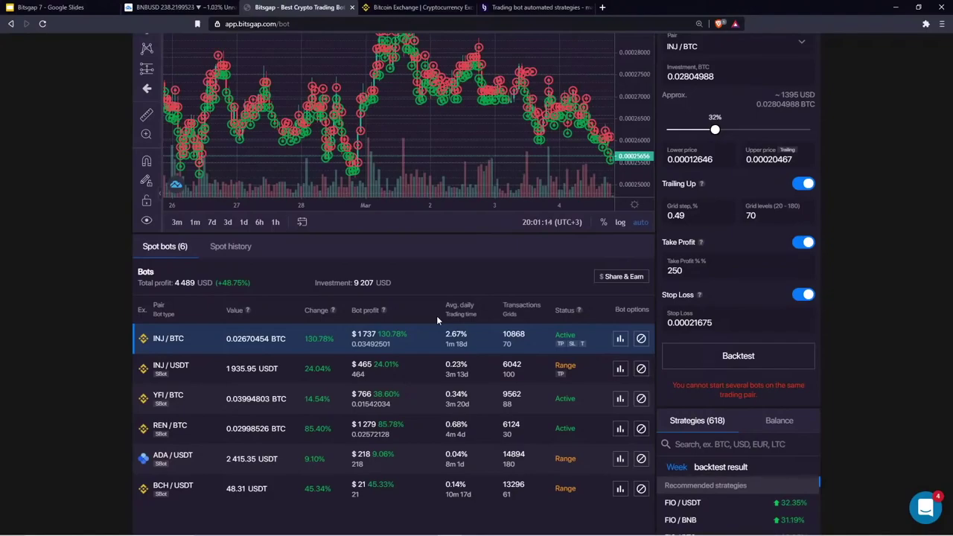
# Run a backtest of the INJ/BTC strategy on Binance and close its results
pyautogui.scroll(1, 436, 315)
pyautogui.click(737, 405)
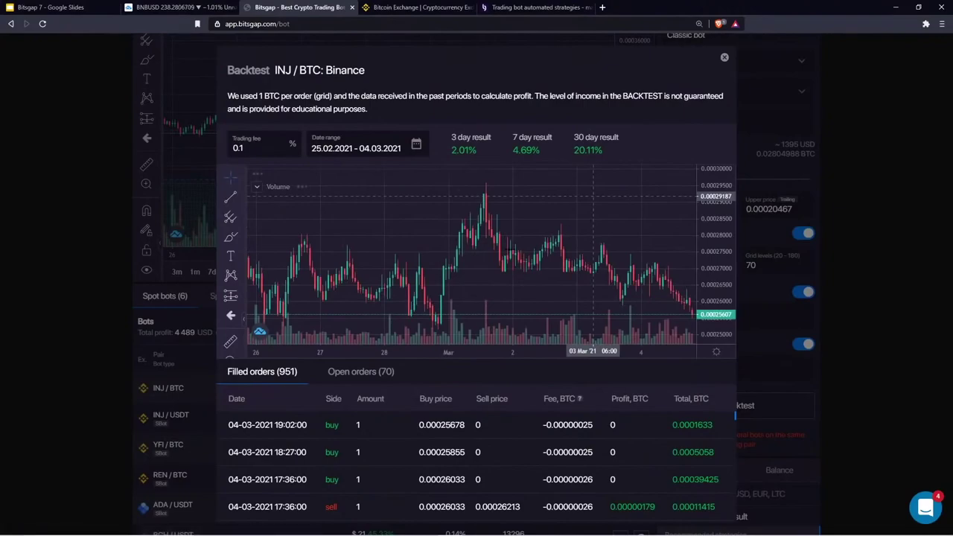
pyautogui.click(723, 57)
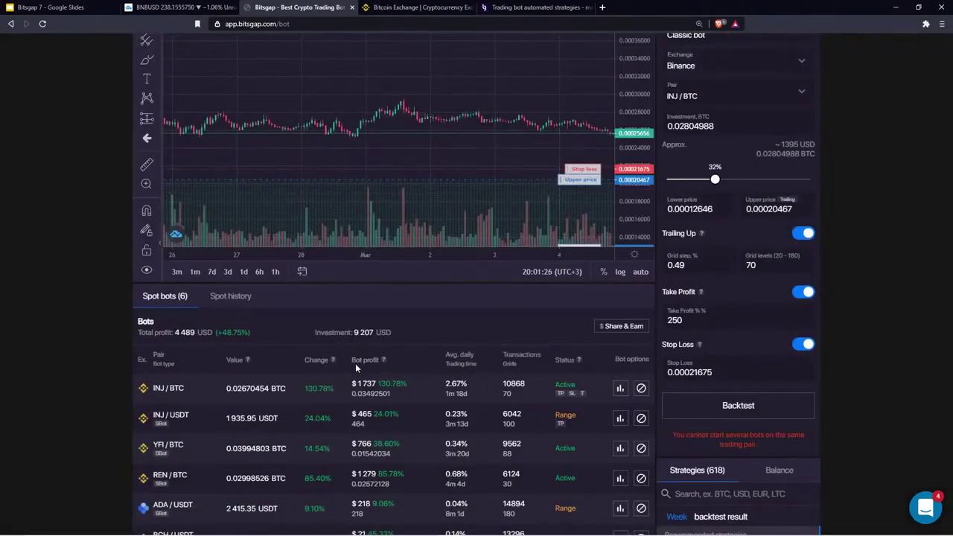
# Highlight the profit, average daily and transaction figures of the INJ bots and compare them with the INJ/BTC chart
pyautogui.moveTo(355, 363); pyautogui.dragTo(569, 416)
pyautogui.click(528, 327)
pyautogui.scroll(2, 503, 313)
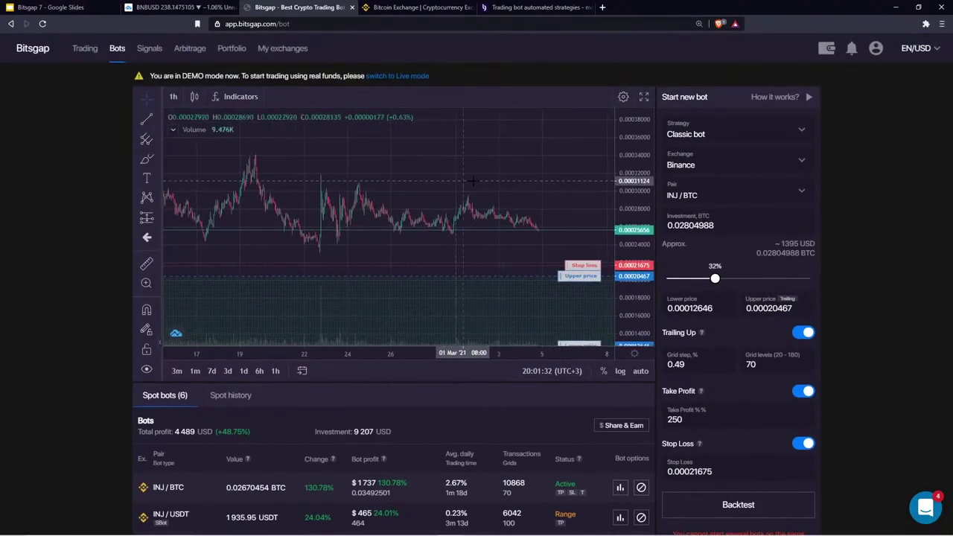
pyautogui.scroll(-1, 451, 409)
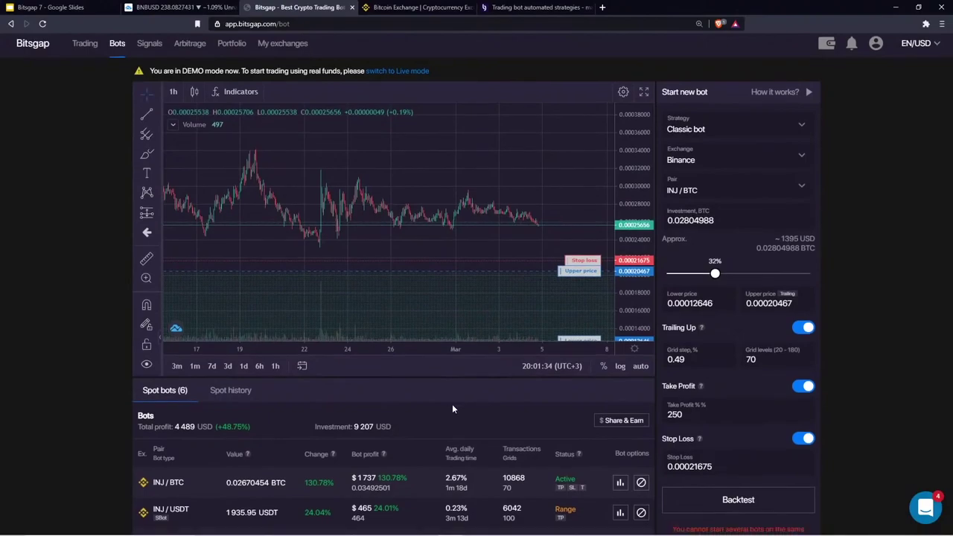
pyautogui.scroll(-2, 452, 408)
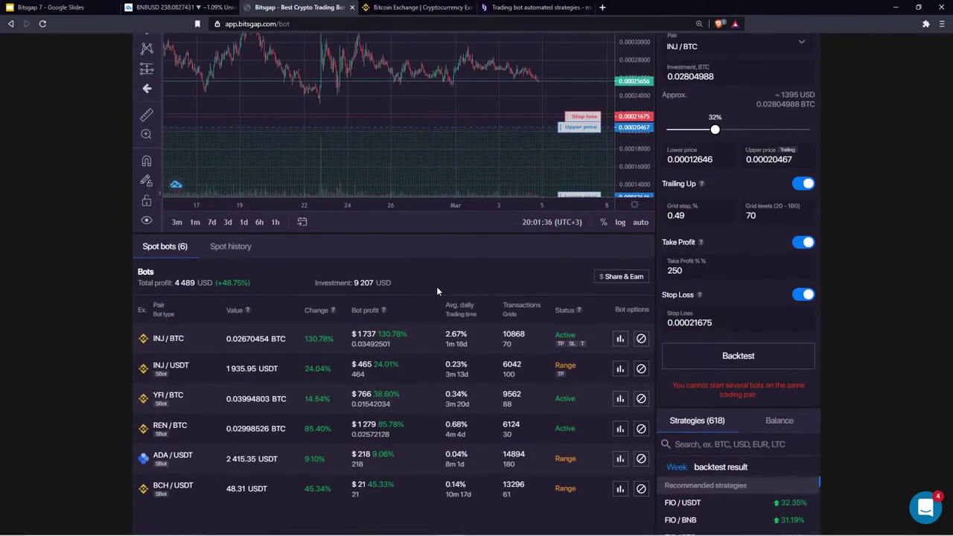
pyautogui.scroll(2, 437, 289)
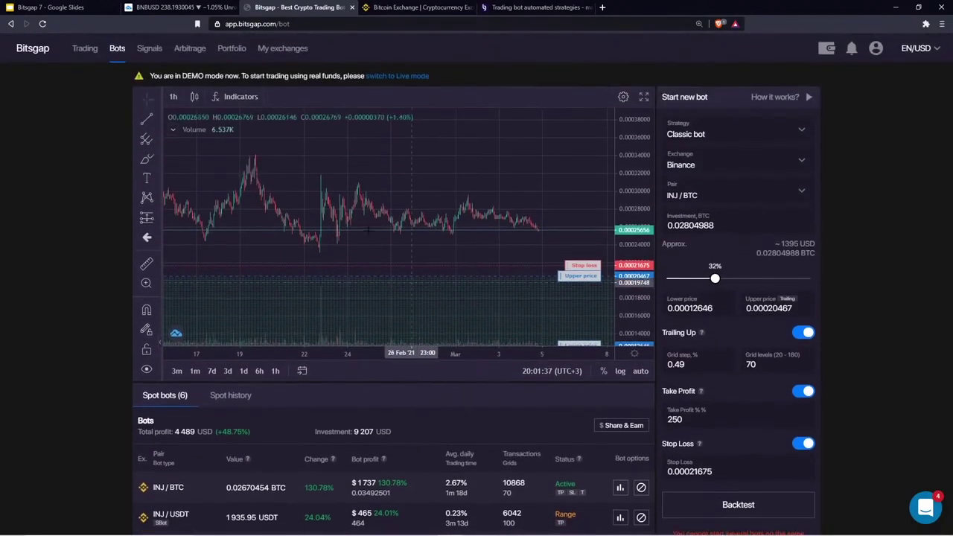
# Switch to Google Slides and review the High-Yield Strategies and Low-Risk Strategies slides
pyautogui.click(107, 13)
pyautogui.press('Right')
pyautogui.press('Right')
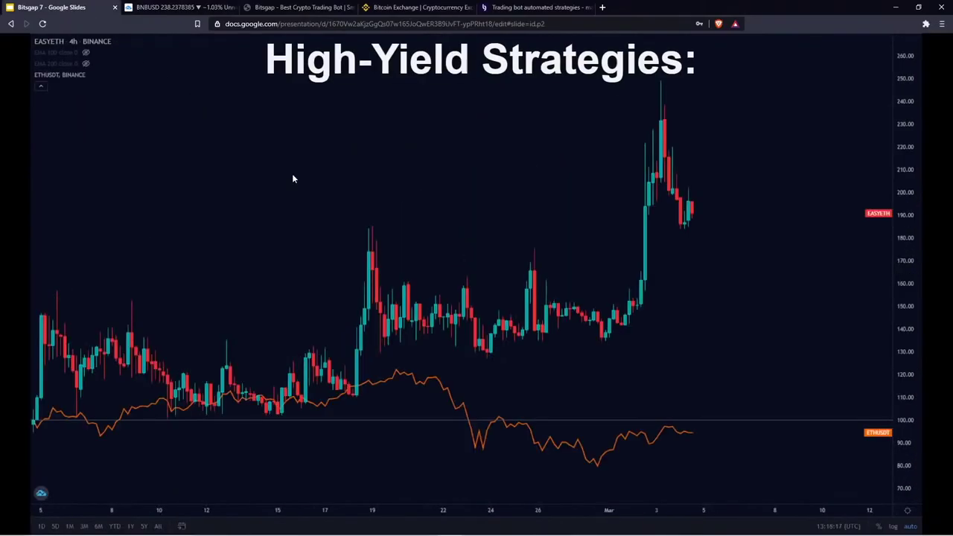
pyautogui.press('Left')
pyautogui.press('Right')
pyautogui.press('Right')
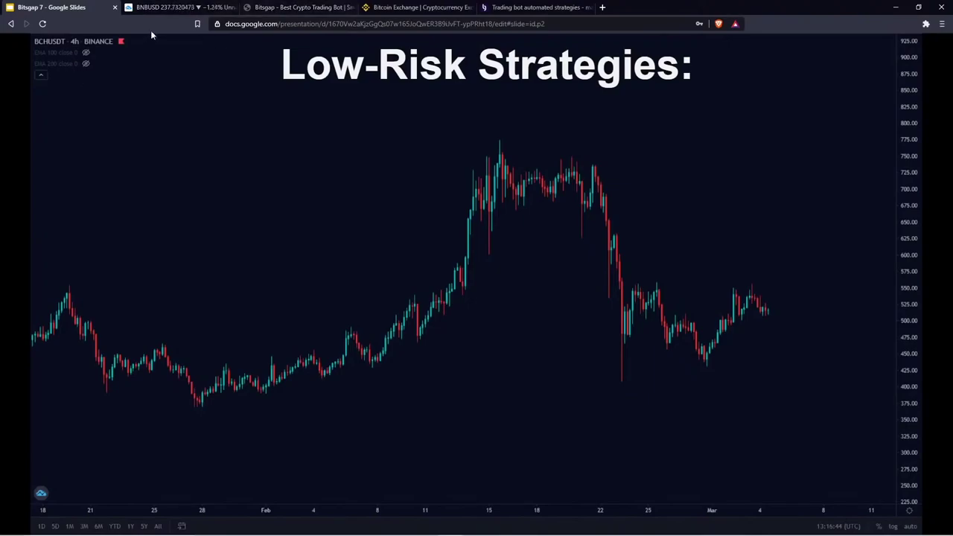
# Return to Bitsgap and examine the longer INJ/BTC price history against the stop loss and the upper and lower price lines
pyautogui.click(297, 7)
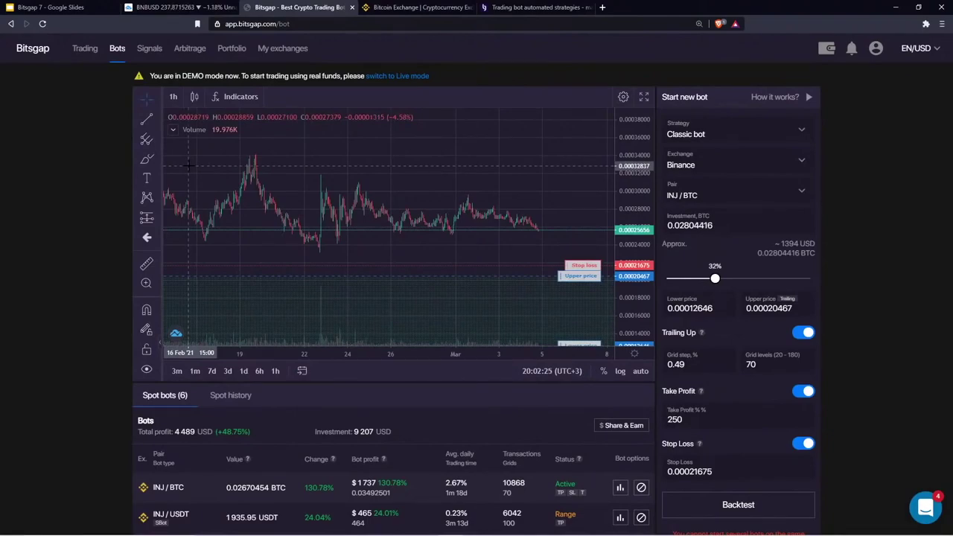
pyautogui.scroll(-5, 436, 170)
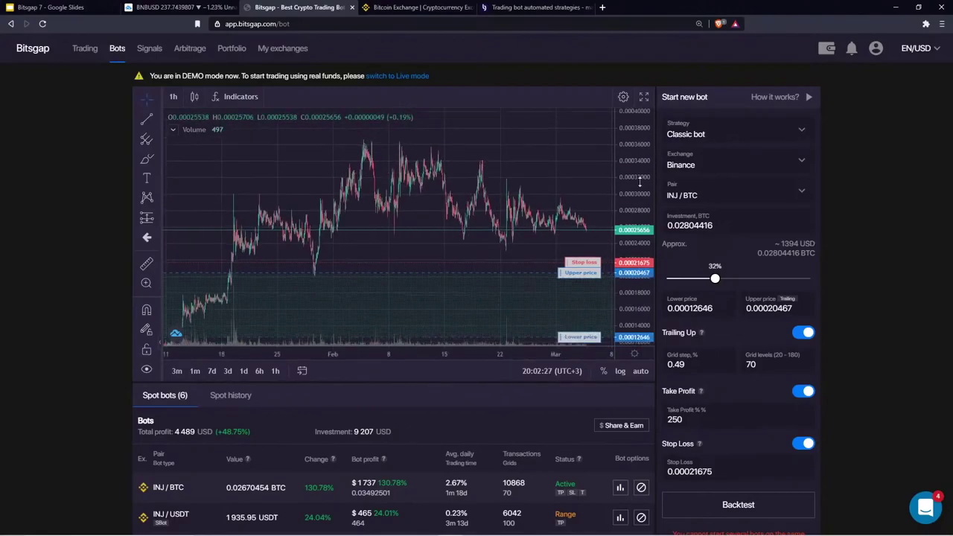
pyautogui.moveTo(639, 183); pyautogui.dragTo(639, 217)
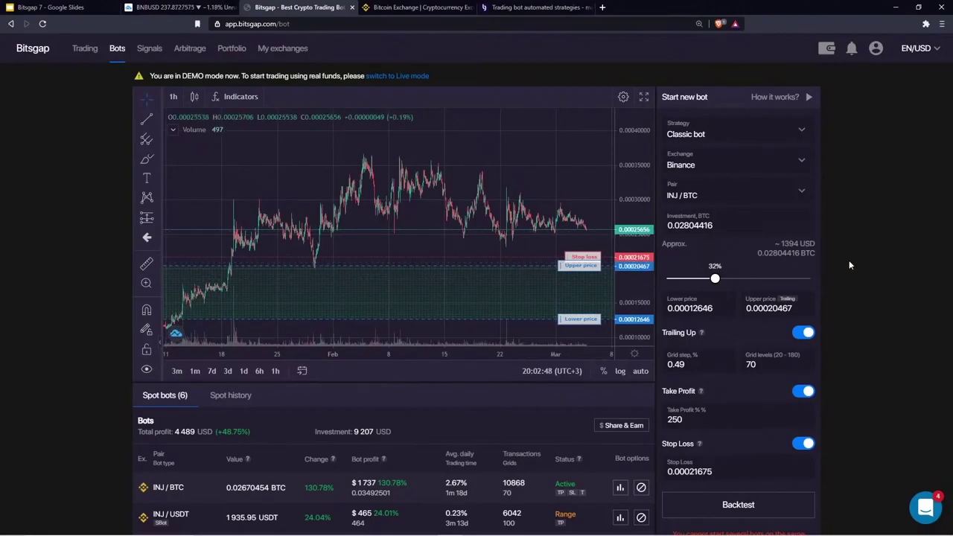
# Open the INJ/BTC demo bot's statistics and show its open orders and filled orders
pyautogui.scroll(-2, 830, 279)
pyautogui.scroll(2, 852, 265)
pyautogui.scroll(-2, 574, 382)
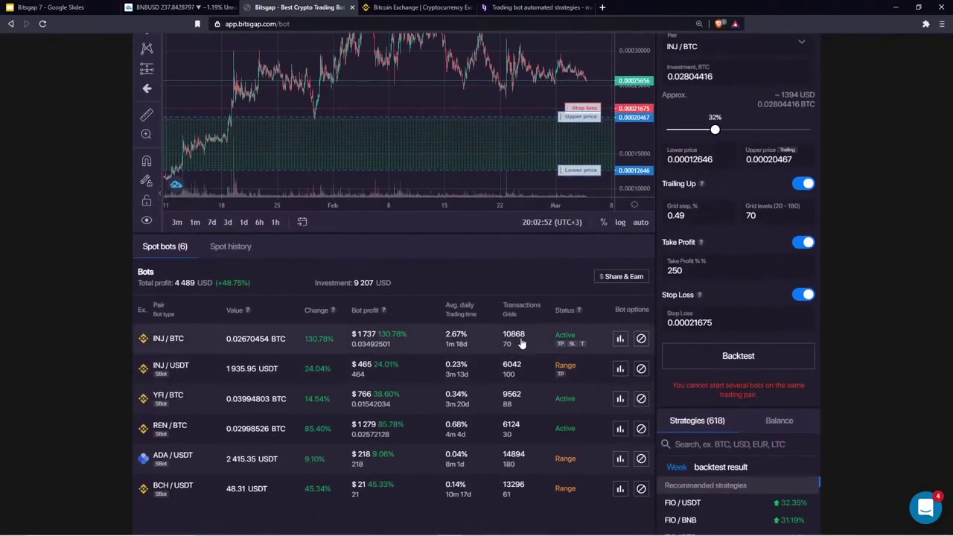
pyautogui.click(622, 340)
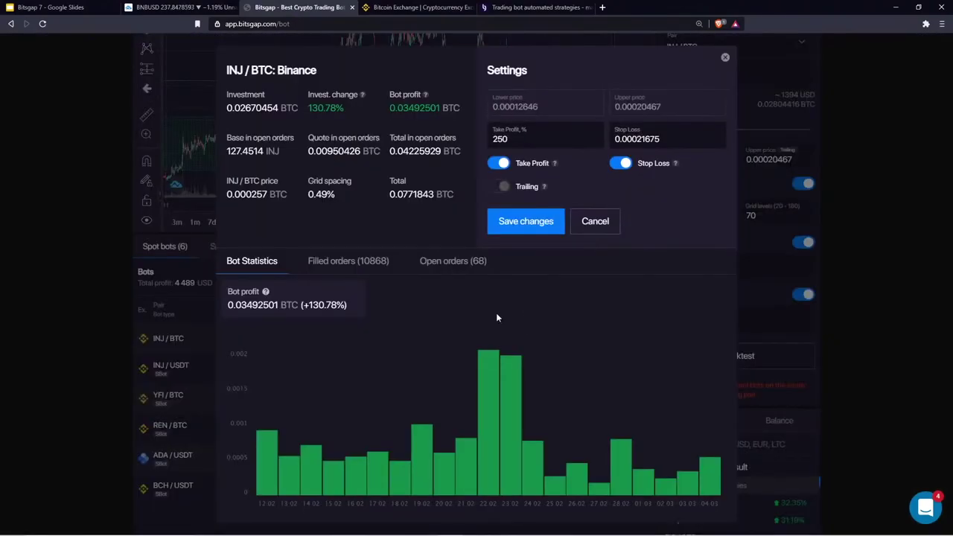
pyautogui.click(434, 262)
pyautogui.click(328, 262)
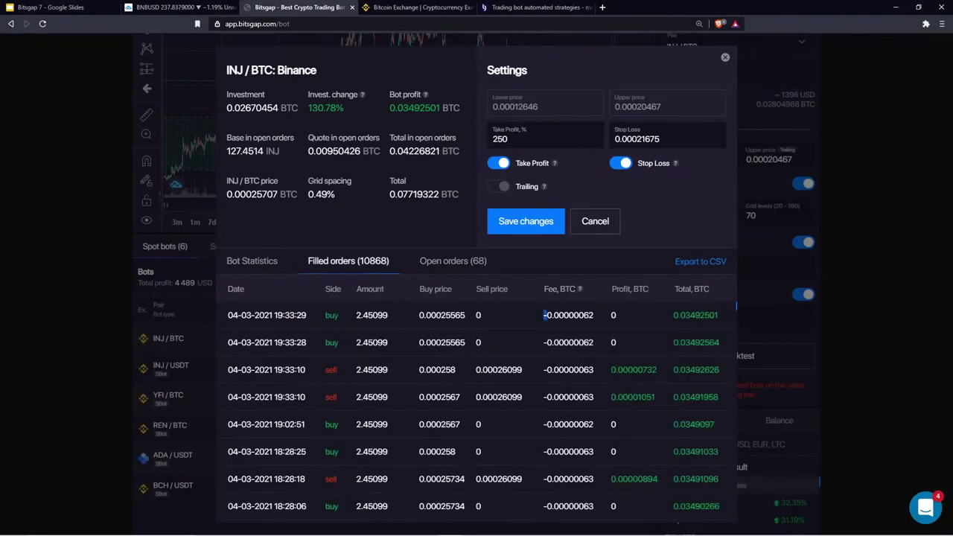
# Highlight the BTC fees of the two most recent filled orders and look through the order list
pyautogui.moveTo(545, 315); pyautogui.dragTo(611, 327)
pyautogui.moveTo(548, 344); pyautogui.dragTo(592, 348)
pyautogui.scroll(-1, 467, 366)
pyautogui.scroll(2, 447, 367)
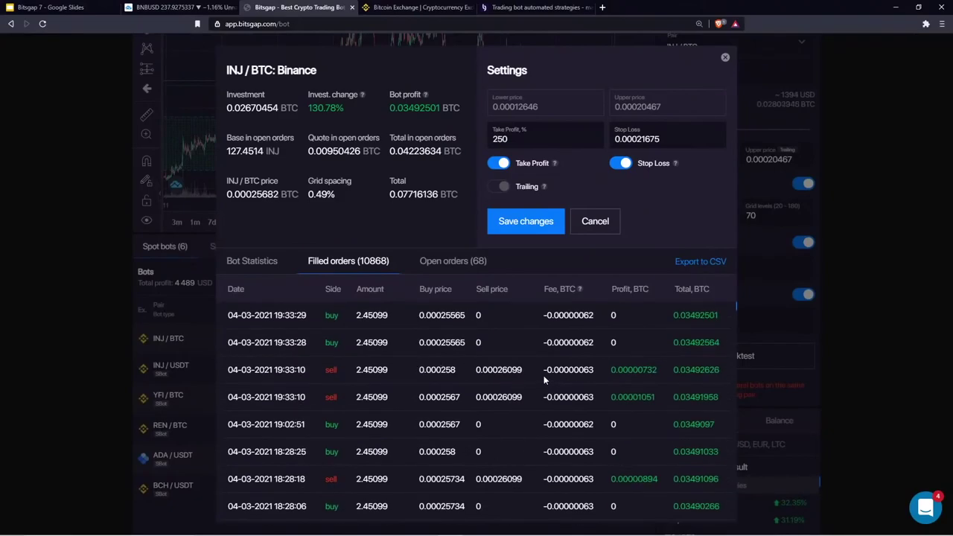
# Highlight the BTC fees of the third to fifth most recent filled orders and close the INJ/BTC bot statistics
pyautogui.moveTo(543, 375); pyautogui.dragTo(594, 370)
pyautogui.moveTo(550, 396); pyautogui.dragTo(593, 396)
pyautogui.moveTo(543, 424); pyautogui.dragTo(595, 426)
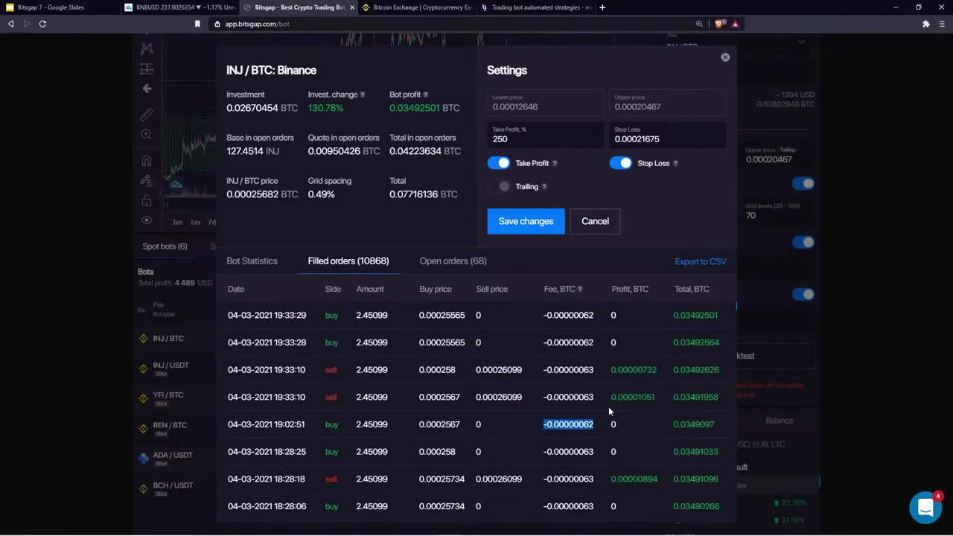
pyautogui.click(725, 58)
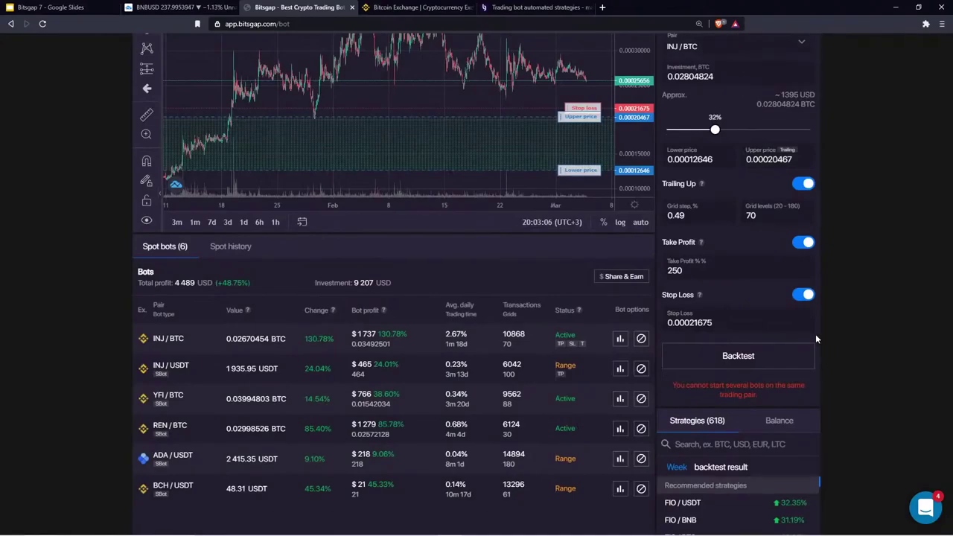
# Run the INJ/BTC backtest, highlight the note on 1 BTC per order and non-guaranteed income, and close the results
pyautogui.click(789, 356)
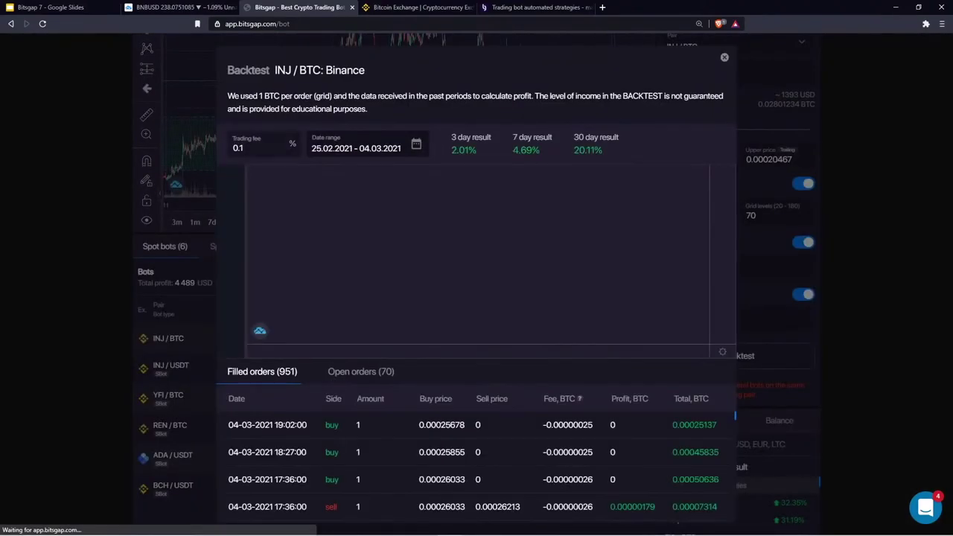
pyautogui.moveTo(228, 95); pyautogui.dragTo(389, 107)
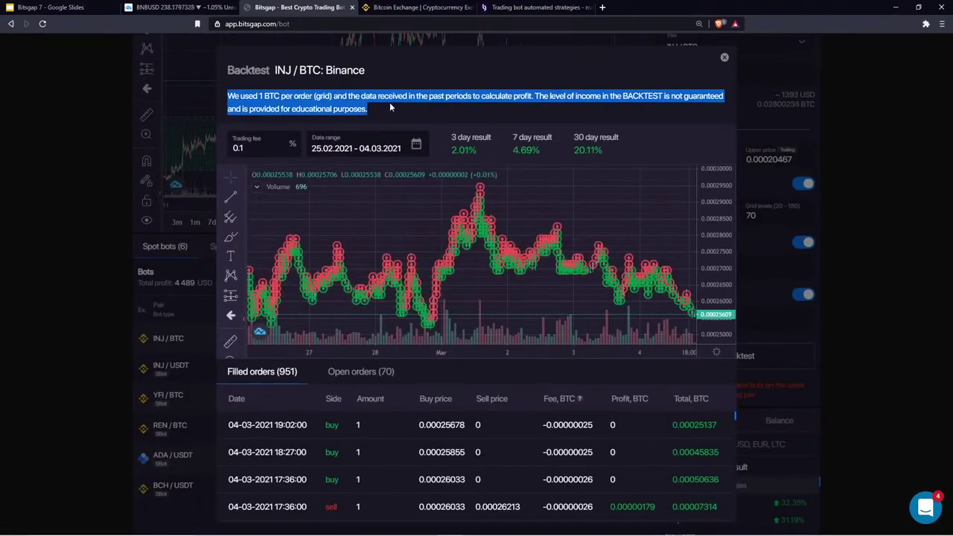
pyautogui.click(390, 104)
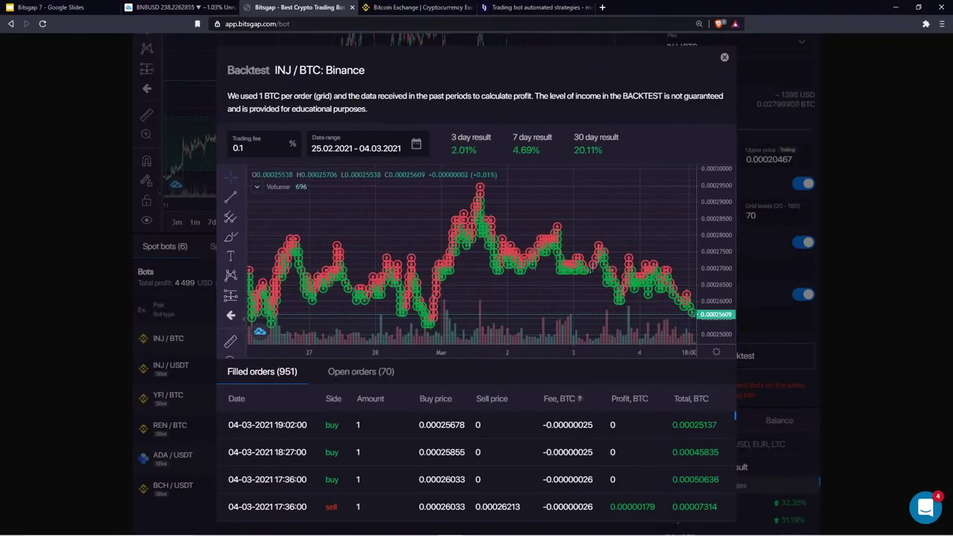
pyautogui.click(723, 58)
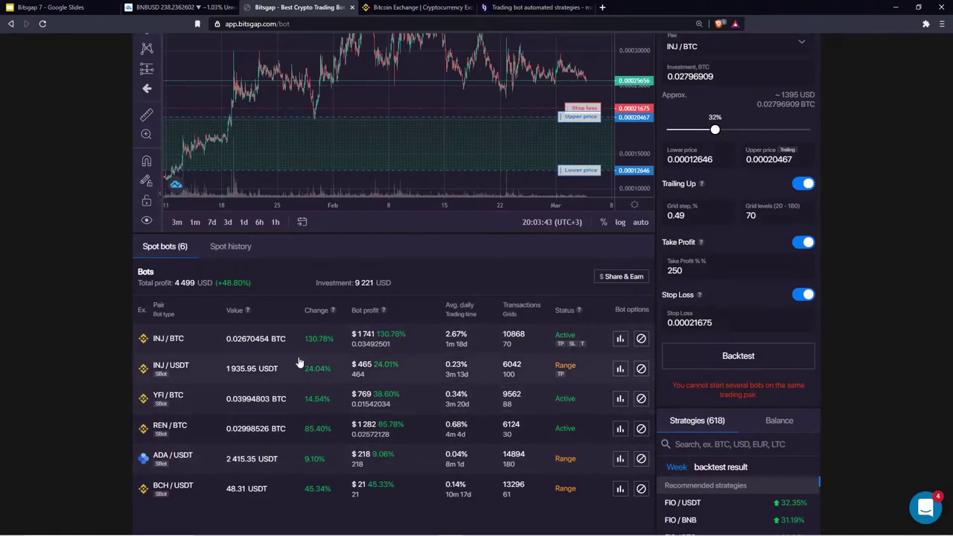
# Look over the demo bots list and turn off demo mode from the account options
pyautogui.scroll(-1, 304, 397)
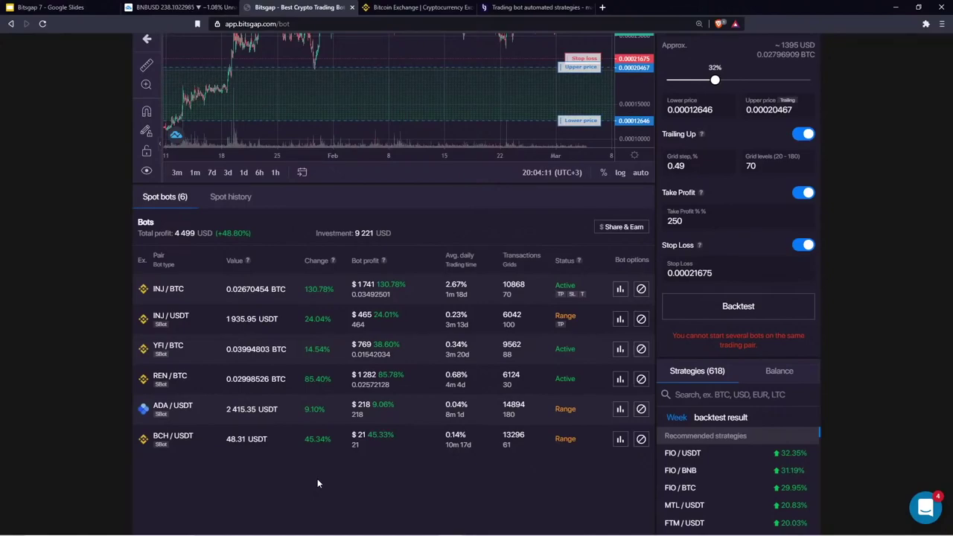
pyautogui.scroll(3, 317, 483)
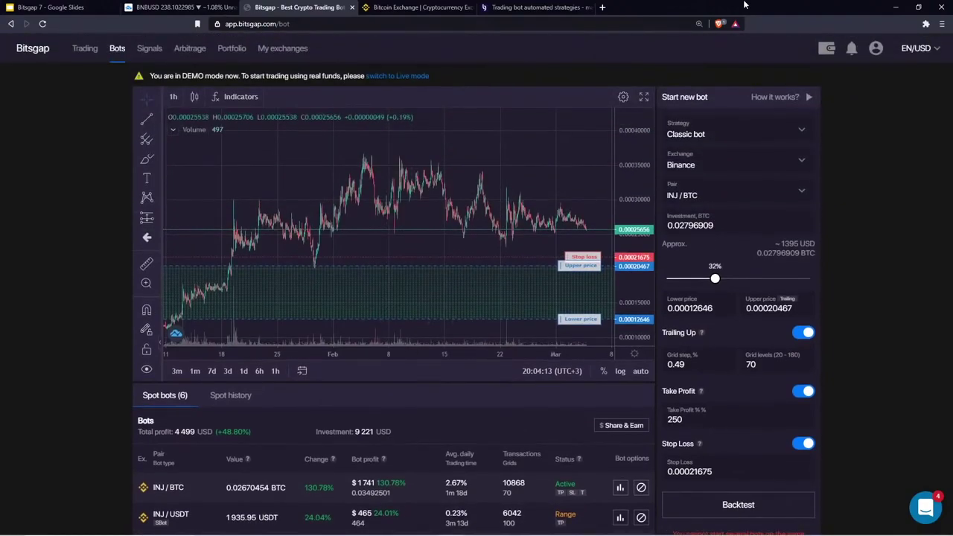
pyautogui.click(875, 49)
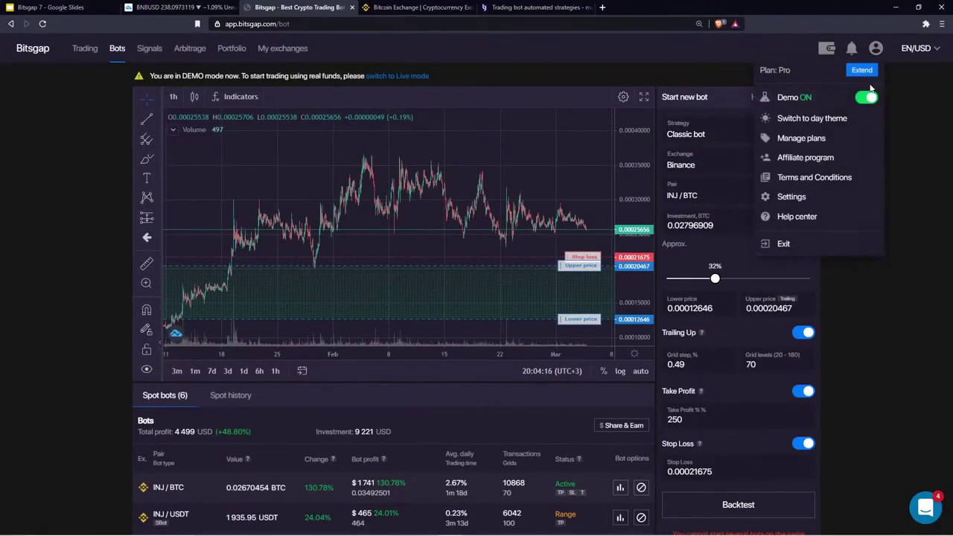
pyautogui.click(867, 96)
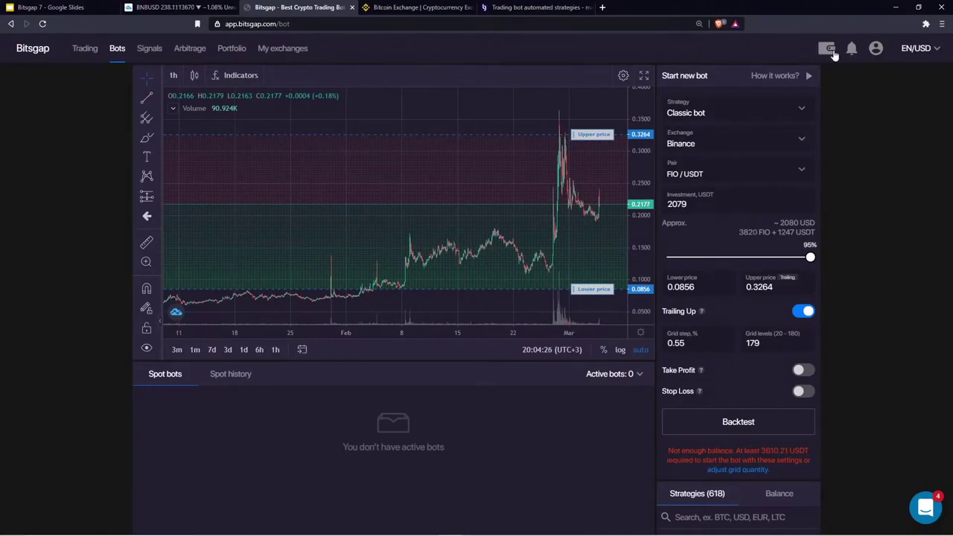
pyautogui.moveTo(637, 106); pyautogui.dragTo(635, 142)
pyautogui.moveTo(474, 132); pyautogui.dragTo(404, 137)
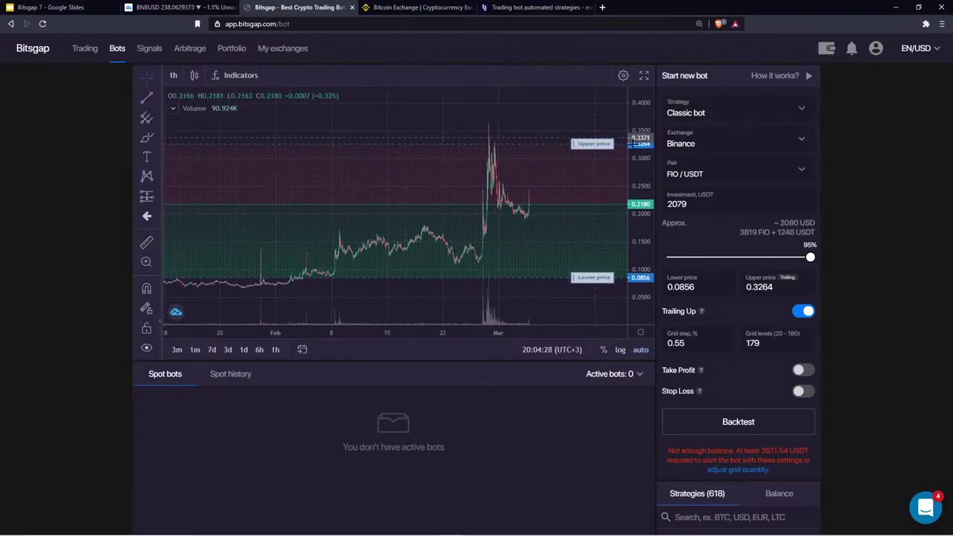
# Open the pair list for the new bot and search for BTC/USDT
pyautogui.click(707, 177)
pyautogui.write('B')
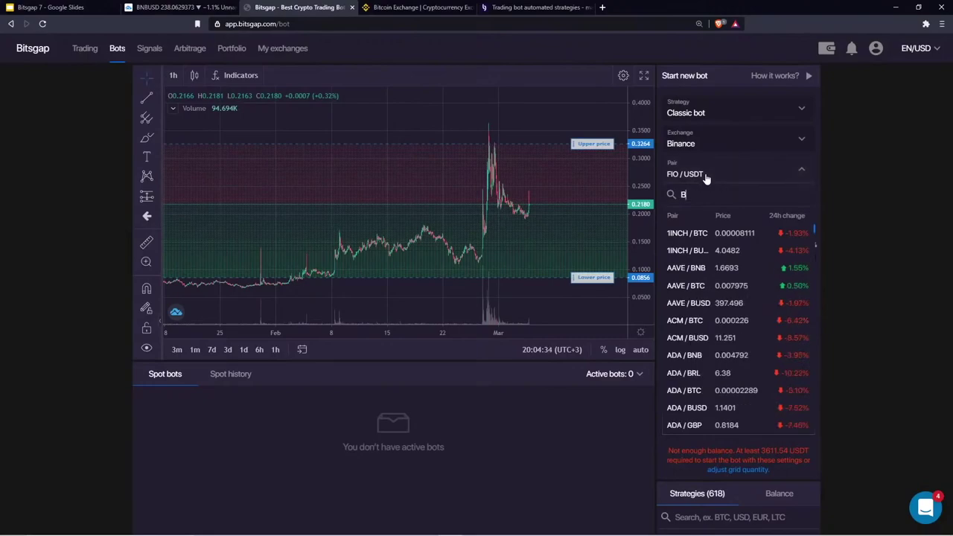
pyautogui.write('TC/')
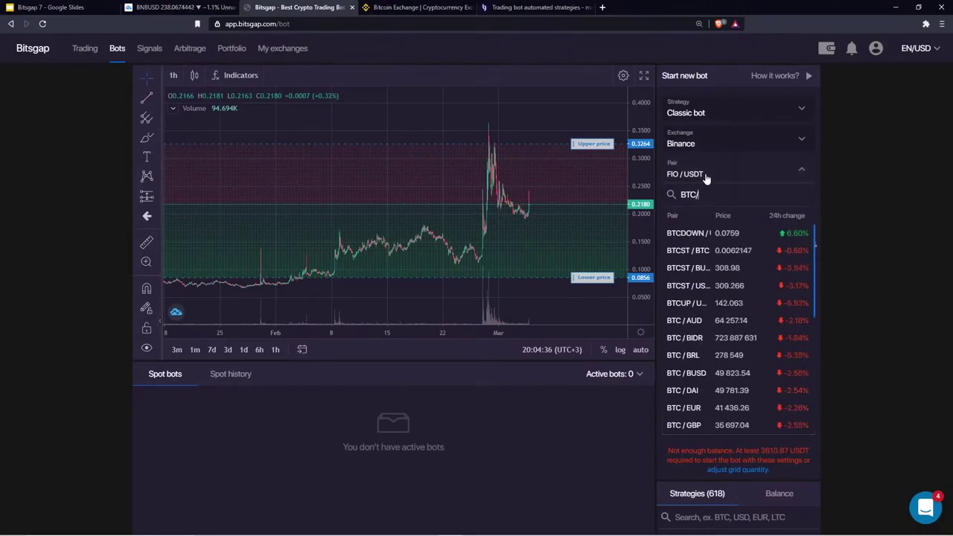
pyautogui.write('USDT')
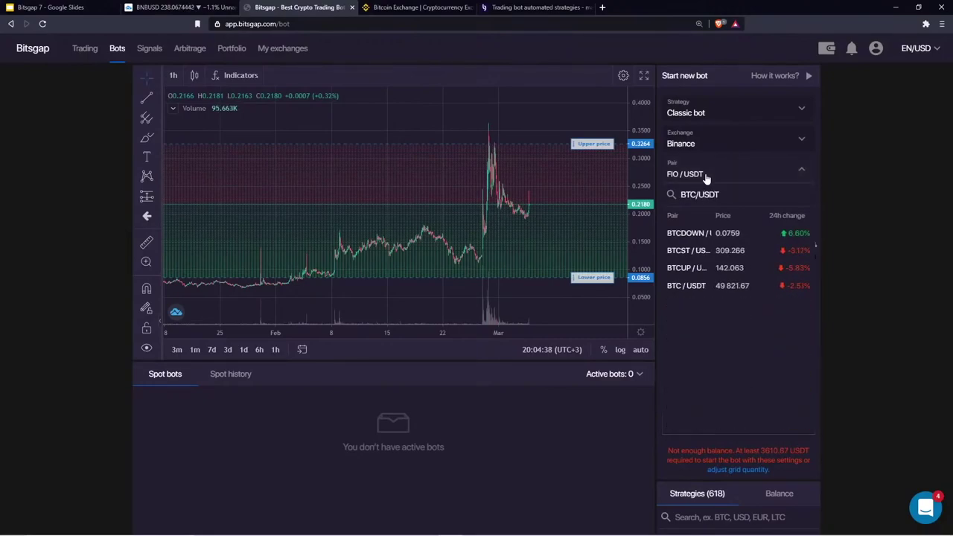
# Replace the quote currency in the pair search so that it reads BTC/BUSD
pyautogui.hotkey('ctrl', 'a')
pyautogui.press('Right')
pyautogui.hotkey('shift', 'Left')
pyautogui.hotkey('shift', 'Left')
pyautogui.hotkey('shift', 'Left')
pyautogui.hotkey('shift', 'Left')
pyautogui.write('BUSD')
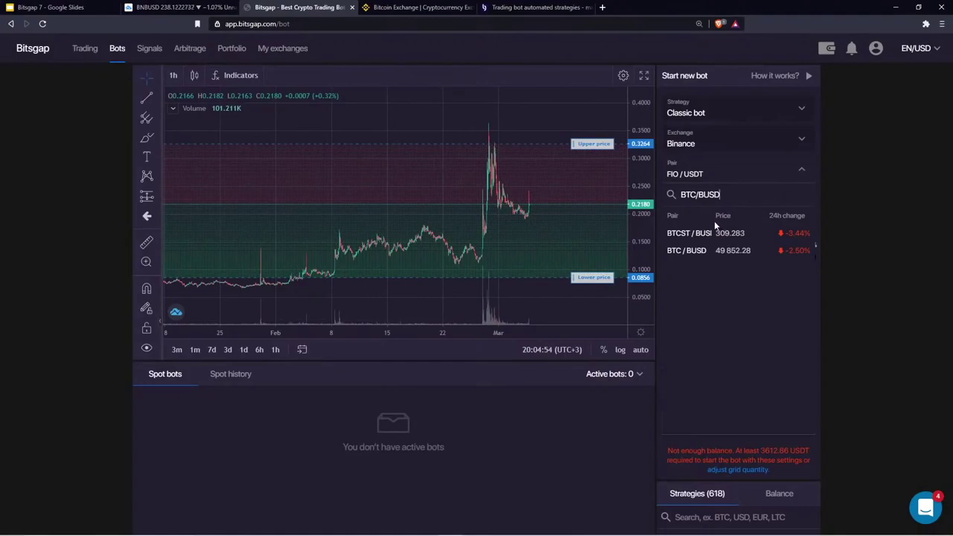
# Switch the pair search back to BTC/USDT and again to BTC/BUSD to compare the two quote currencies
pyautogui.moveTo(721, 194); pyautogui.dragTo(698, 194)
pyautogui.write('USDT')
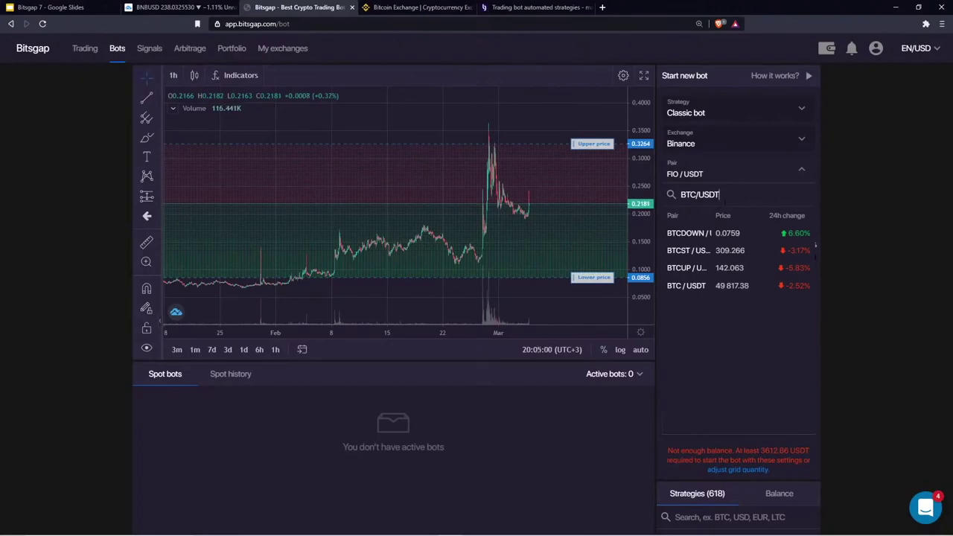
pyautogui.press('BackSpace')
pyautogui.press('BackSpace')
pyautogui.press('BackSpace')
pyautogui.press('BackSpace')
pyautogui.write('B')
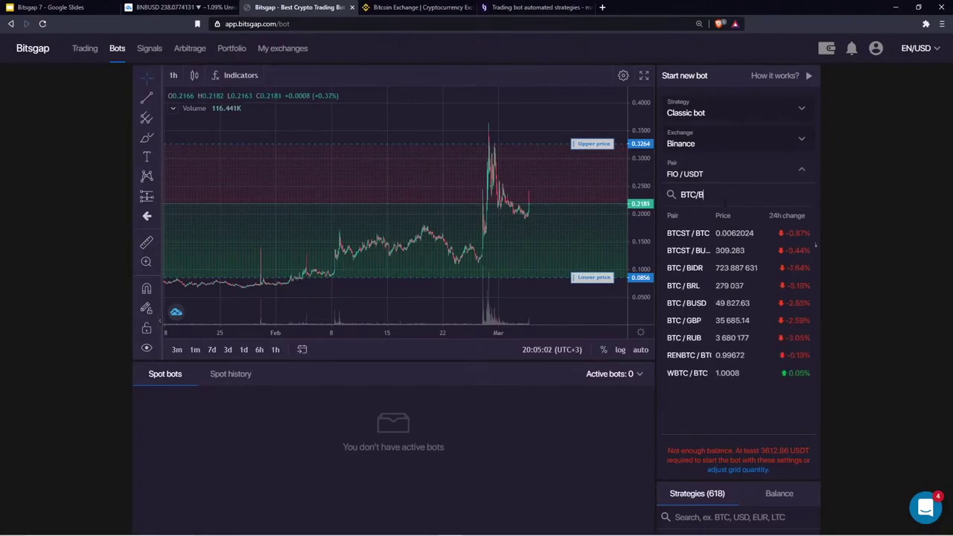
pyautogui.write('USD')
# Return the pair search to BTC/USDT and highlight the whole pair name
pyautogui.moveTo(725, 195); pyautogui.dragTo(698, 195)
pyautogui.write('USDT')
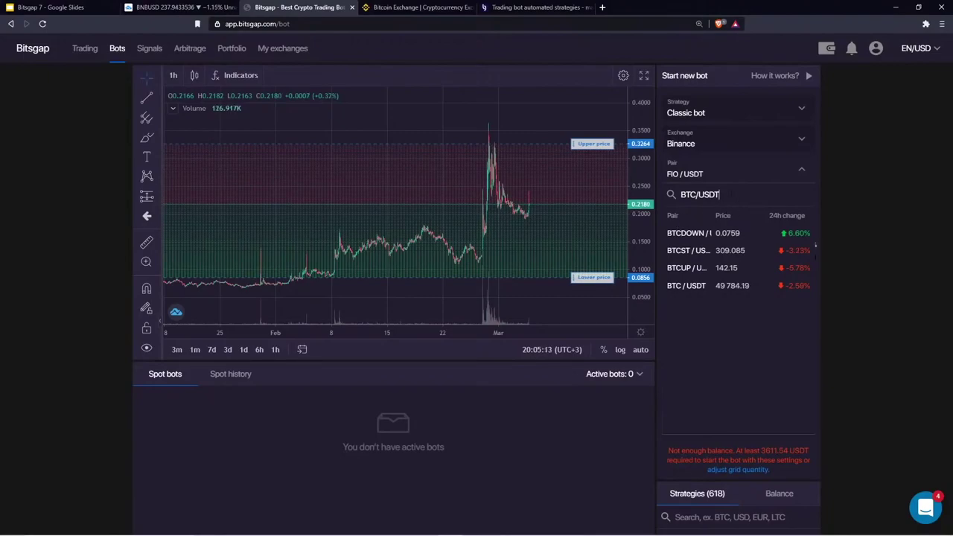
pyautogui.moveTo(719, 195); pyautogui.dragTo(684, 194)
pyautogui.click(719, 194)
pyautogui.hotkey('shift', 'Left')
pyautogui.press('End')
pyautogui.hotkey('shift', 'Left')
pyautogui.hotkey('shift', 'Left')
pyautogui.hotkey('shift', 'Left')
pyautogui.hotkey('shift', 'Left')
pyautogui.hotkey('shift', 'Left')
pyautogui.hotkey('shift', 'Left')
pyautogui.hotkey('shift', 'Left')
pyautogui.hotkey('shift', 'Left')
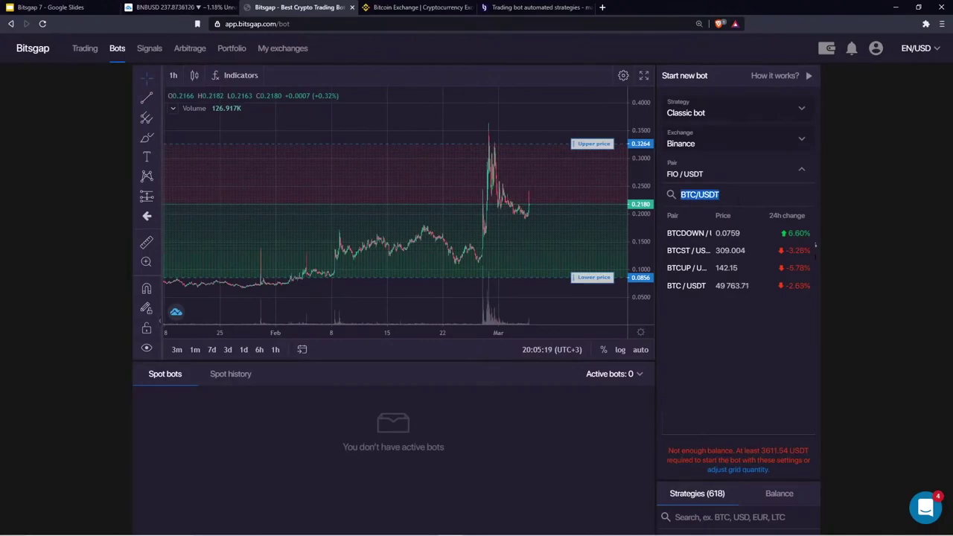
# Swap USDT for BUSD in the pair search and close the pair list without choosing a pair
pyautogui.press('End')
pyautogui.hotkey('shift', 'Left')
pyautogui.hotkey('shift', 'Left')
pyautogui.hotkey('shift', 'Left')
pyautogui.hotkey('shift', 'Left')
pyautogui.write('BUSD')
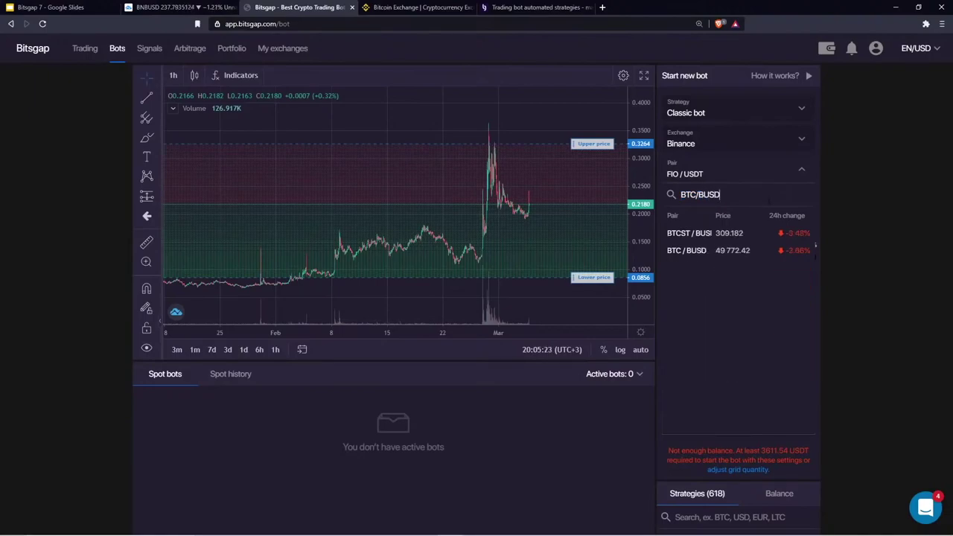
pyautogui.click(834, 224)
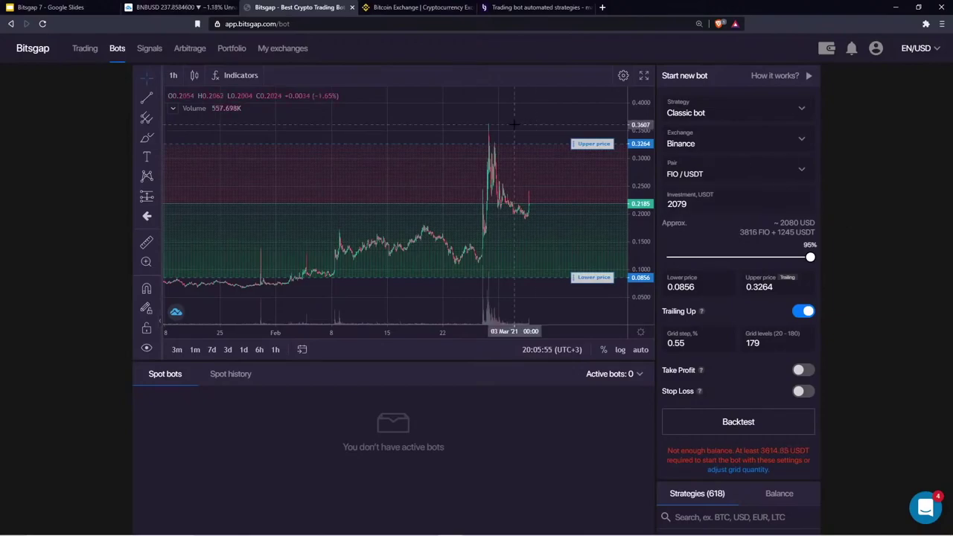
# Switch to Google Slides and go from the Low-Risk Strategies slide to the High-Yield Strategies slide
pyautogui.scroll(2, 481, 151)
pyautogui.scroll(-2, 481, 151)
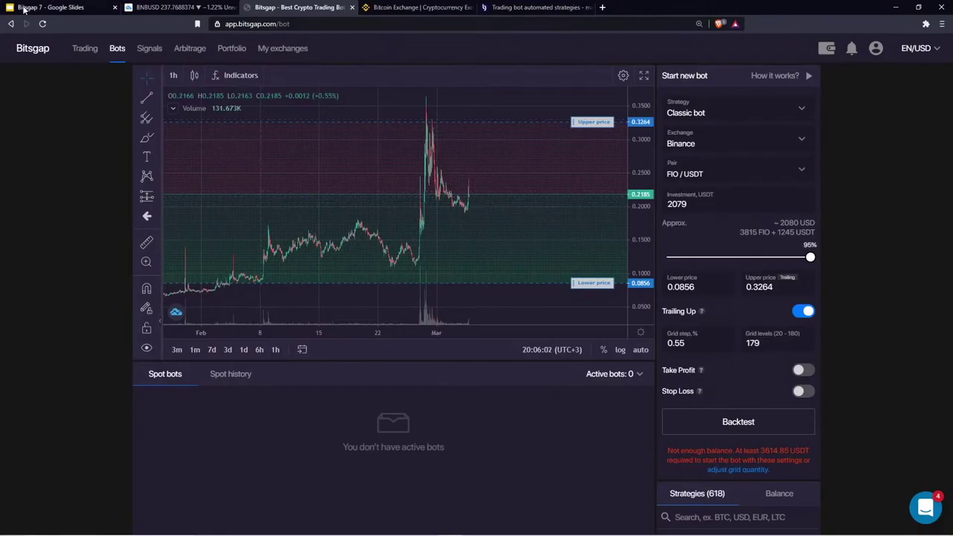
pyautogui.click(58, 9)
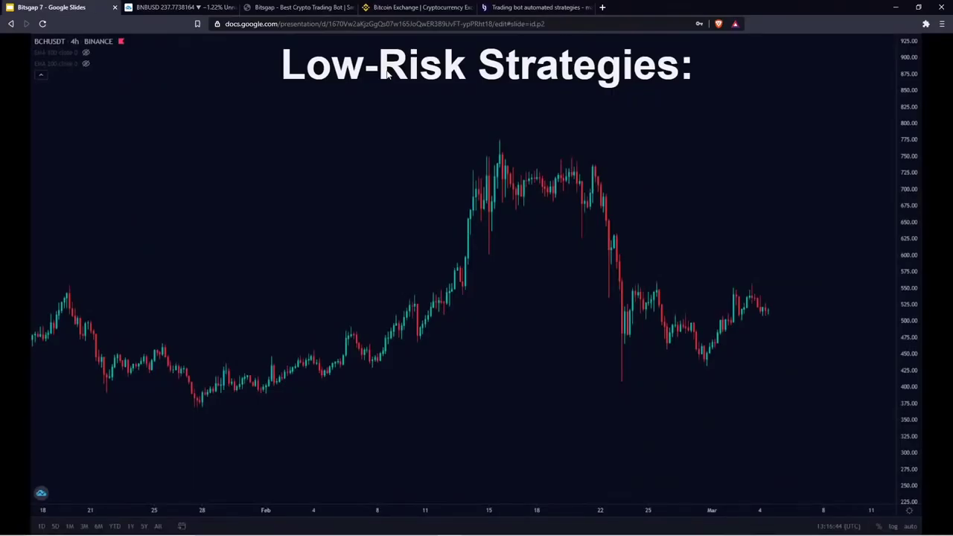
pyautogui.click(516, 152)
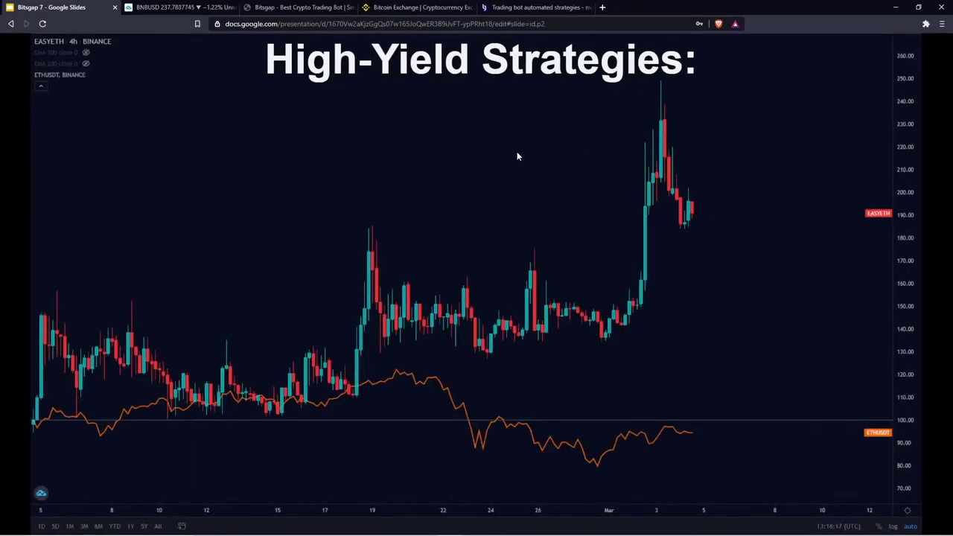
# Switch to the Bitsgap blog's market formations article and open the Trading Bot category
pyautogui.click(298, 7)
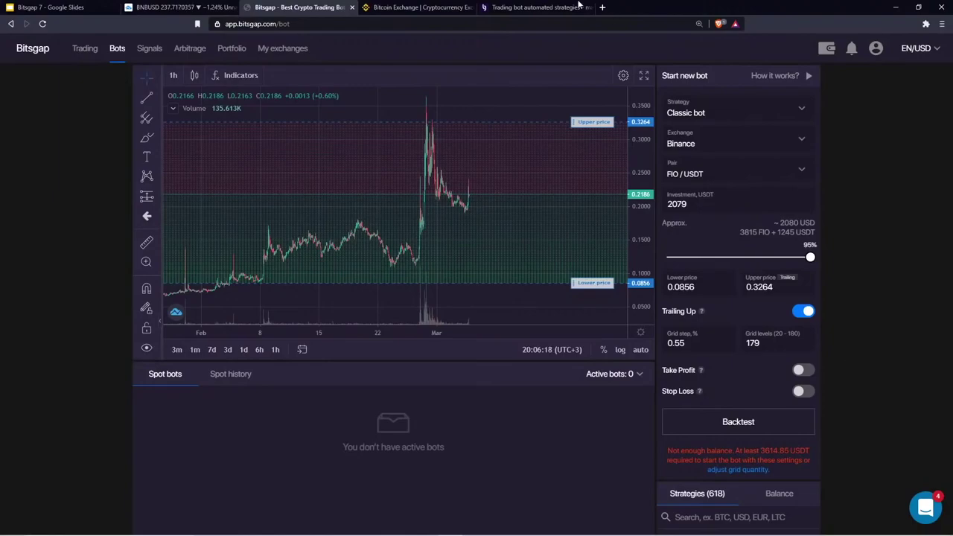
pyautogui.click(536, 7)
pyautogui.scroll(4, 467, 195)
pyautogui.scroll(10, 467, 195)
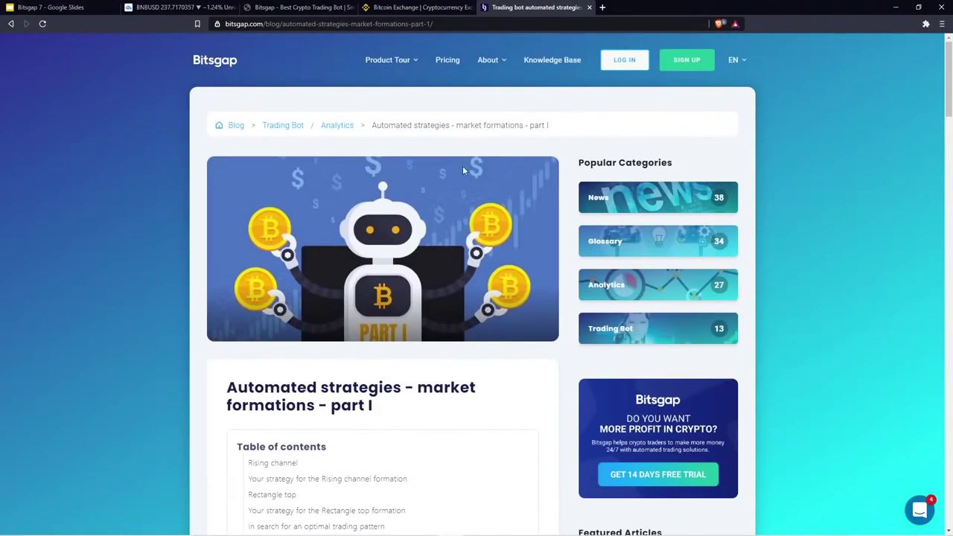
pyautogui.moveTo(487, 59)
pyautogui.click(628, 336)
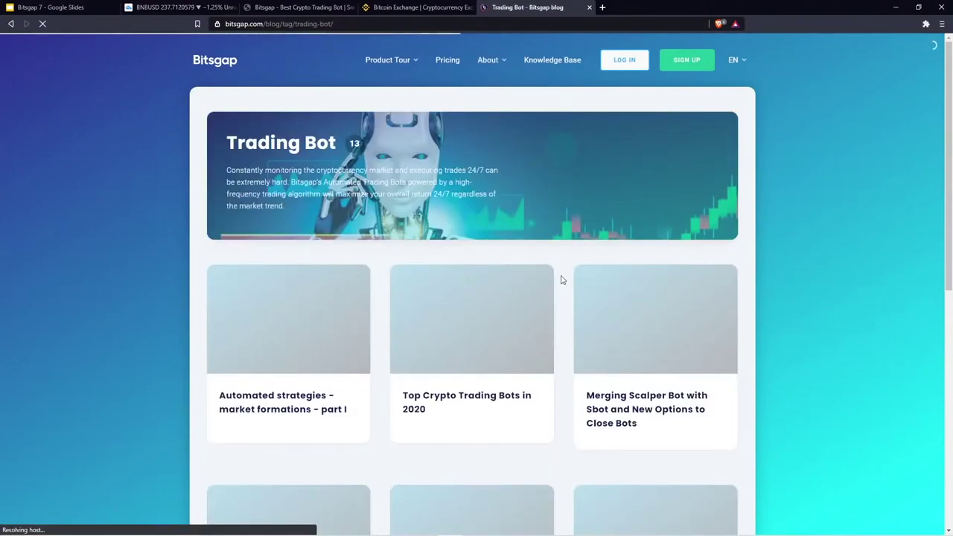
# Look through the articles in the blog's Trading Bot category
pyautogui.scroll(-2, 457, 336)
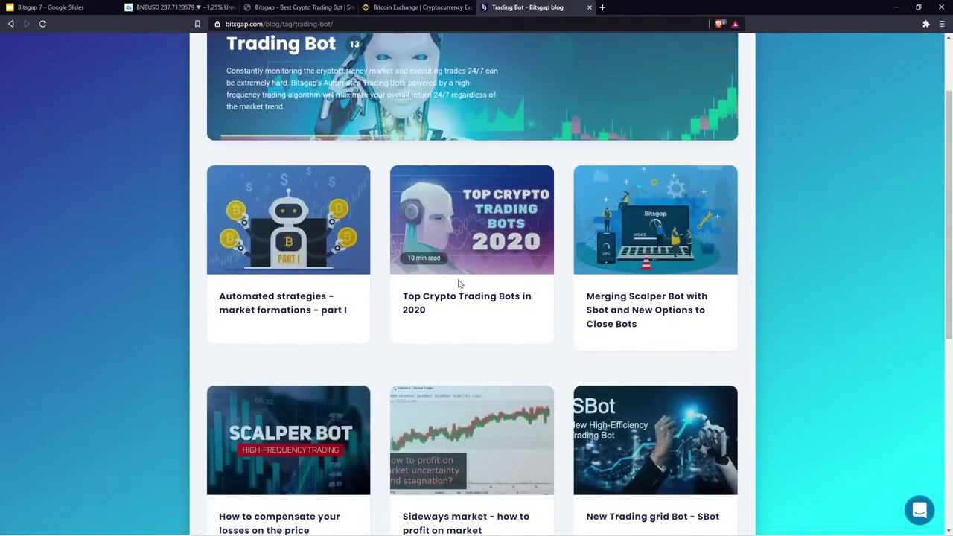
pyautogui.scroll(-2, 537, 313)
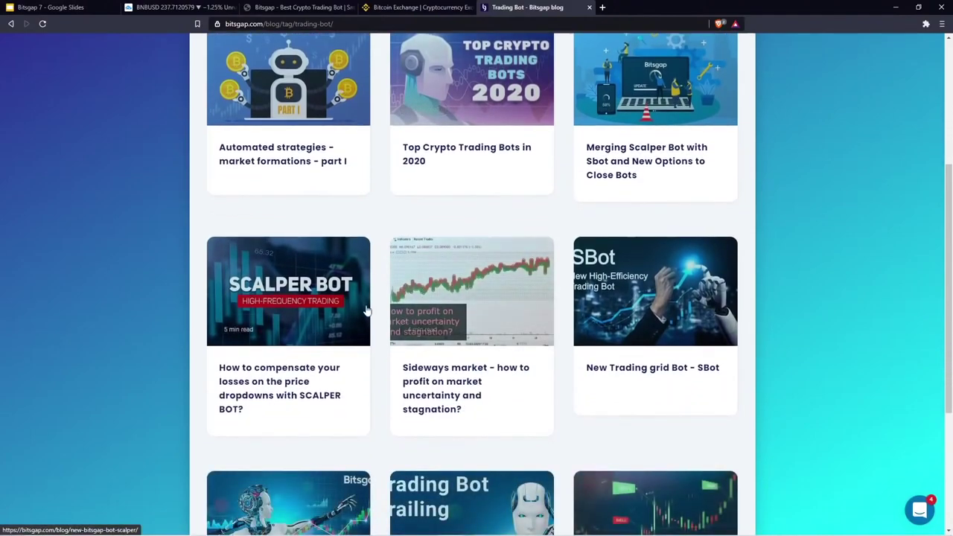
pyautogui.scroll(-2, 361, 311)
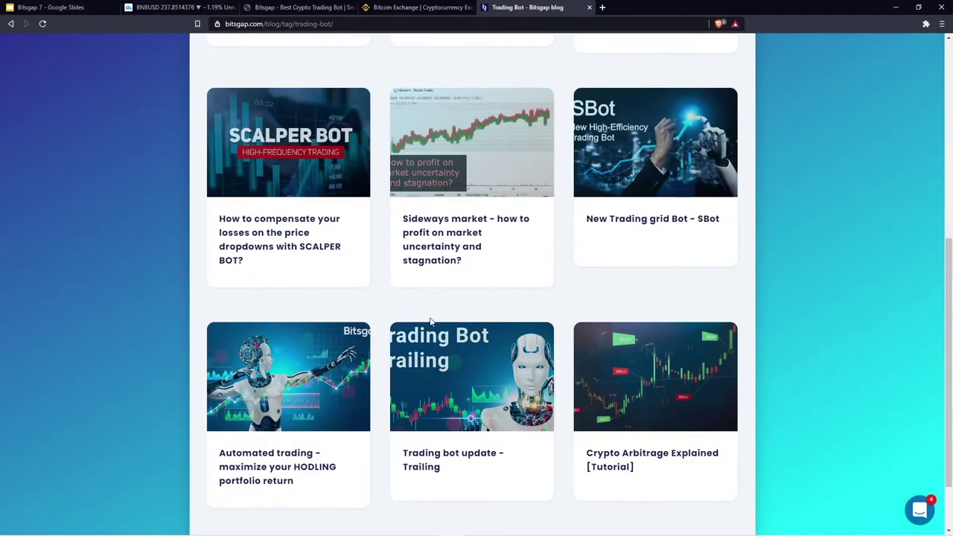
pyautogui.scroll(3, 381, 313)
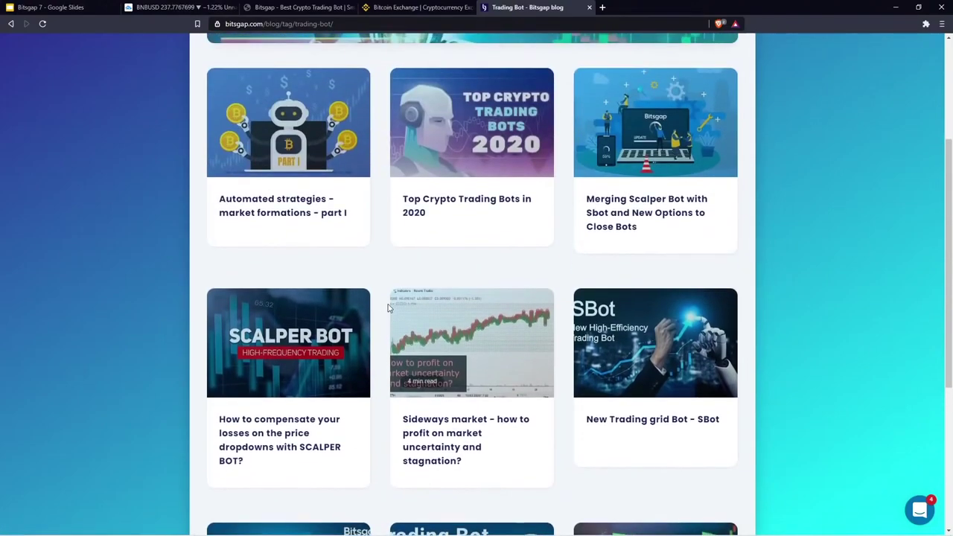
pyautogui.scroll(3, 387, 307)
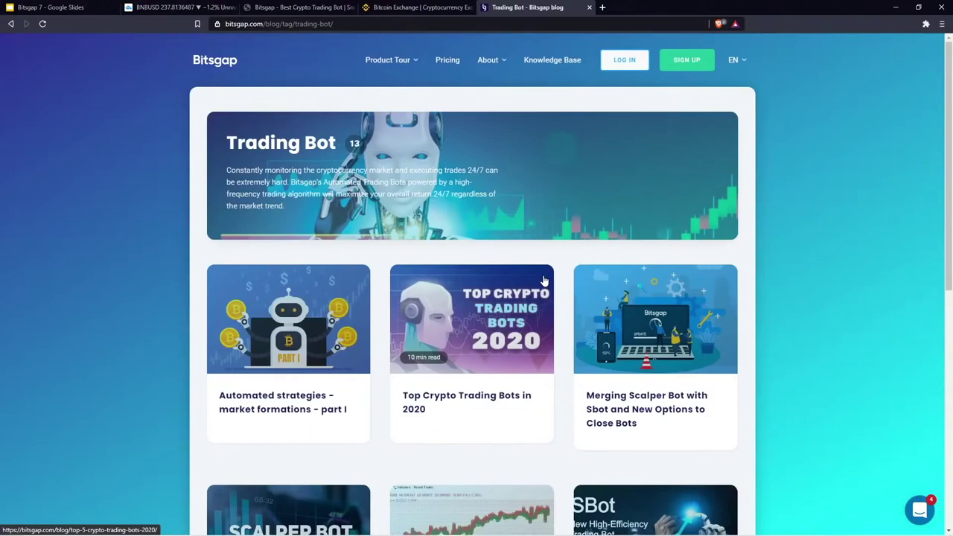
# Return to the Bitsgap bots page, turn demo mode back on and show the spot bots list
pyautogui.click(276, 9)
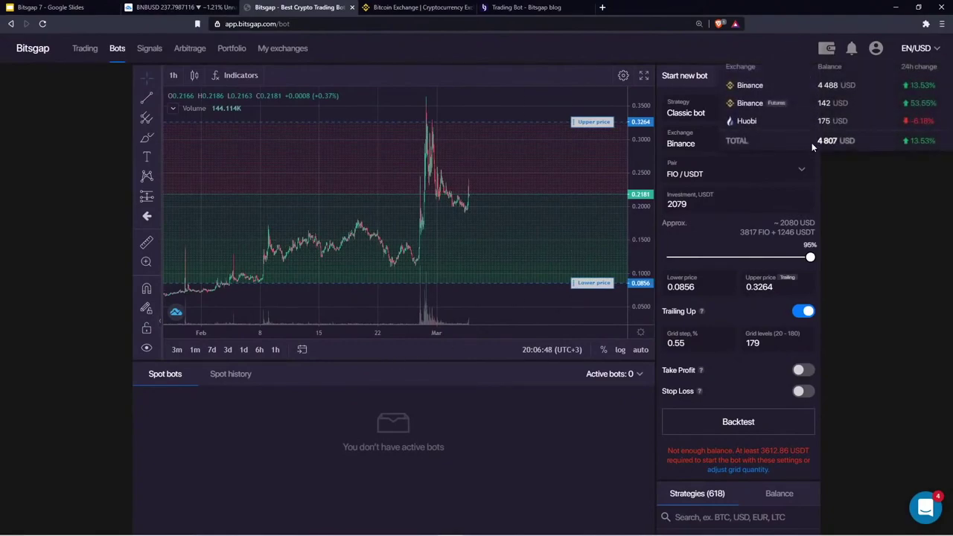
pyautogui.moveTo(875, 47)
pyautogui.click(865, 97)
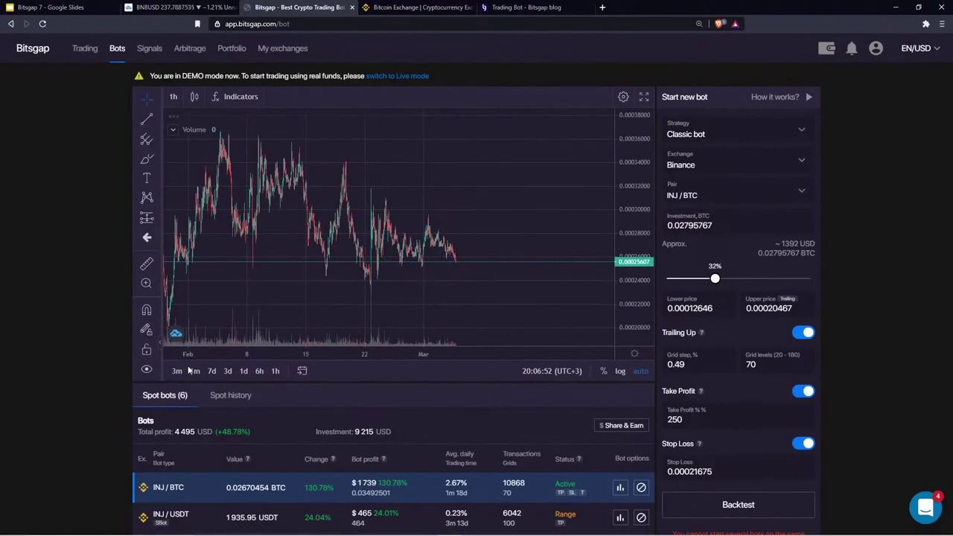
pyautogui.scroll(-3, 621, 259)
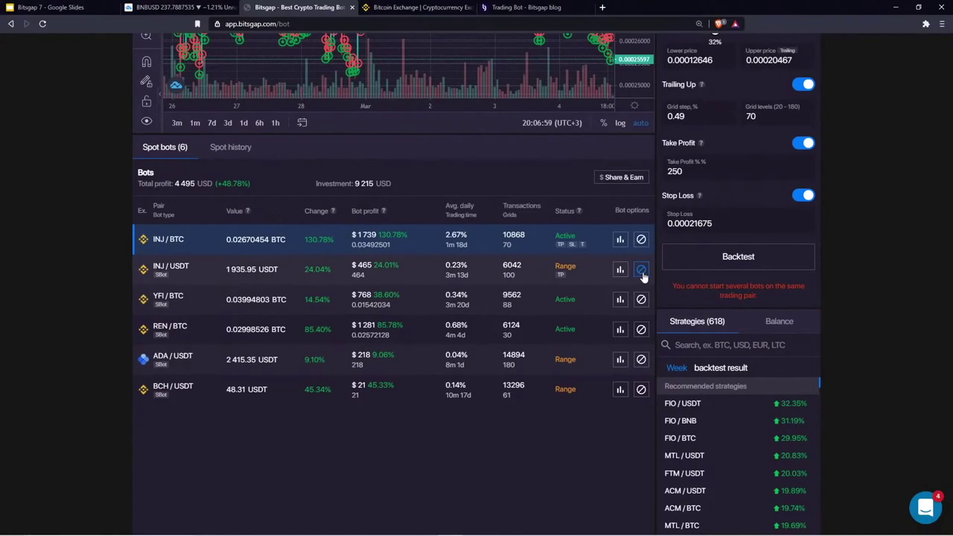
# Show the available ways to close the INJ / USDT bot and dismiss the dialog without closing the bot
pyautogui.click(641, 271)
pyautogui.click(474, 376)
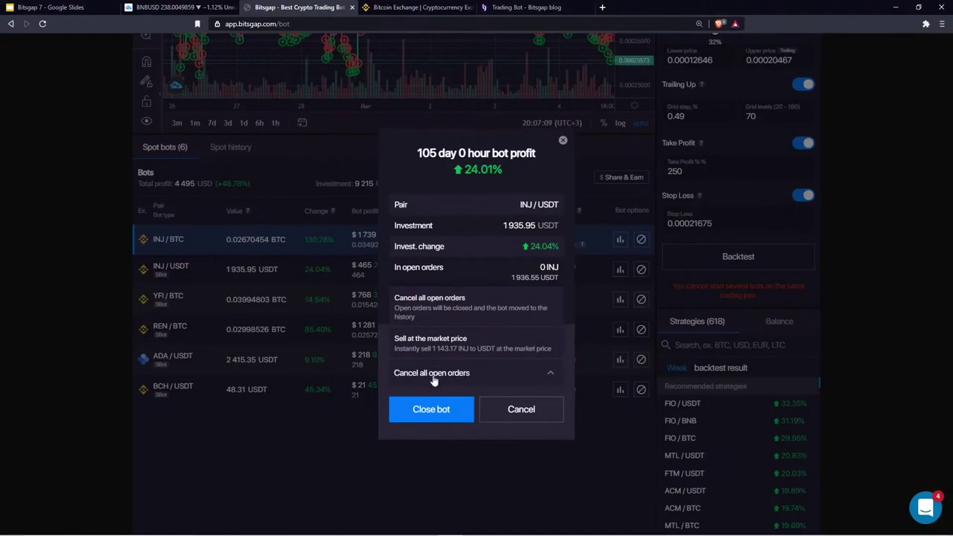
pyautogui.click(521, 409)
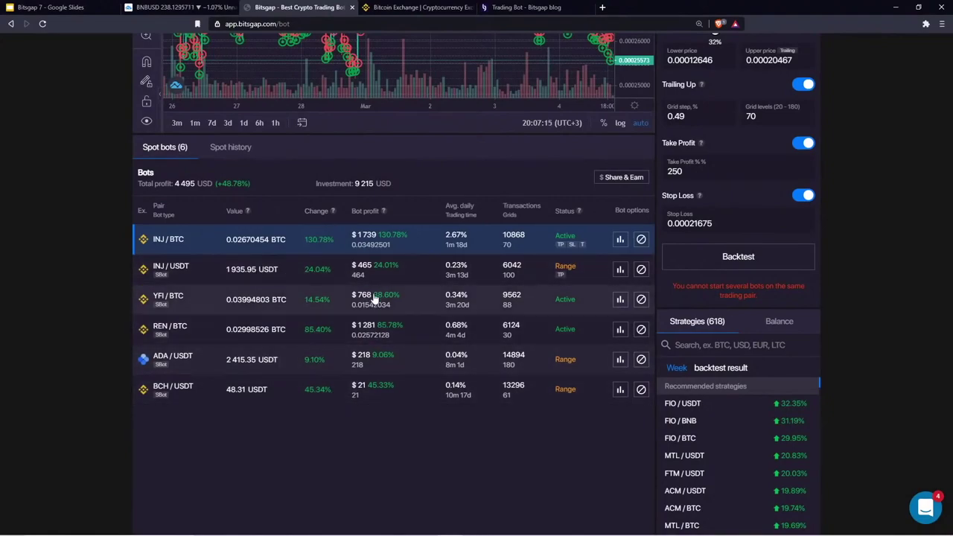
# Review the closing options for the INJ / BTC bot and leave that bot running
pyautogui.click(640, 239)
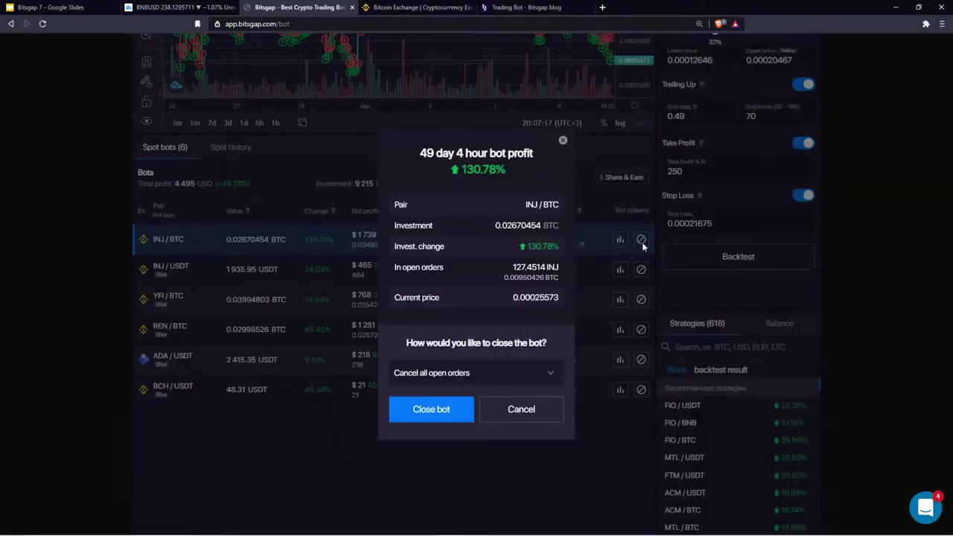
pyautogui.click(436, 372)
pyautogui.click(520, 407)
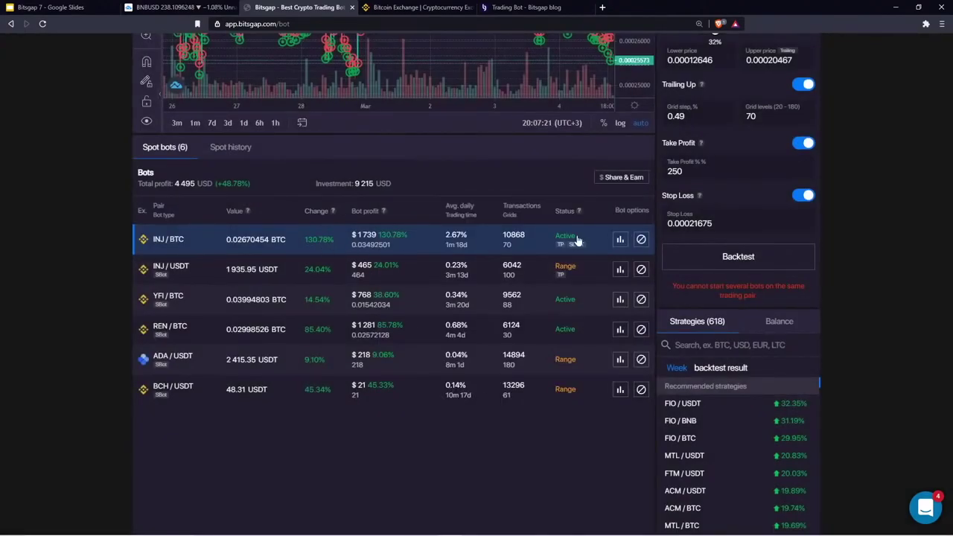
pyautogui.click(640, 239)
pyautogui.click(430, 378)
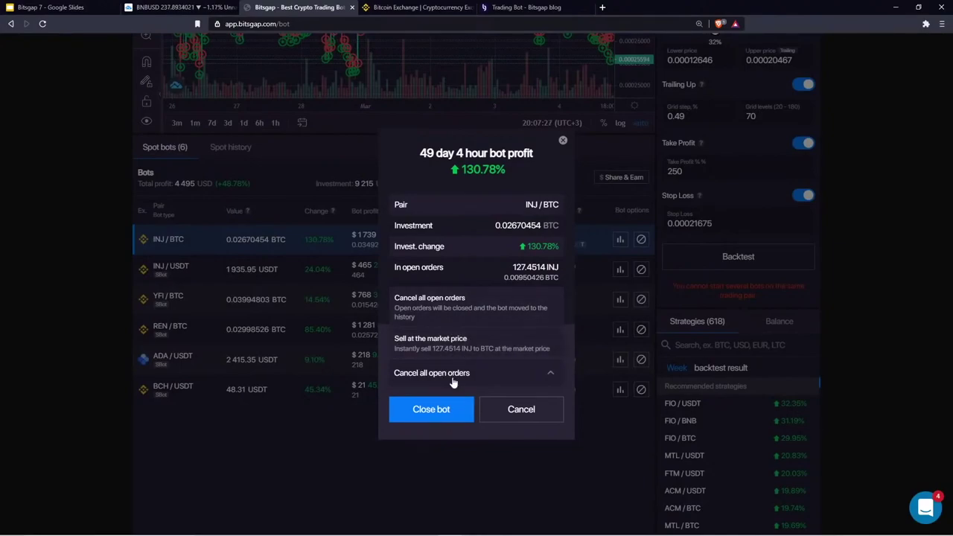
pyautogui.click(528, 422)
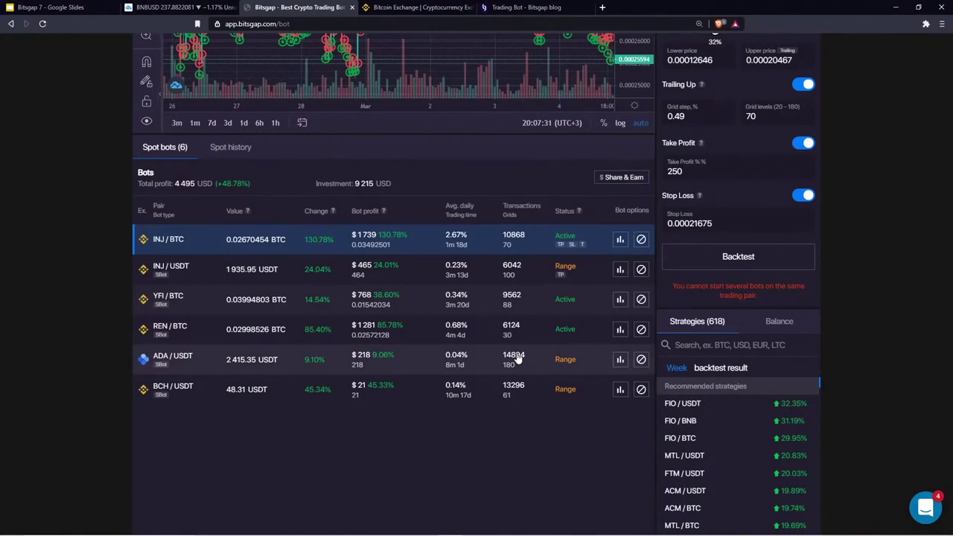
# Switch to the Bitsgap blog's Trading Bot page, show the support chat and close it again
pyautogui.click(523, 7)
pyautogui.moveTo(498, 59)
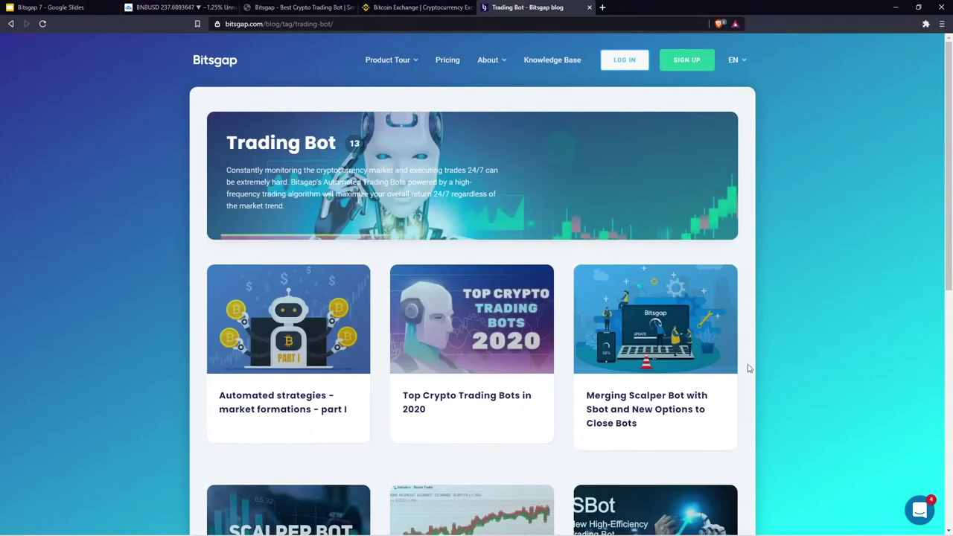
pyautogui.click(919, 510)
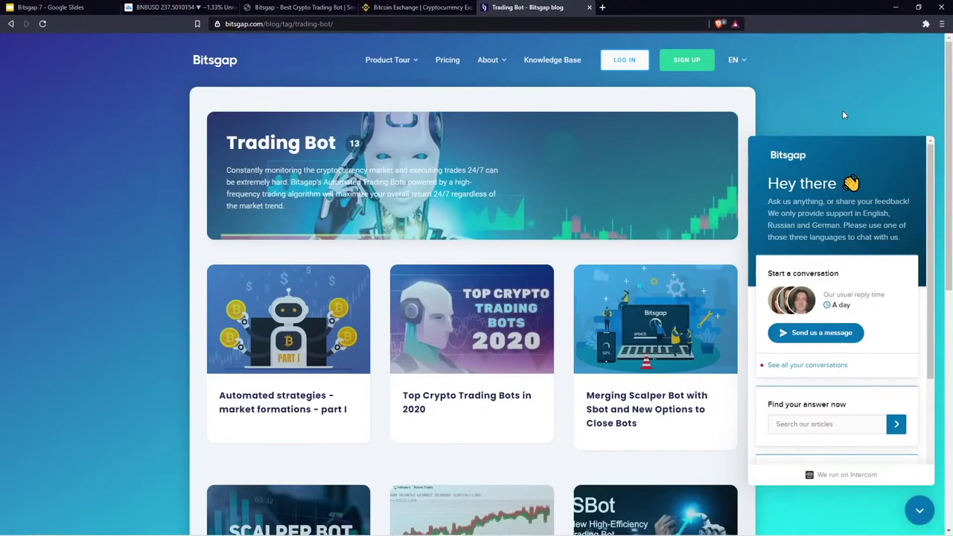
pyautogui.click(920, 510)
# Switch to the Binance Spring Tournament page, view the team member list and close it
pyautogui.click(404, 7)
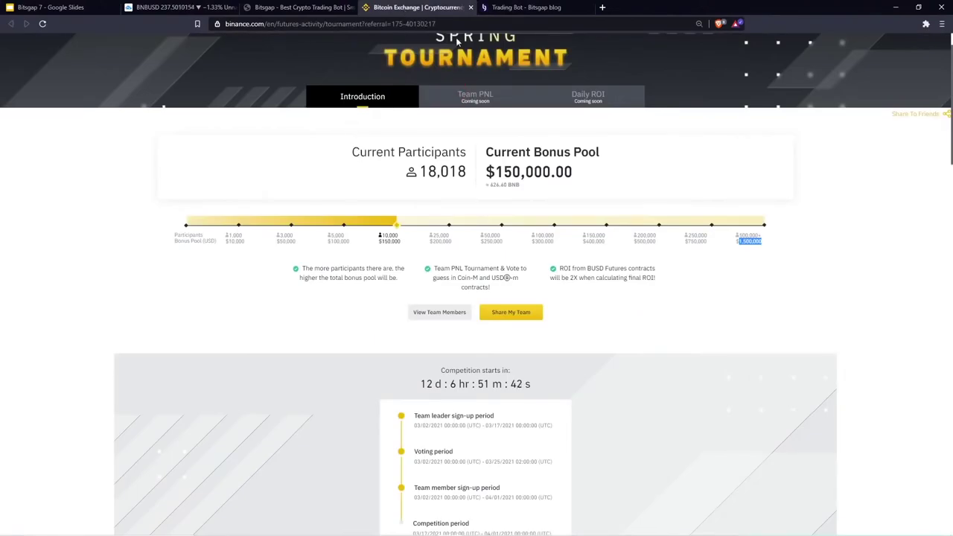
pyautogui.scroll(1, 359, 155)
pyautogui.scroll(-3, 427, 217)
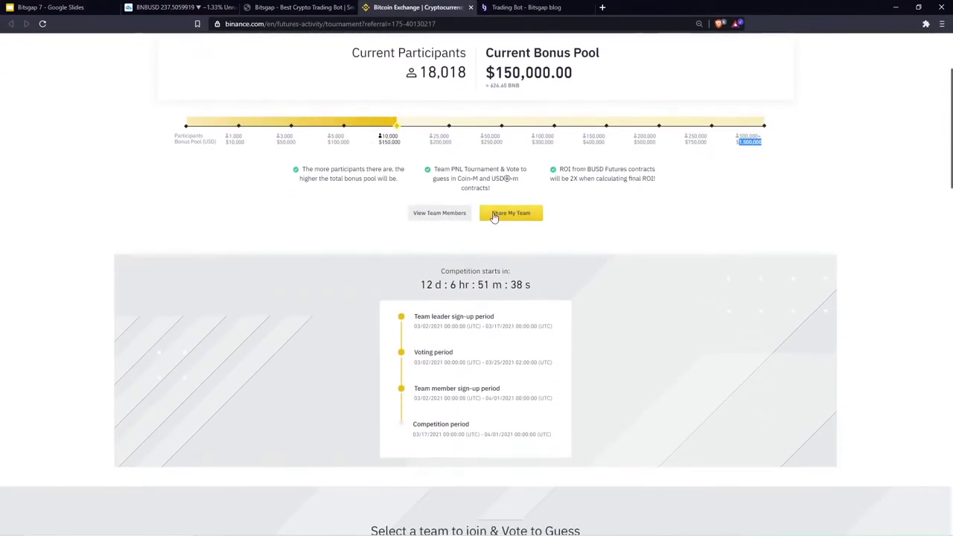
pyautogui.click(440, 218)
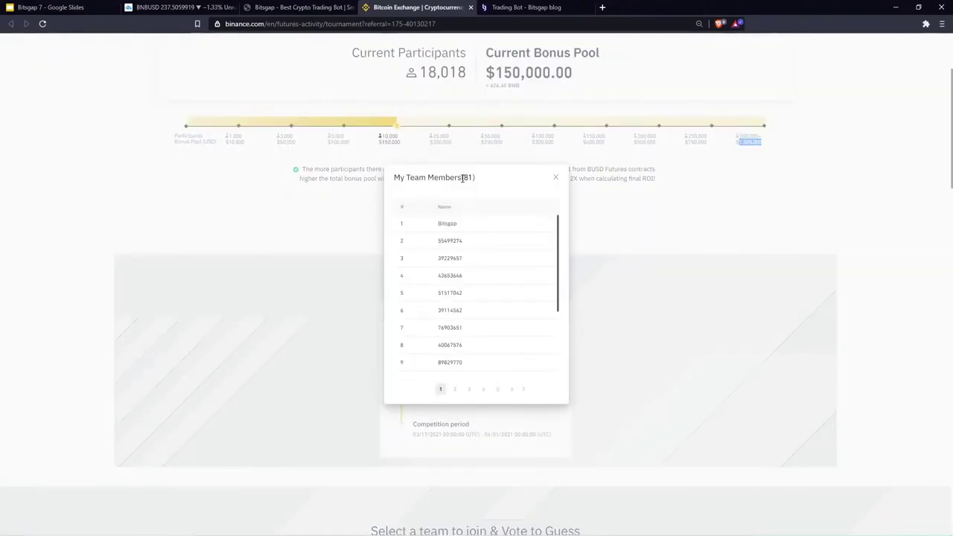
pyautogui.moveTo(462, 177); pyautogui.dragTo(475, 178)
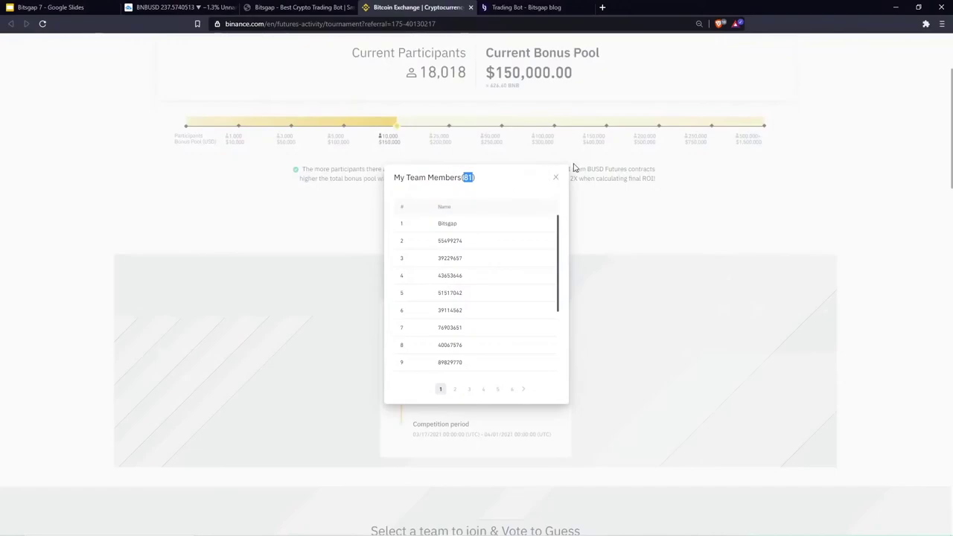
pyautogui.click(554, 181)
pyautogui.click(555, 180)
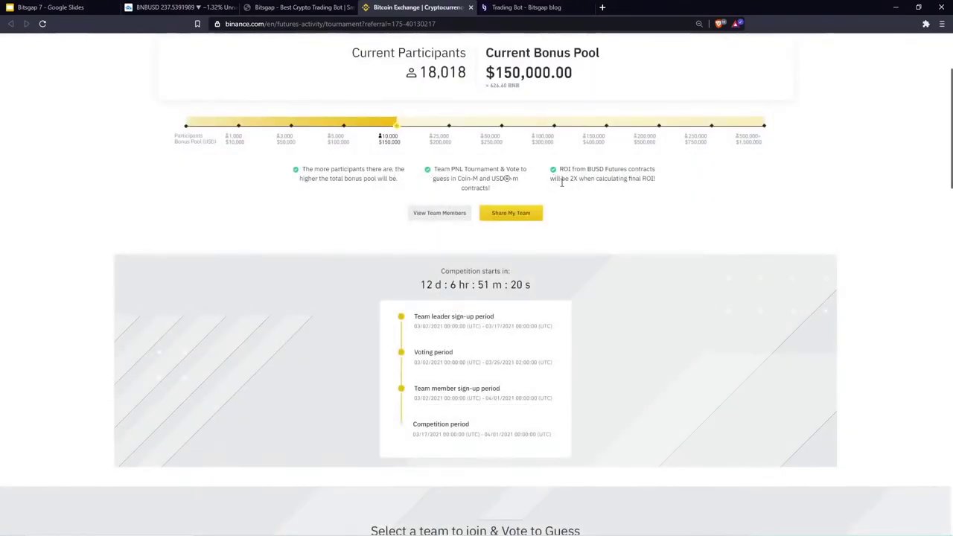
# Look over the tournament's bonus pool tiers, competition schedule, team selection and voting sections
pyautogui.scroll(2, 562, 182)
pyautogui.scroll(-3, 562, 182)
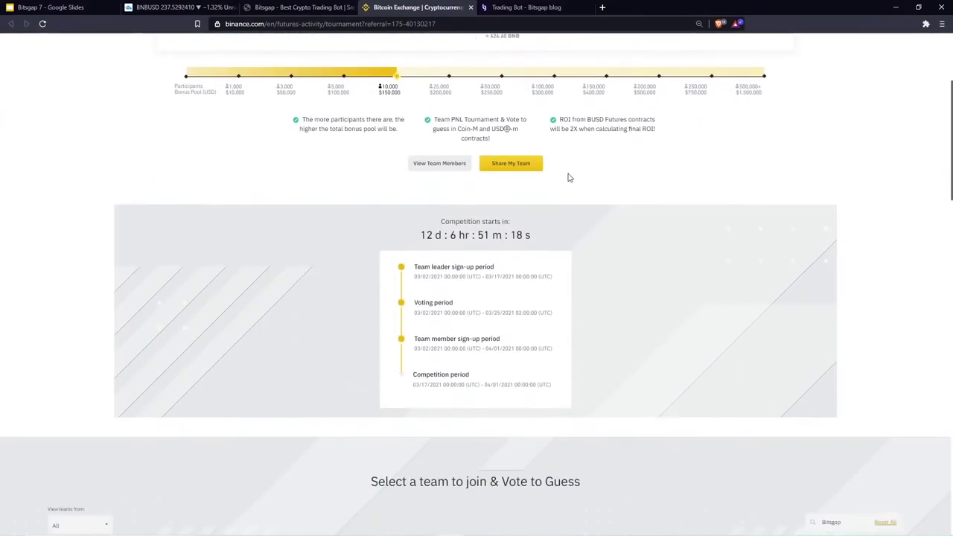
pyautogui.scroll(2, 568, 176)
pyautogui.scroll(-4, 562, 201)
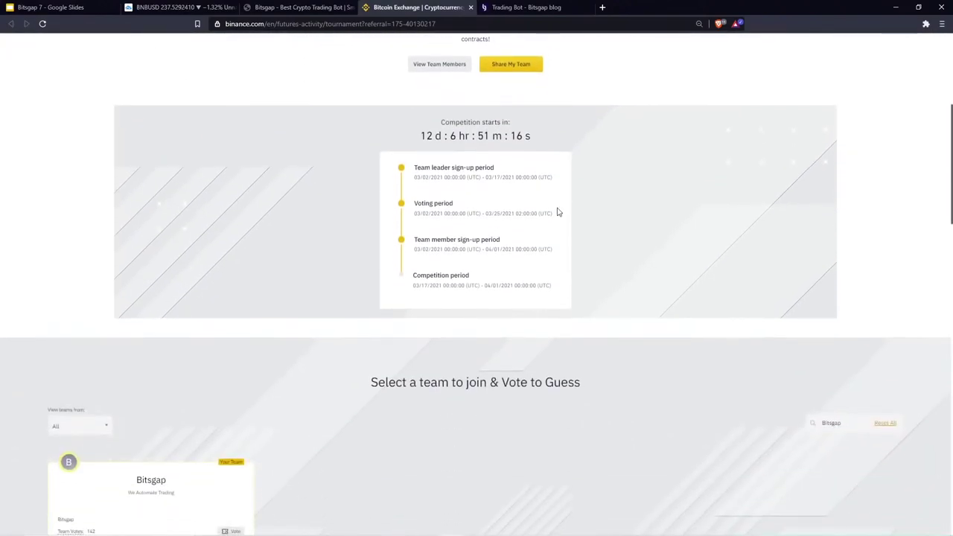
pyautogui.scroll(-7, 558, 212)
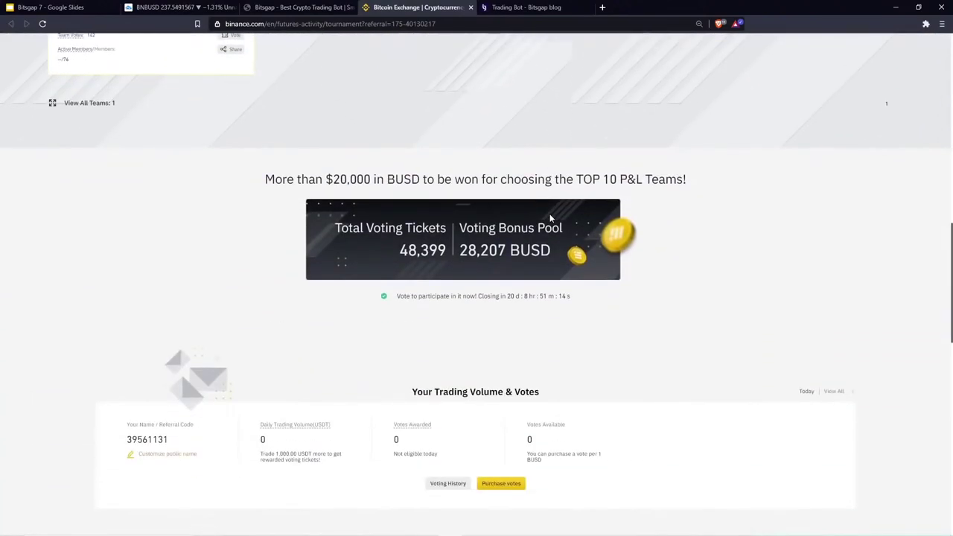
pyautogui.scroll(2, 546, 156)
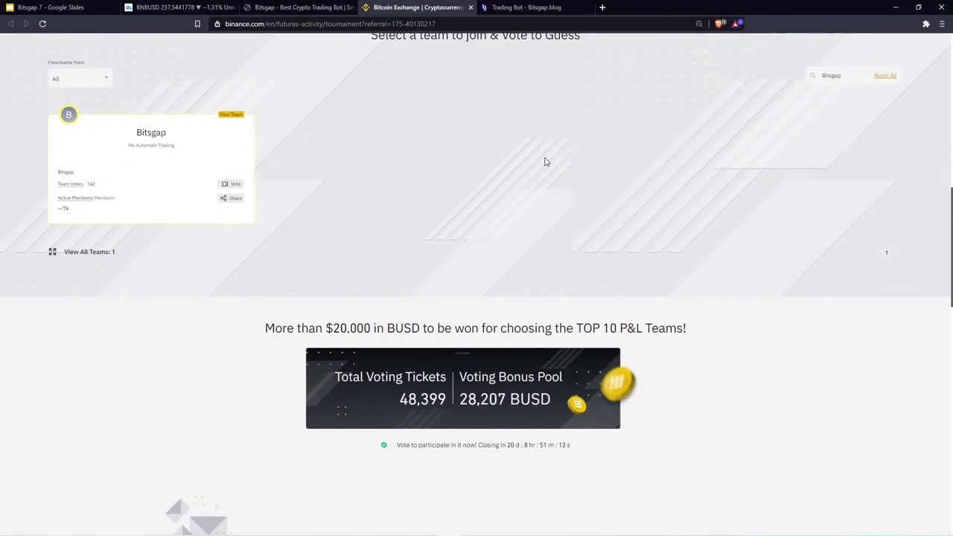
pyautogui.scroll(7, 510, 201)
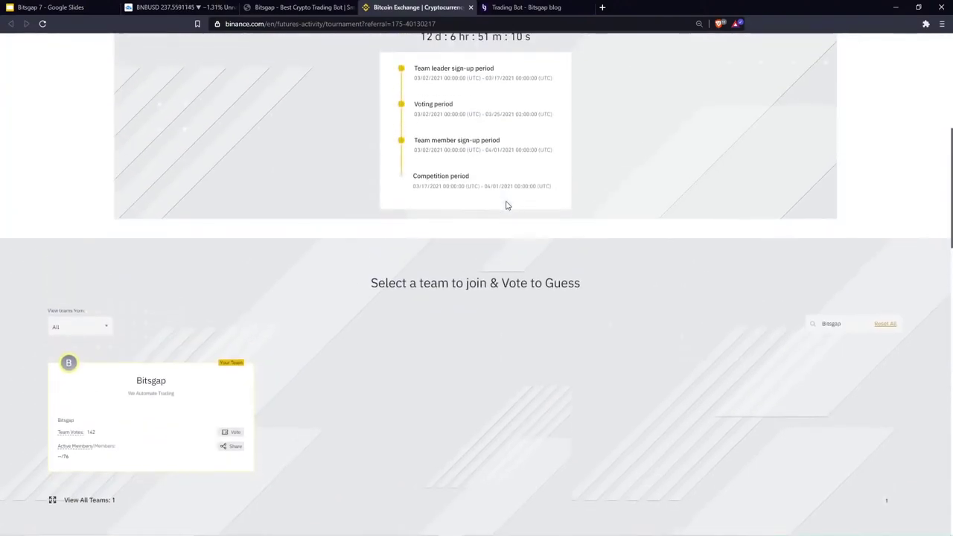
pyautogui.scroll(2, 386, 190)
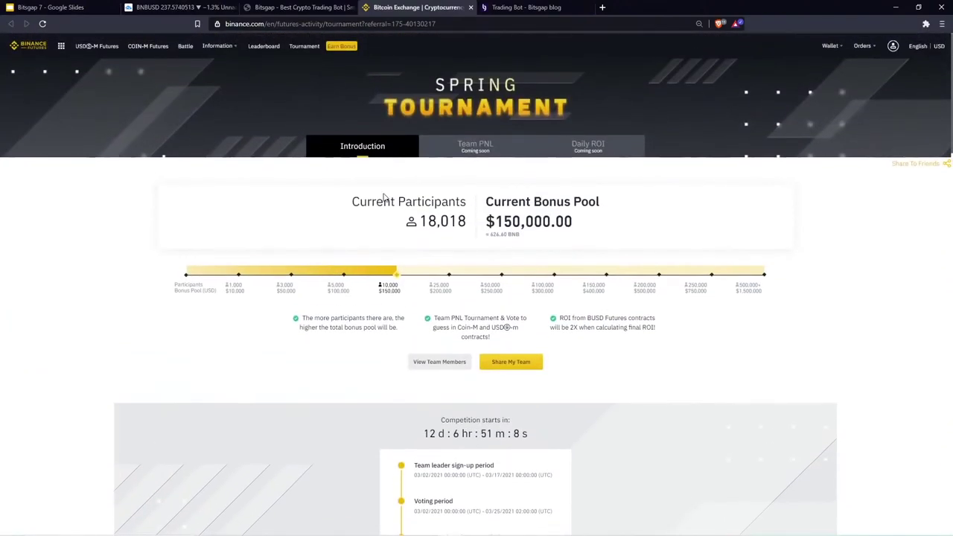
# Examine the Voting Bonus Pool and the Bitsgap team's card with its team votes
pyautogui.scroll(-10, 381, 199)
pyautogui.scroll(-2, 229, 250)
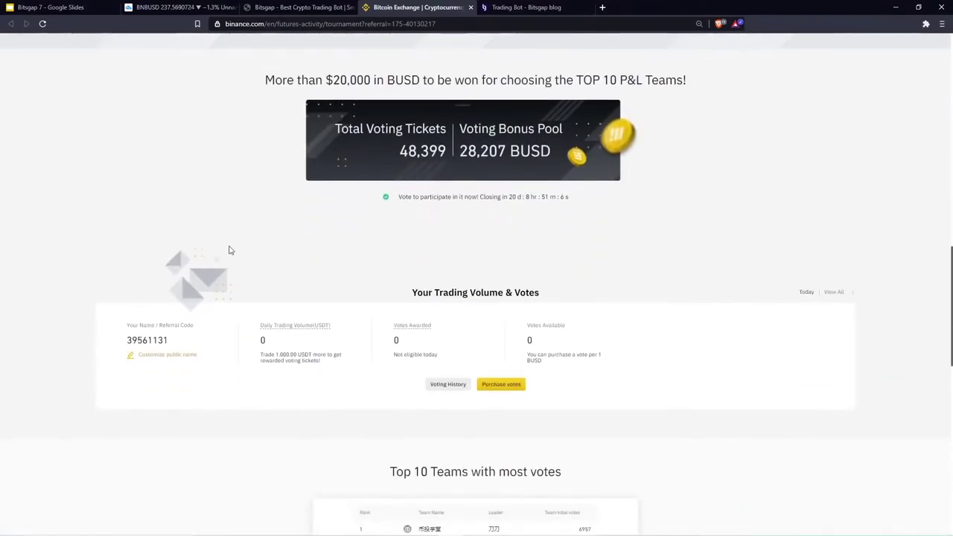
pyautogui.moveTo(458, 128); pyautogui.dragTo(493, 140)
pyautogui.scroll(3, 365, 158)
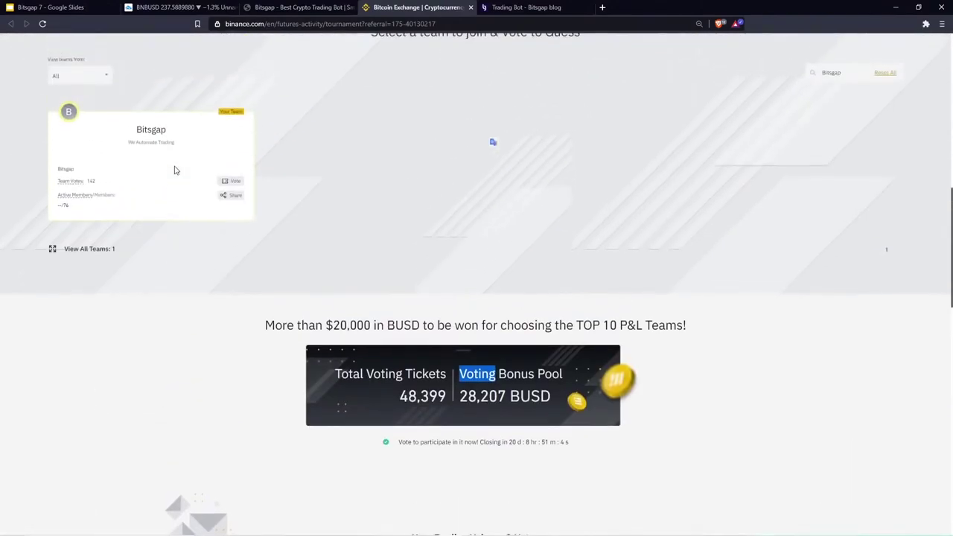
pyautogui.moveTo(136, 133); pyautogui.dragTo(172, 140)
pyautogui.click(242, 322)
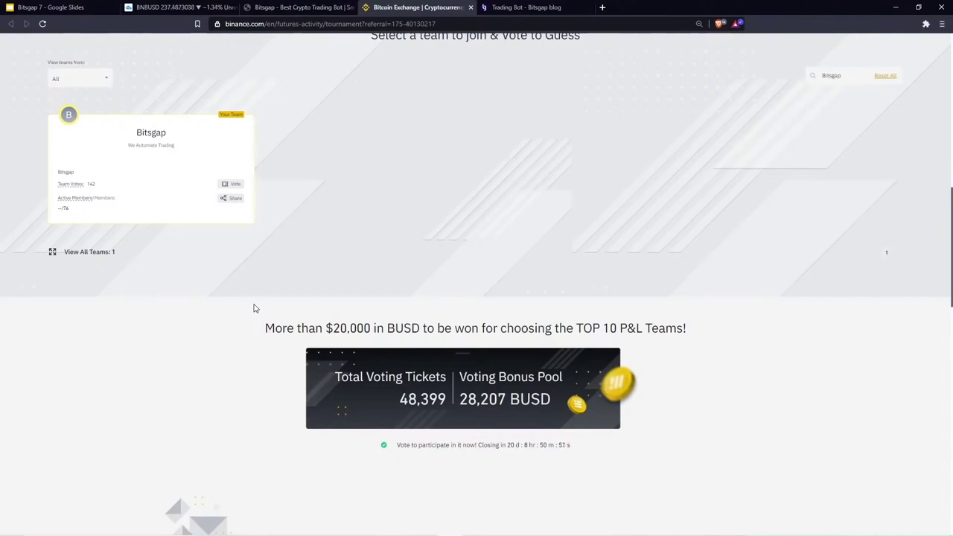
pyautogui.scroll(1, 262, 321)
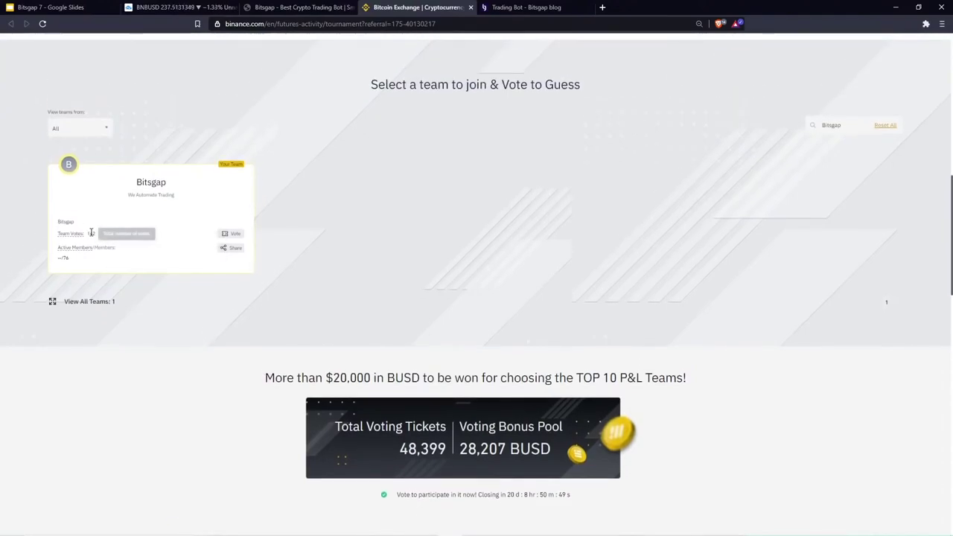
pyautogui.moveTo(87, 235); pyautogui.dragTo(95, 232)
pyautogui.click(140, 205)
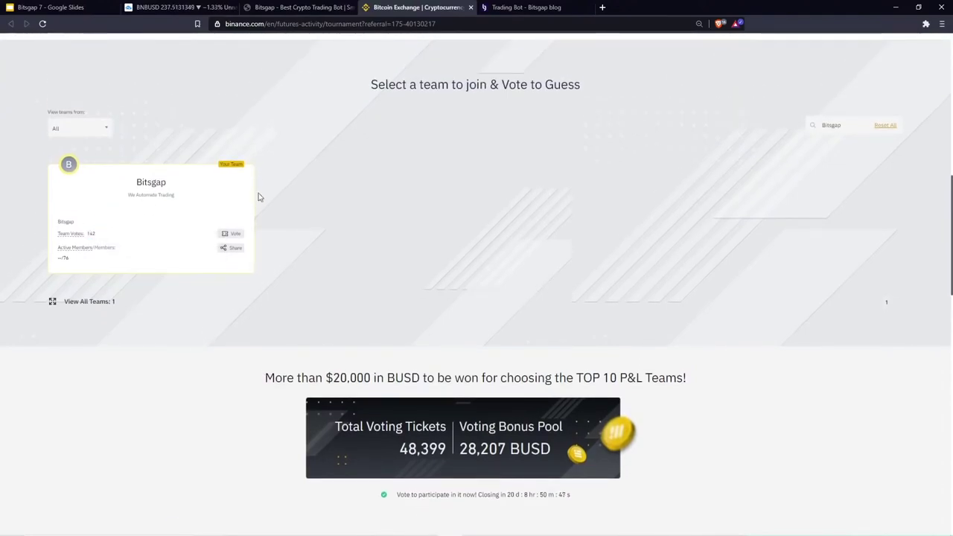
# Review the tournament page from the introduction through the Top 10 Teams with most votes to the promotion details
pyautogui.scroll(8, 276, 233)
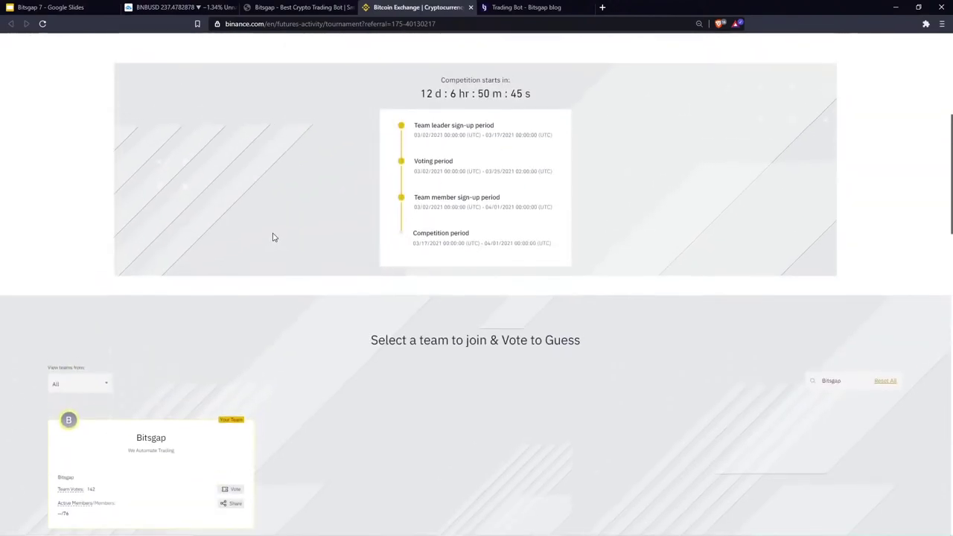
pyautogui.scroll(-2, 264, 257)
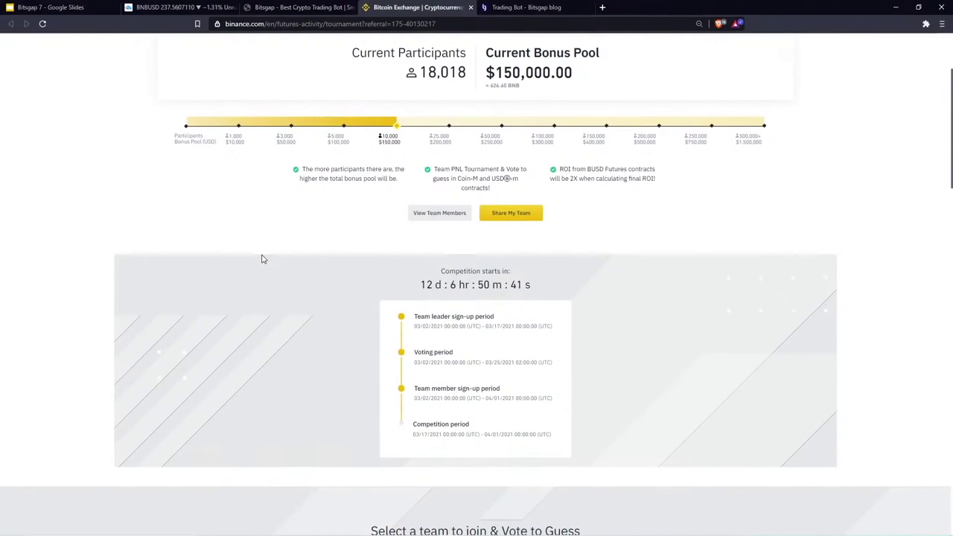
pyautogui.scroll(2, 273, 251)
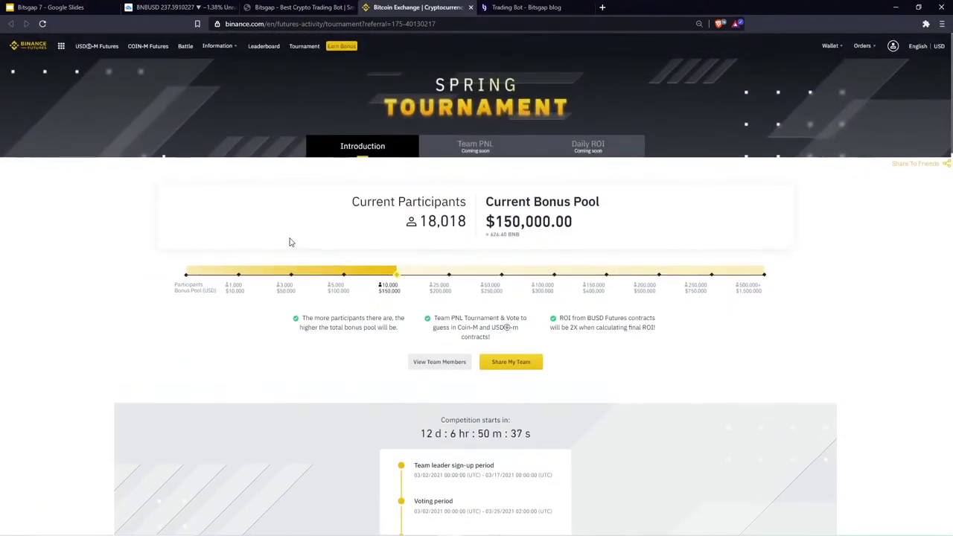
pyautogui.scroll(-5, 291, 317)
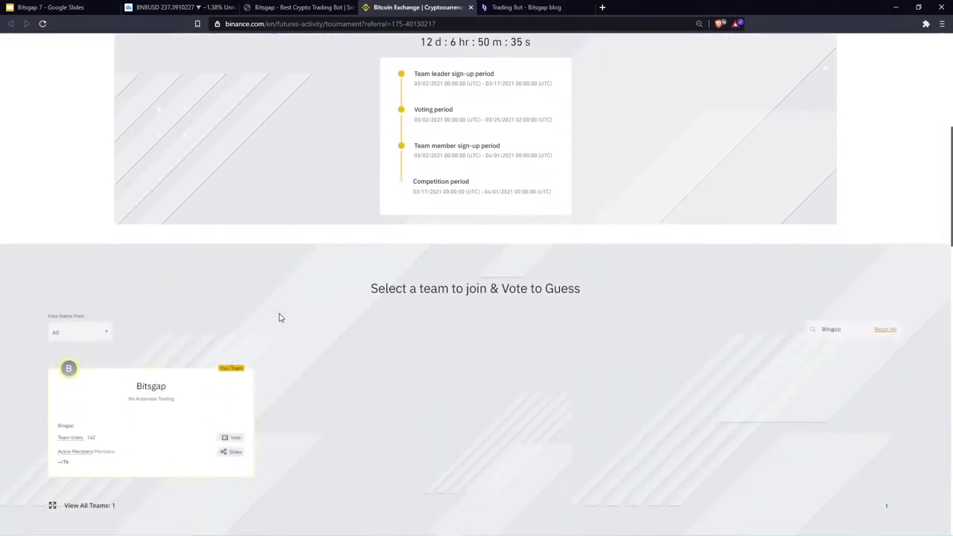
pyautogui.scroll(-1, 280, 318)
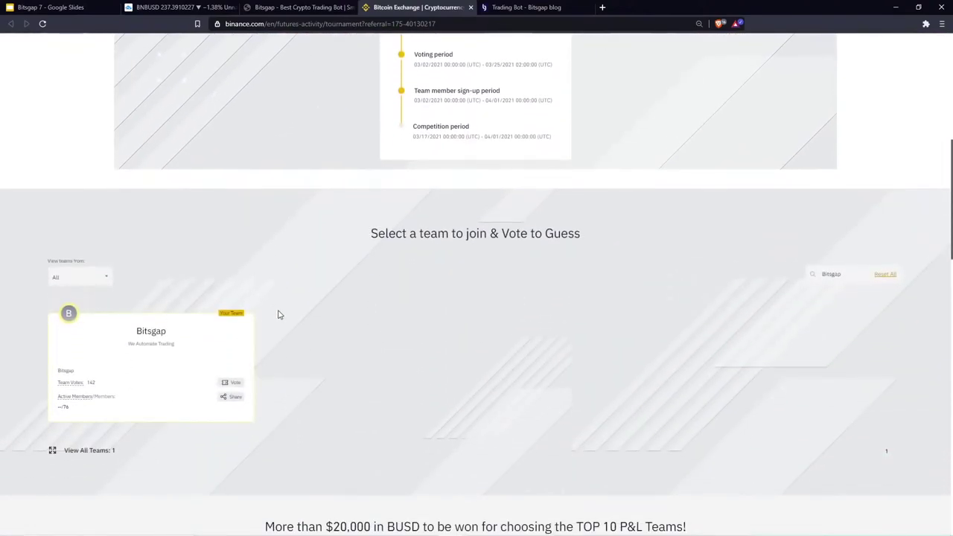
pyautogui.scroll(-9, 279, 312)
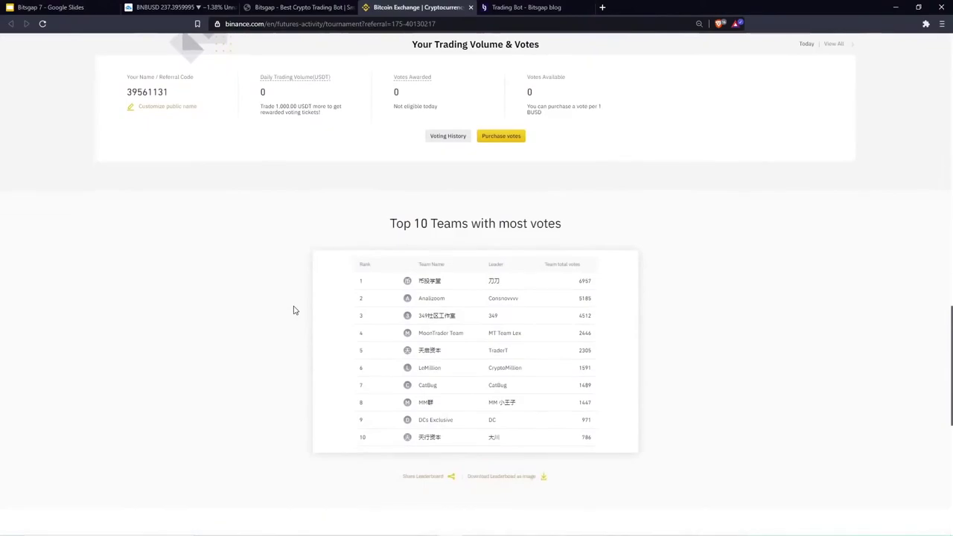
pyautogui.scroll(-6, 294, 311)
# Open the Bitsgap blog article "Win your share of $1,6M in Binance Spring Tournament" and look through its rewards and participation sections
pyautogui.click(526, 8)
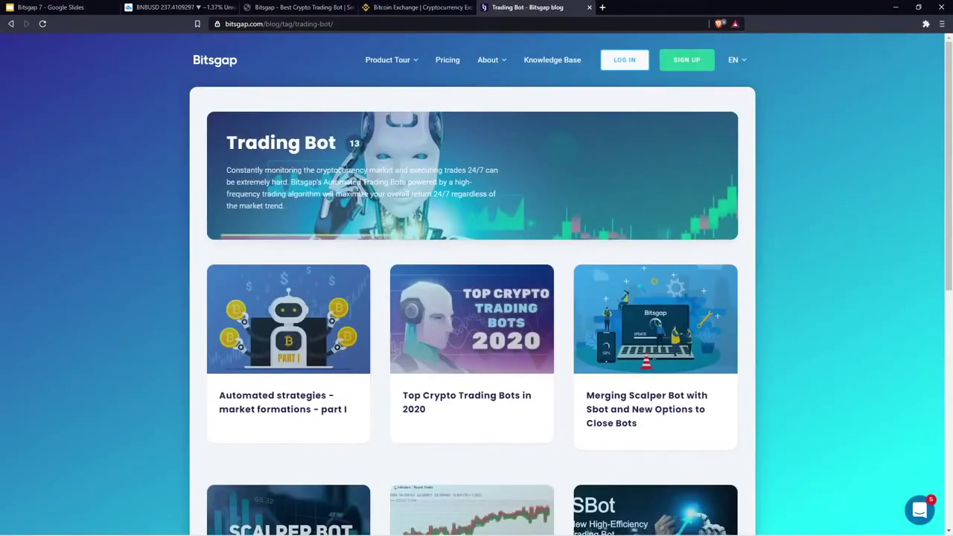
pyautogui.moveTo(488, 60)
pyautogui.click(491, 127)
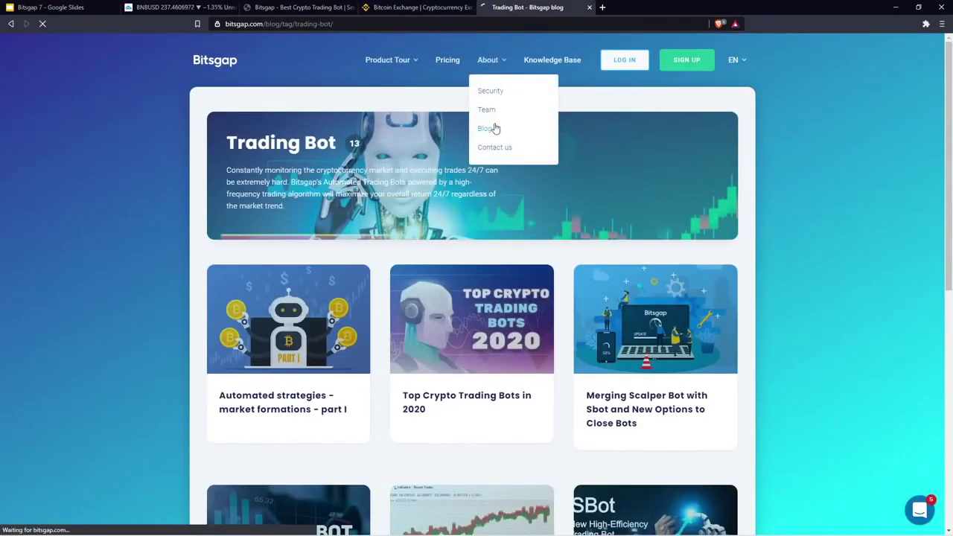
pyautogui.click(330, 271)
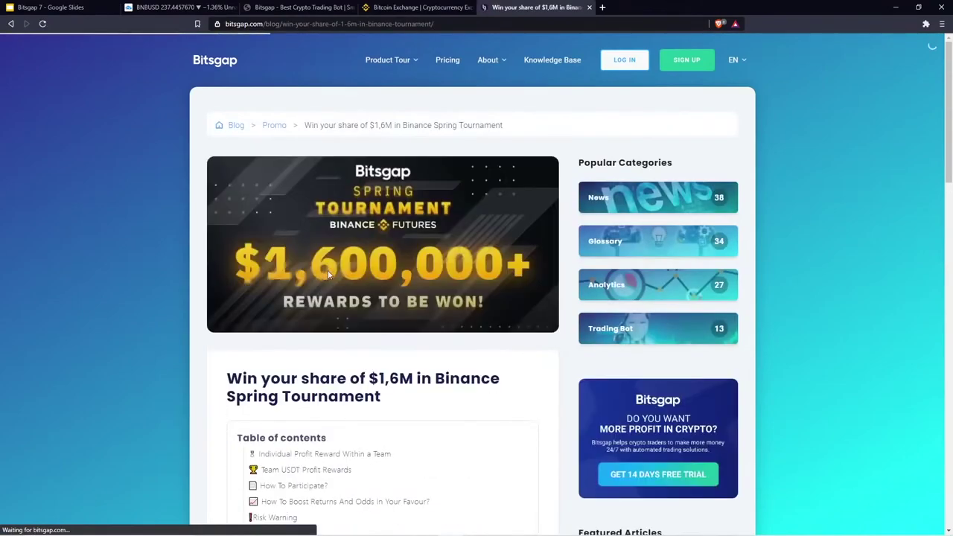
pyautogui.scroll(-4, 329, 272)
pyautogui.scroll(-6, 330, 272)
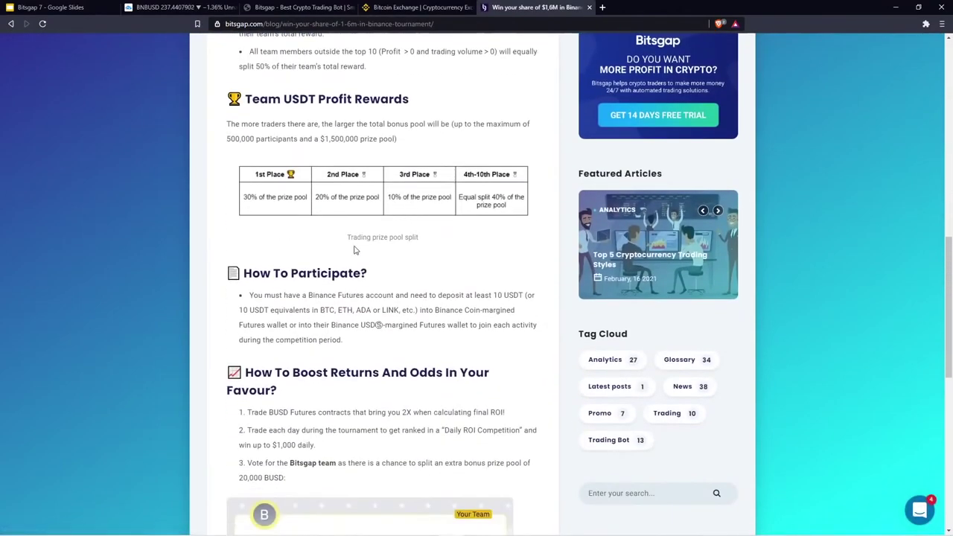
pyautogui.scroll(-2, 355, 251)
pyautogui.scroll(-3, 370, 275)
pyautogui.scroll(6, 370, 275)
# Return to the Binance tournament page and look at the competition schedule and the Bitsgap team card
pyautogui.click(413, 8)
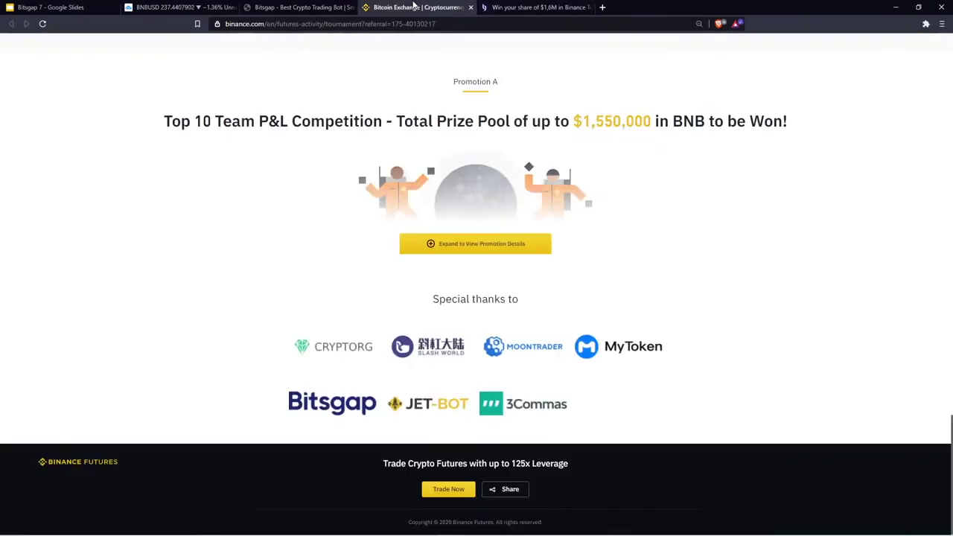
pyautogui.scroll(20, 402, 245)
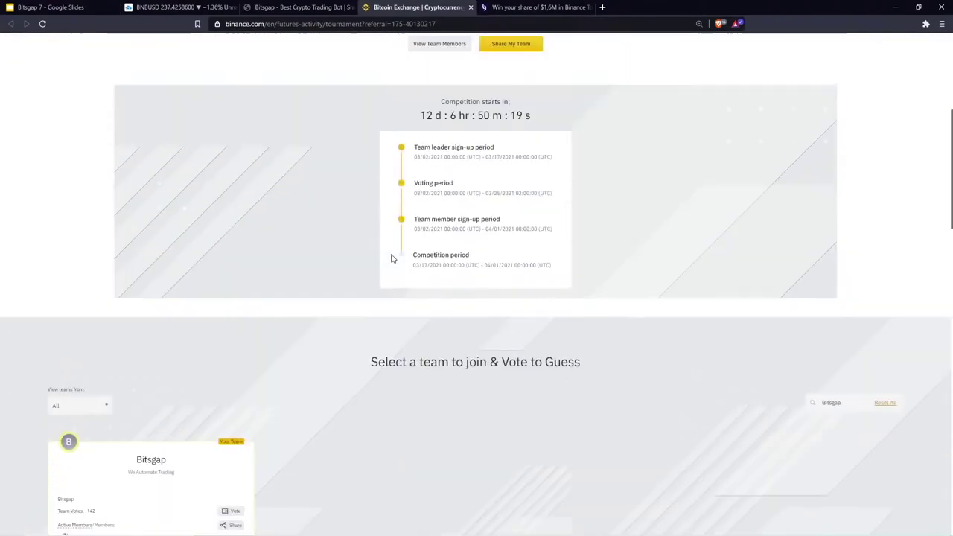
pyautogui.scroll(-3, 388, 258)
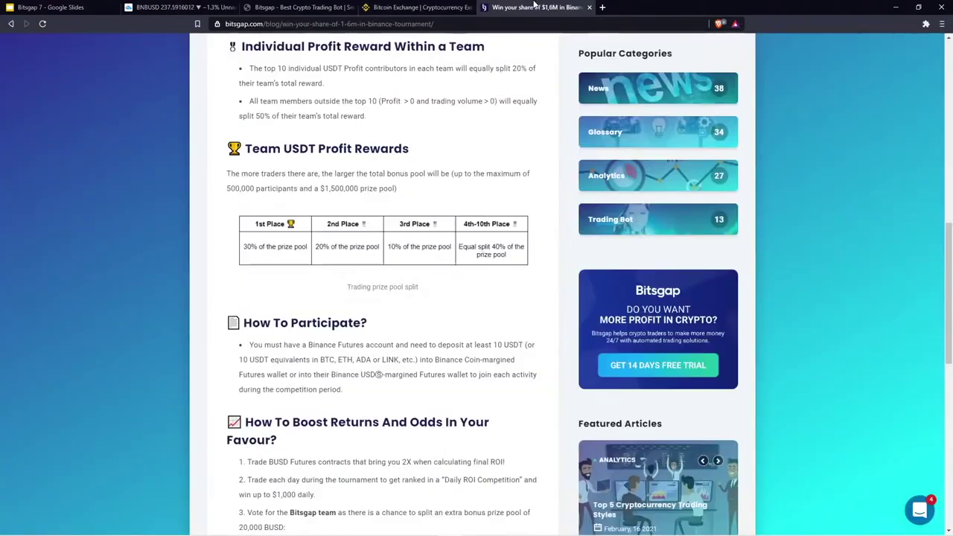
# Go back to the Spring Tournament blog article, review how to participate and boost returns, and return to the article's beginning
pyautogui.click(536, 7)
pyautogui.scroll(-2, 439, 286)
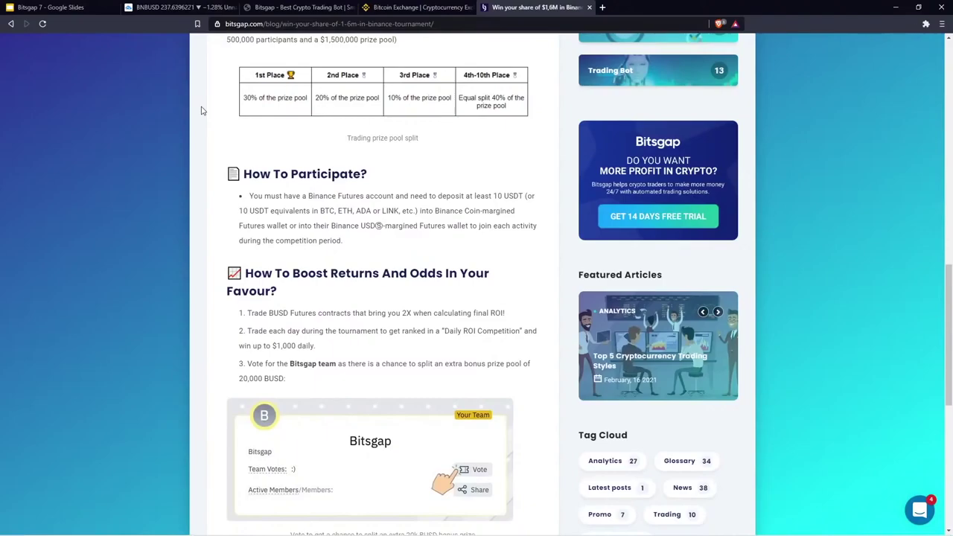
pyautogui.scroll(8, 276, 122)
pyautogui.scroll(3, 276, 122)
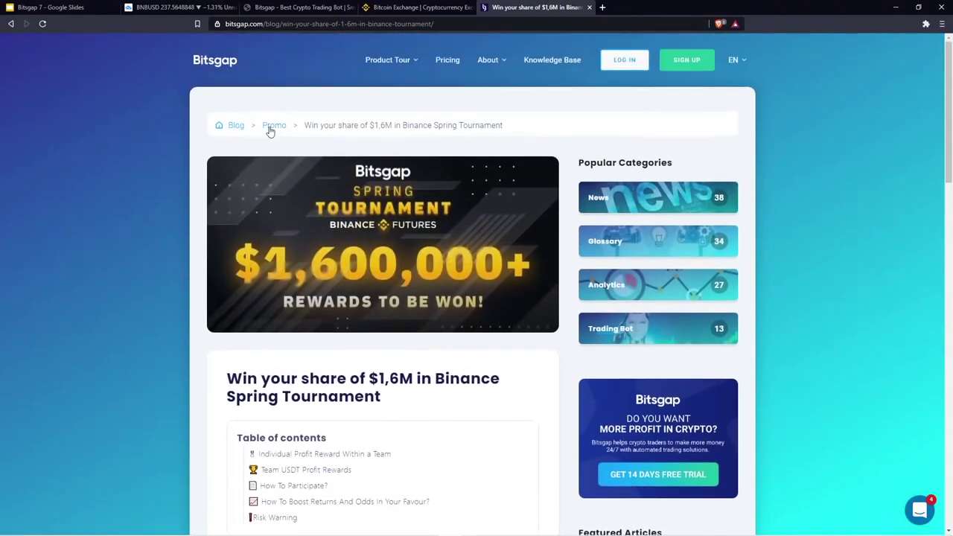